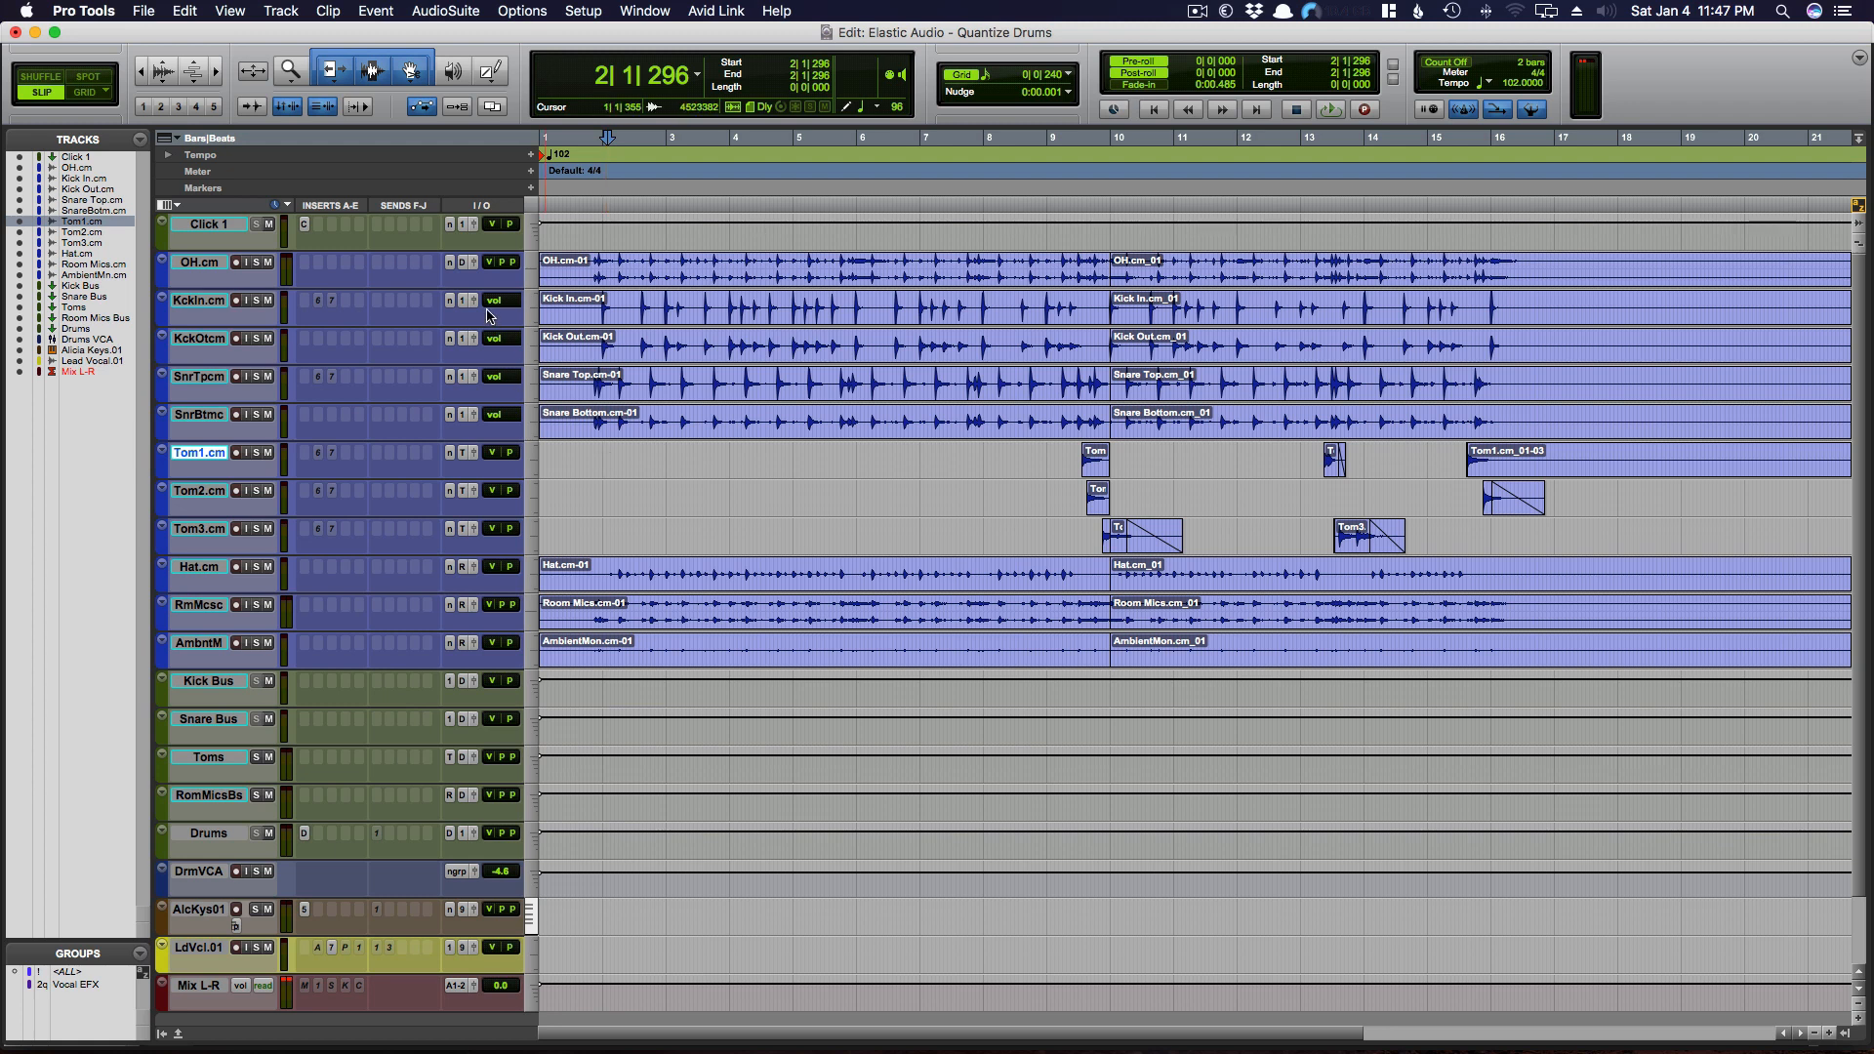
- Create a Mix/Edit group named Drums from the OH.cm through AmbientMon.cm tracks
left_click(200, 266)
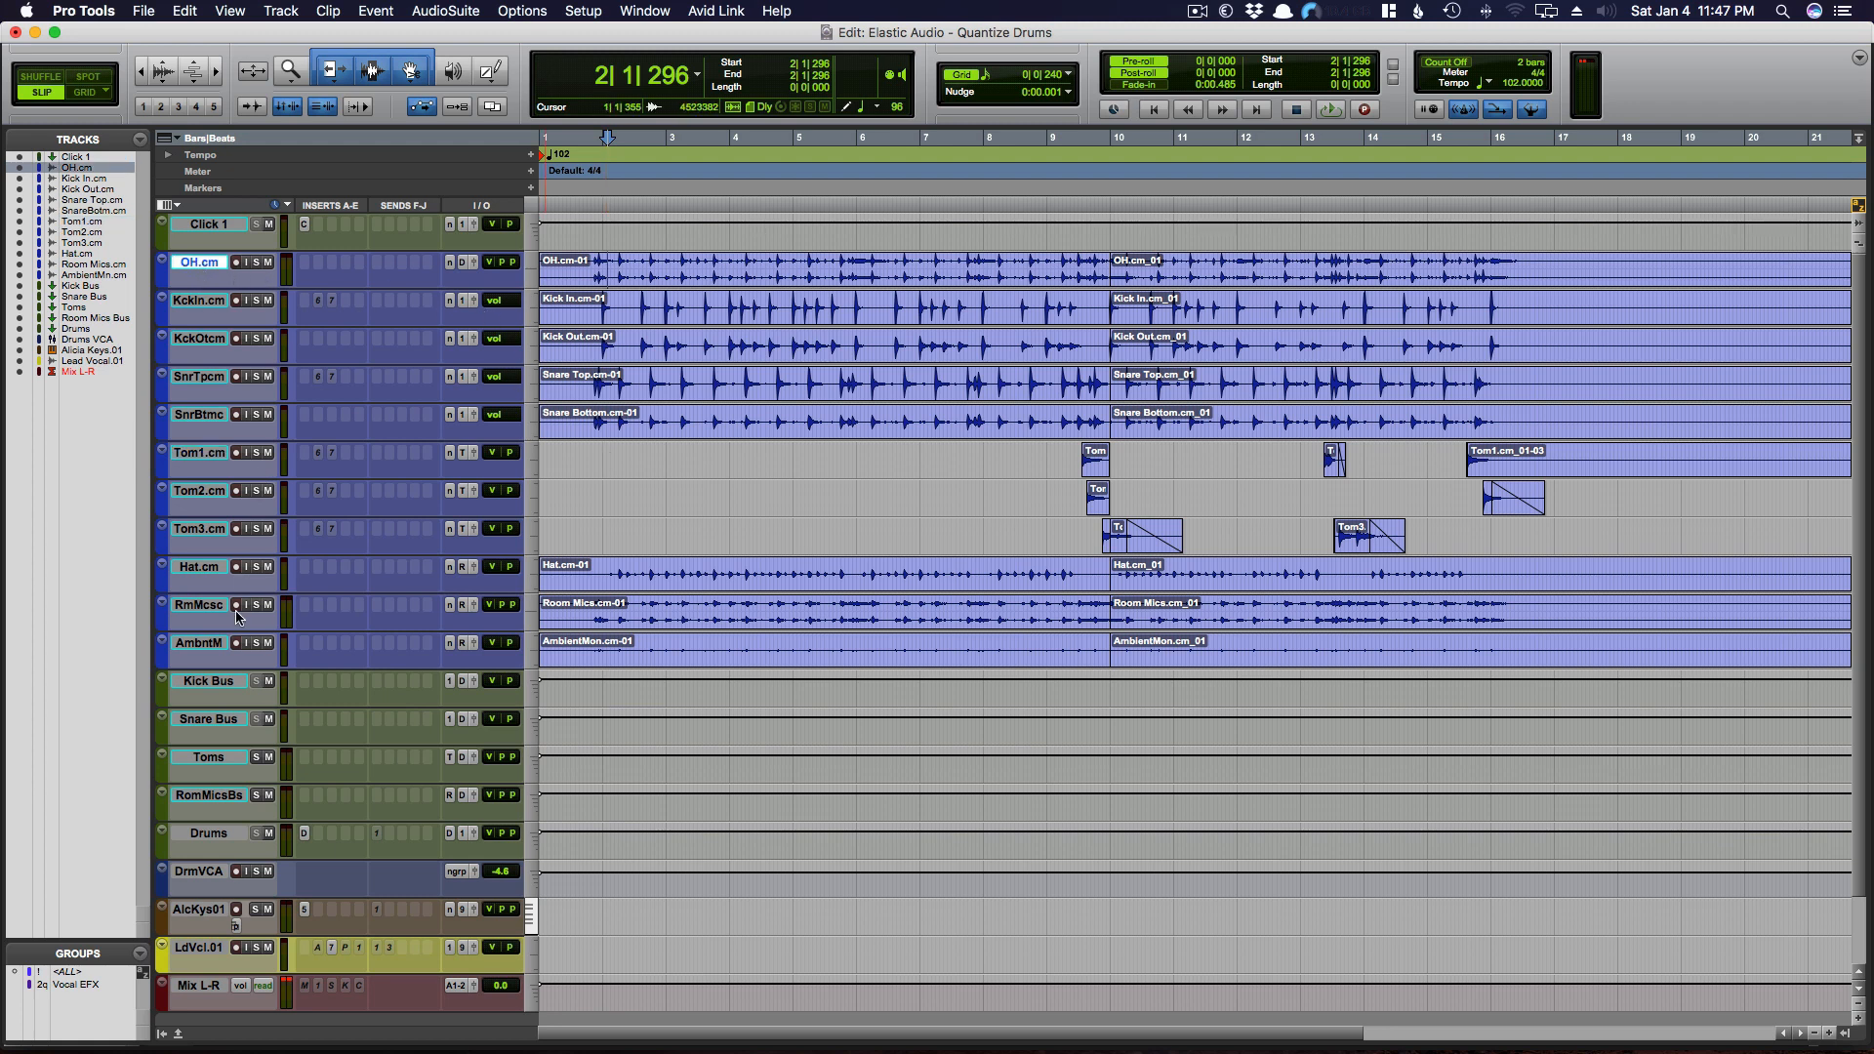
left_click(217, 644, "shift")
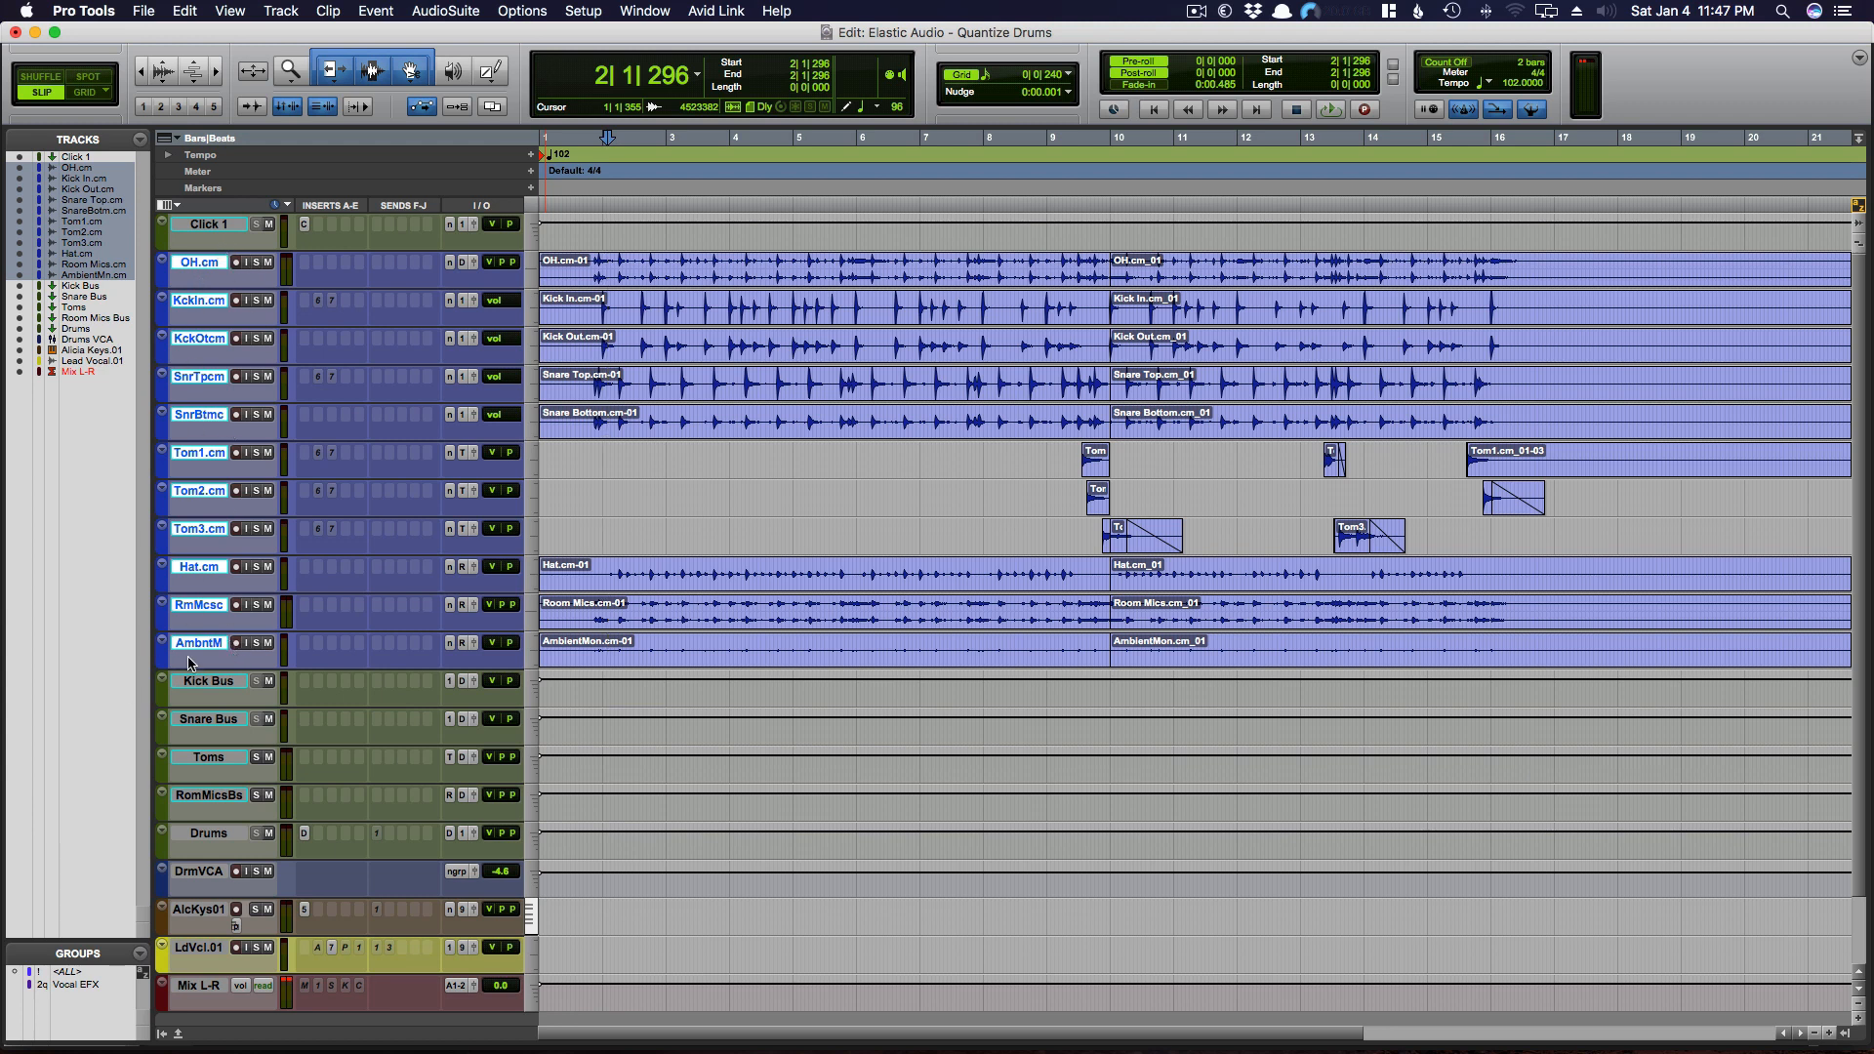
left_click(142, 955)
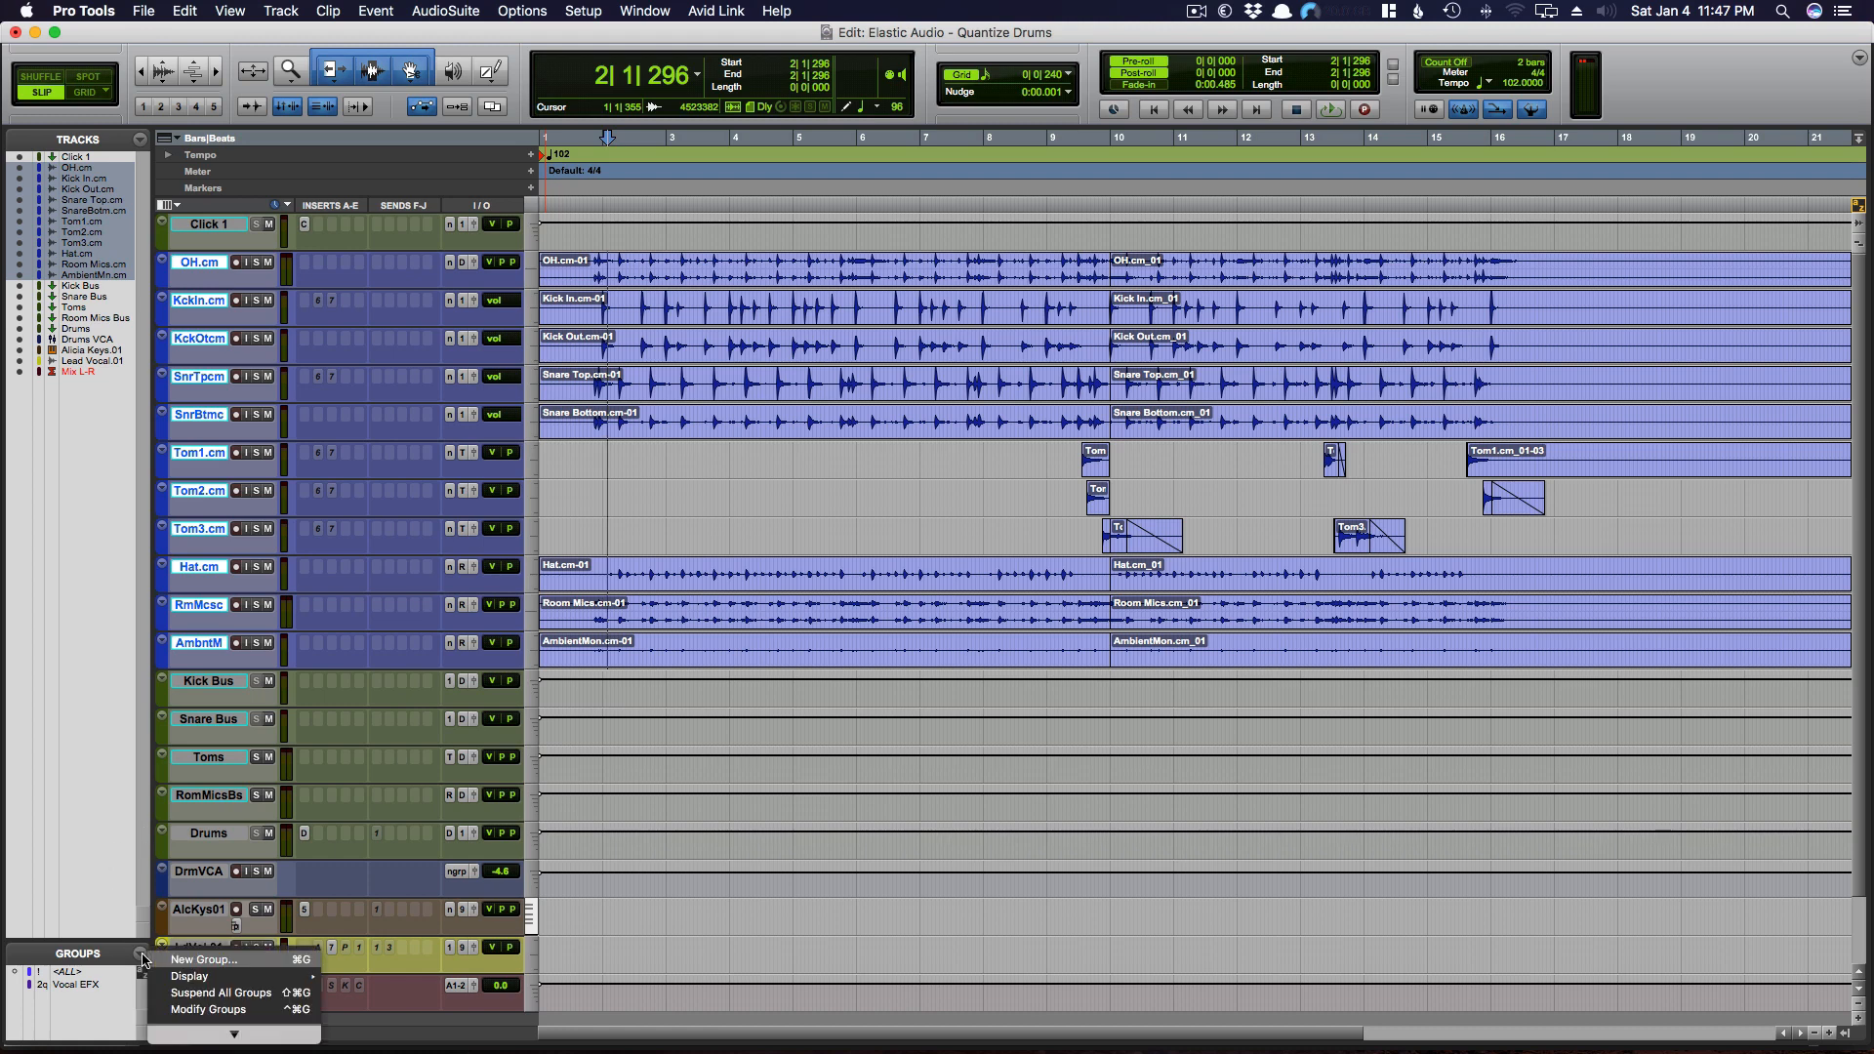
left_click(204, 959)
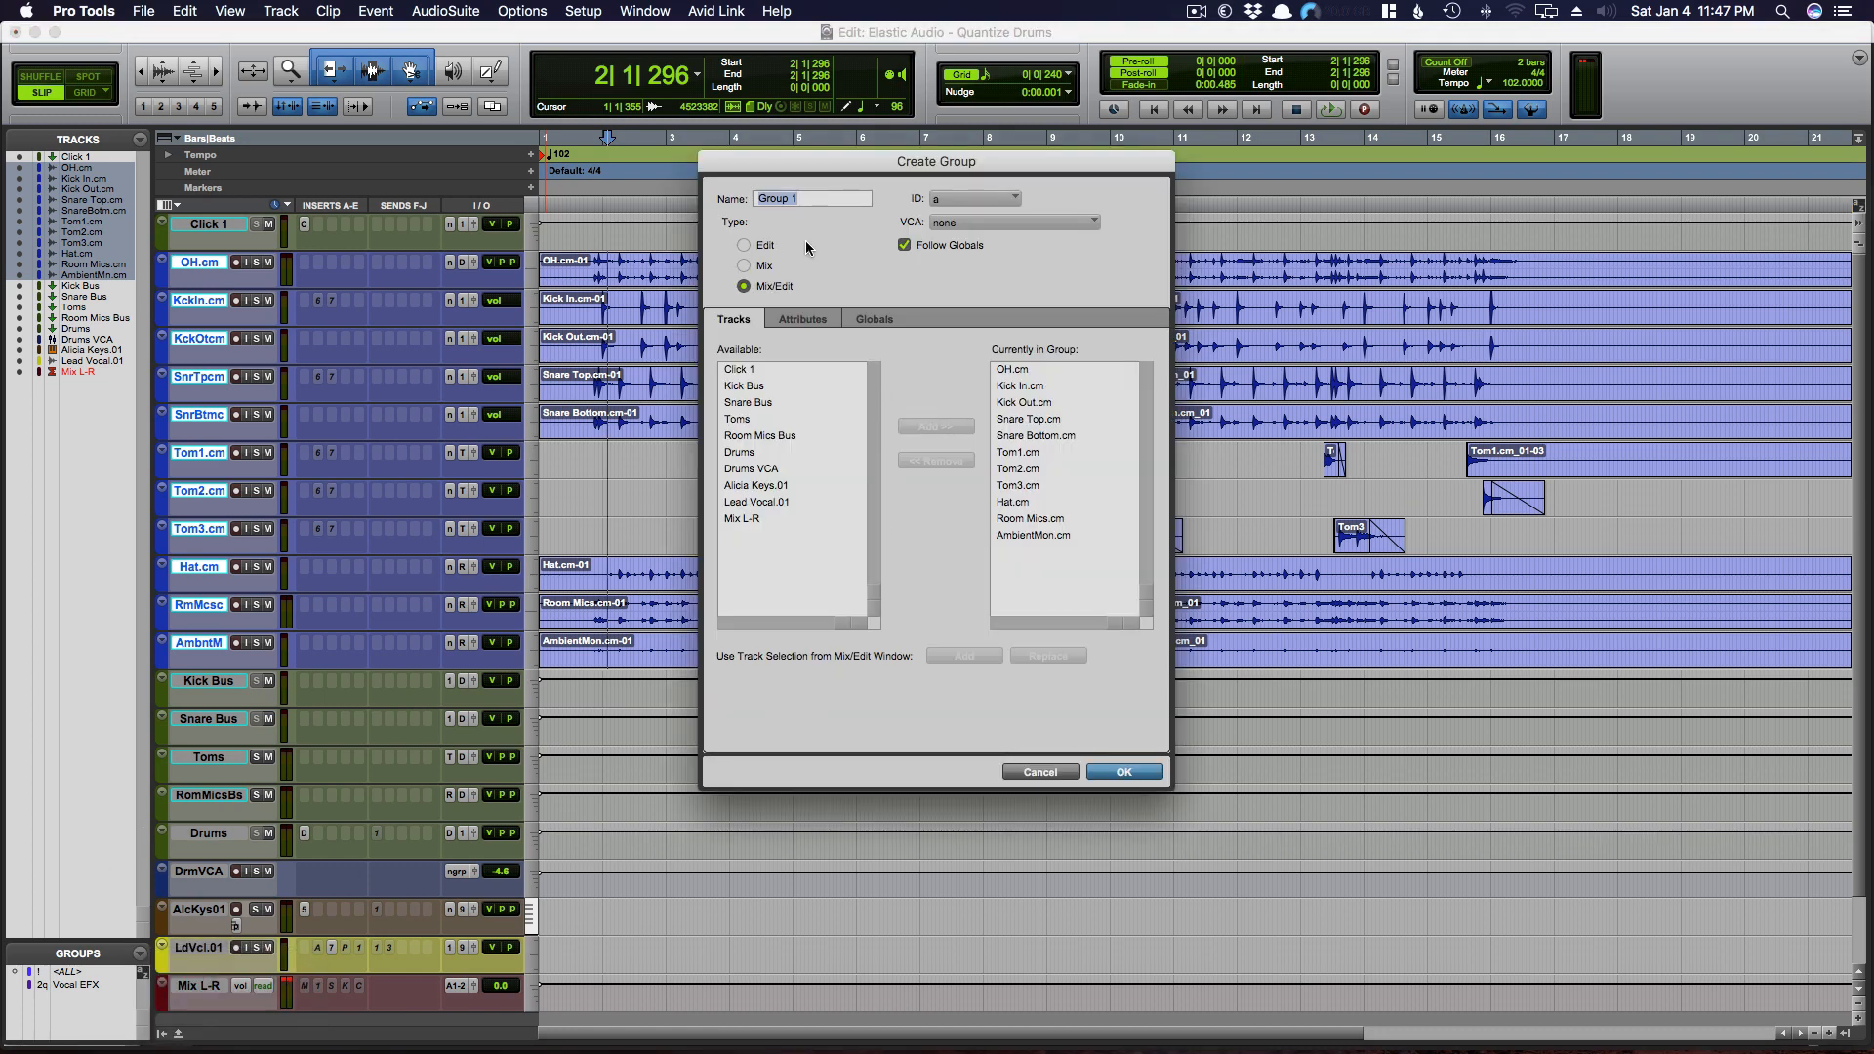
type("Drums")
left_click(1132, 777)
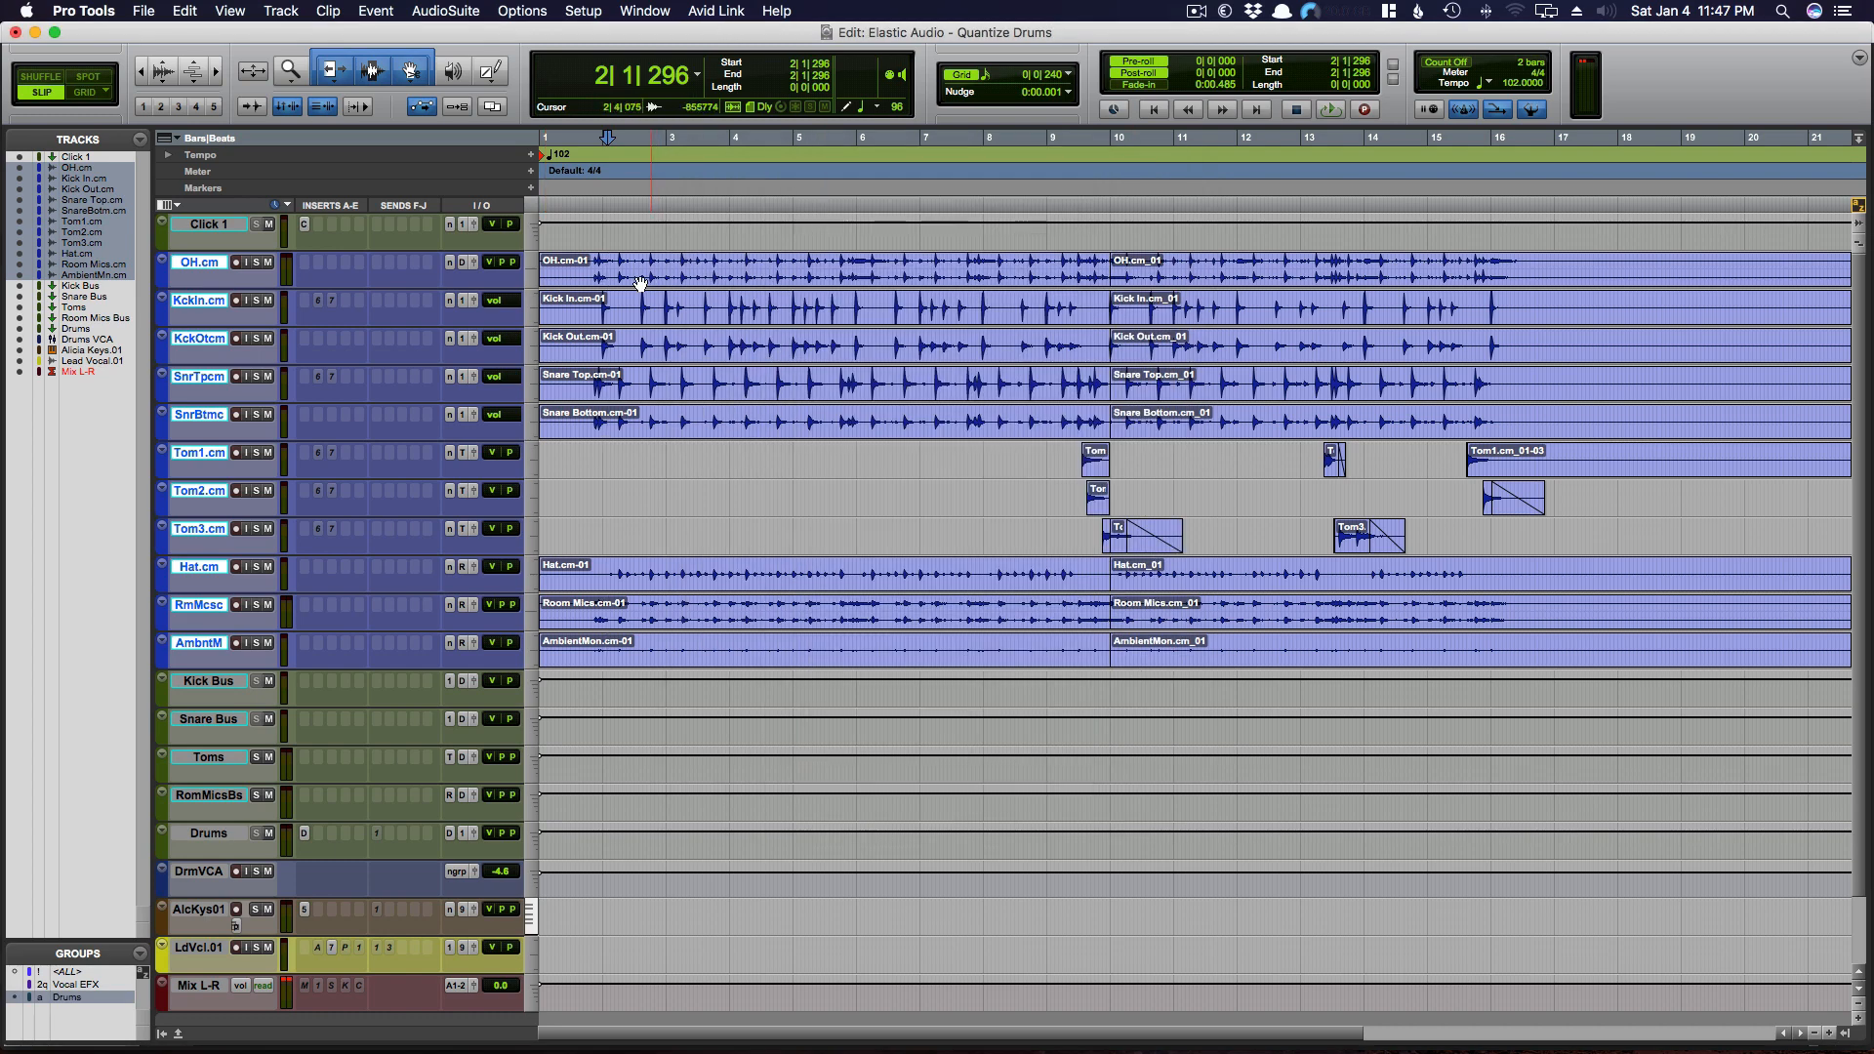
- Make a test selection across the grouped drum tracks and inspect the clip boundary near bar 10
left_click_drag(613, 262, 838, 261)
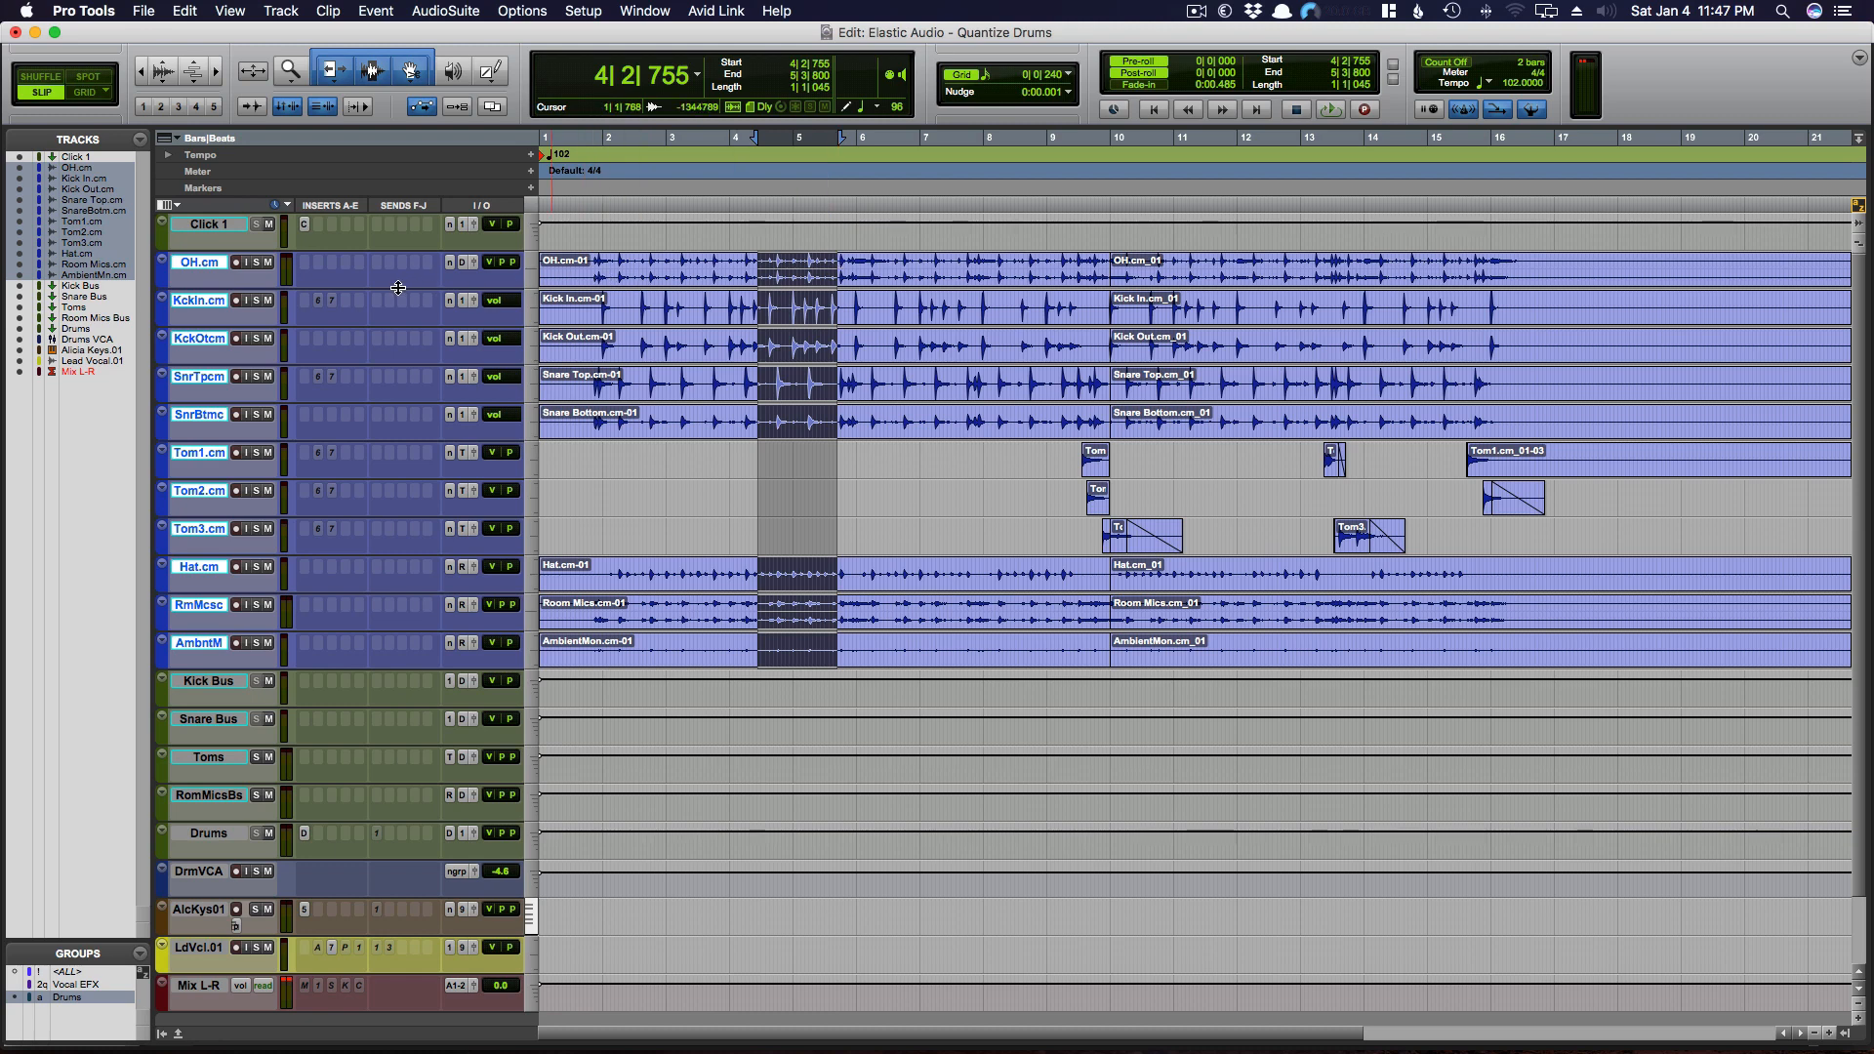
left_click(1089, 264)
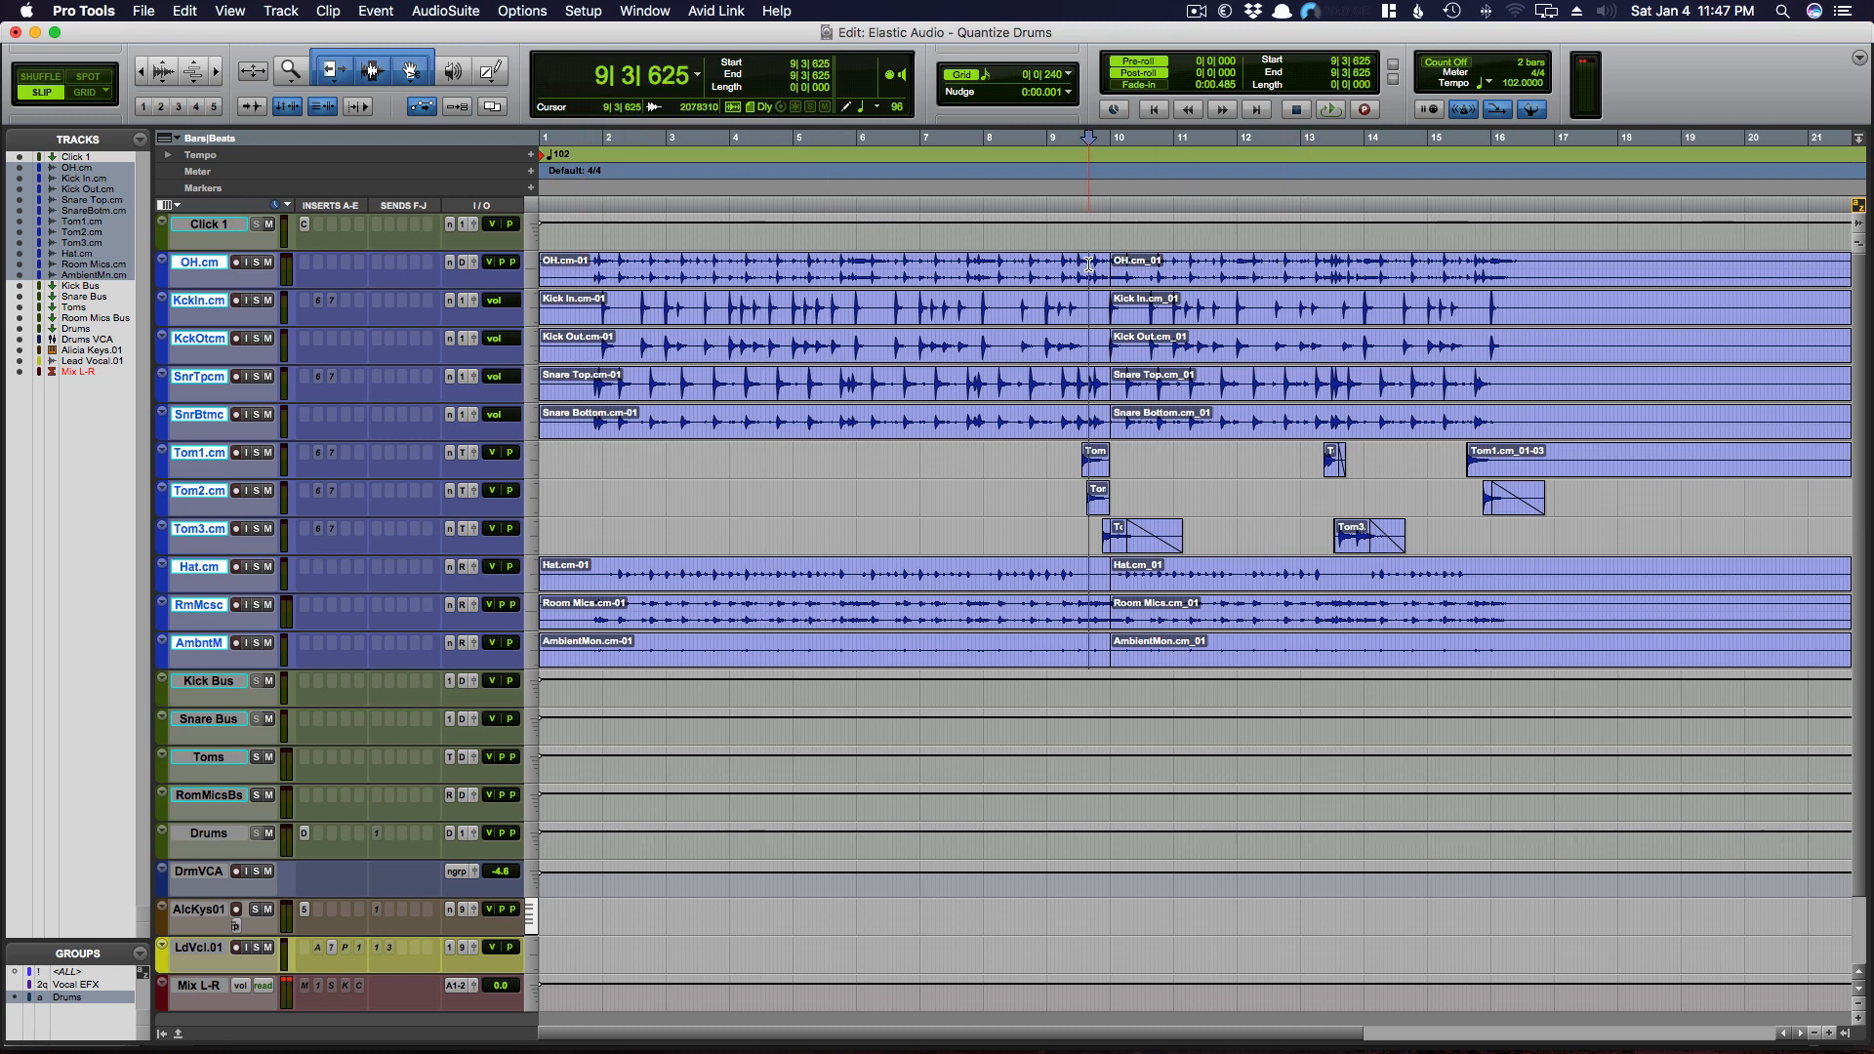
key("super+bracketright")
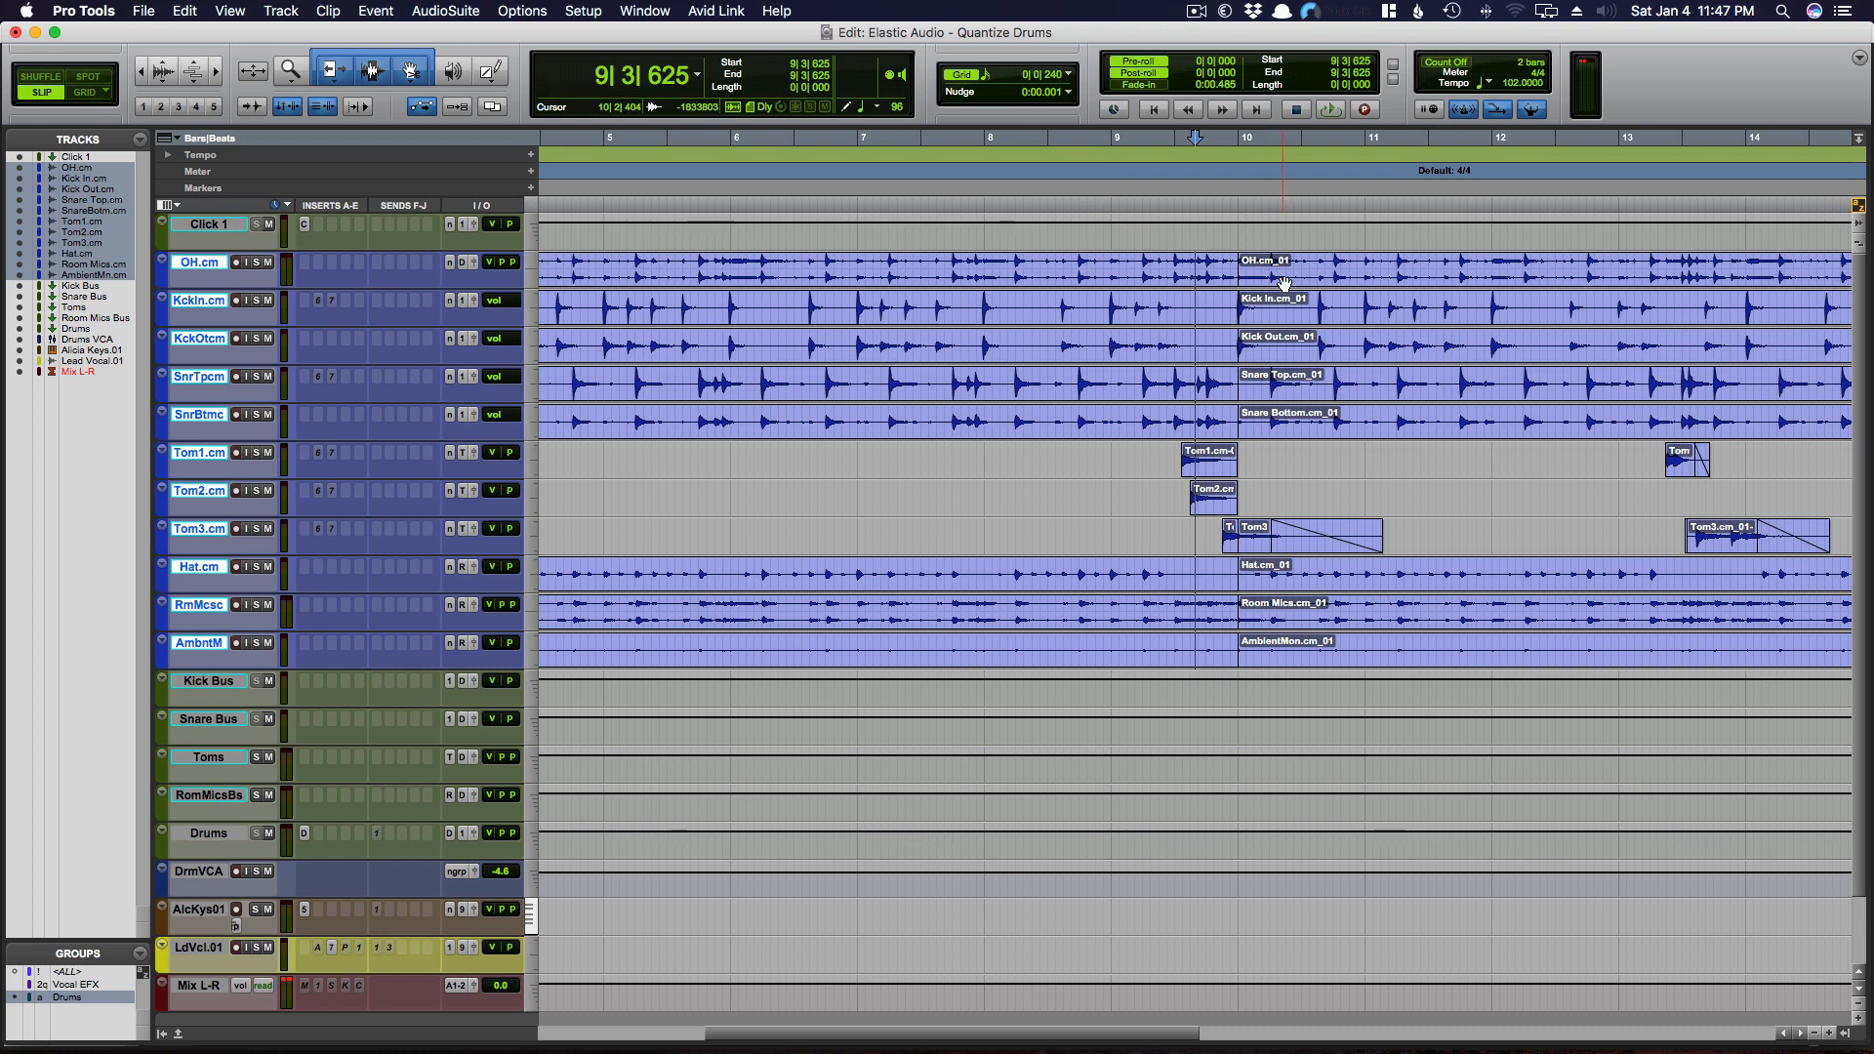
- Select all clips on the grouped drum tracks back to the session start and consolidate them into continuous clips
left_click(1284, 283)
key("super+bracketleft")
key("super+bracketleft")
key("super+bracketright")
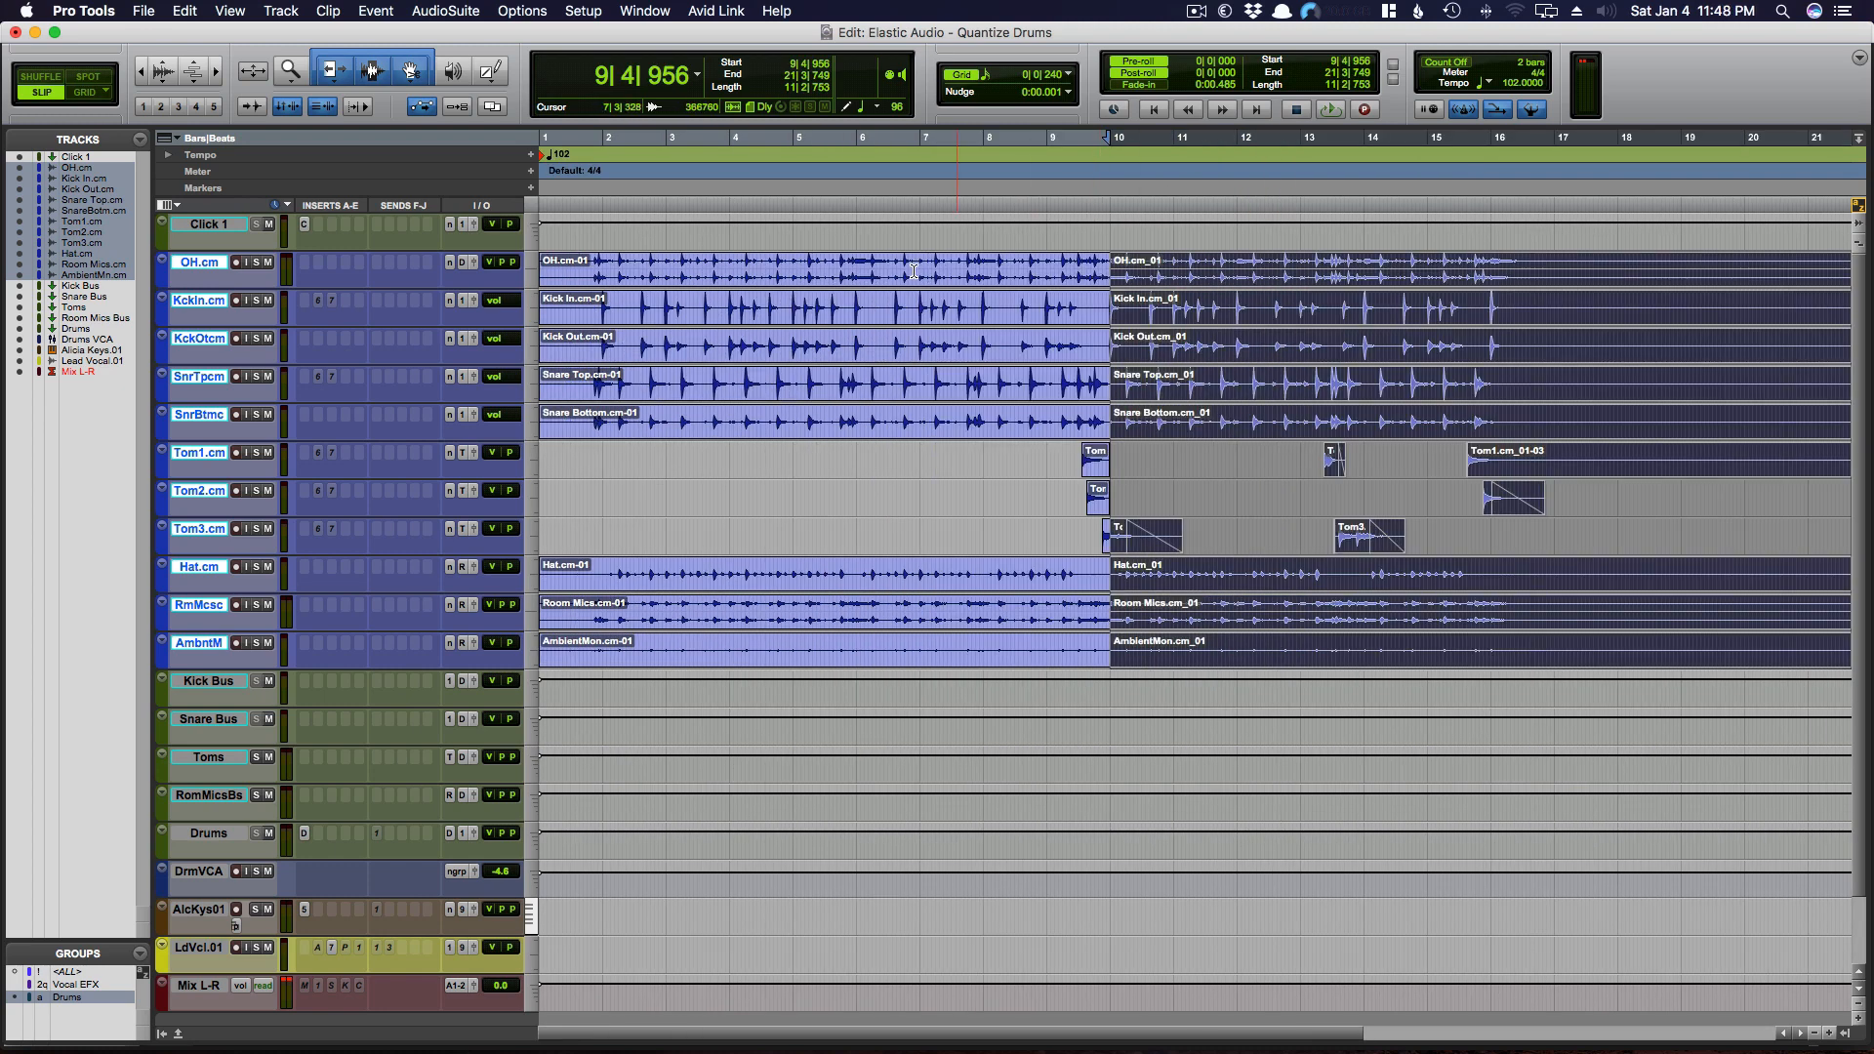
left_click(913, 271, "shift")
key("shift+Return")
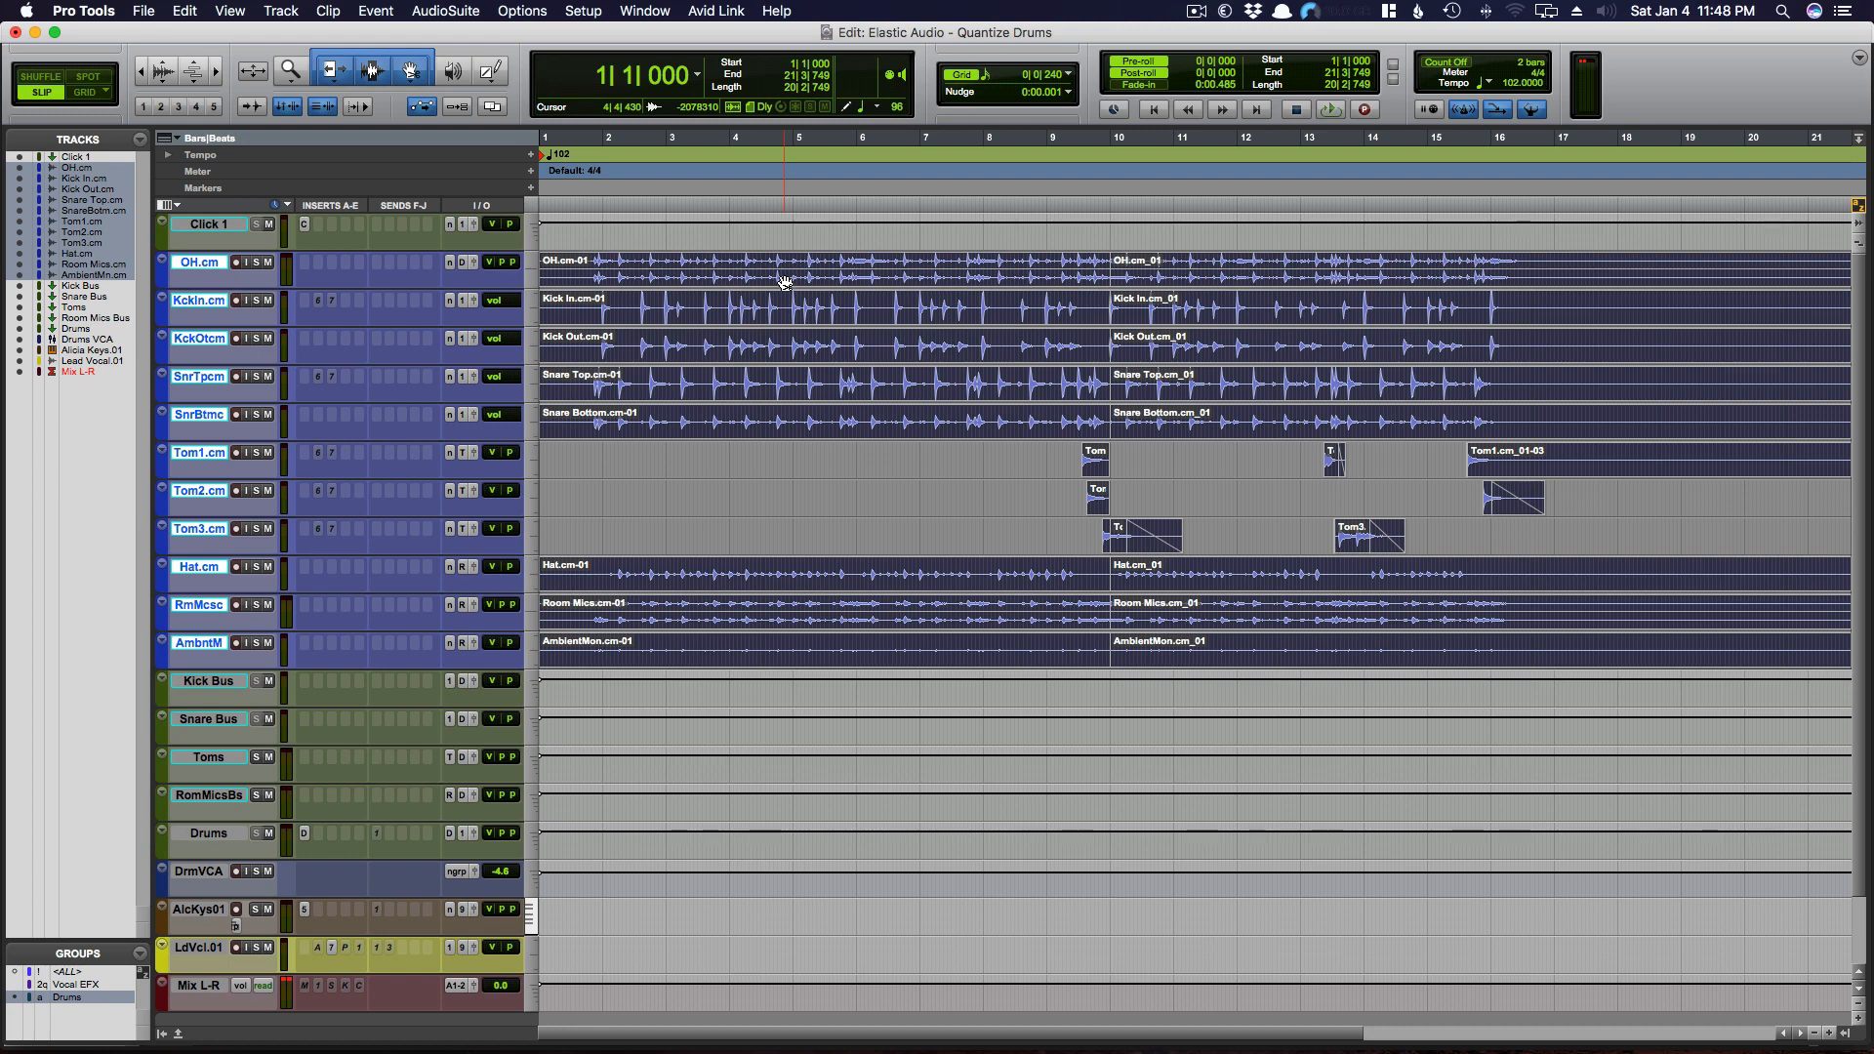
key("r")
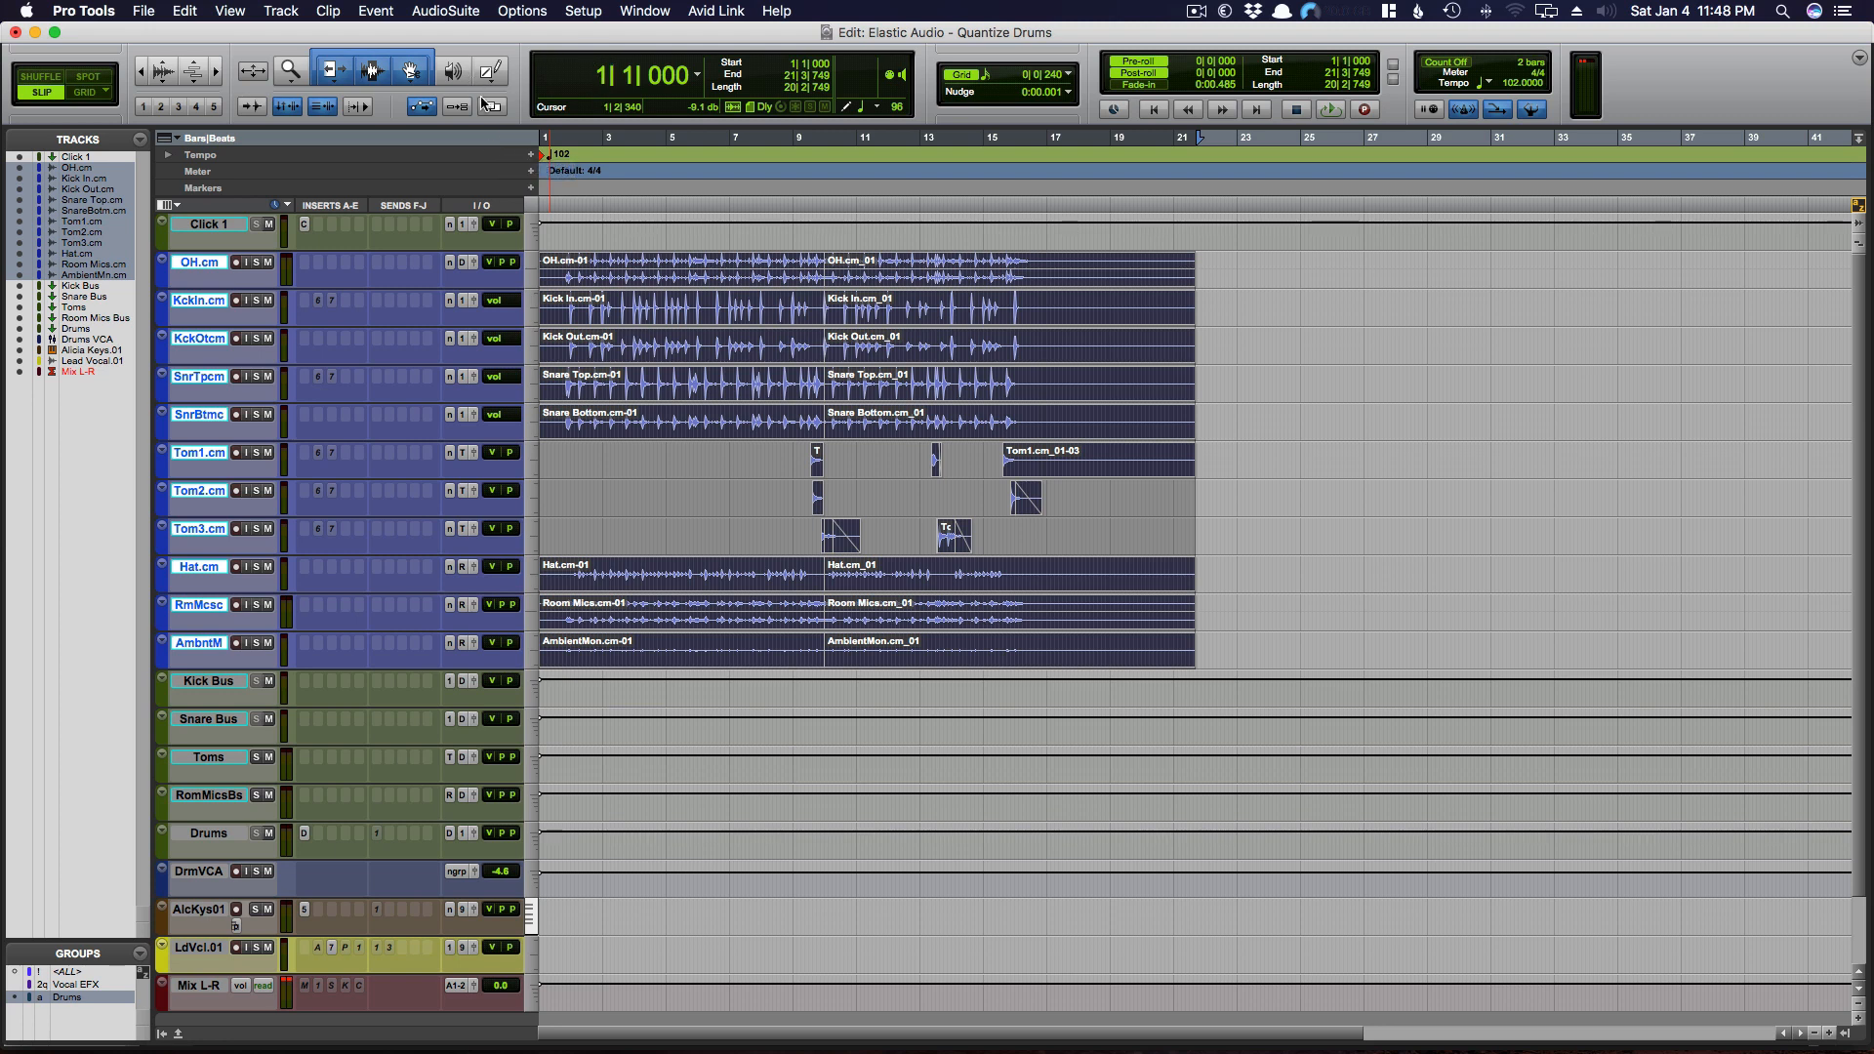
left_click(189, 12)
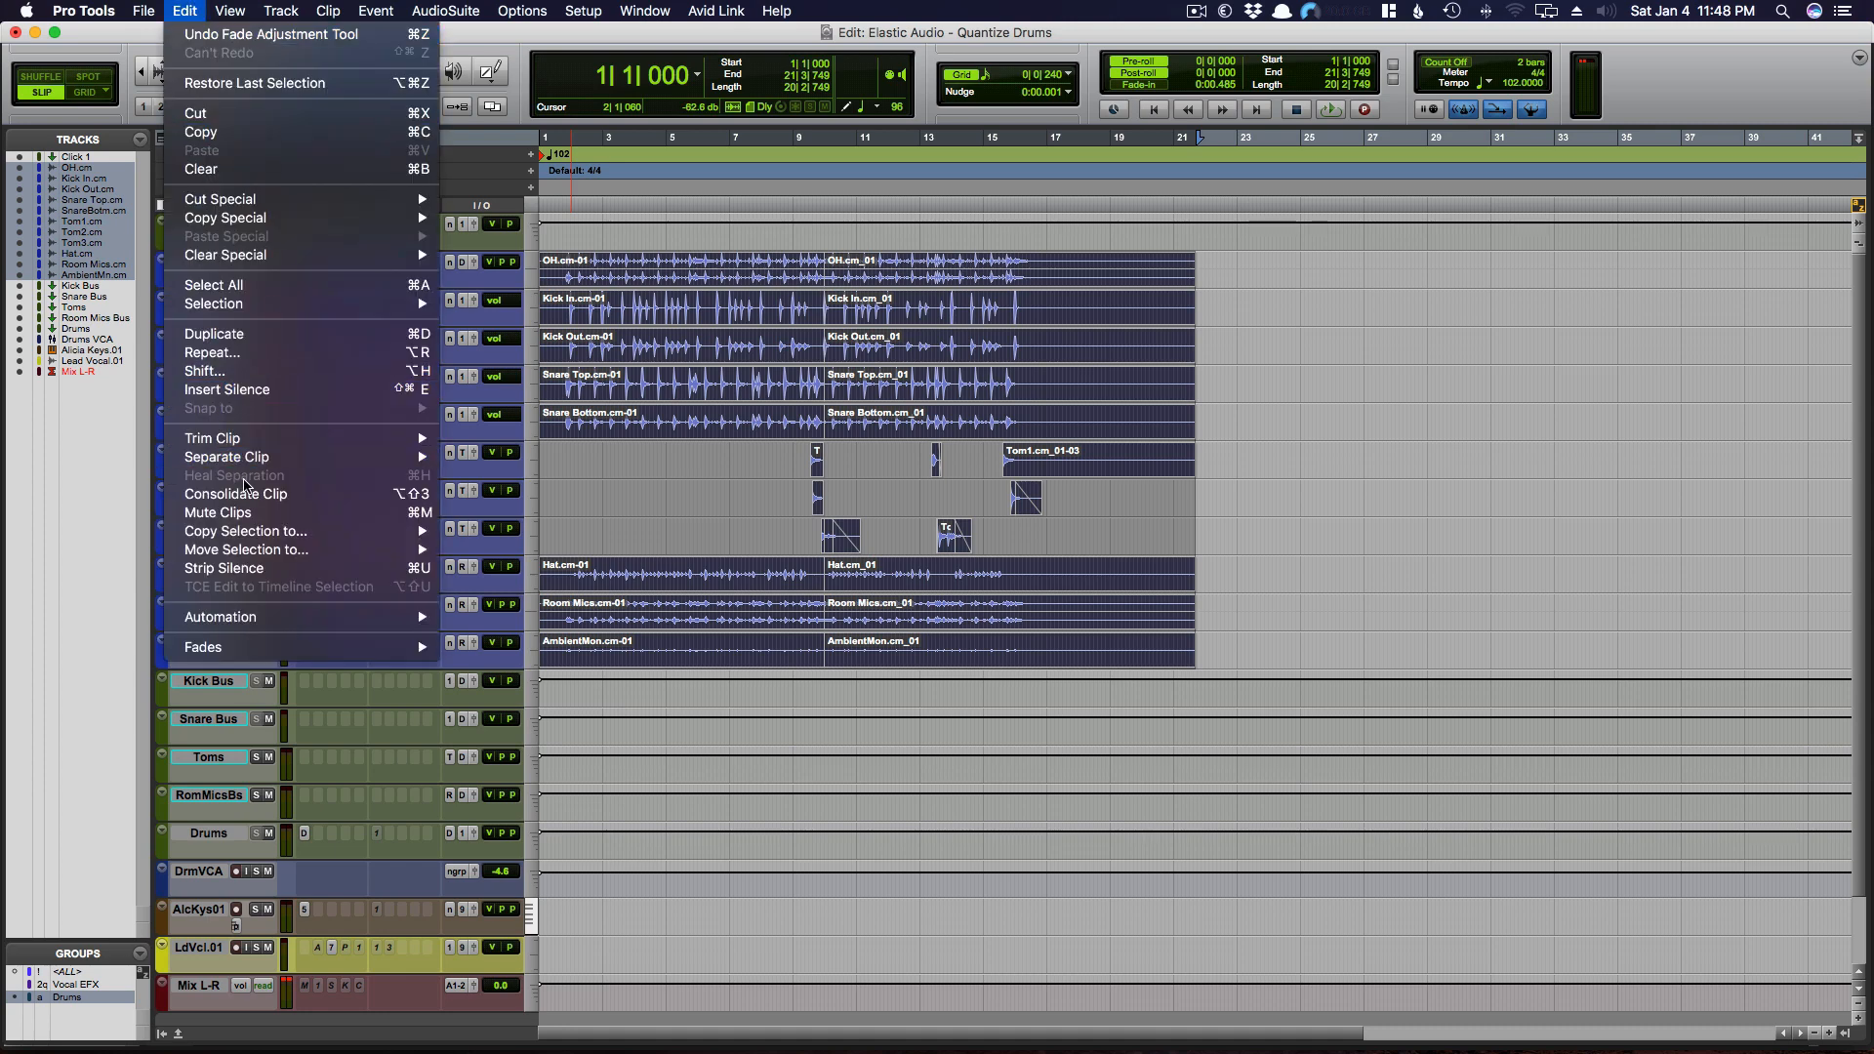
left_click(251, 502)
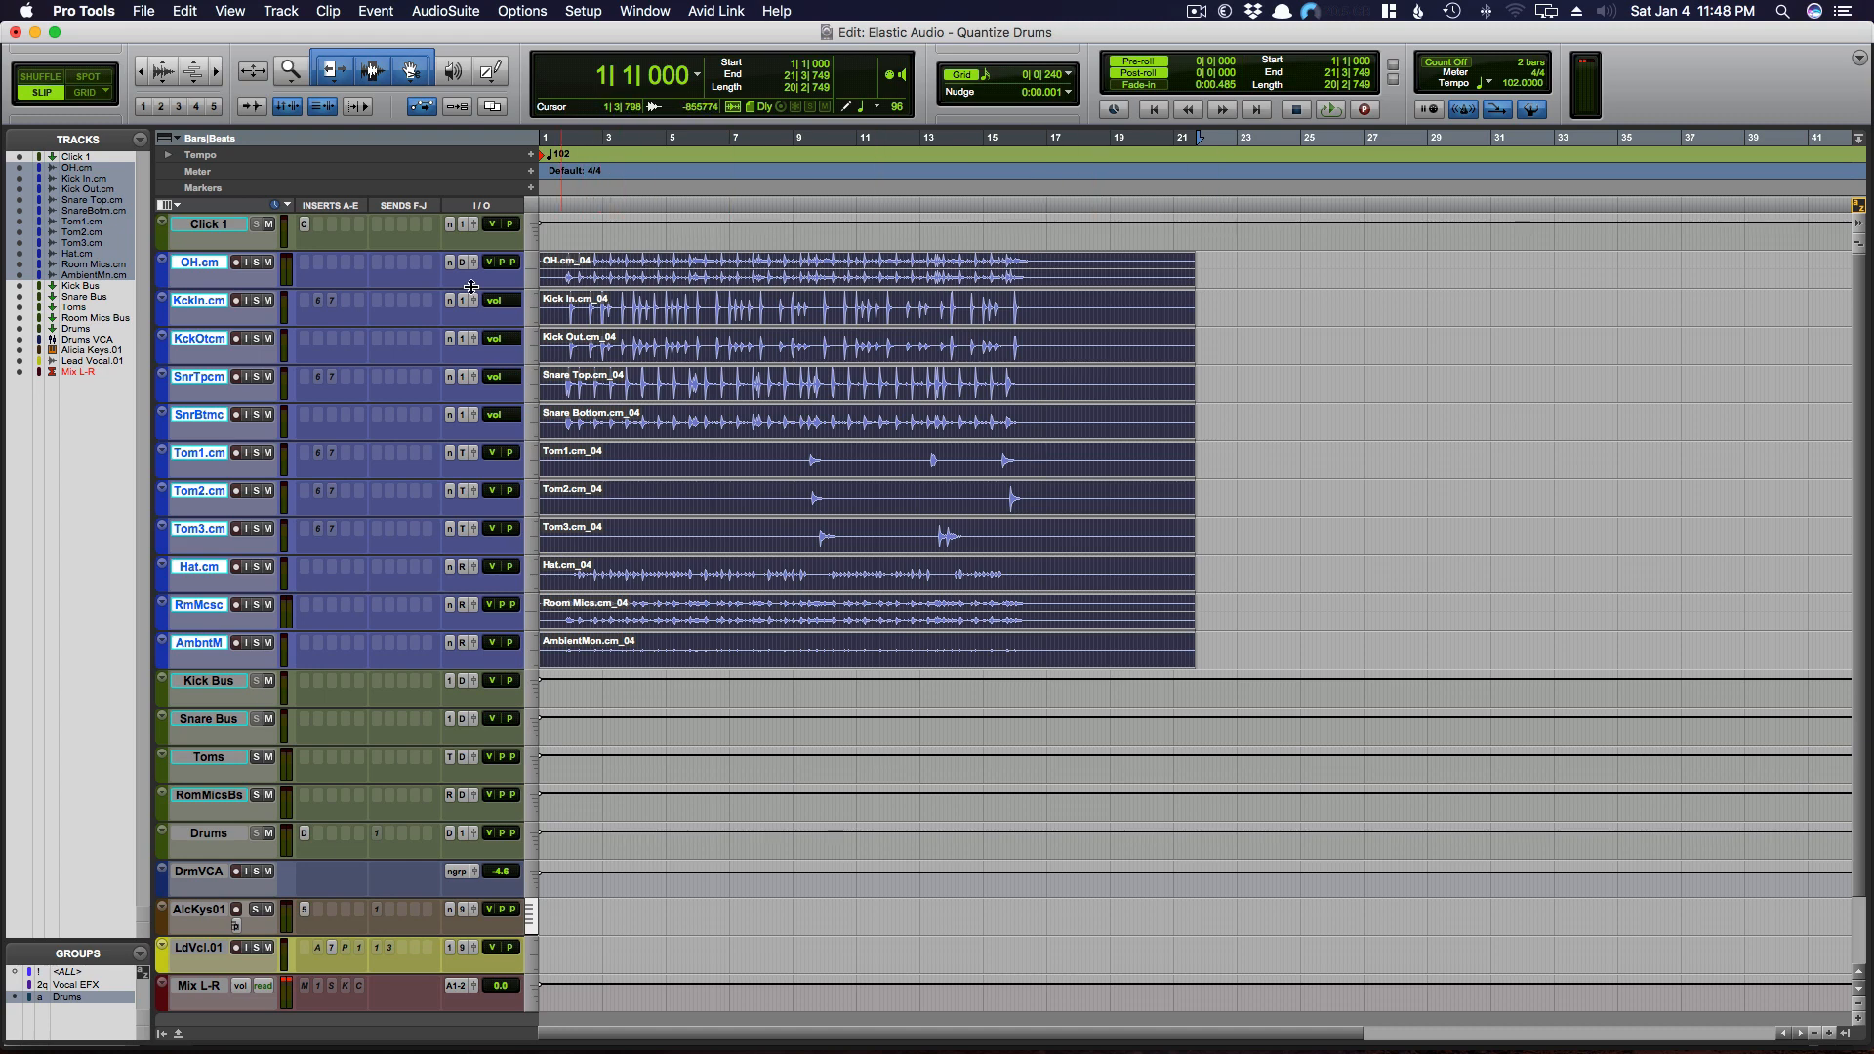
- Enlarge the drum track height and enable Rhythmic Elastic Audio on the grouped drum tracks
left_click_drag(471, 286, 463, 361)
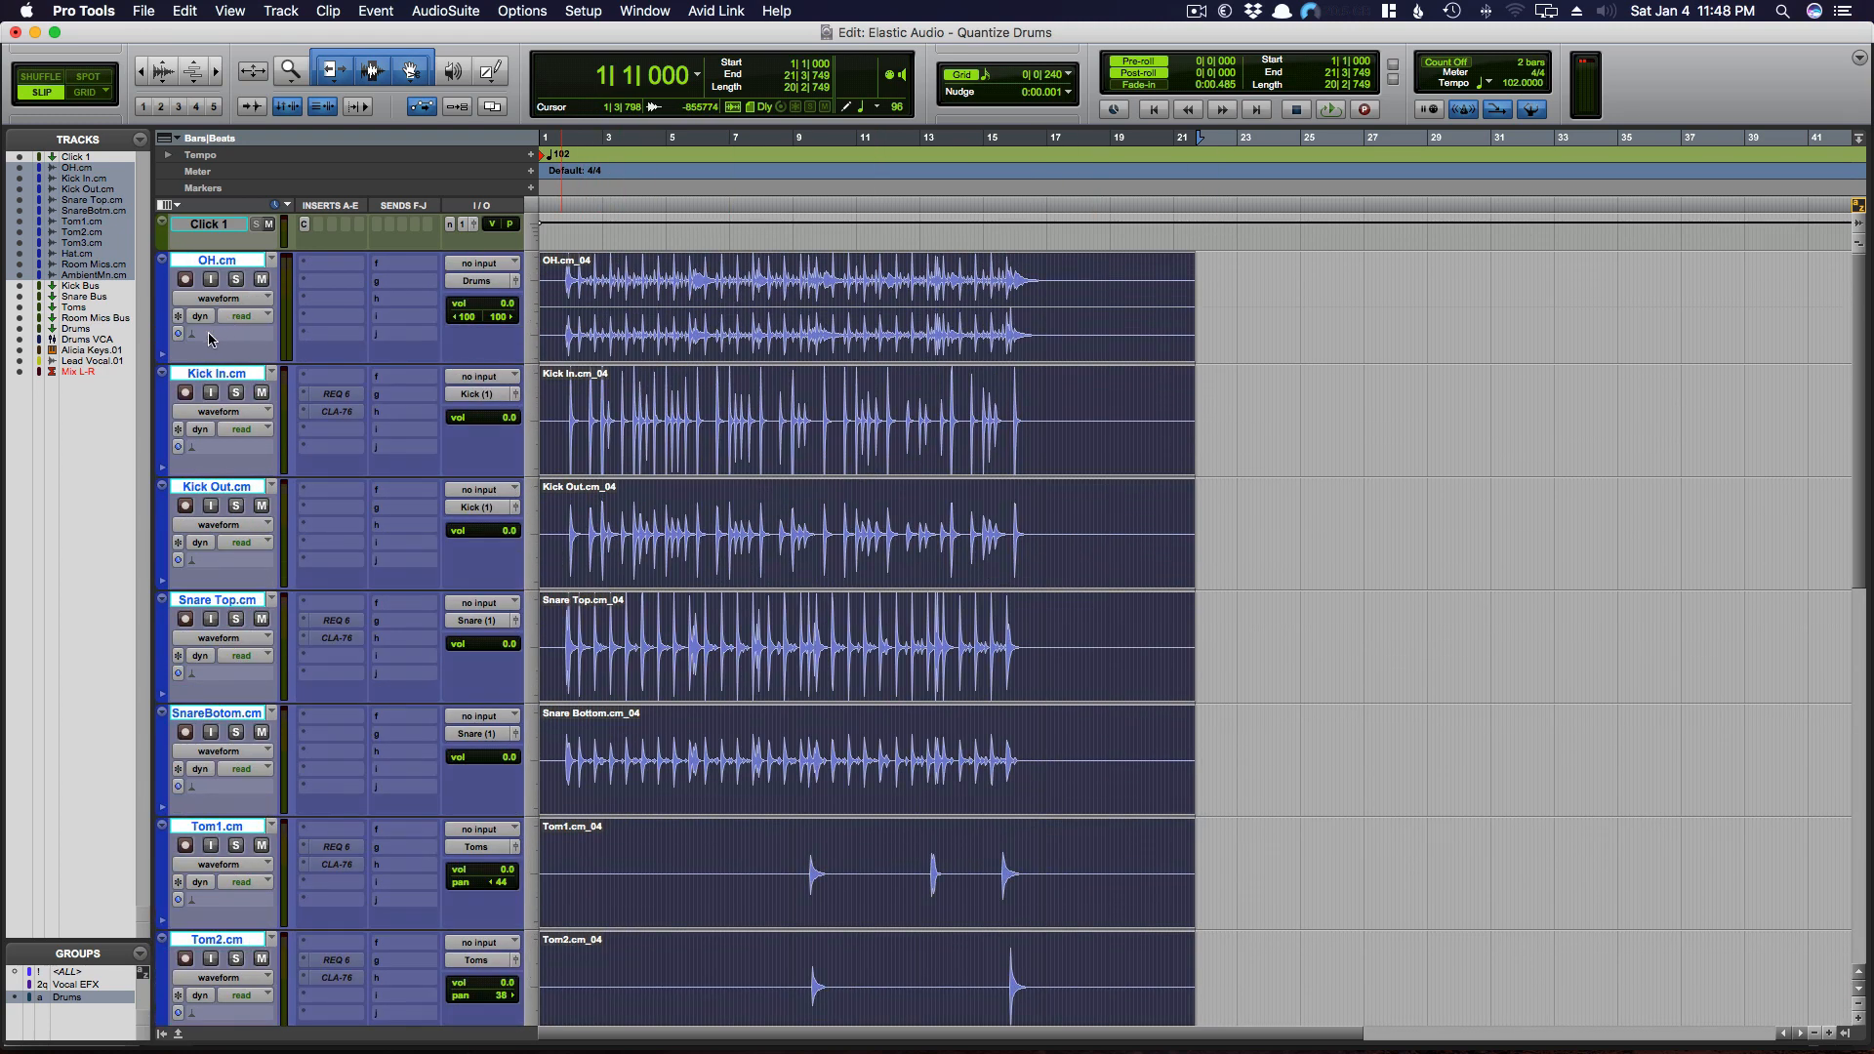
left_click(193, 334)
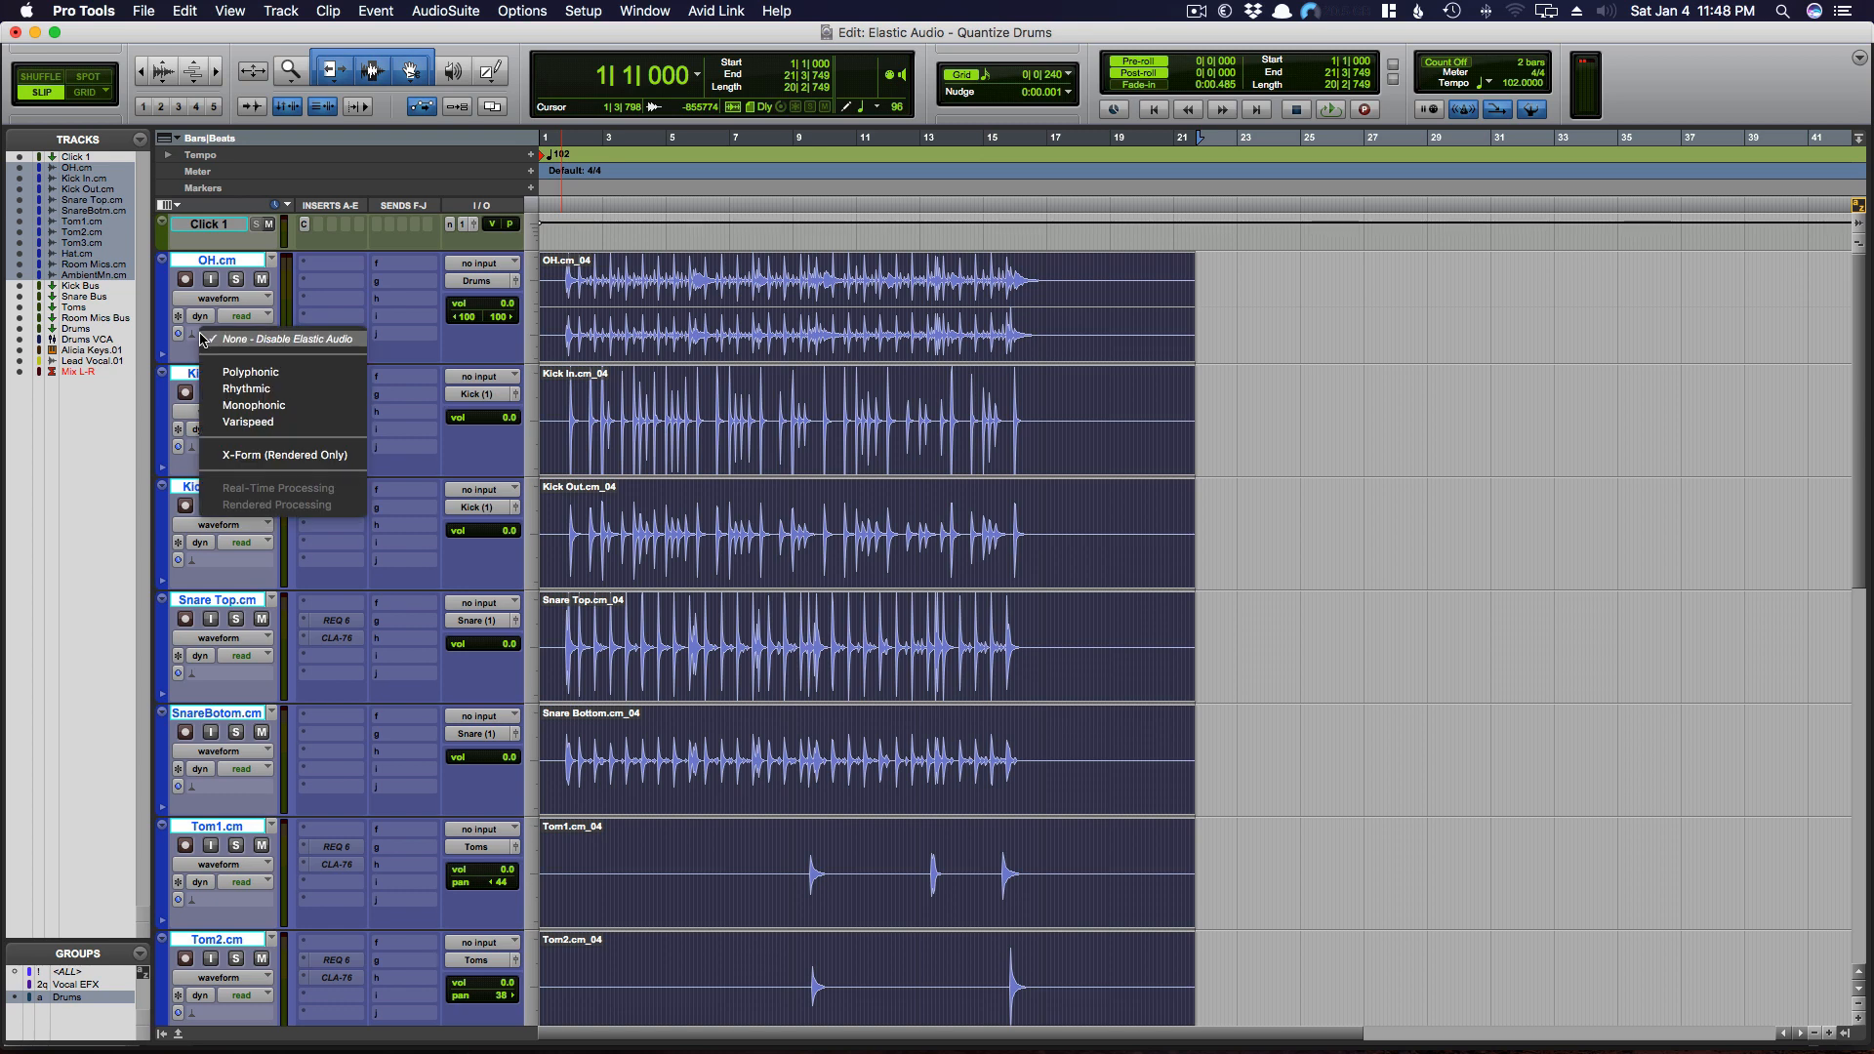
left_click(190, 349)
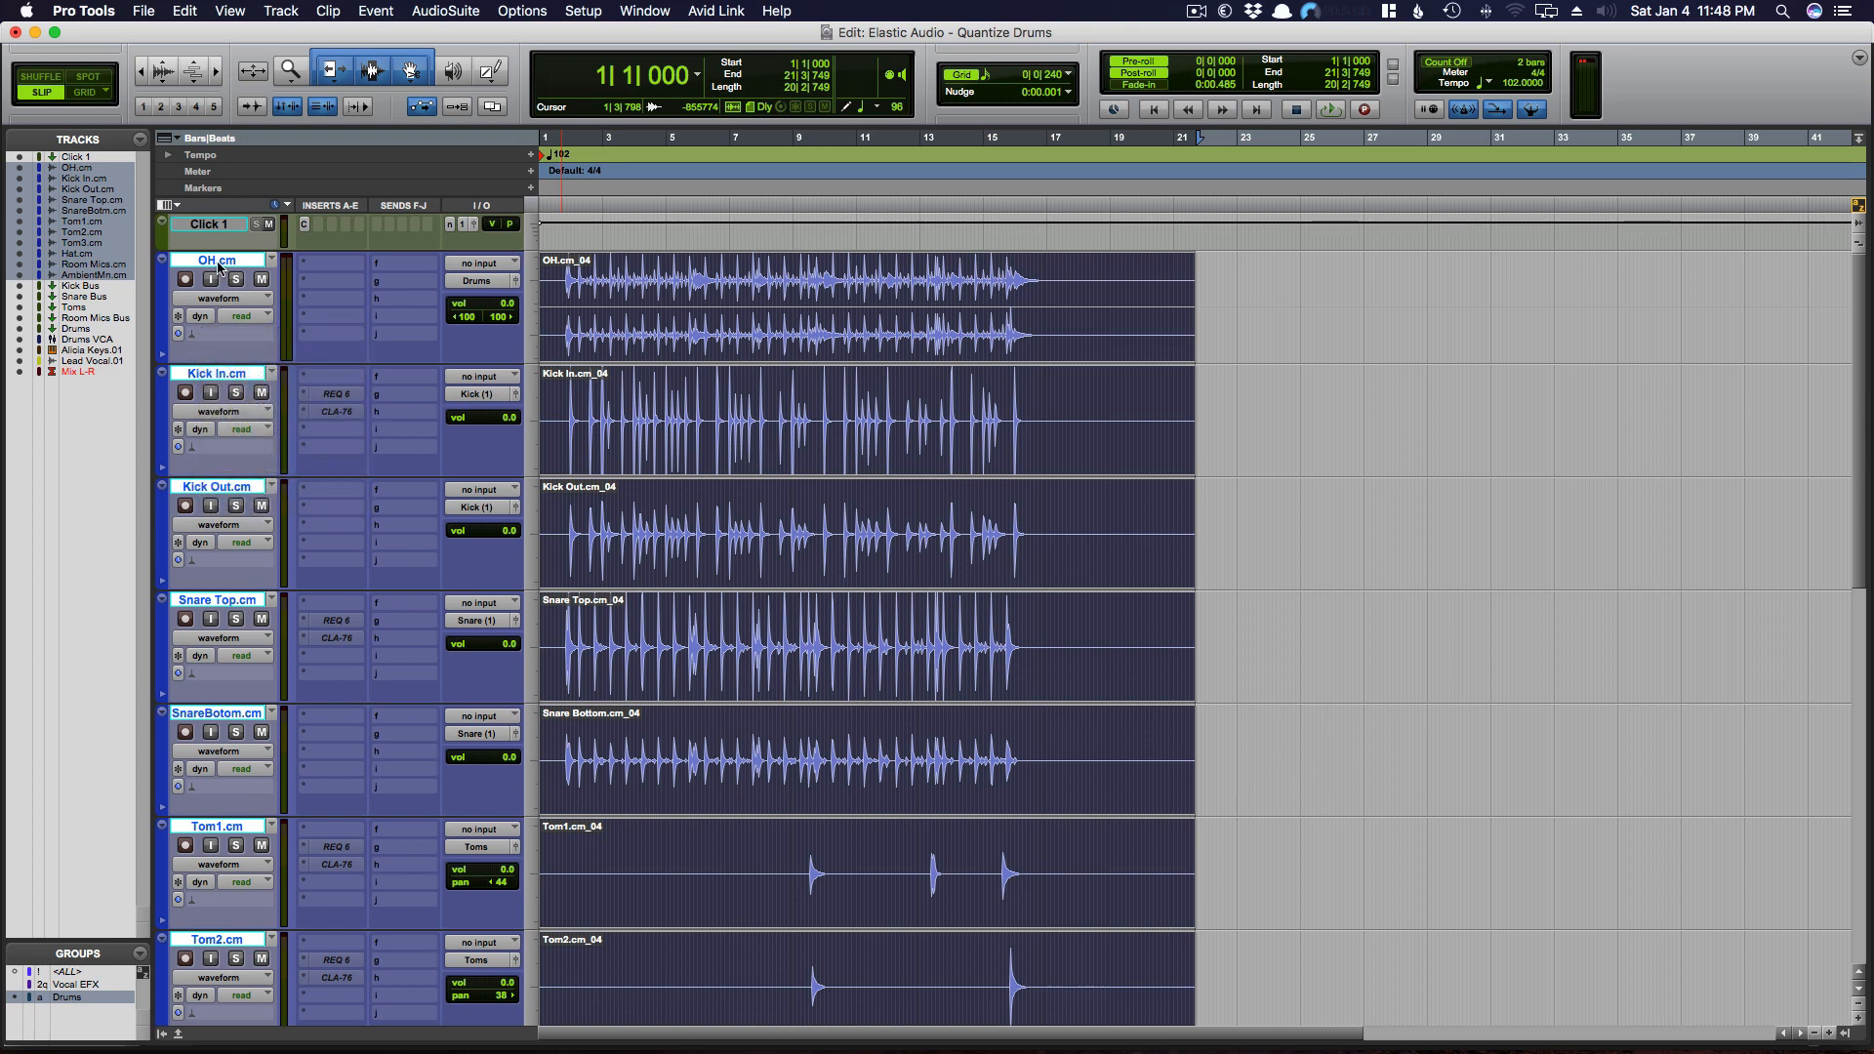
left_click(194, 335)
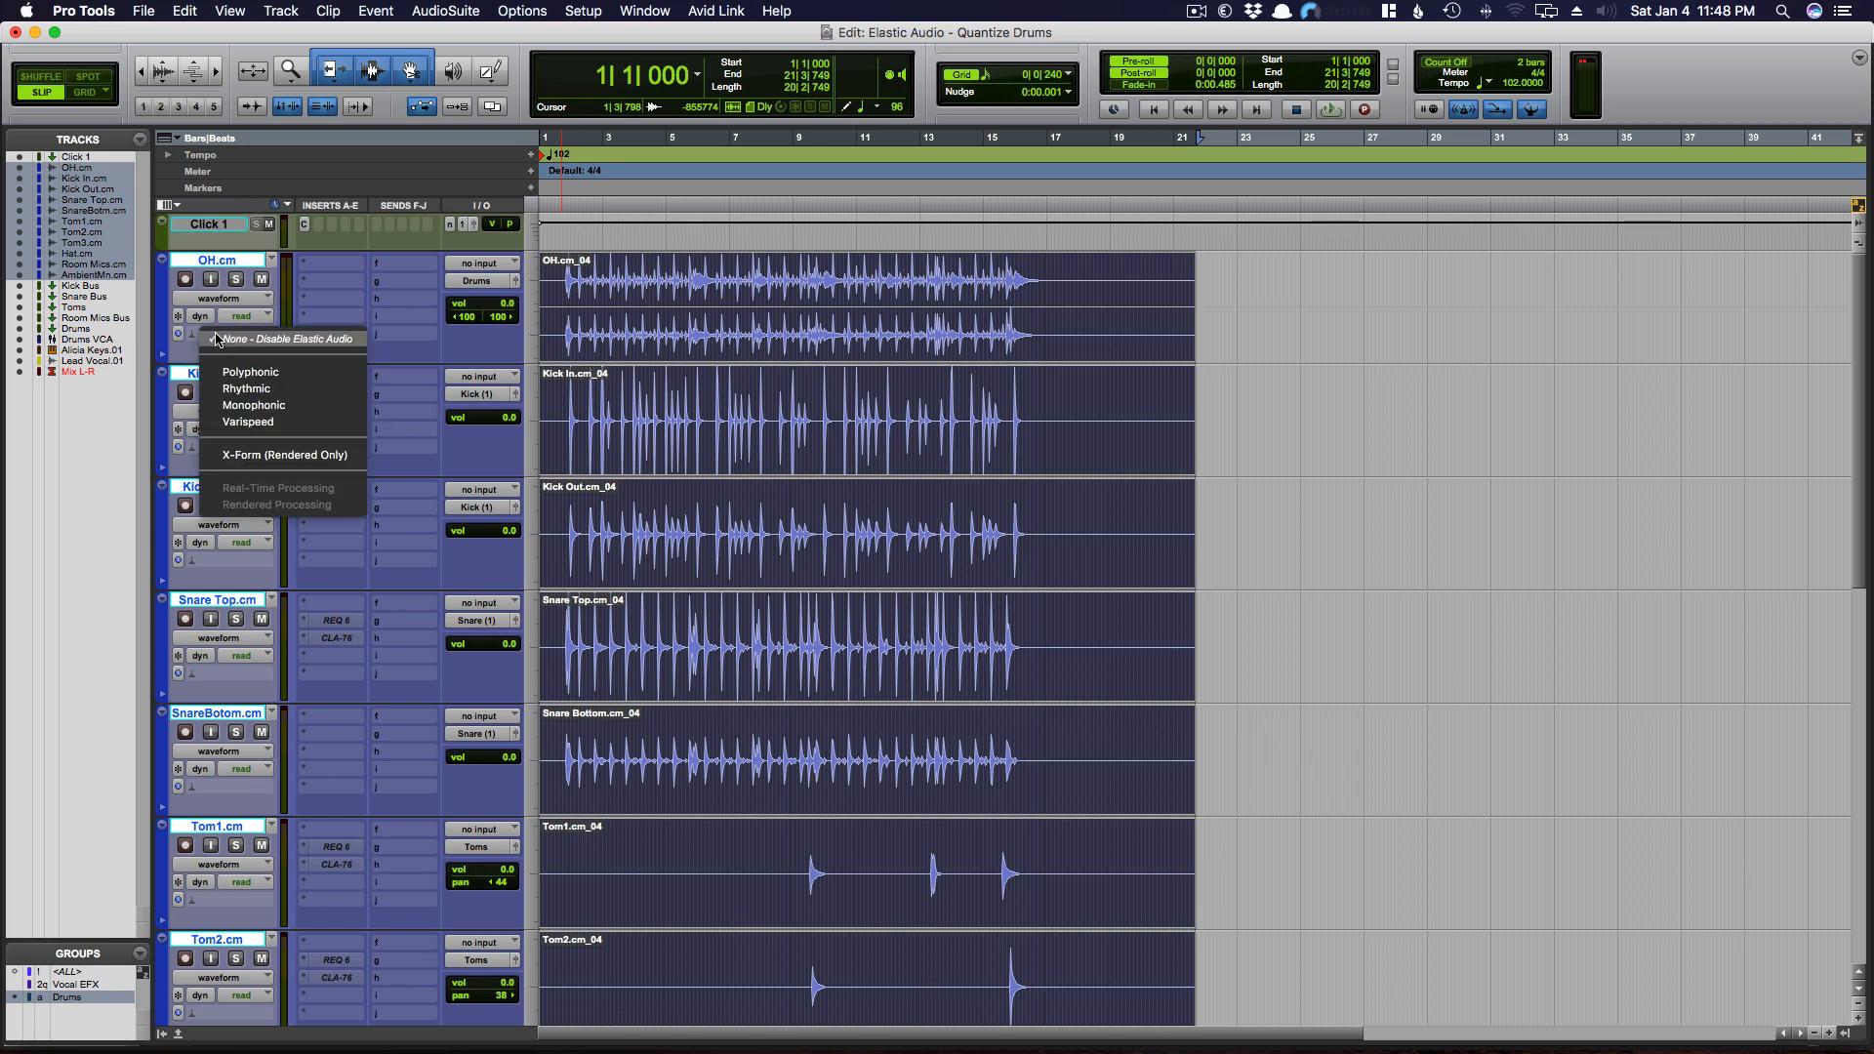
left_click(245, 389)
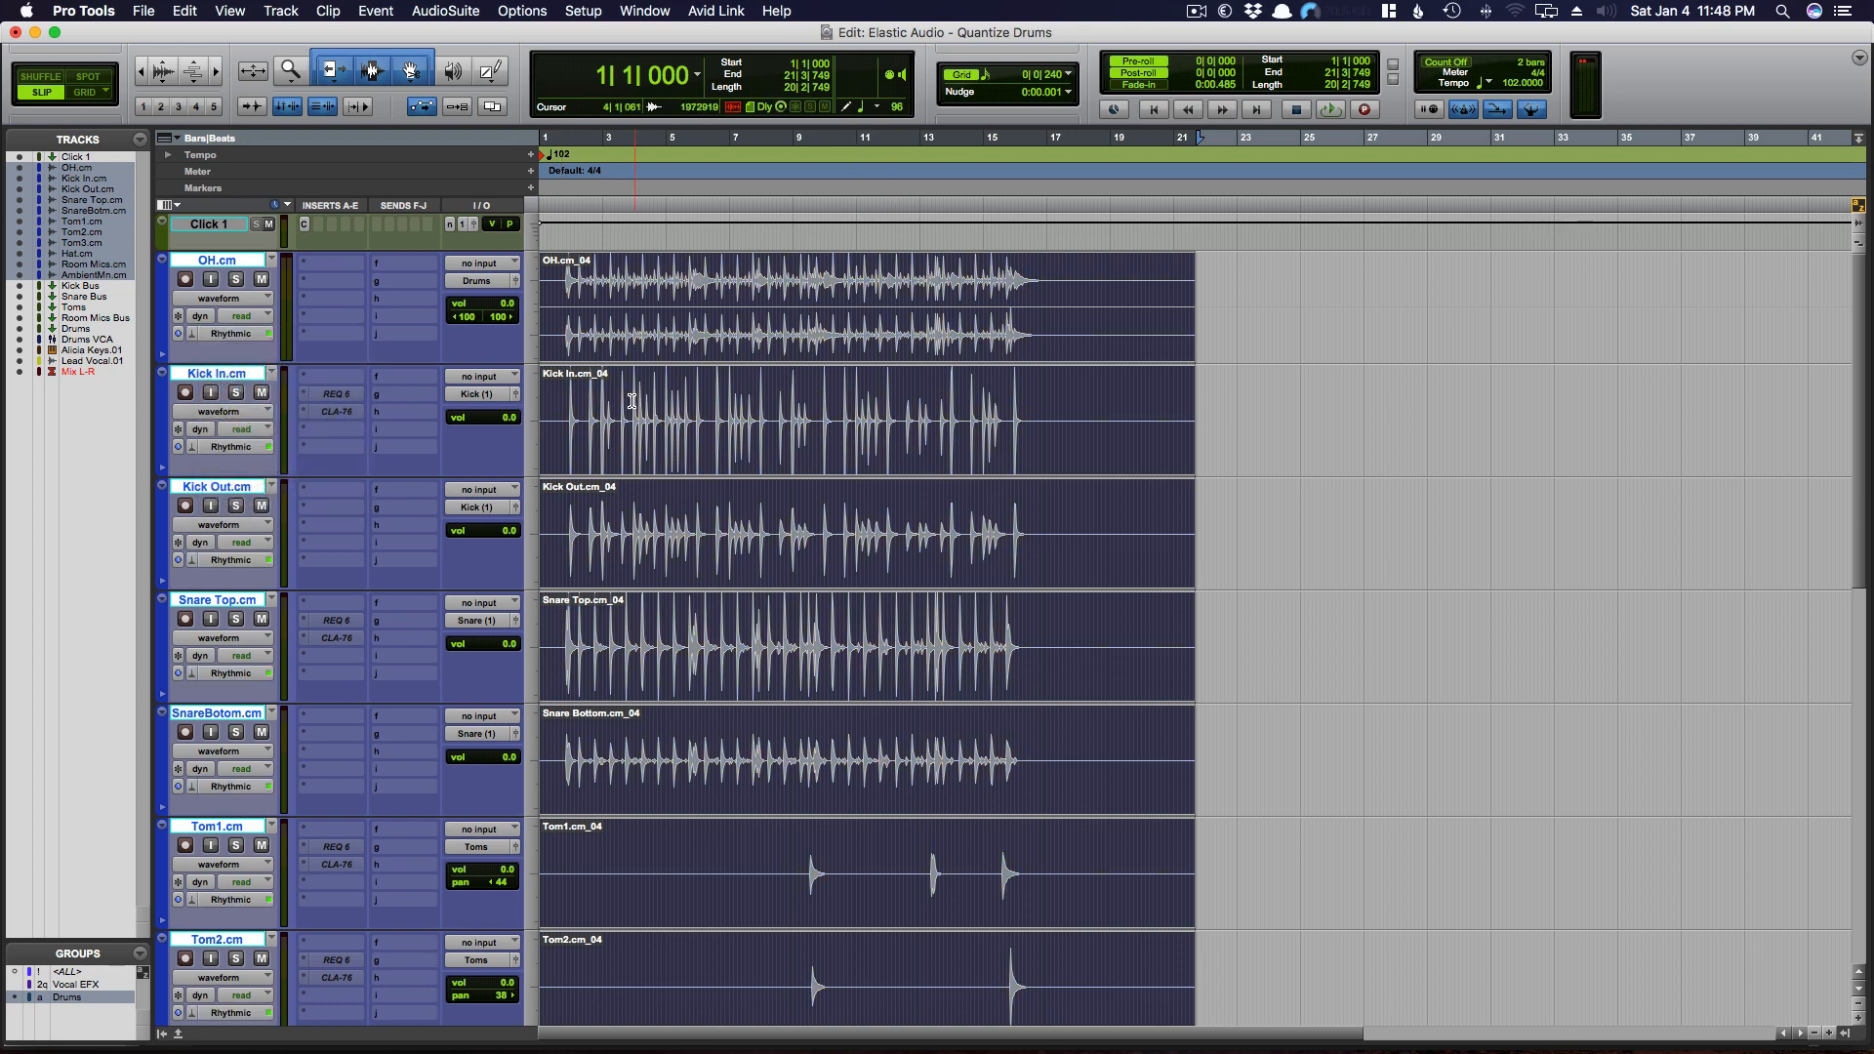
- Examine the kick and snare waveforms around bar 4 at closer range
left_click_drag(631, 398, 777, 402)
key("t")
key("t")
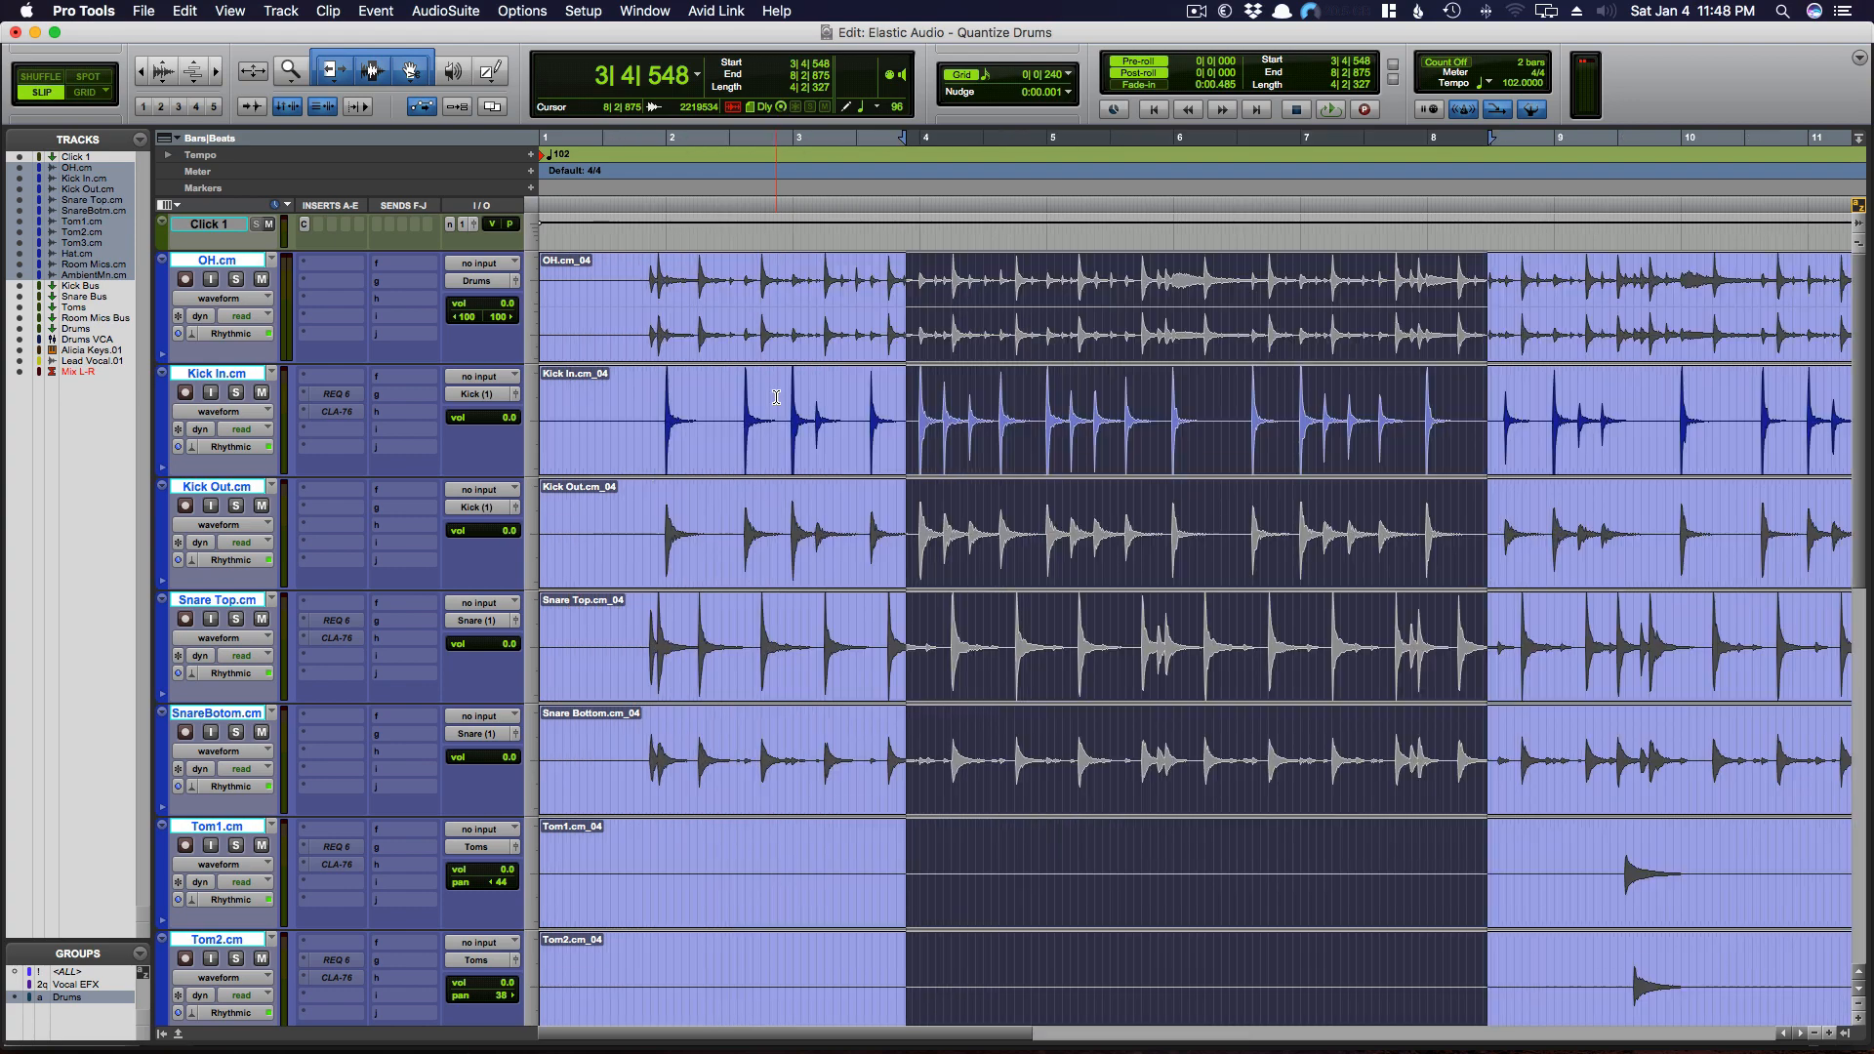
left_click_drag(920, 517, 1012, 517)
key("r")
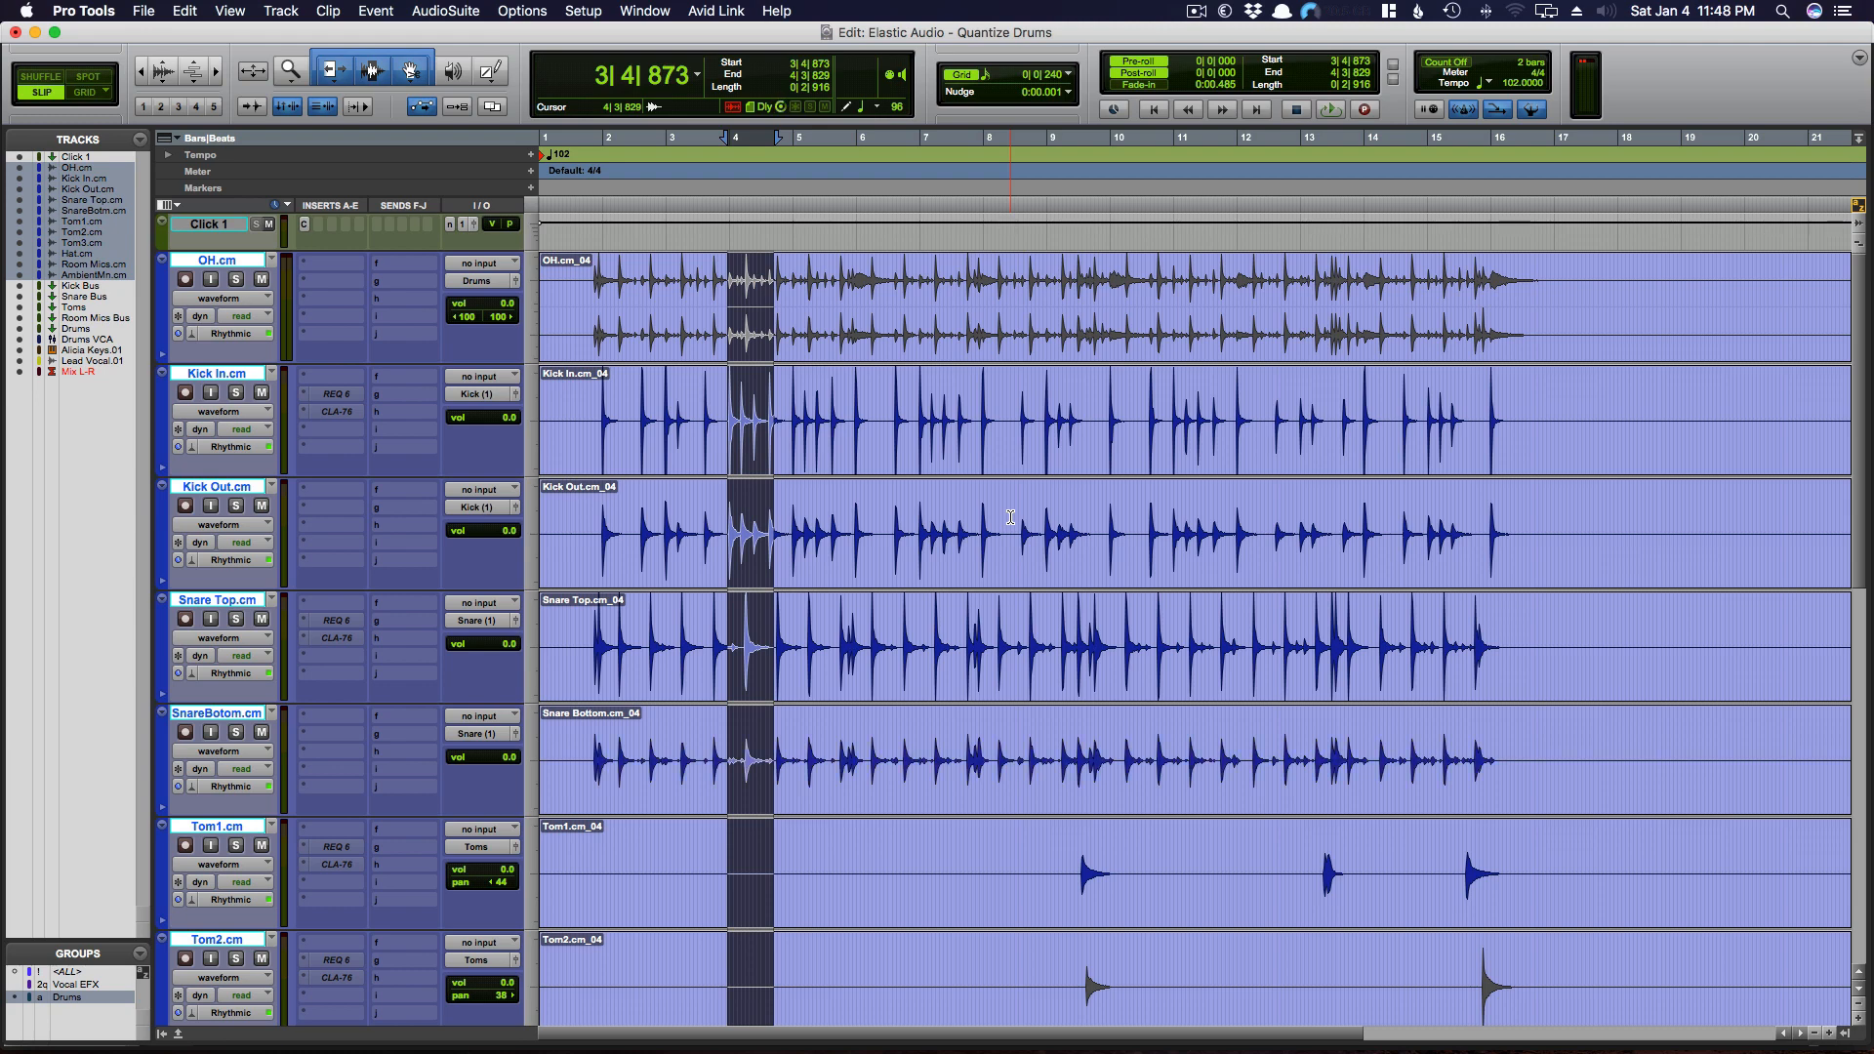
key("super+bracketright")
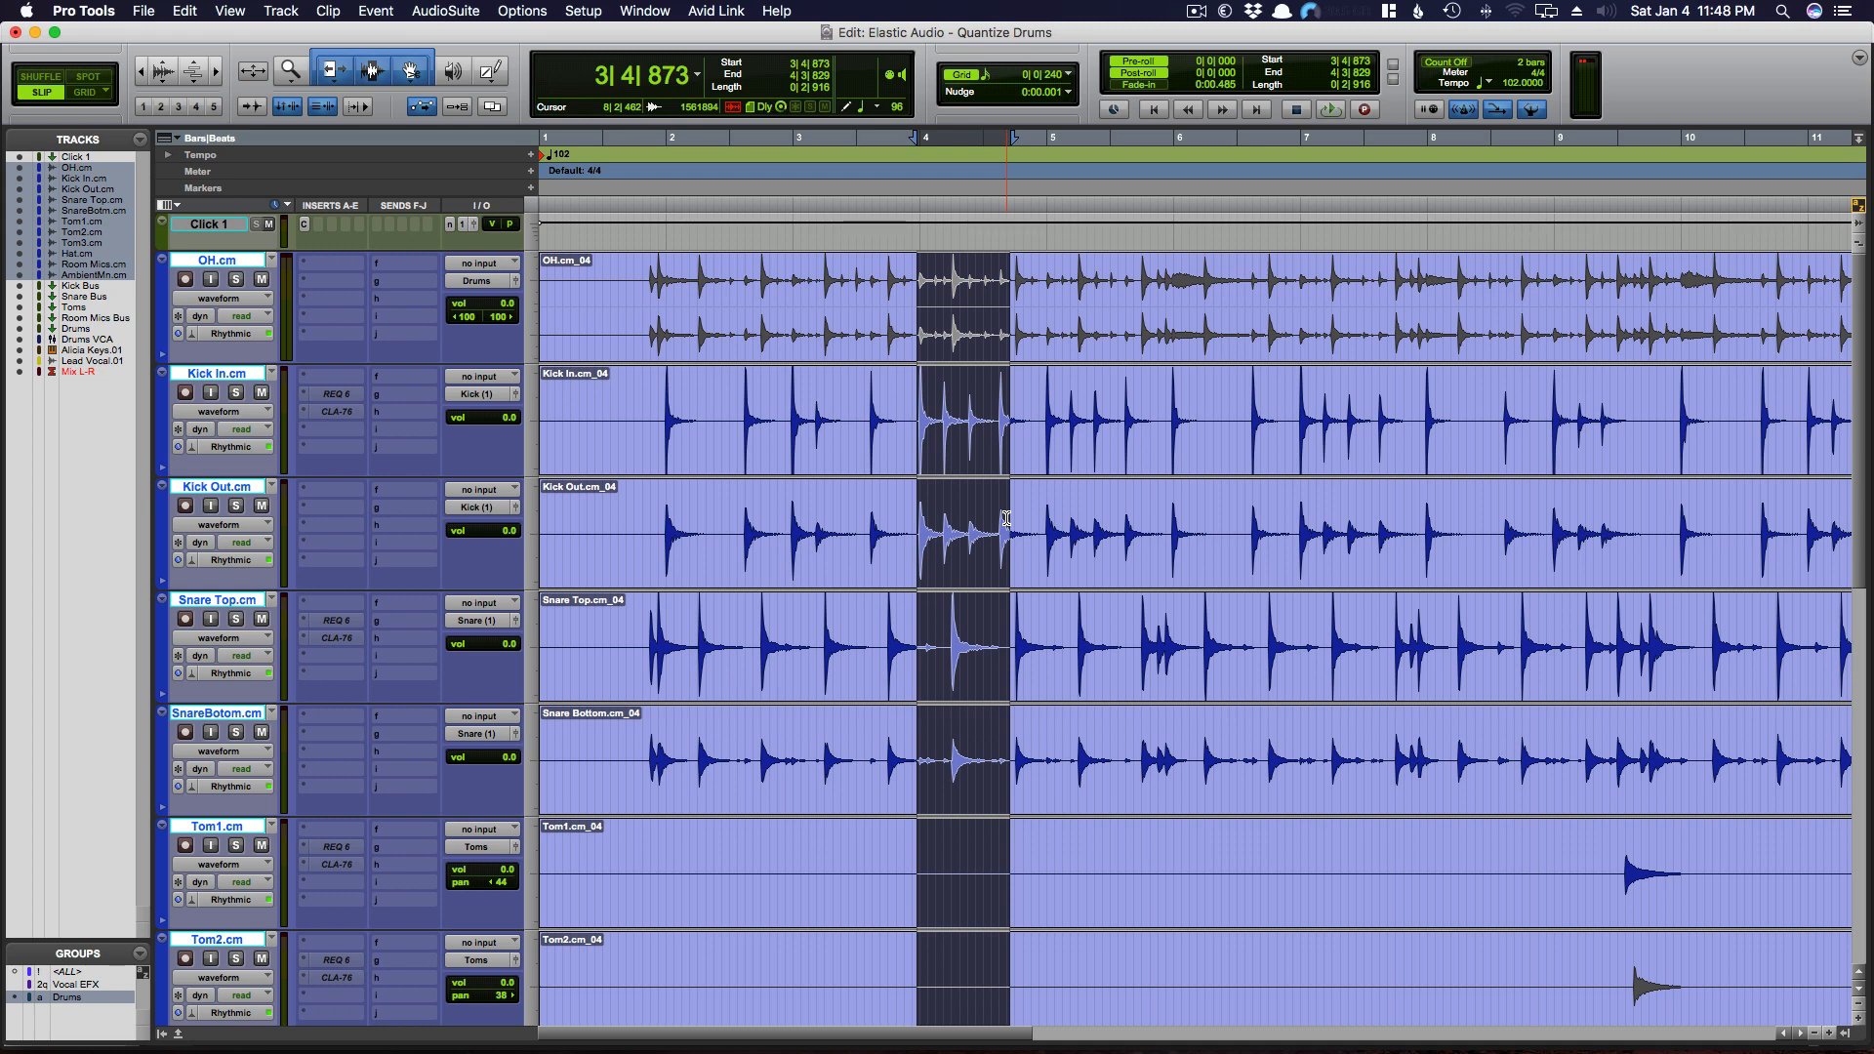
- Show the drum tracks in analysis view and examine the detected transient markers around bar 3
left_click(690, 283)
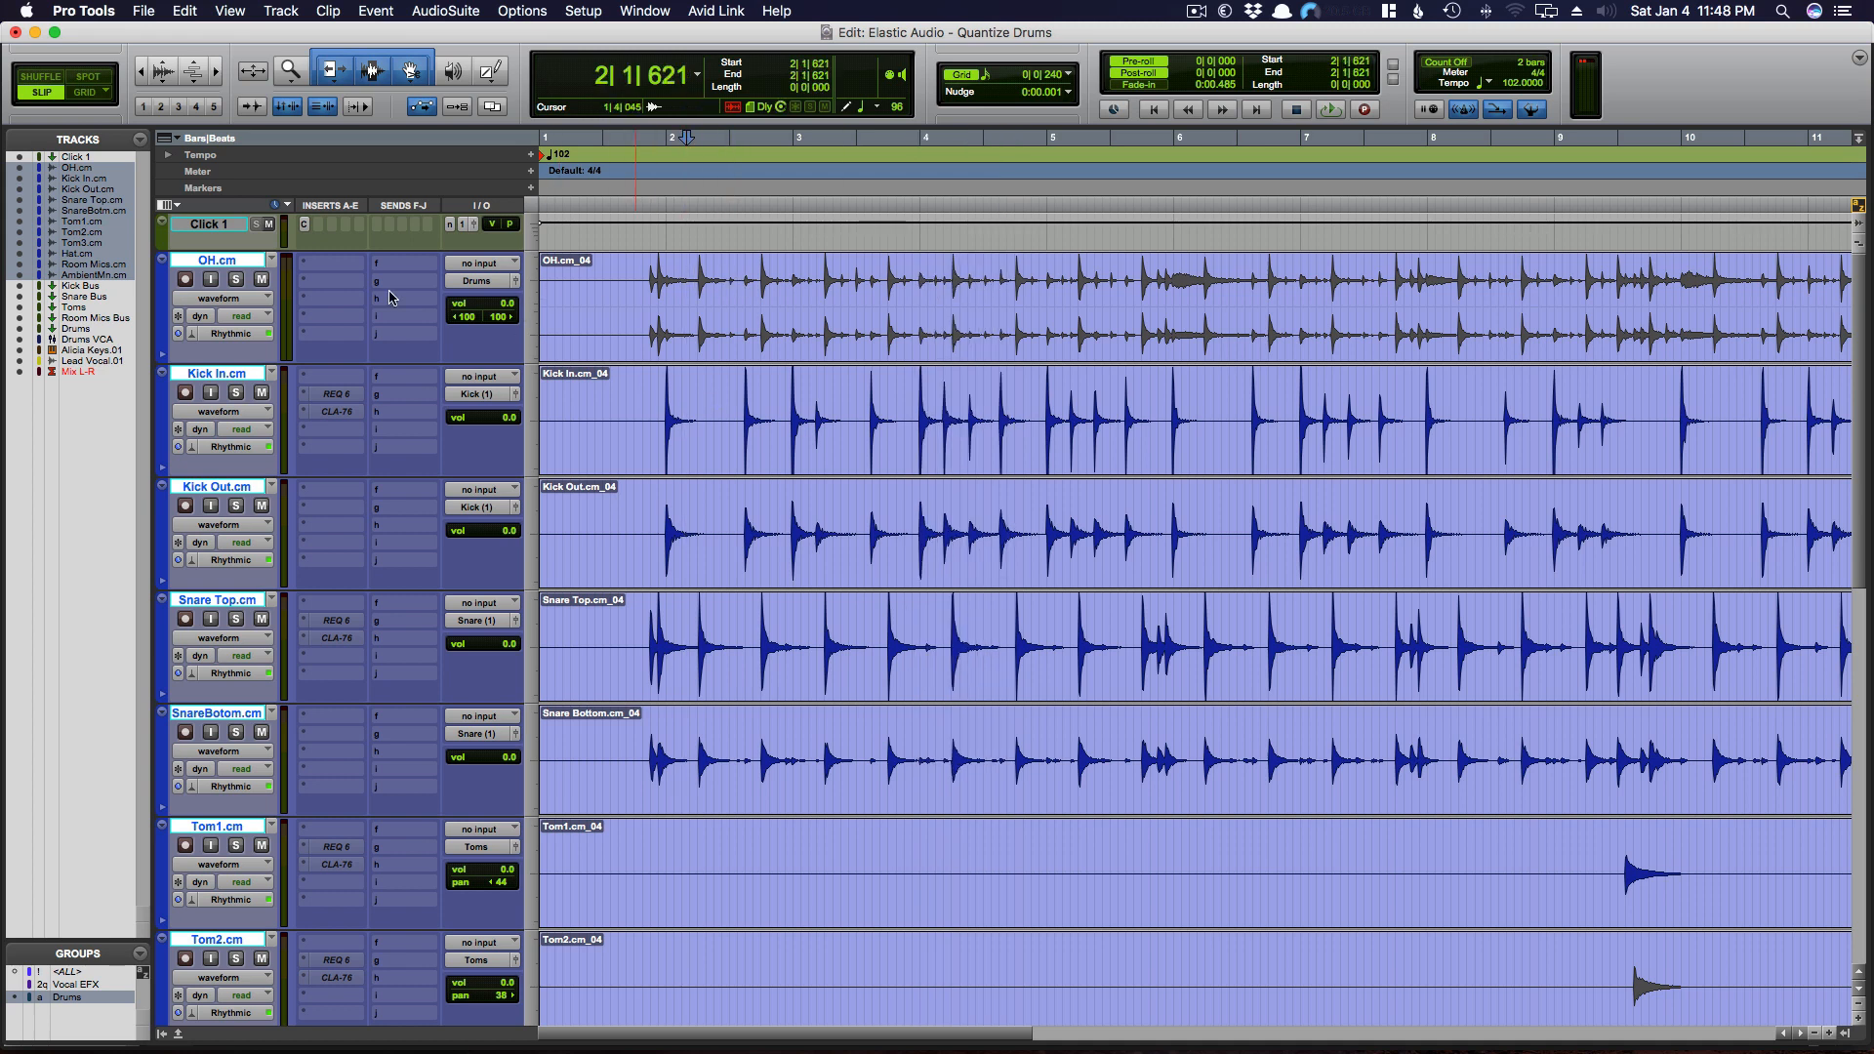
left_click(223, 297)
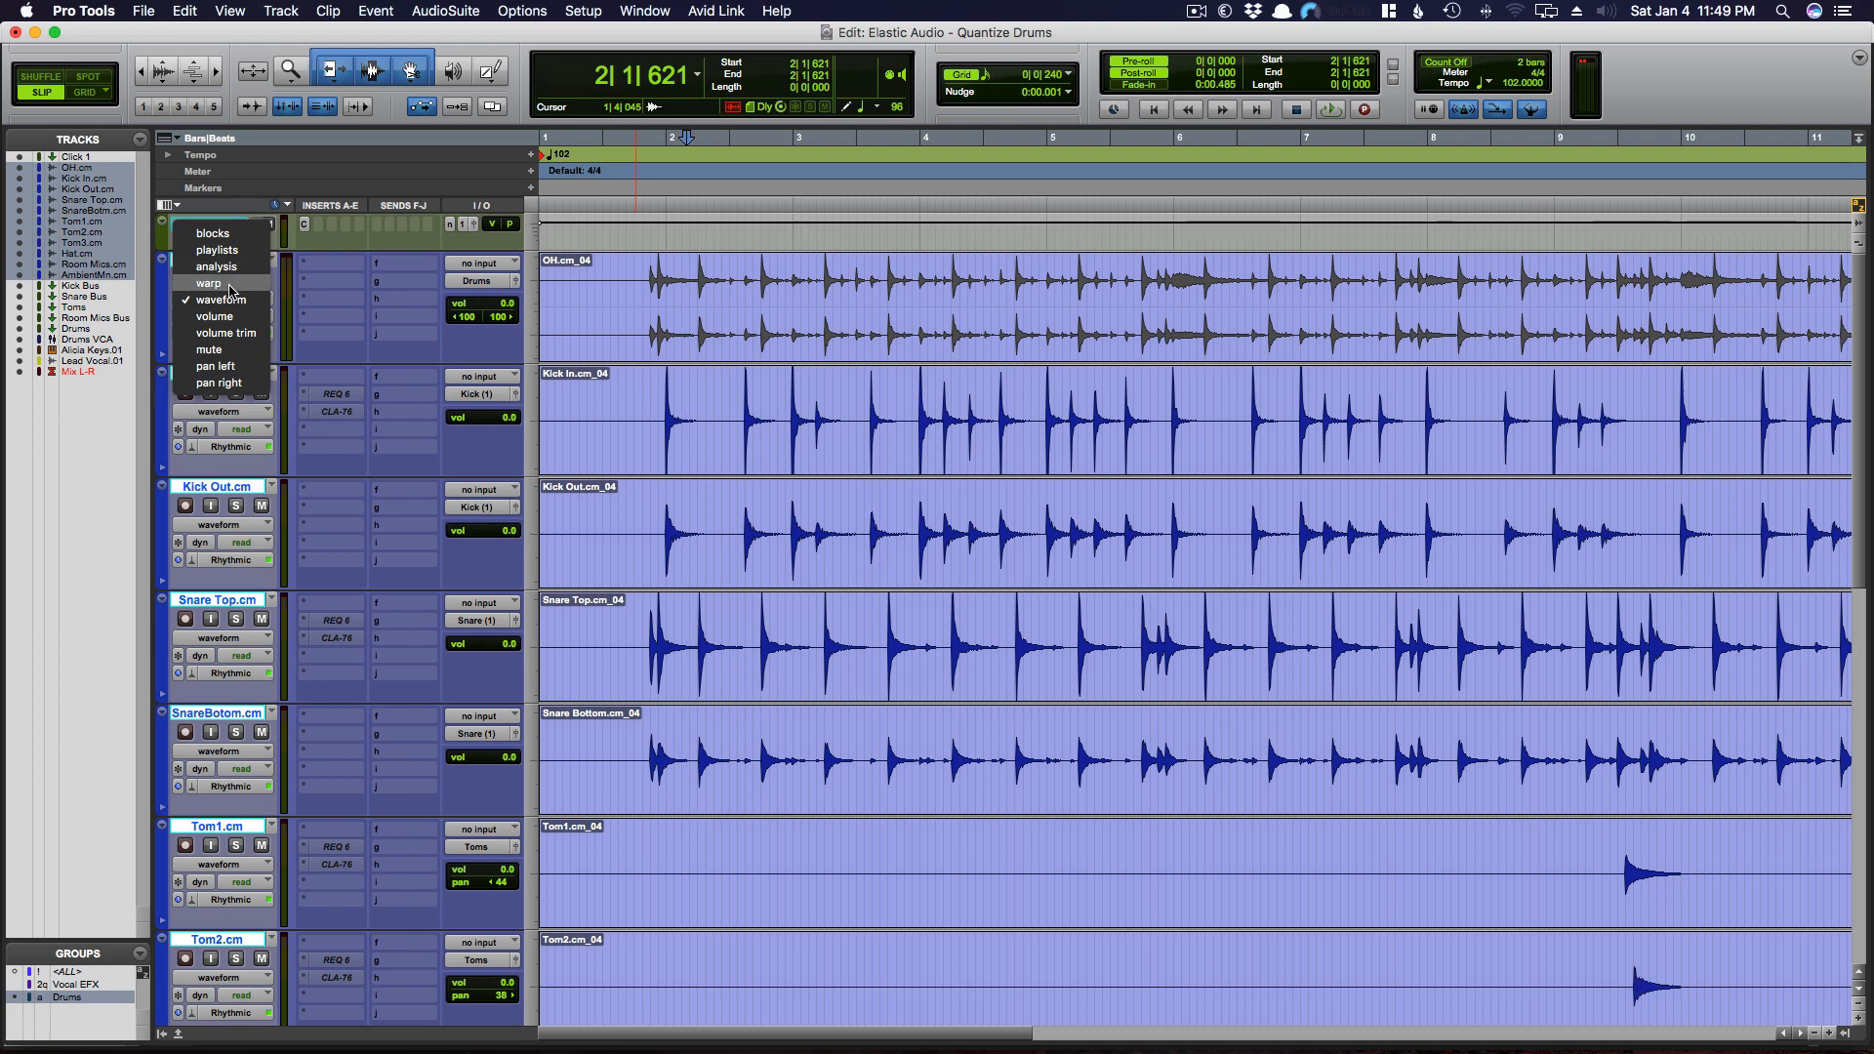
left_click(216, 266, "alt")
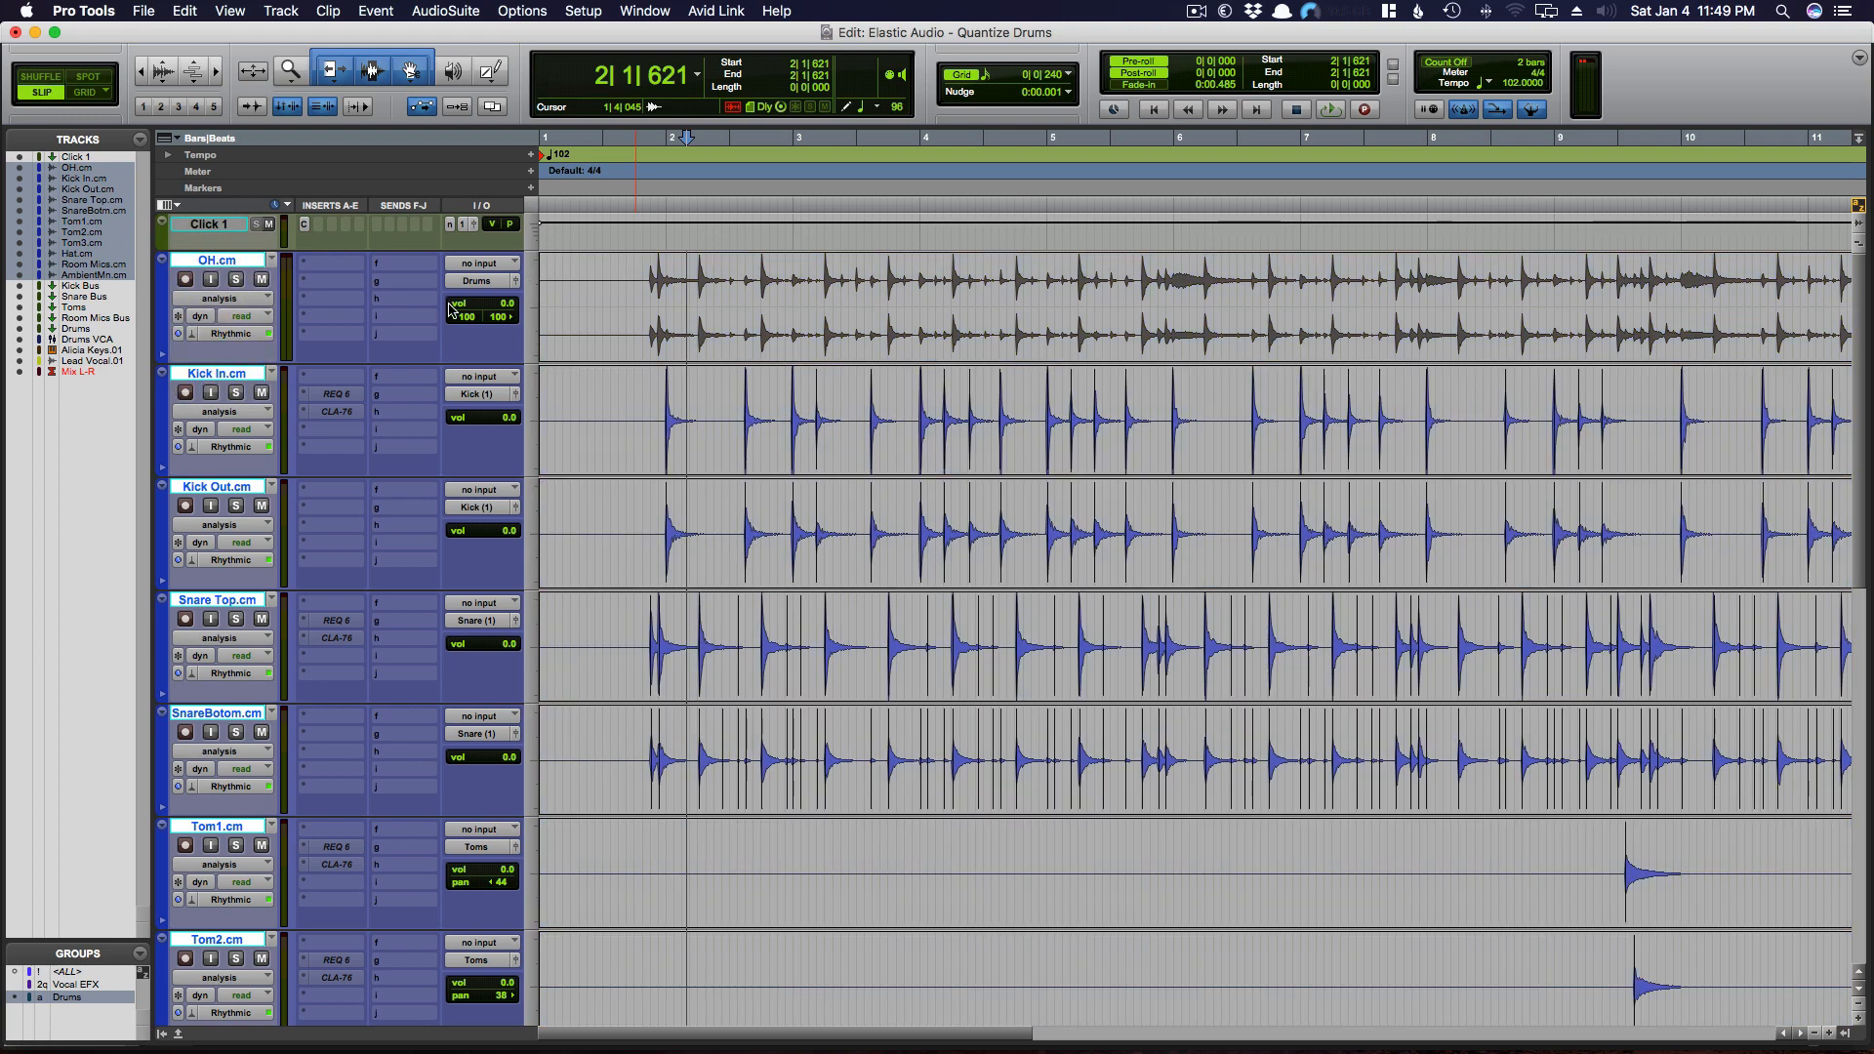
left_click(814, 401)
key("super+bracketright")
key("super+bracketright")
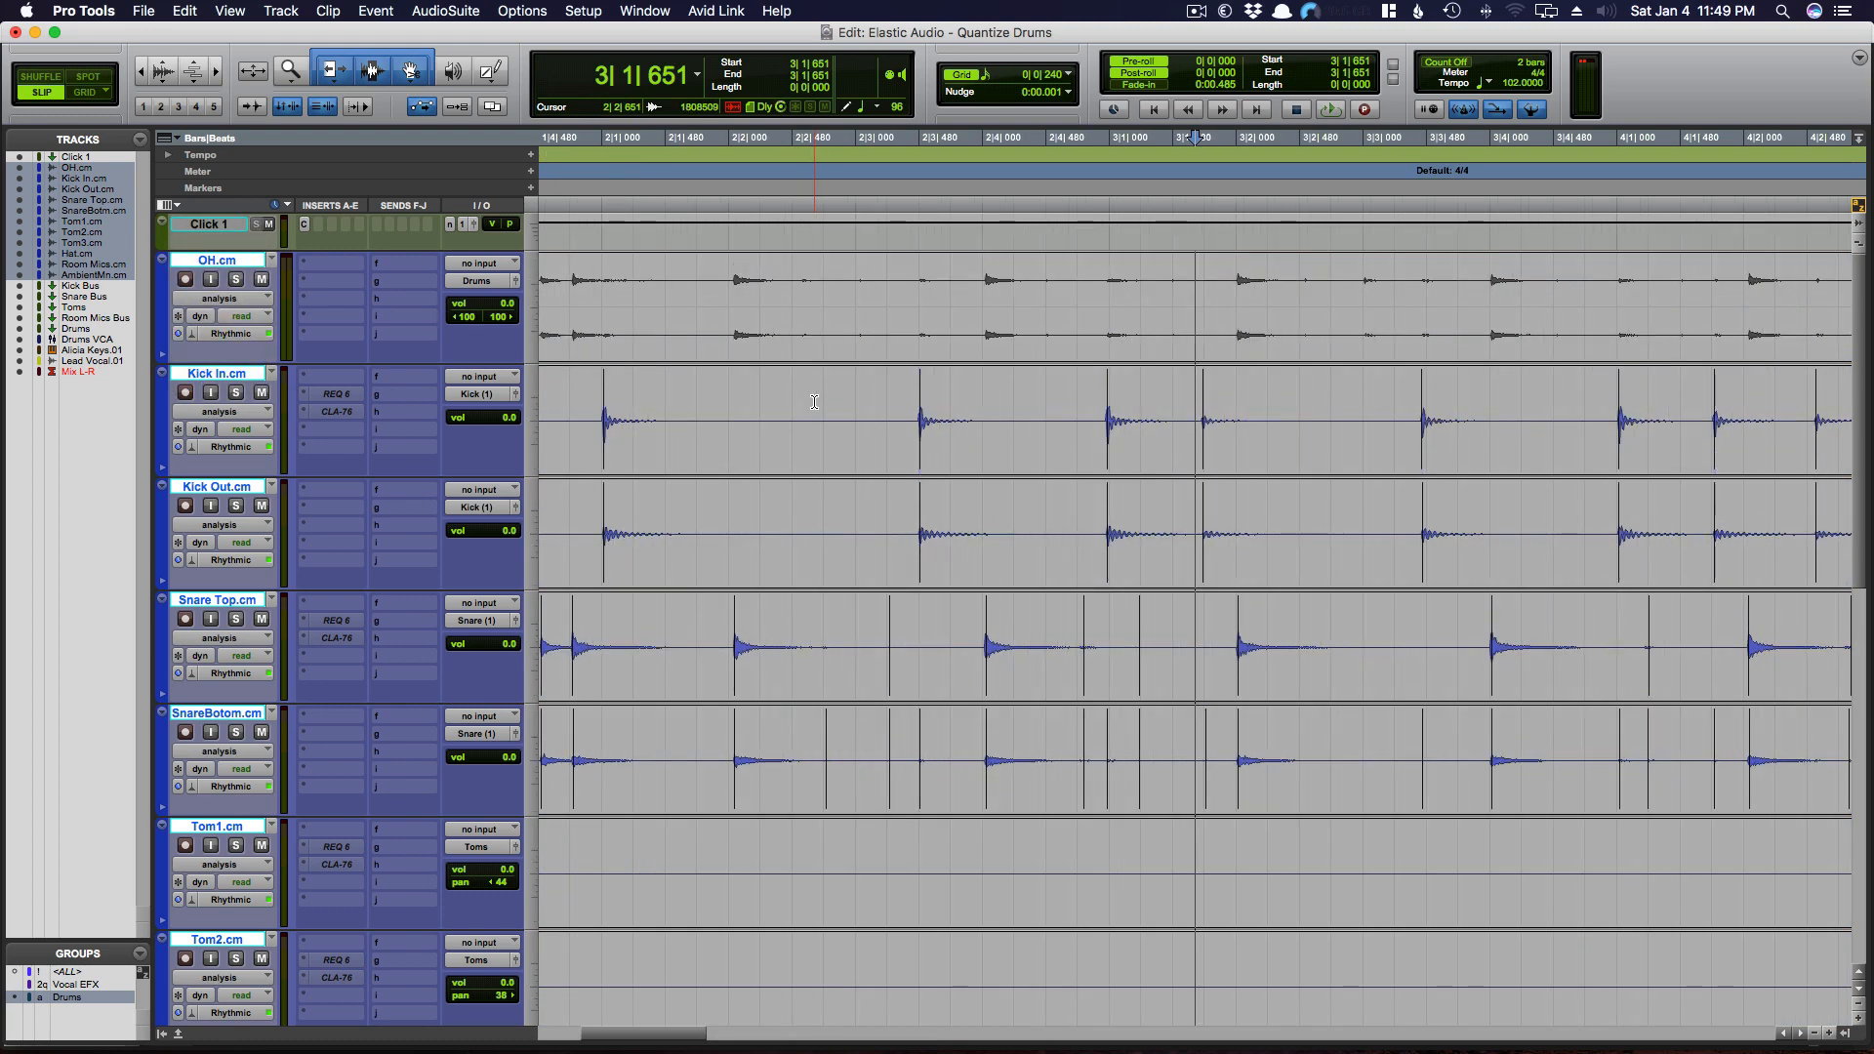
key("super+bracketleft")
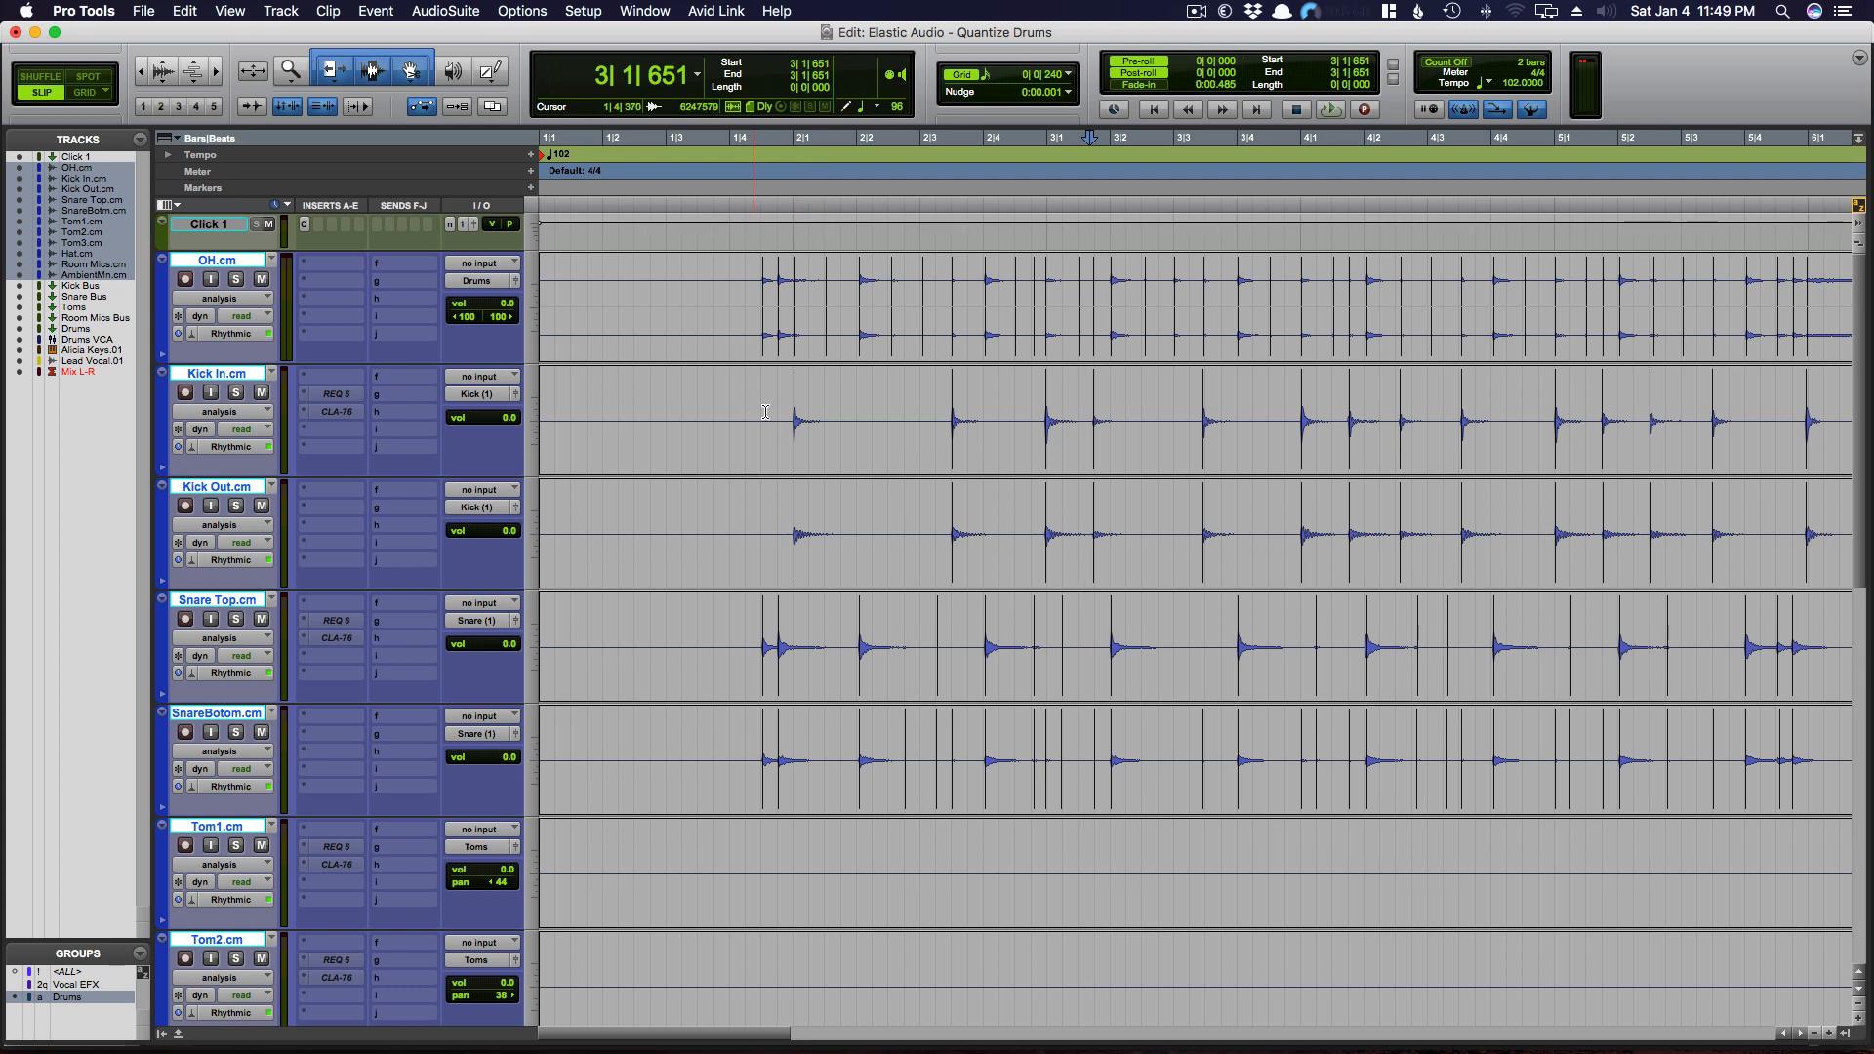
- Switch the drum tracks to warp view and select all of their audio
left_click(244, 297)
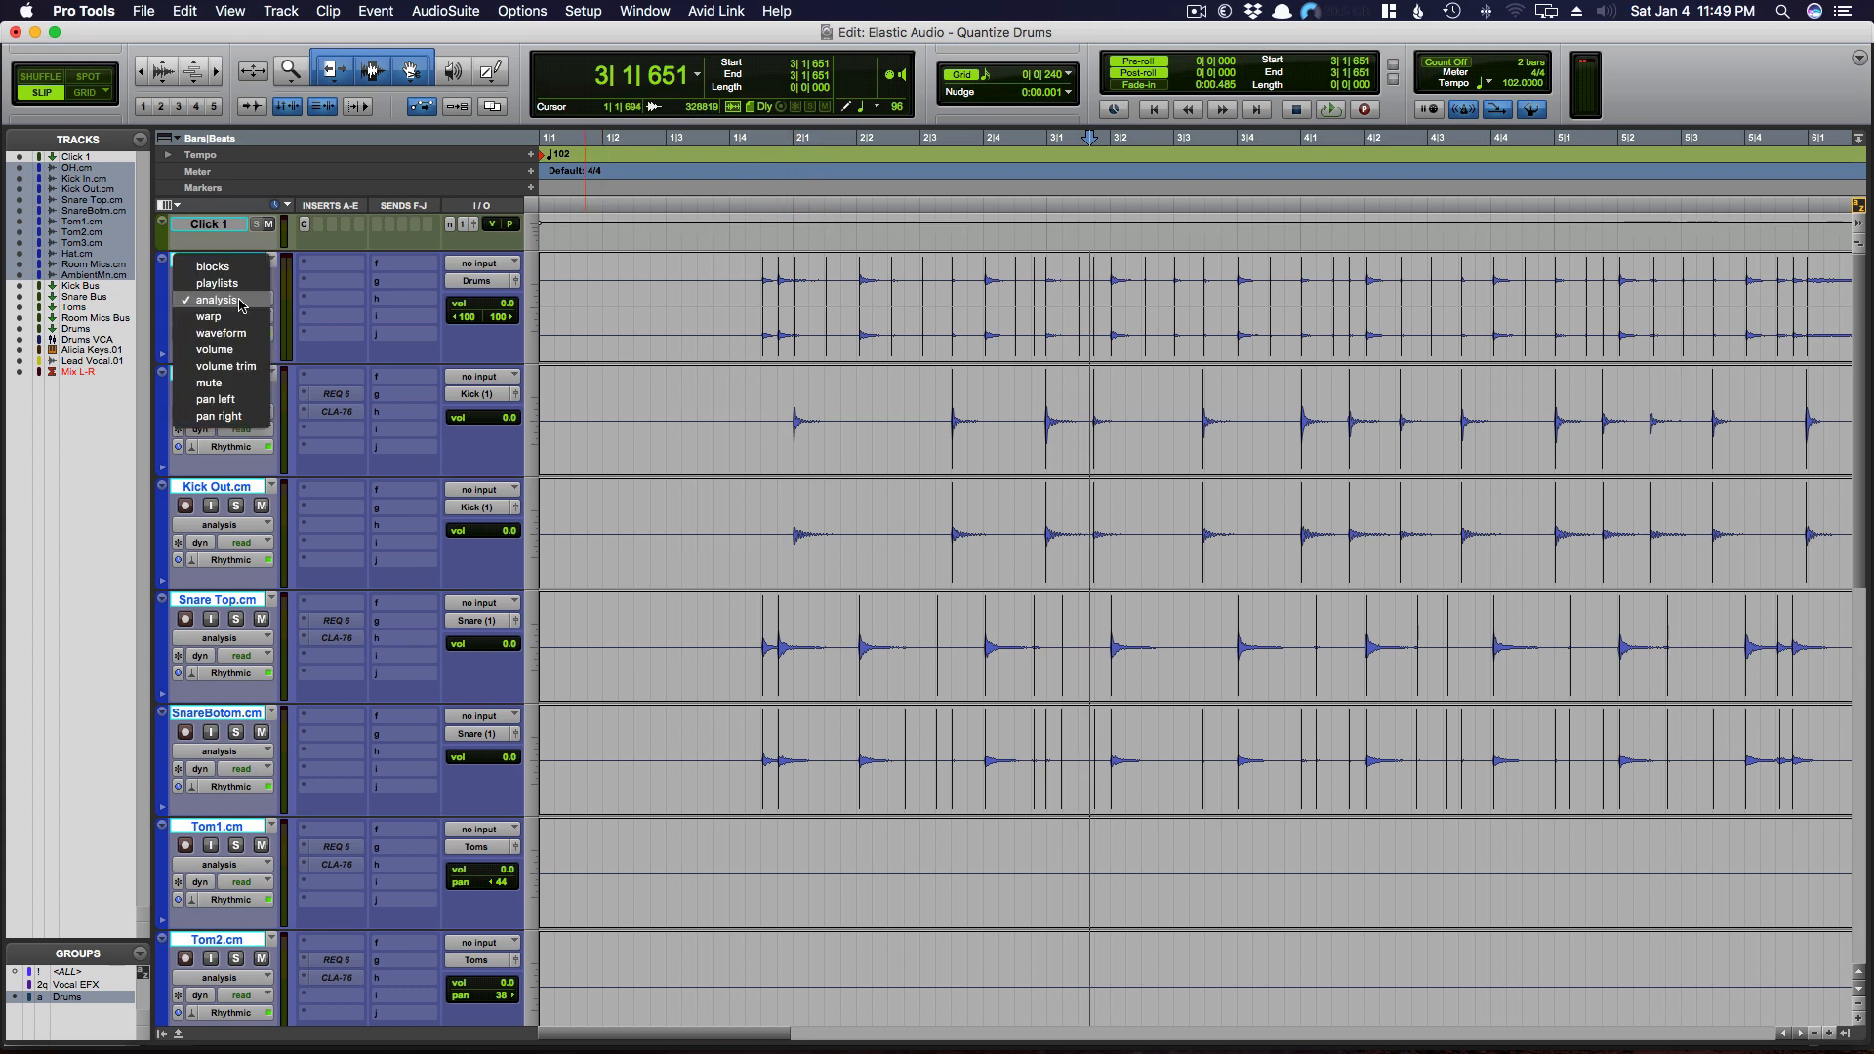
left_click(244, 318)
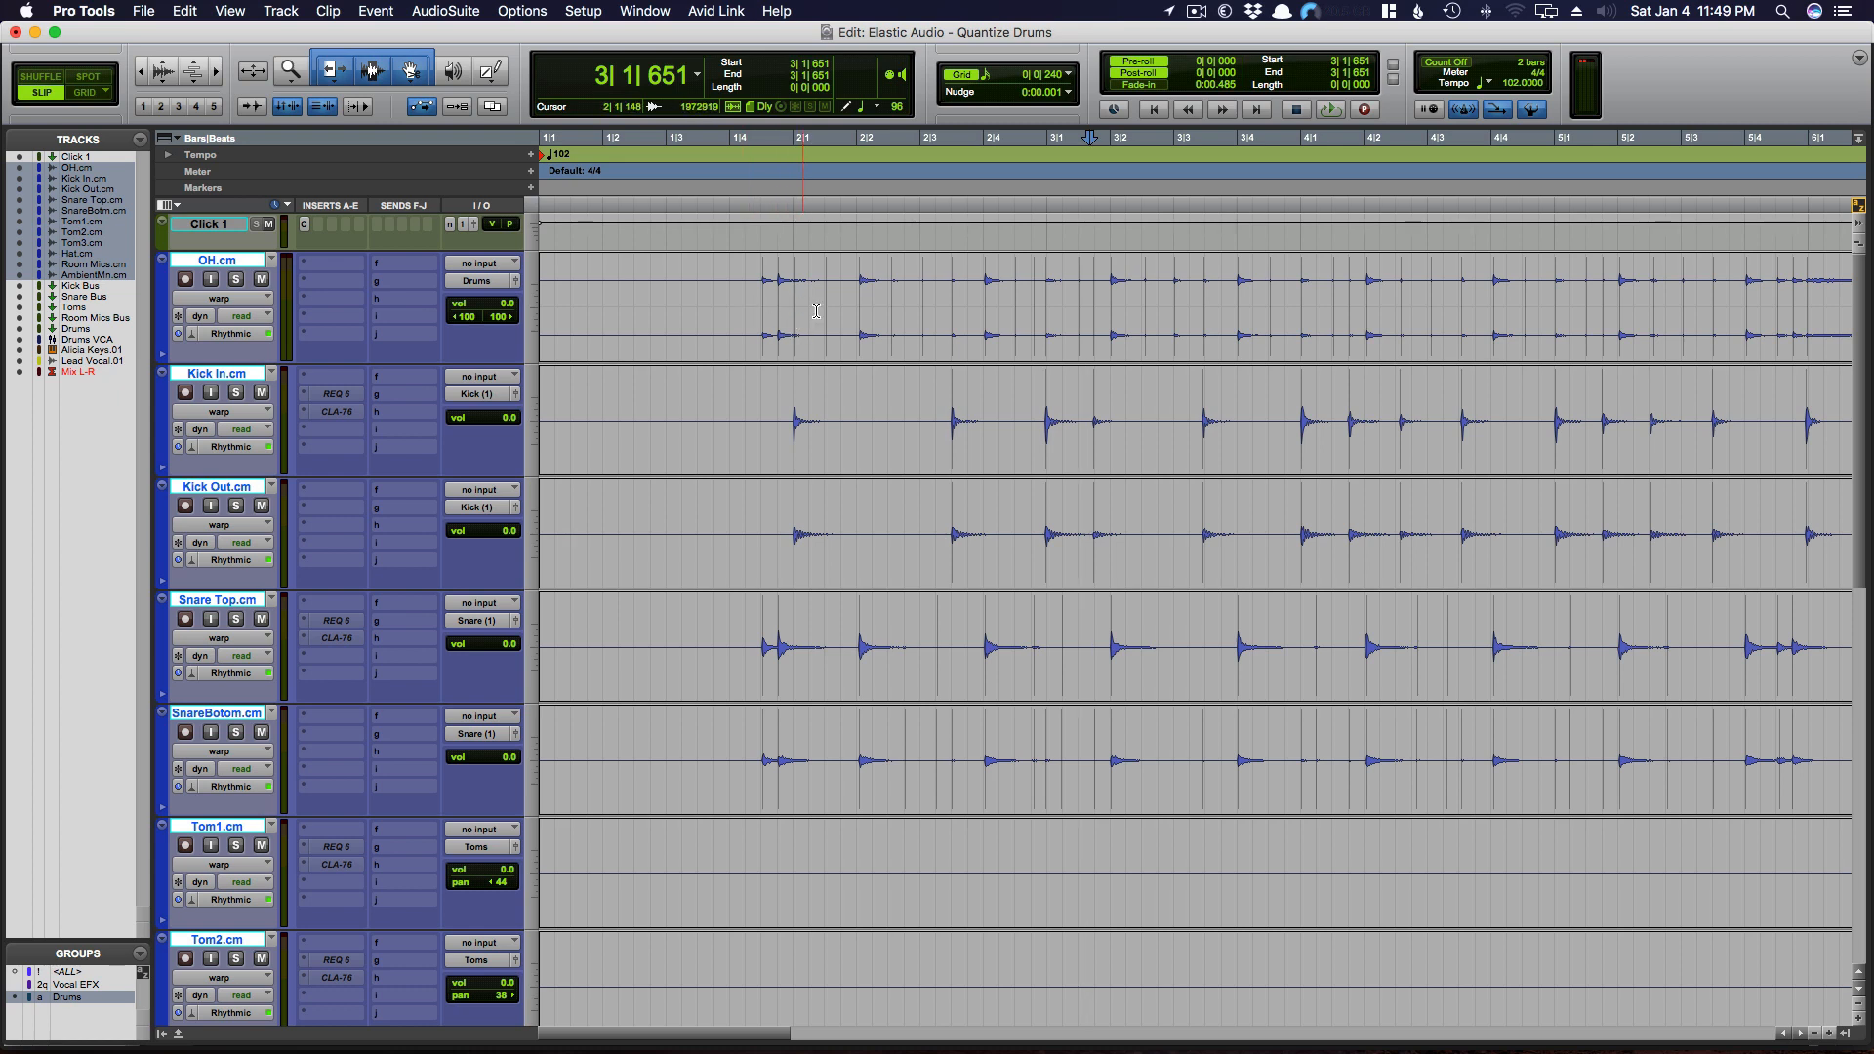
left_click(1105, 291)
key("super+a")
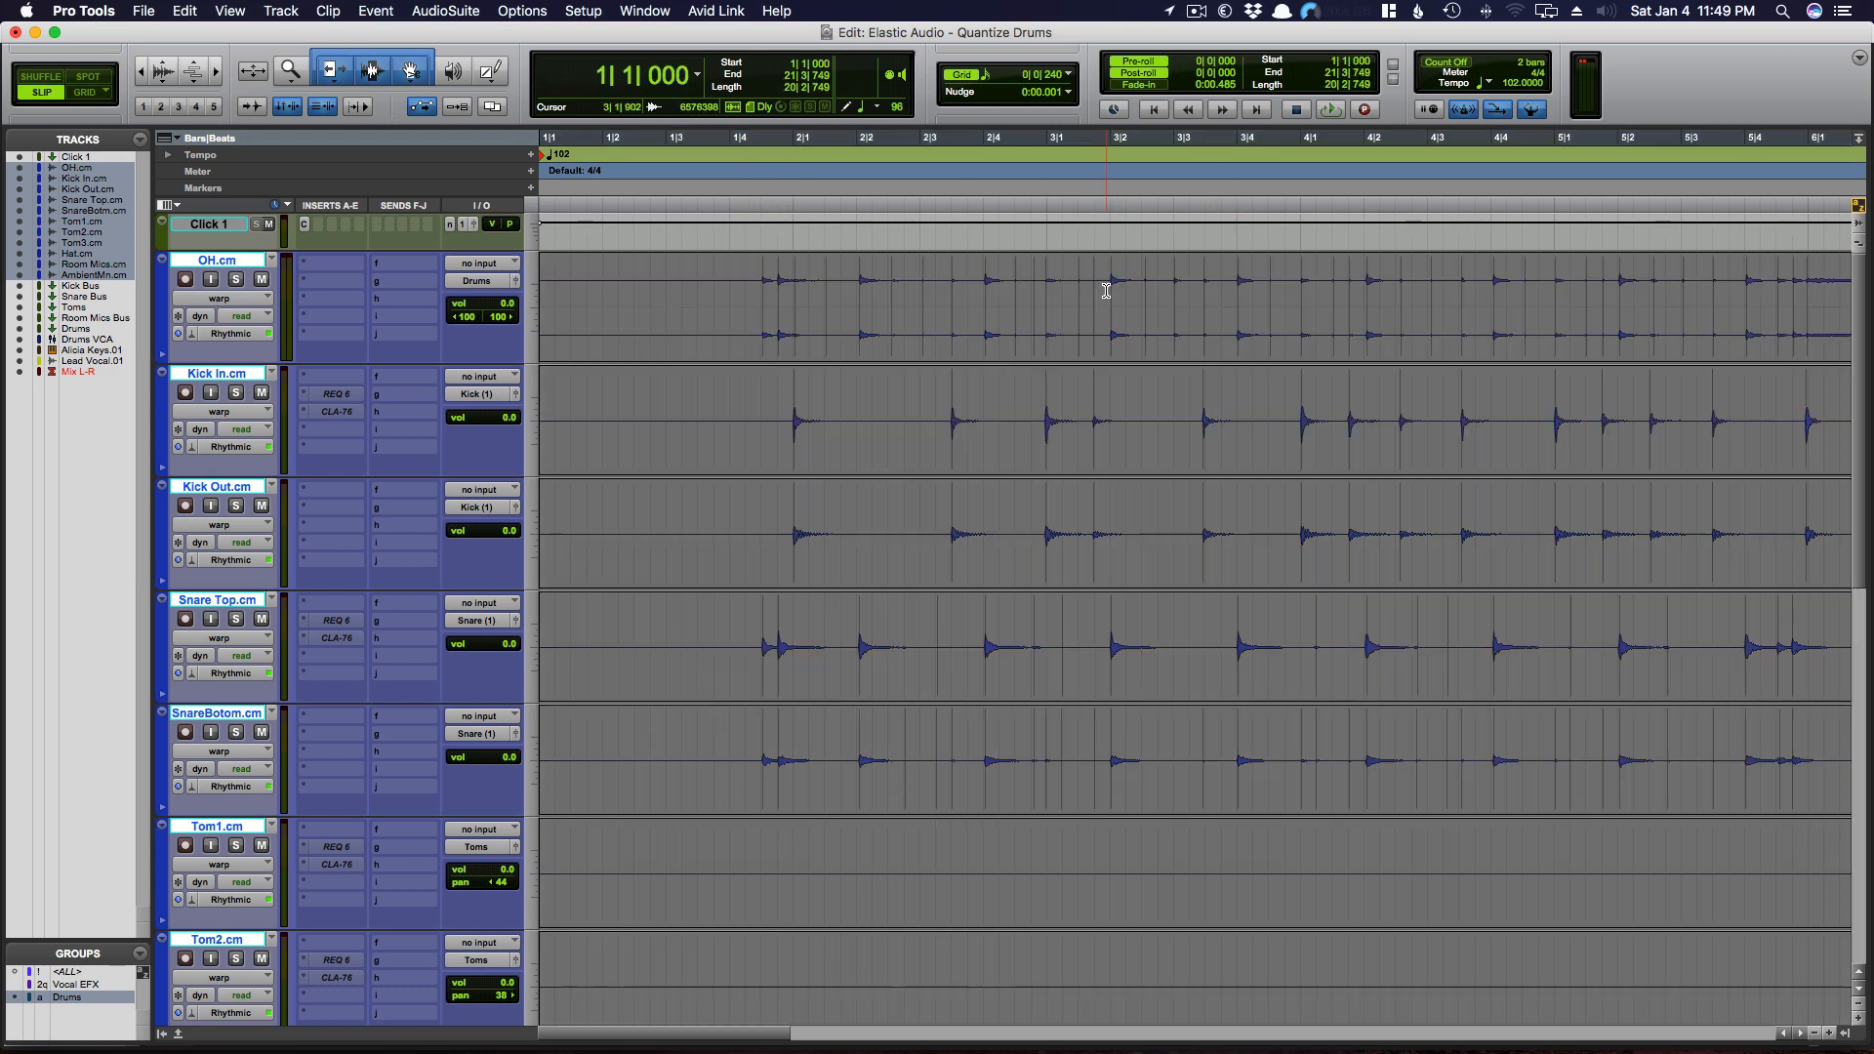
key("r")
key("r")
key("t")
key("t")
- Open the Quantize event operation for the selected drum audio
left_click(371, 12)
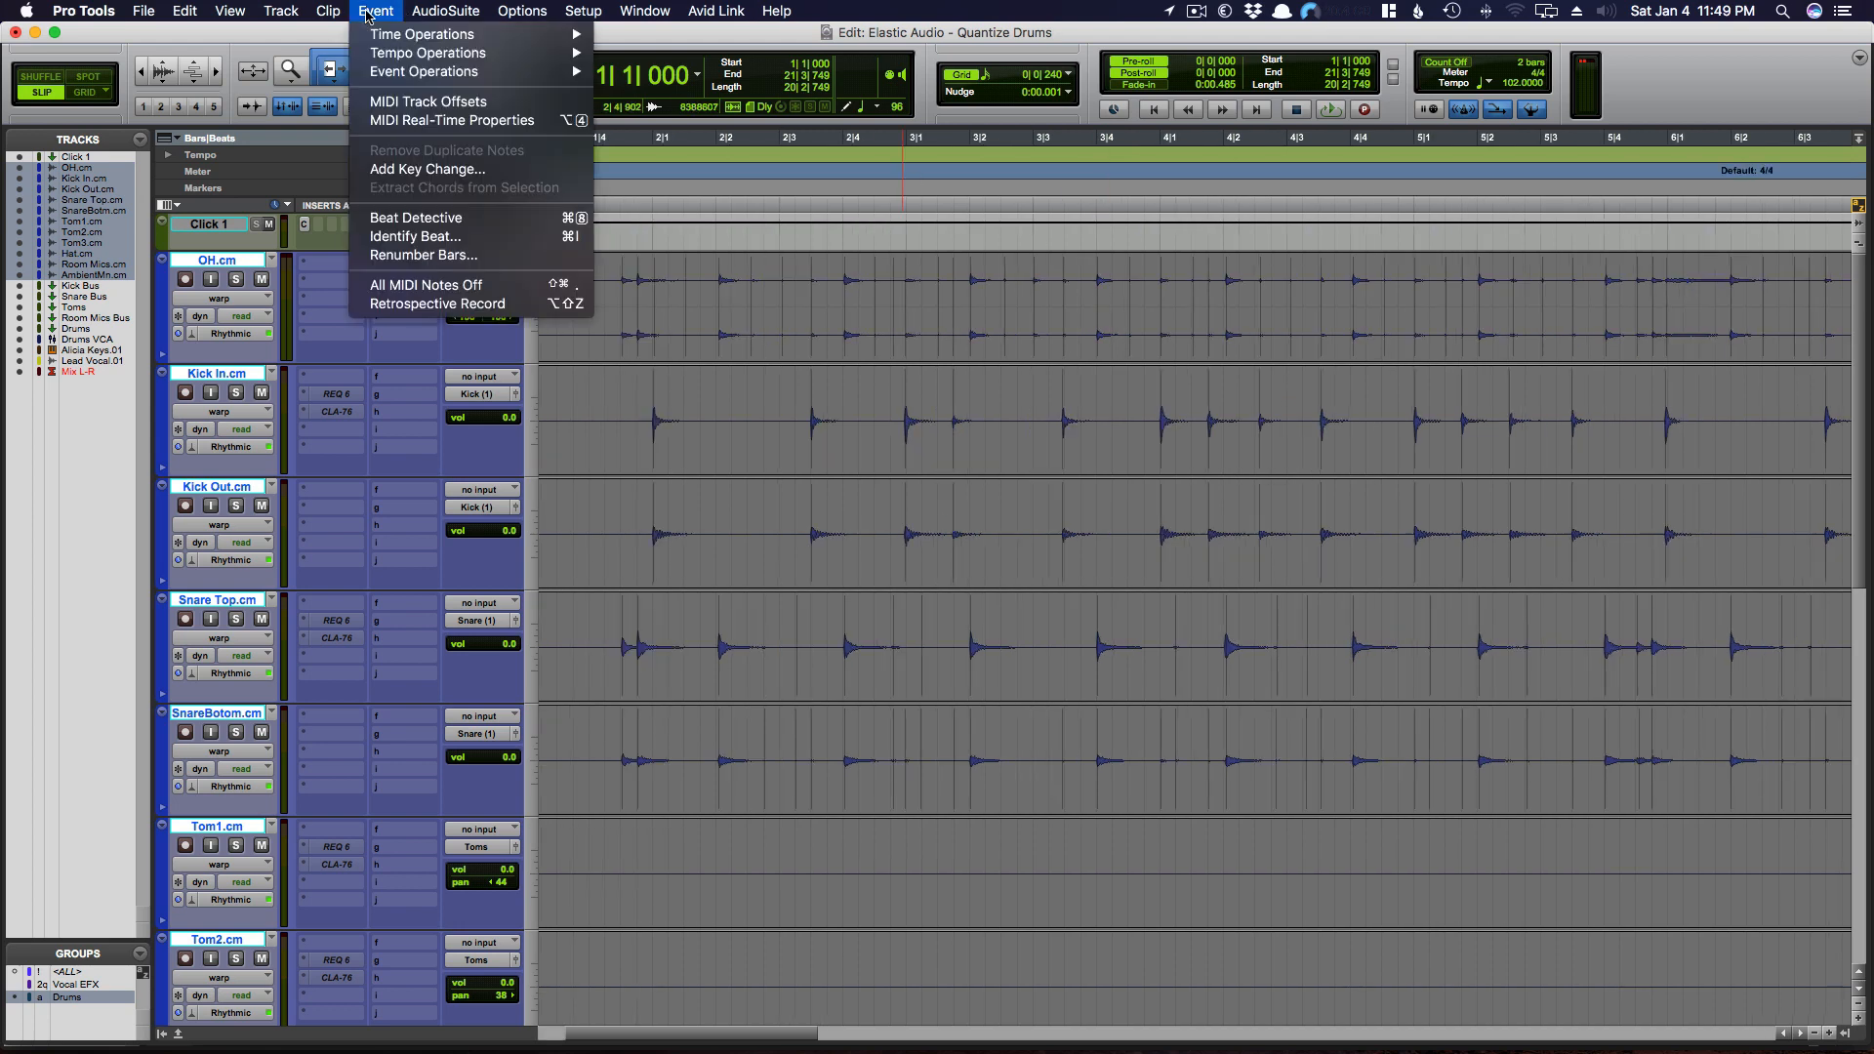
mouse_move(371, 40)
mouse_move(385, 74)
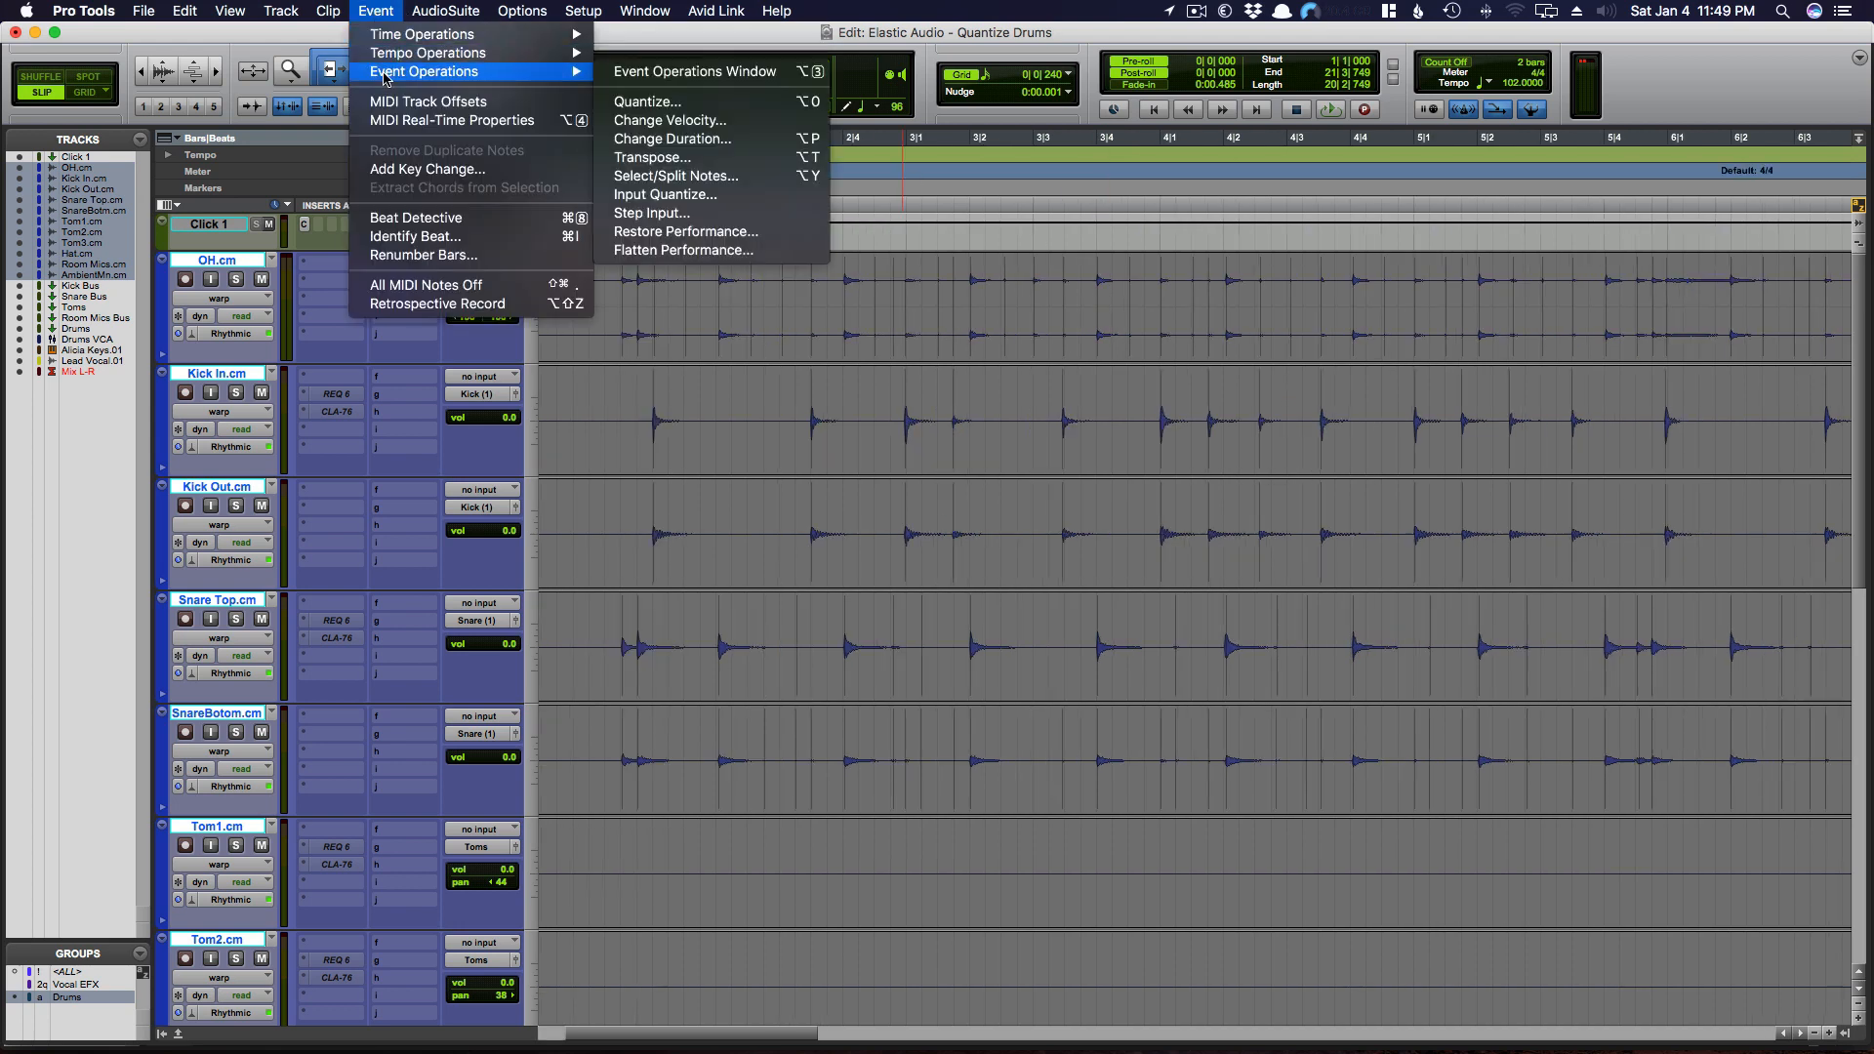
left_click(649, 102)
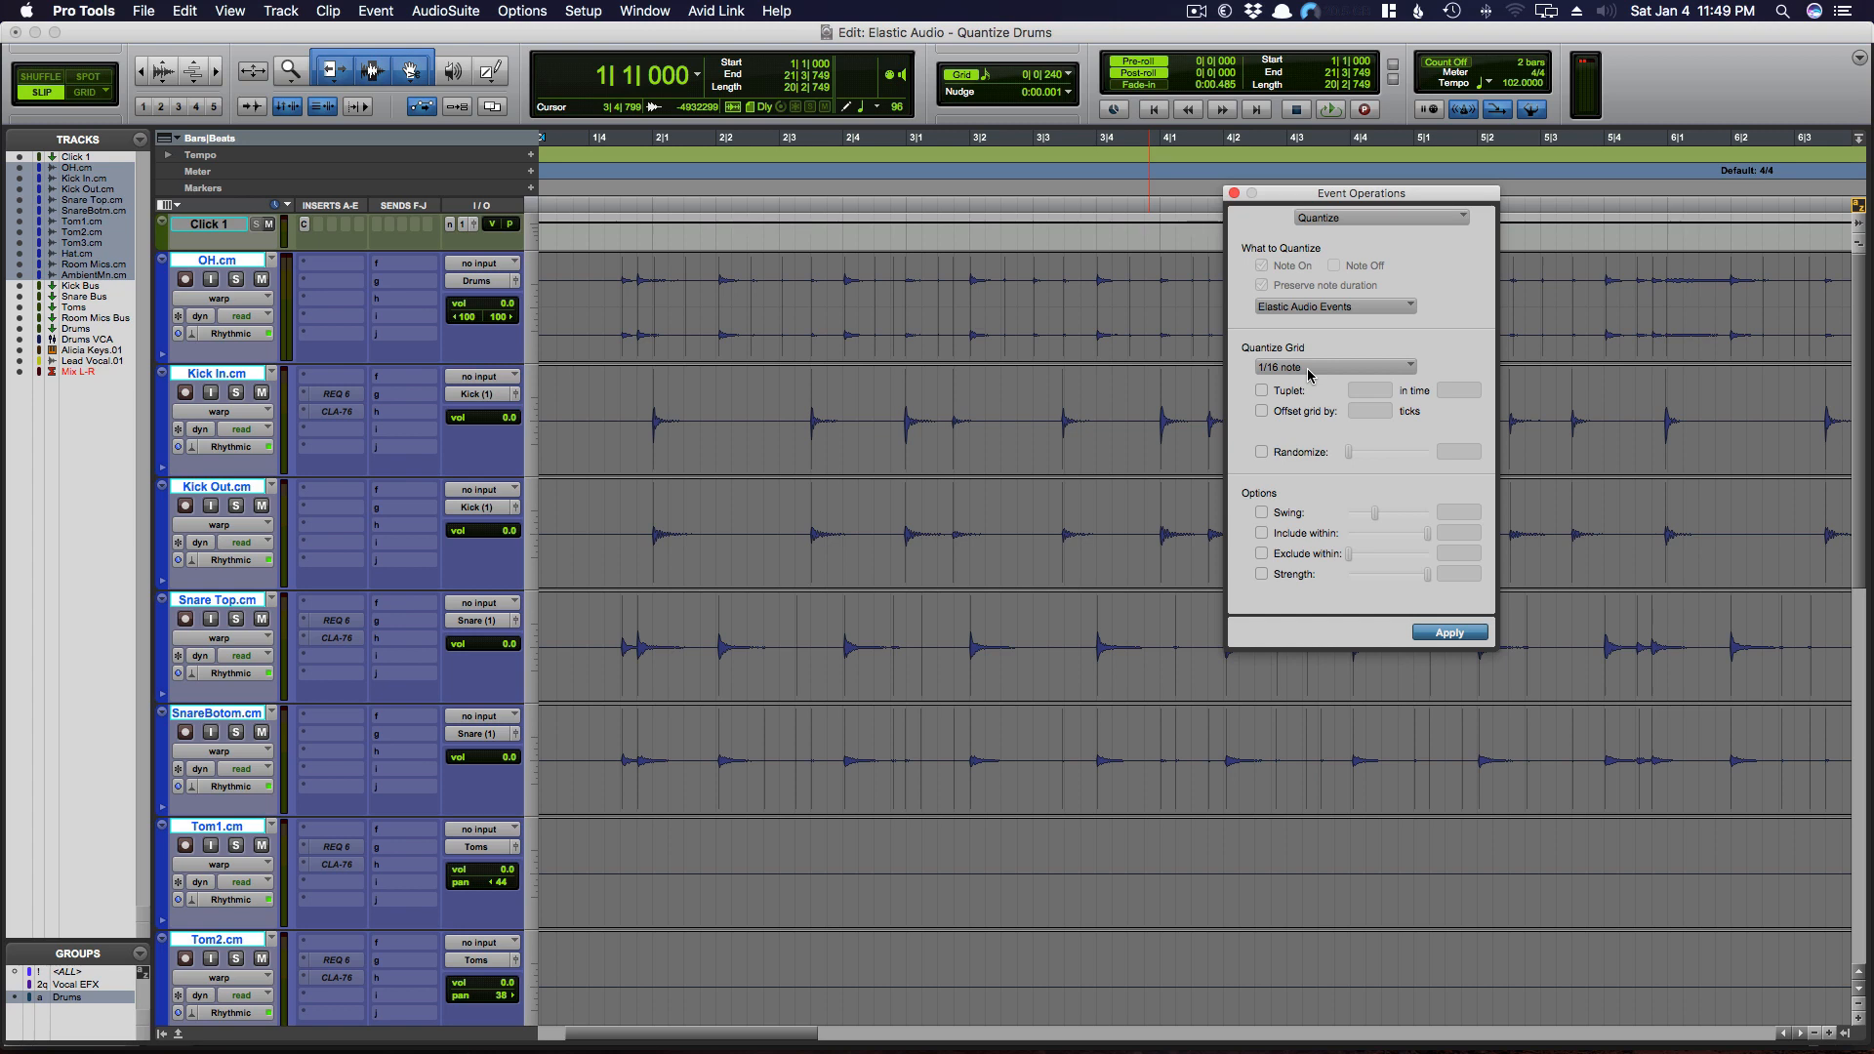
- Place the edit cursor just before the first drum hit ahead of bar 2 and examine that passage
left_click(599, 270)
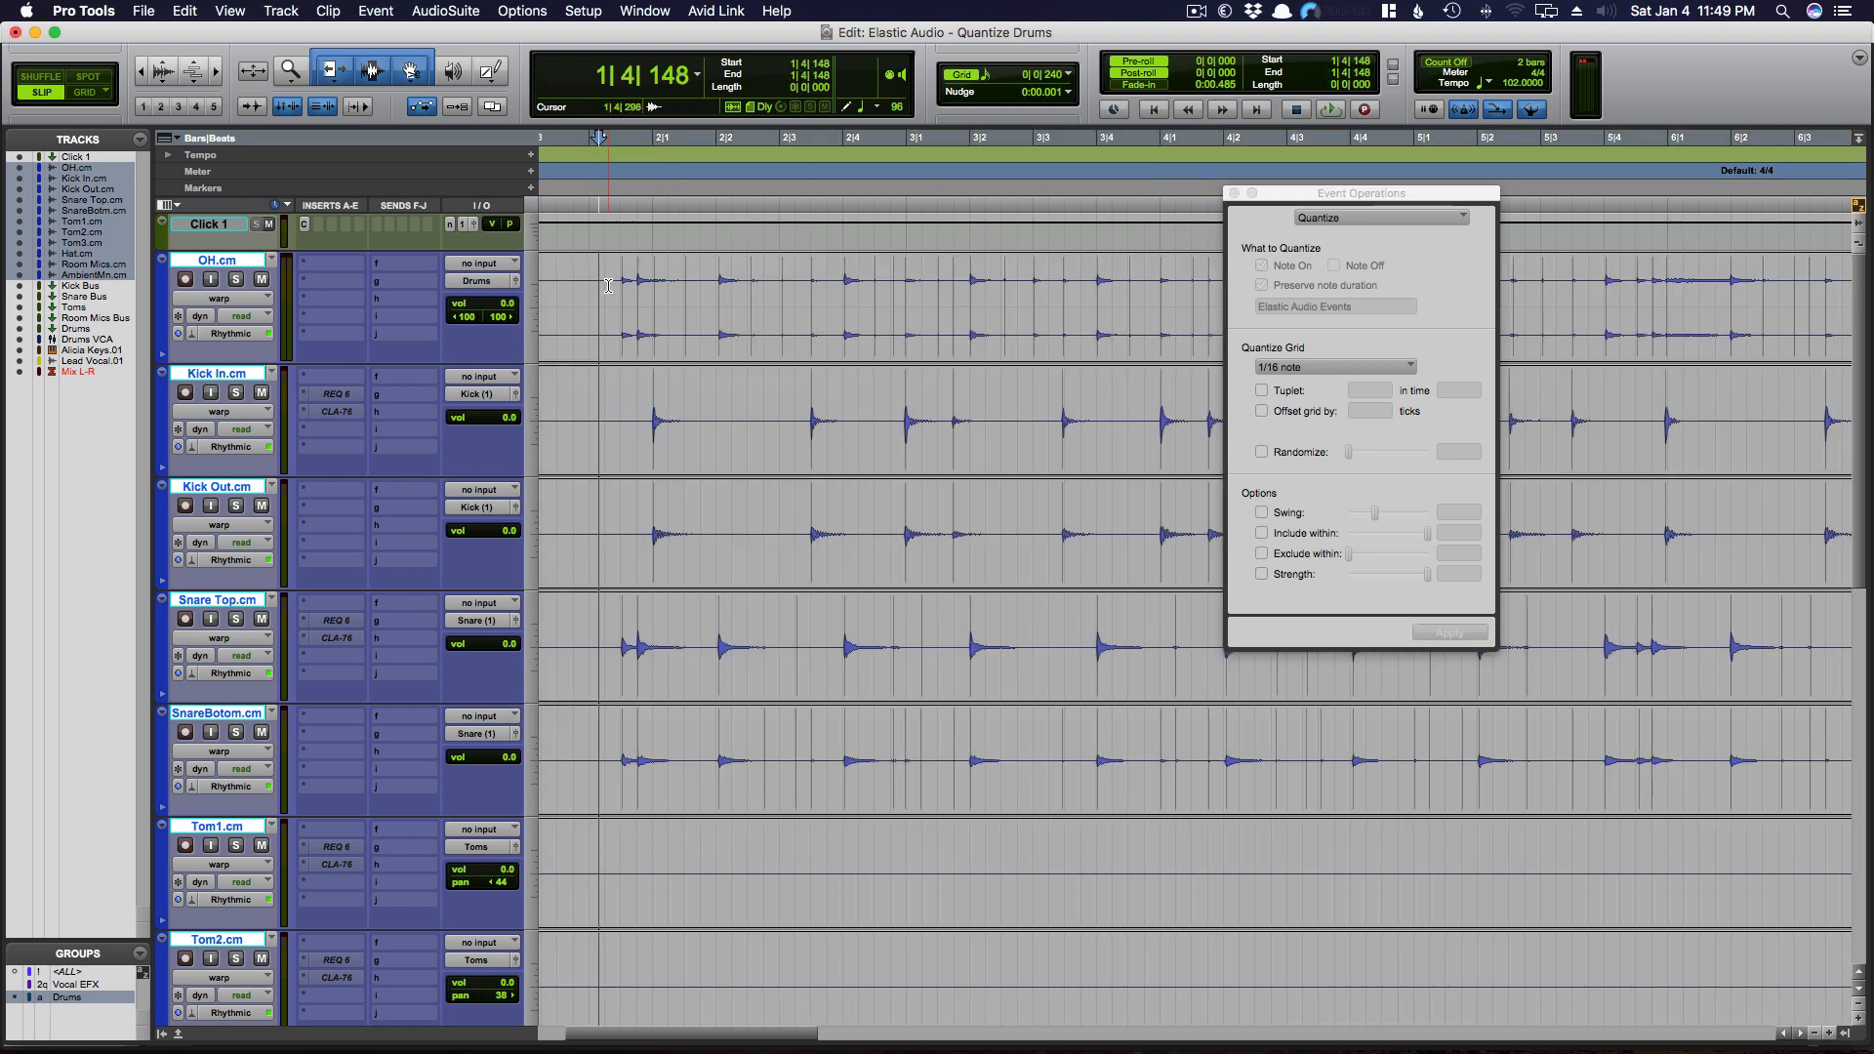
key("r")
key("r")
key("t")
key("t")
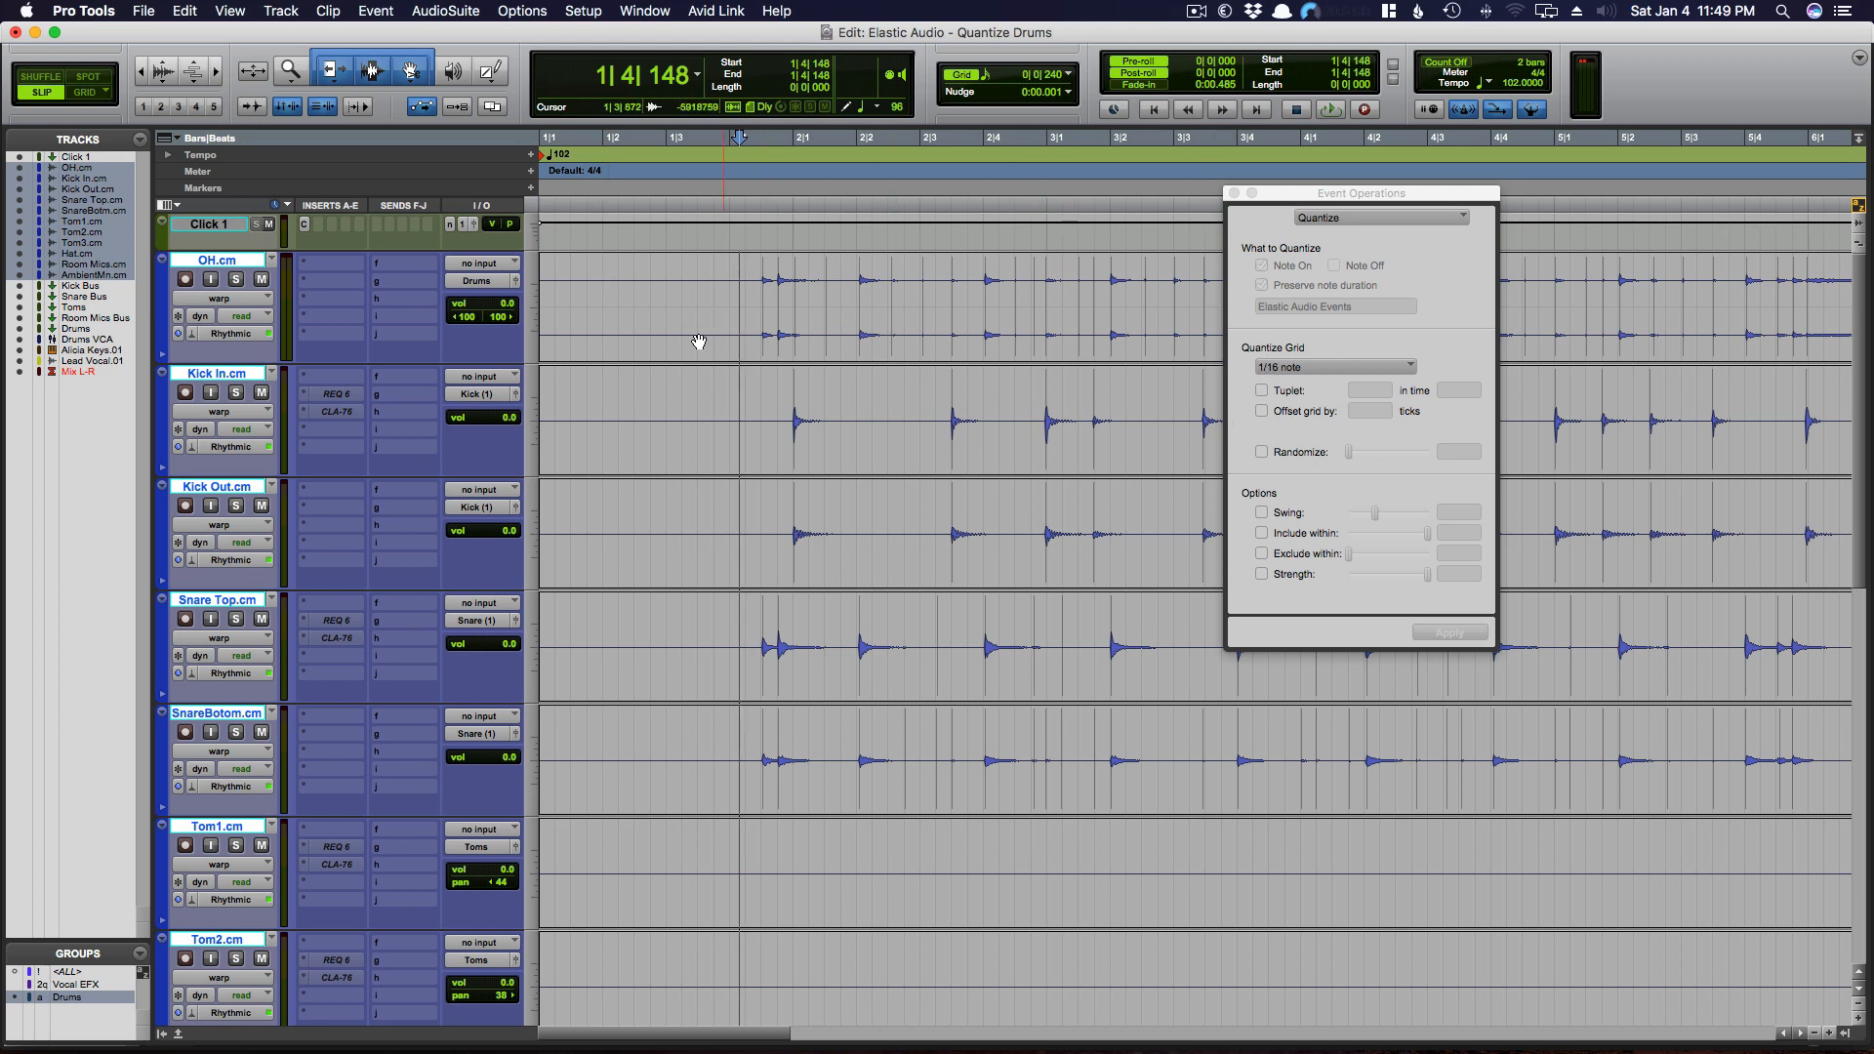
left_click(722, 276)
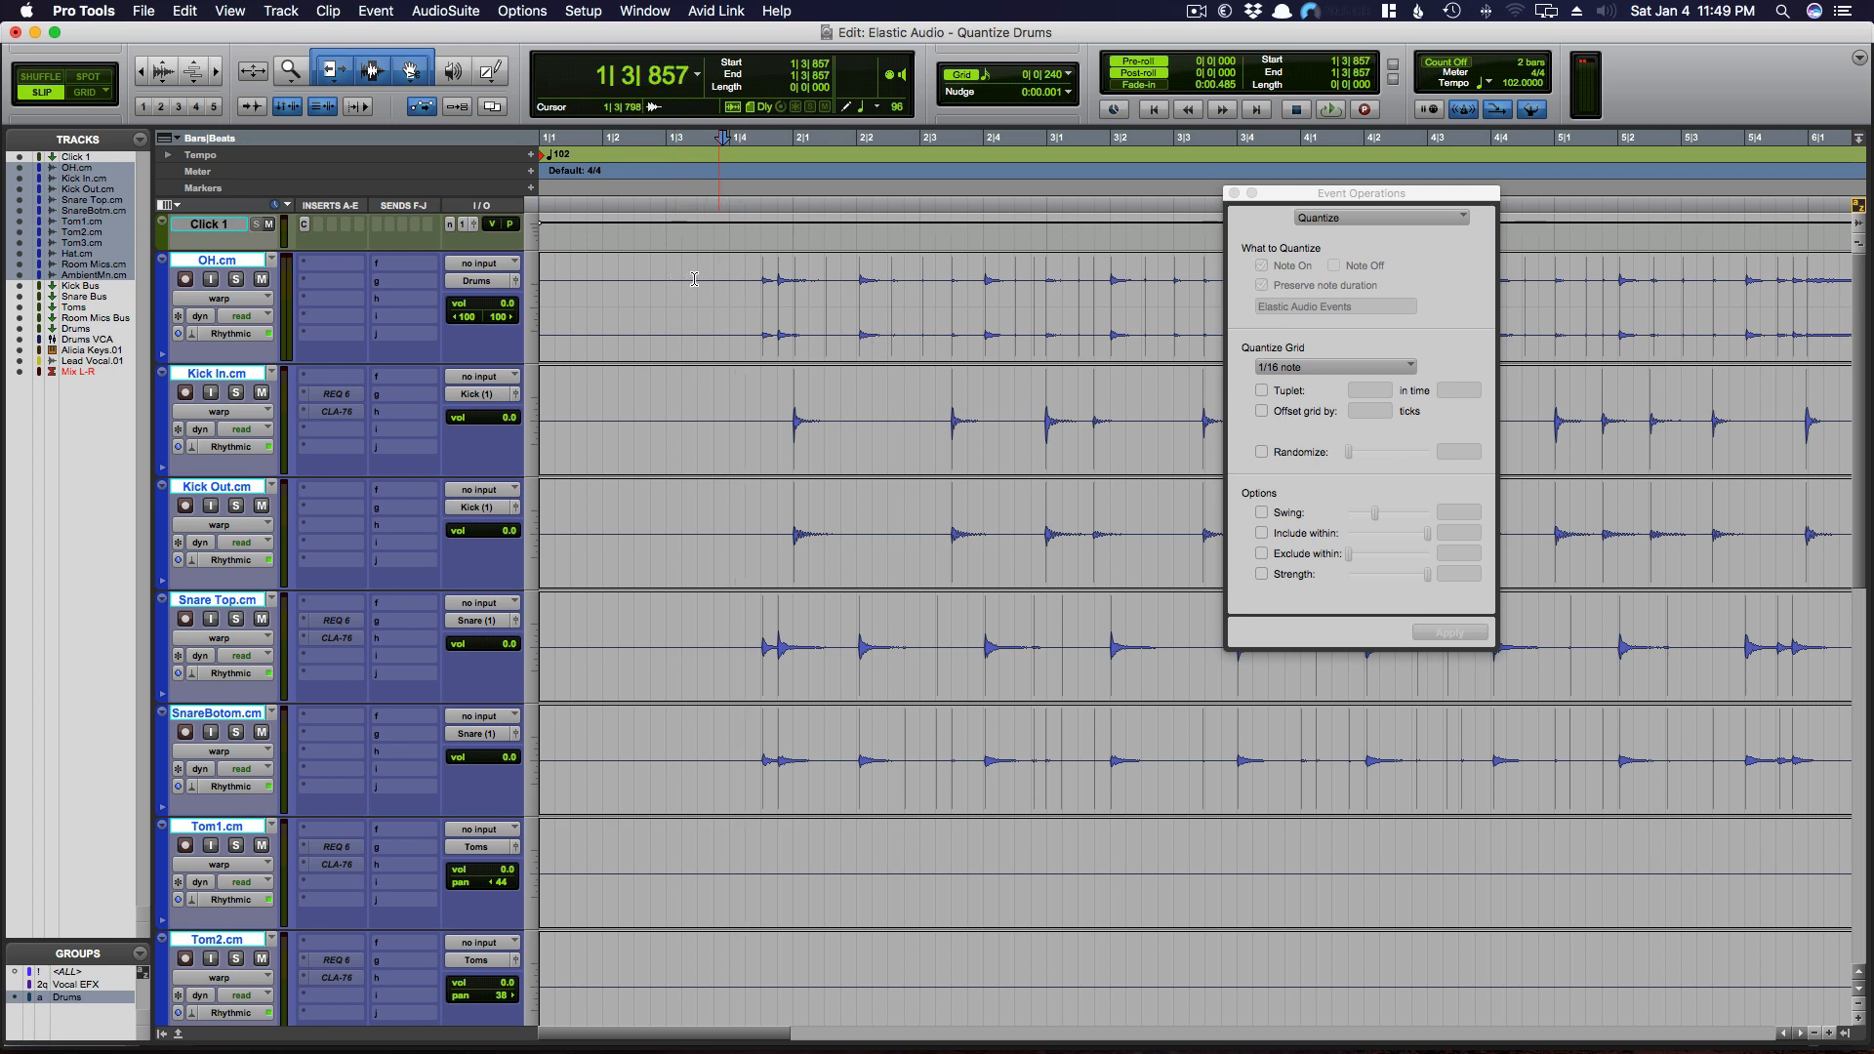
- Play the unquantized drums from just before the first hit ahead of bar 2 and look over all the drum tracks
key("space")
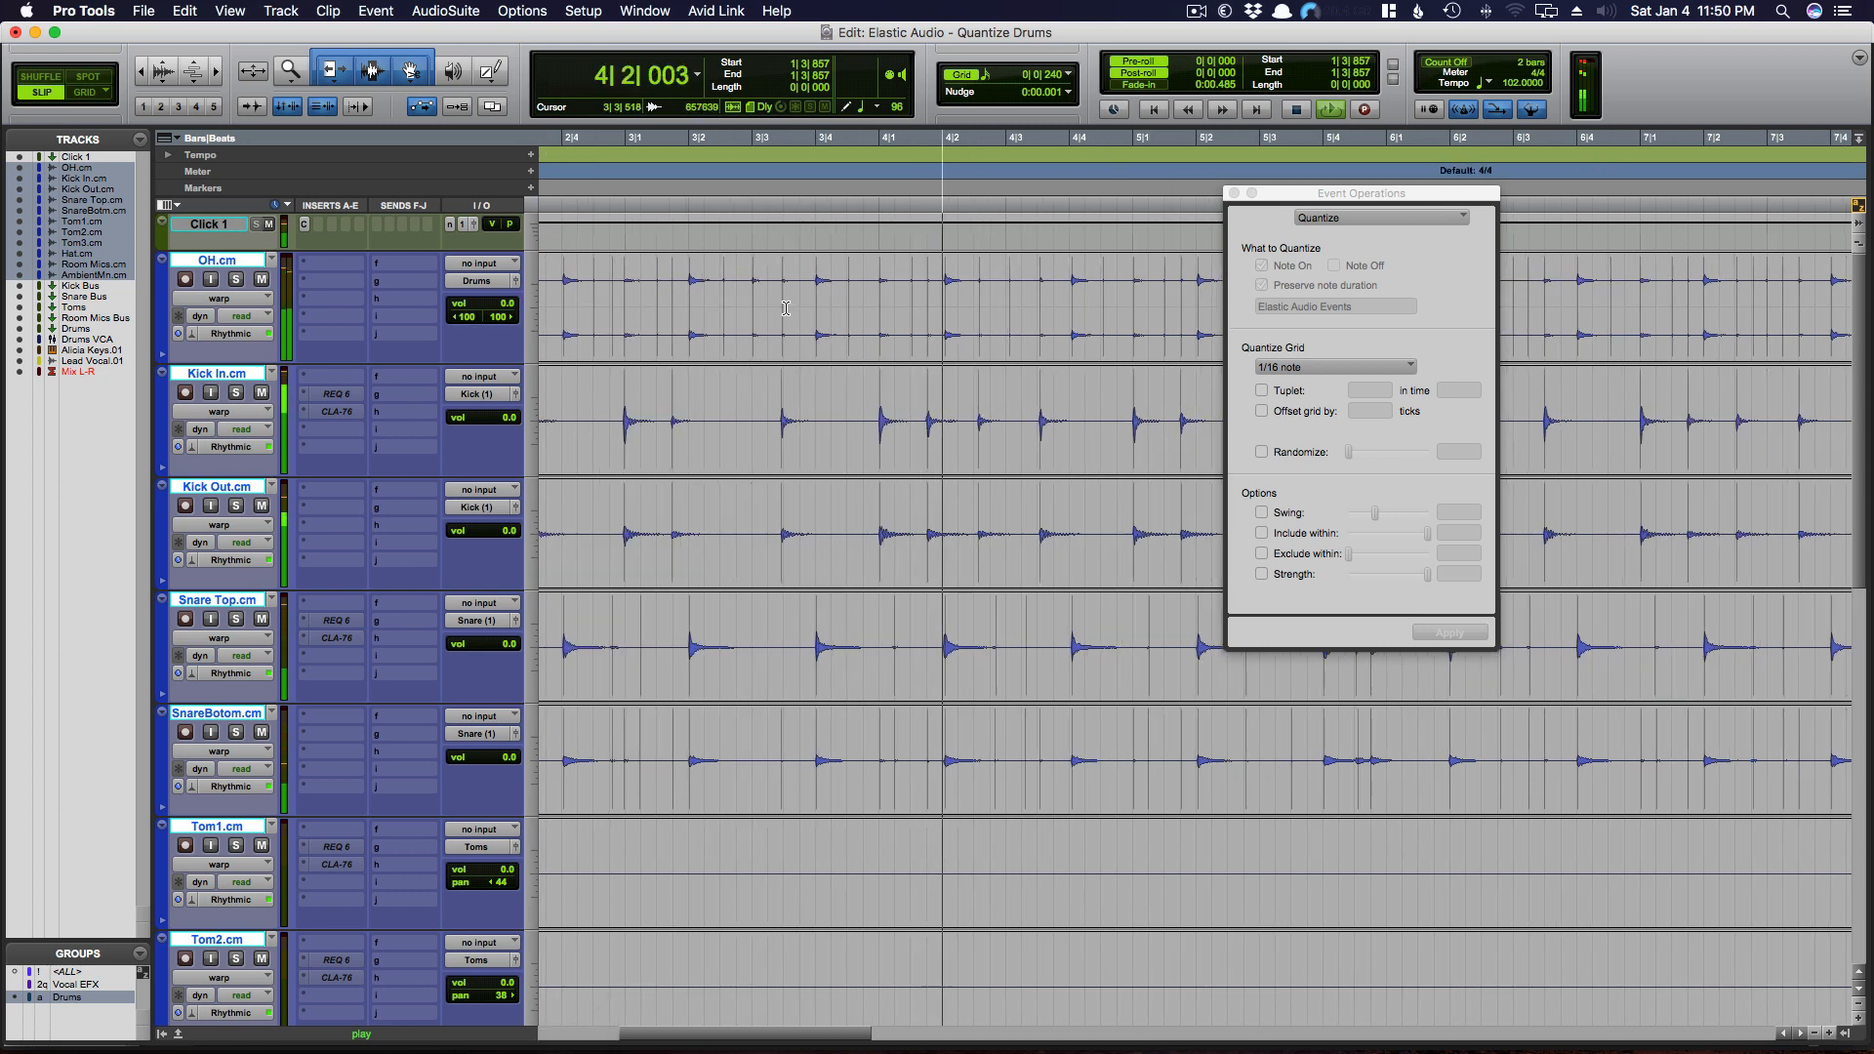
scroll(785, 307, "down", 10)
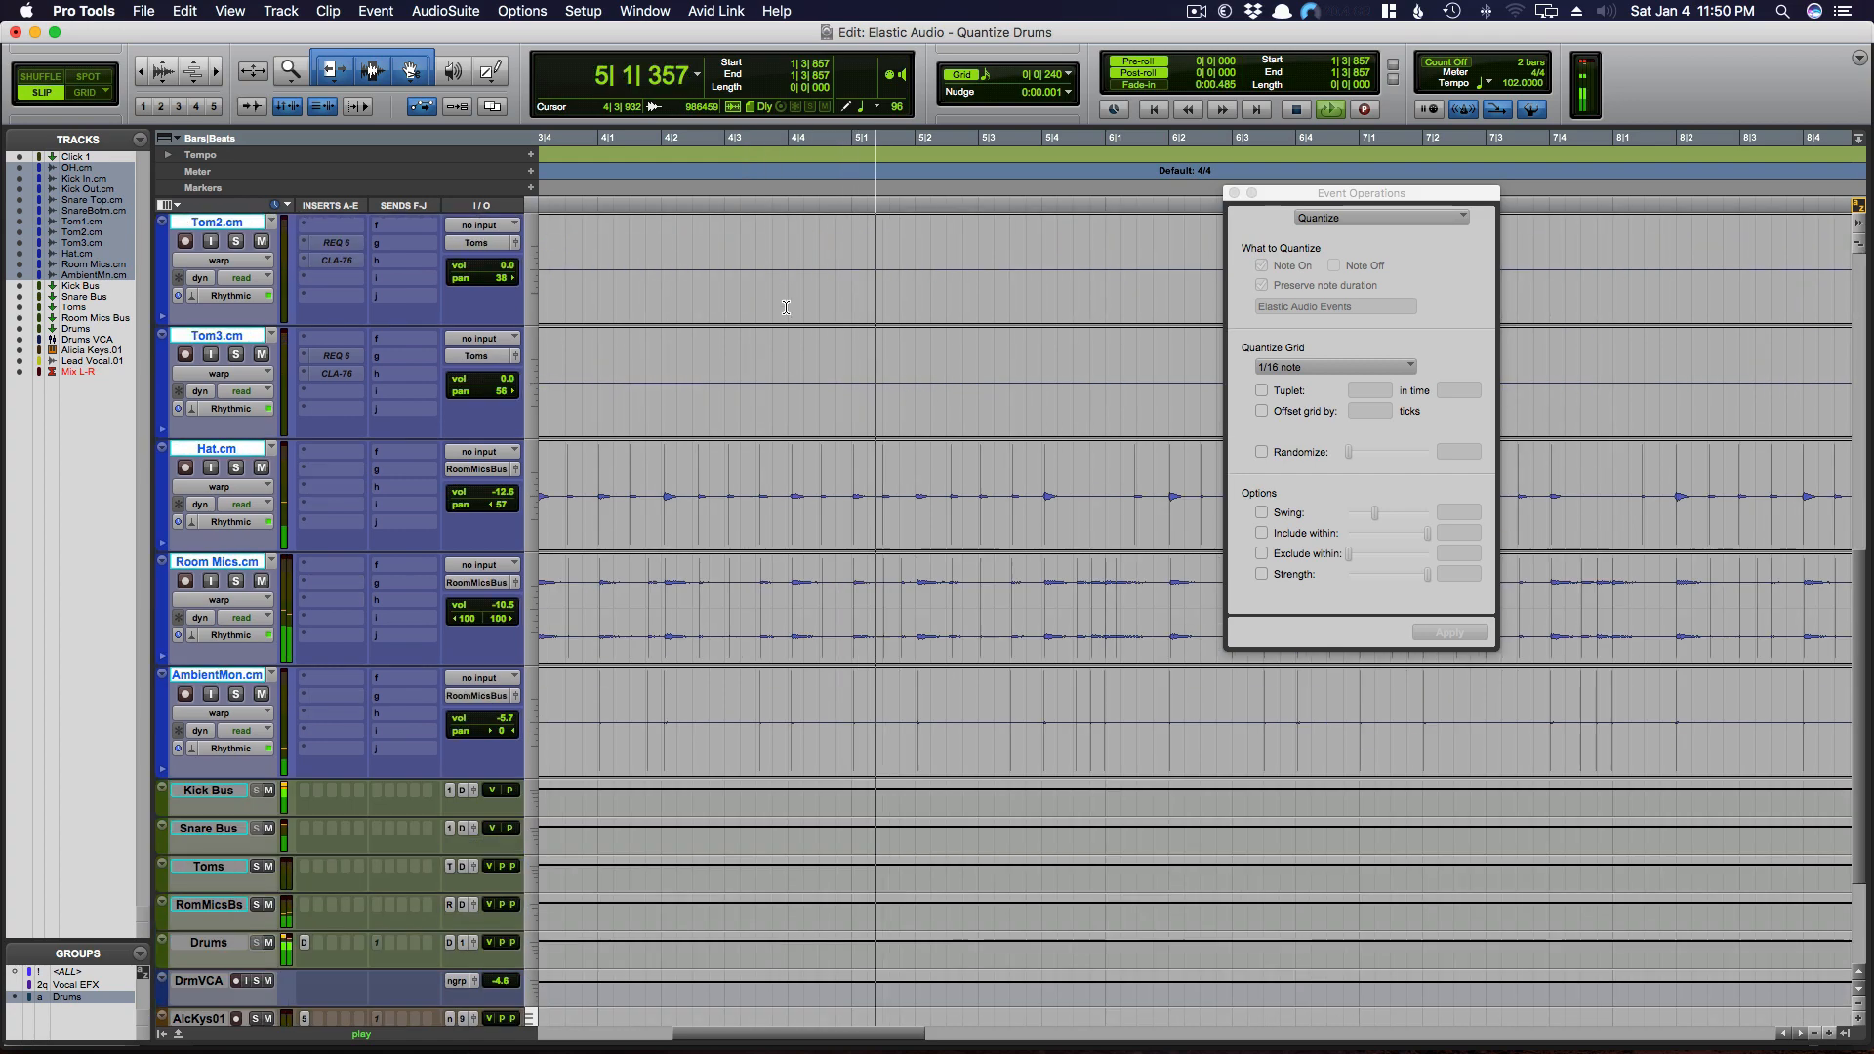
scroll(786, 307, "up", 7)
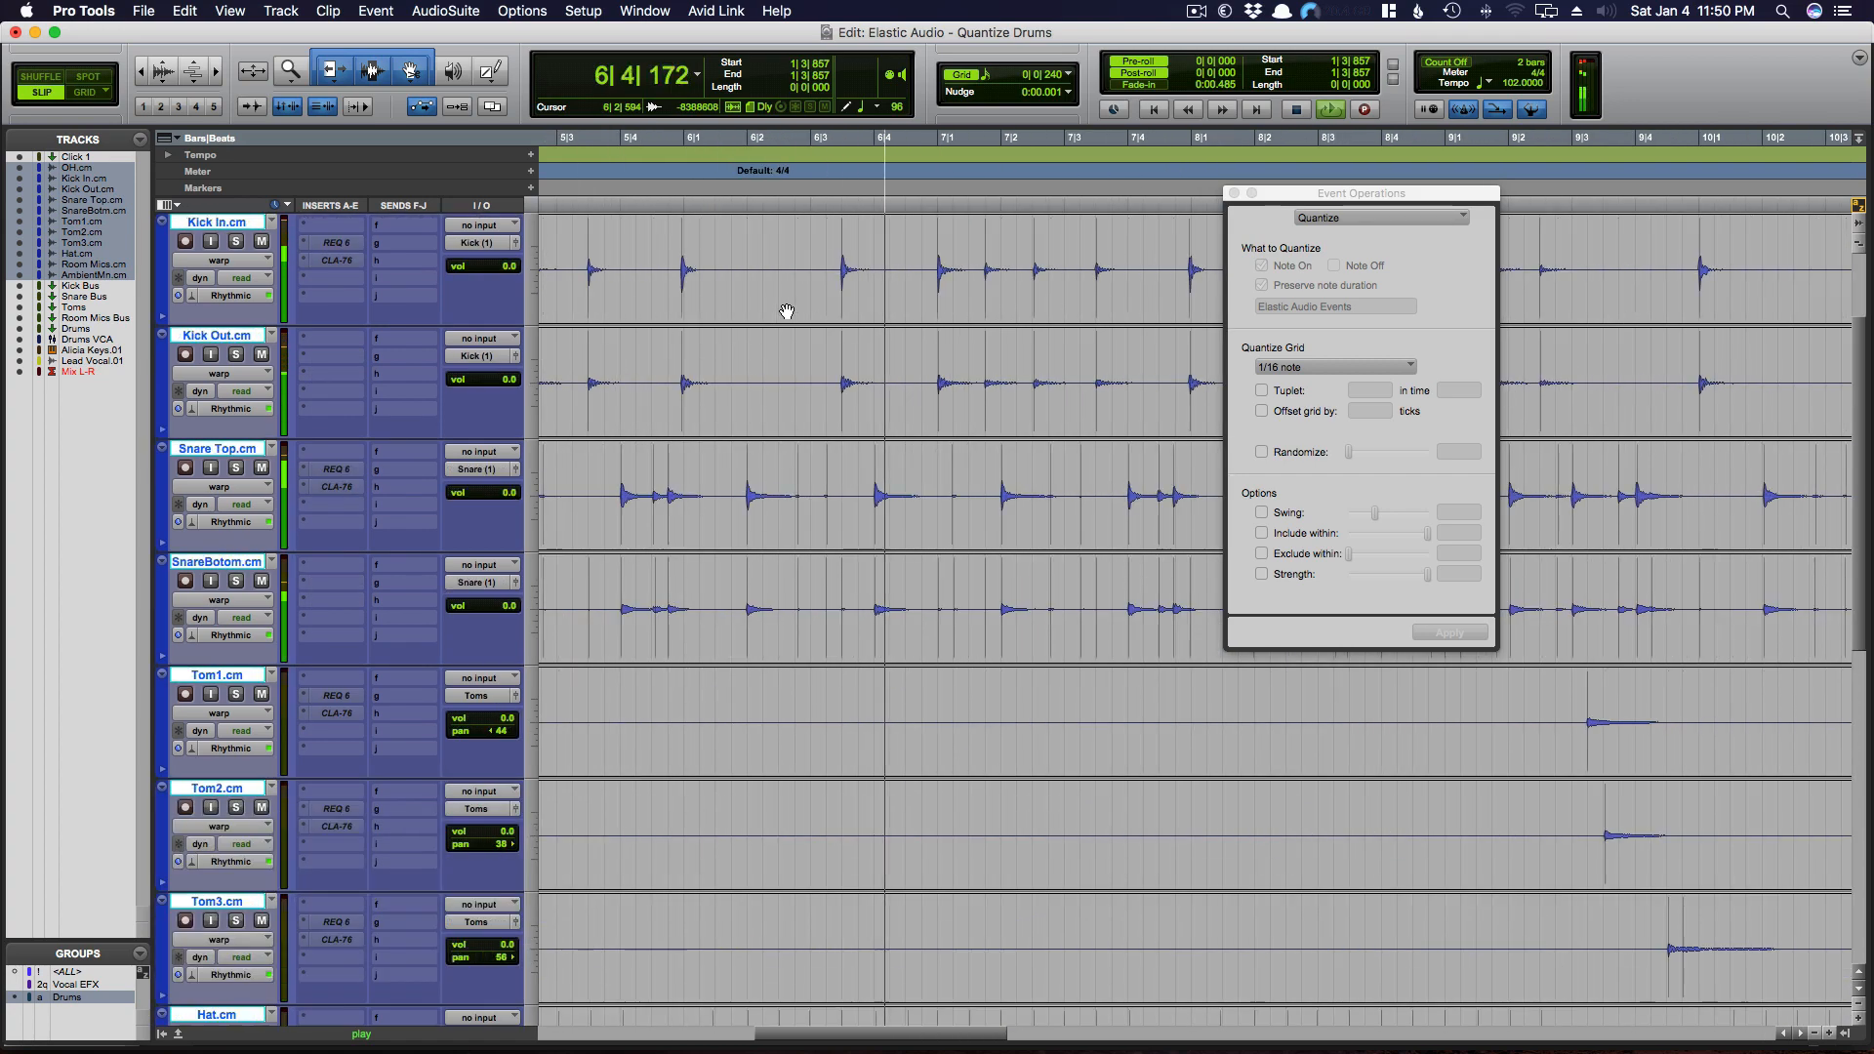
key("space")
- Examine how the kick and snare hits around beat 4 of bar 5 and bar 6 line up with the grid
left_click(693, 263)
key("t")
key("t")
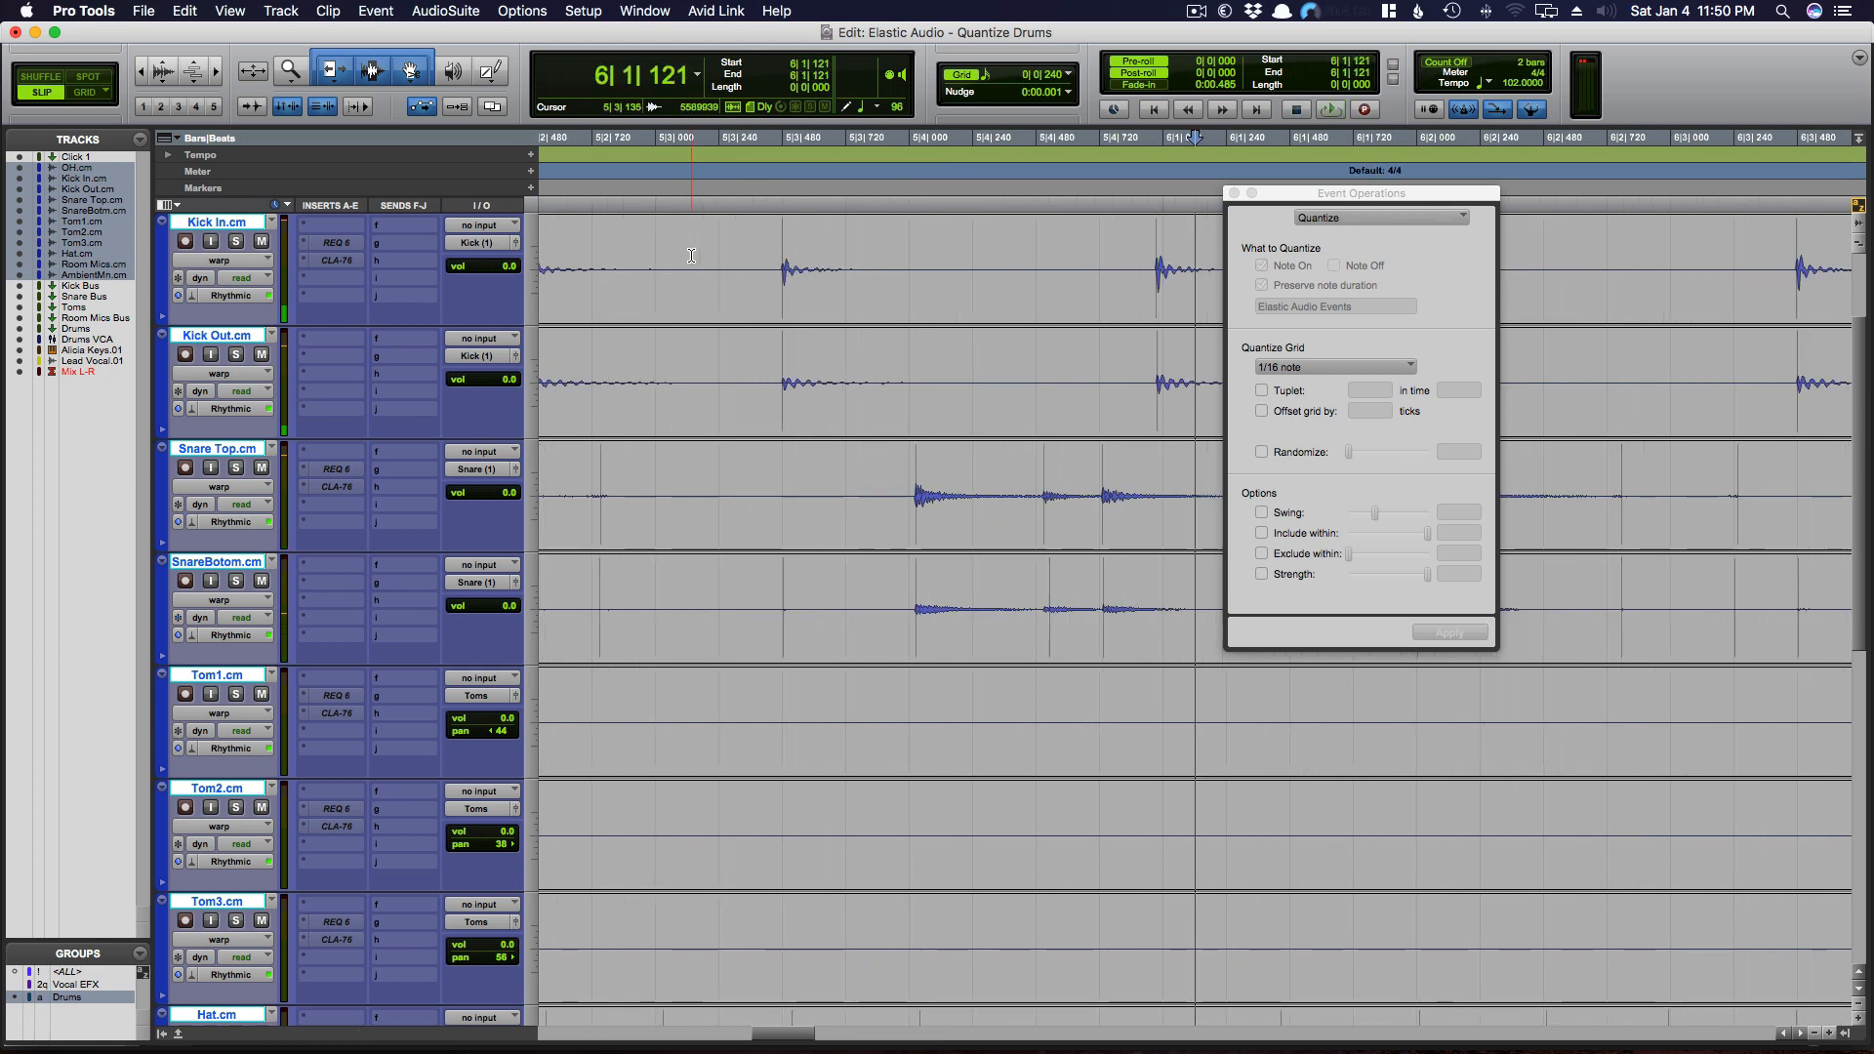
scroll(745, 264, "right", 3)
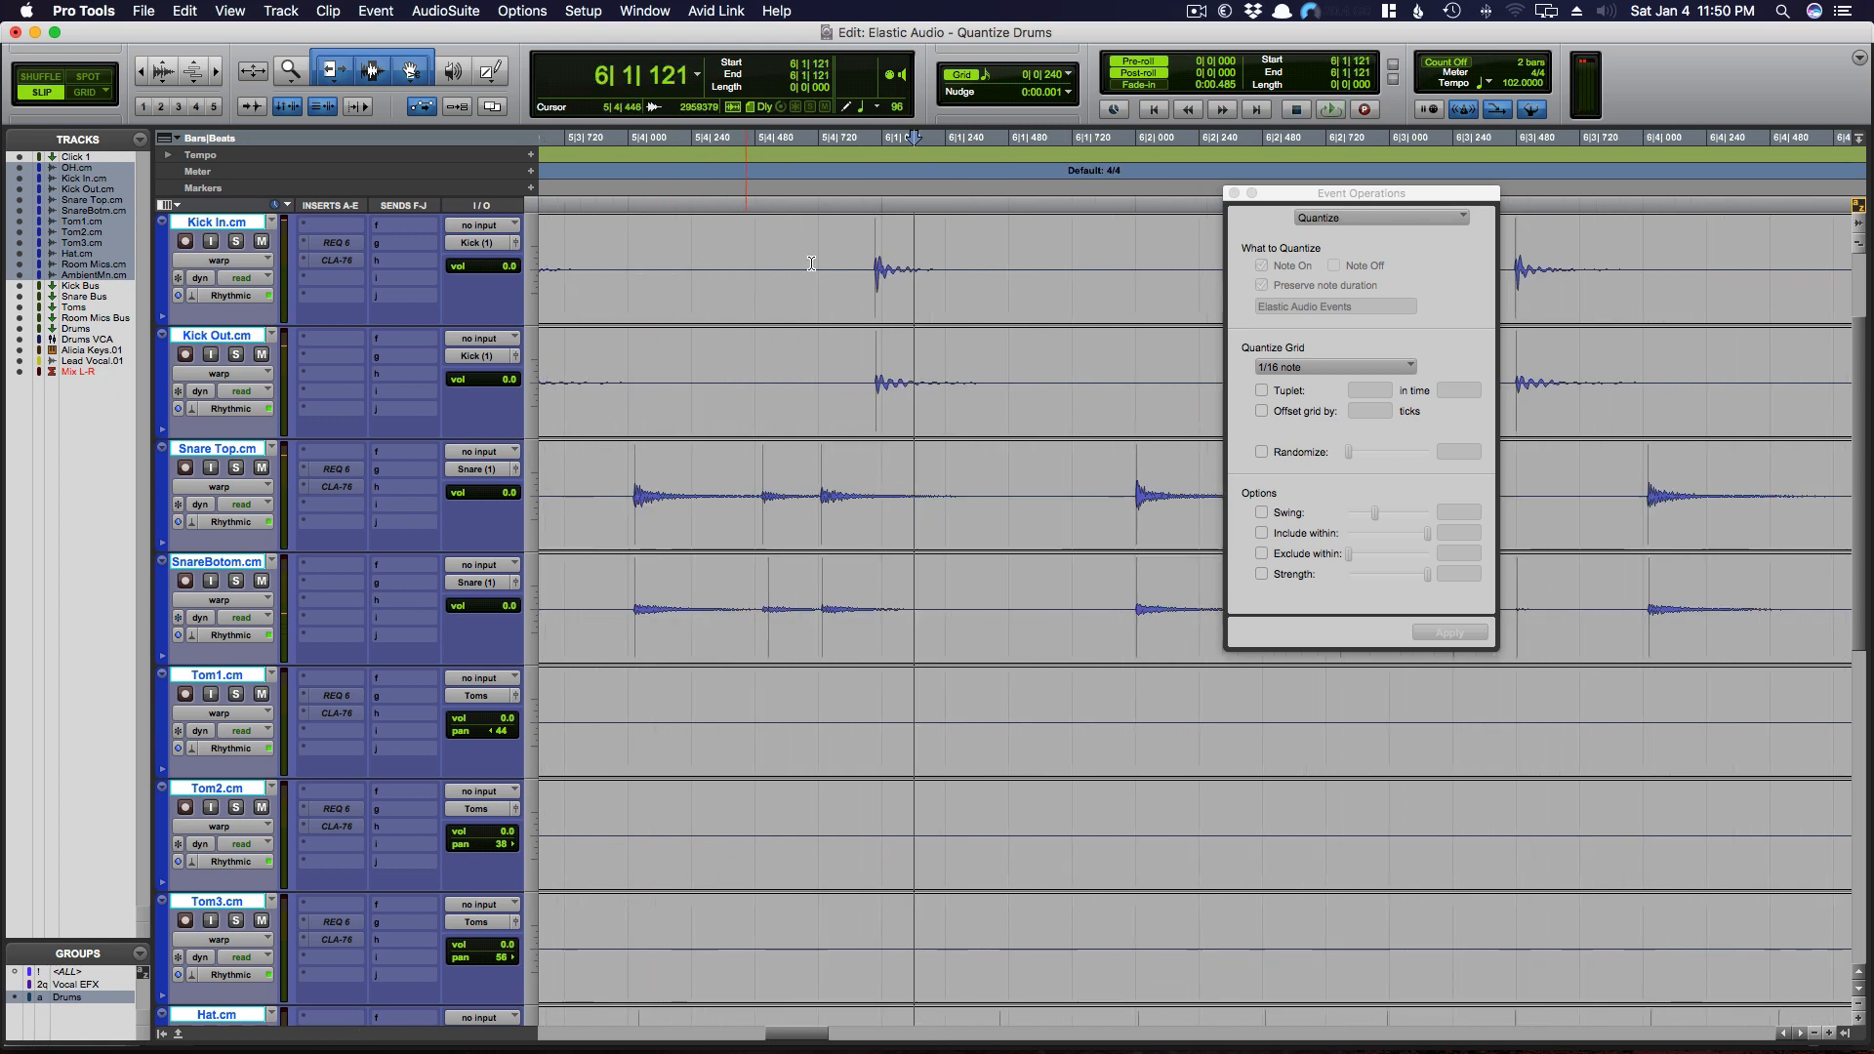
left_click_drag(884, 248, 853, 247)
left_click(881, 234)
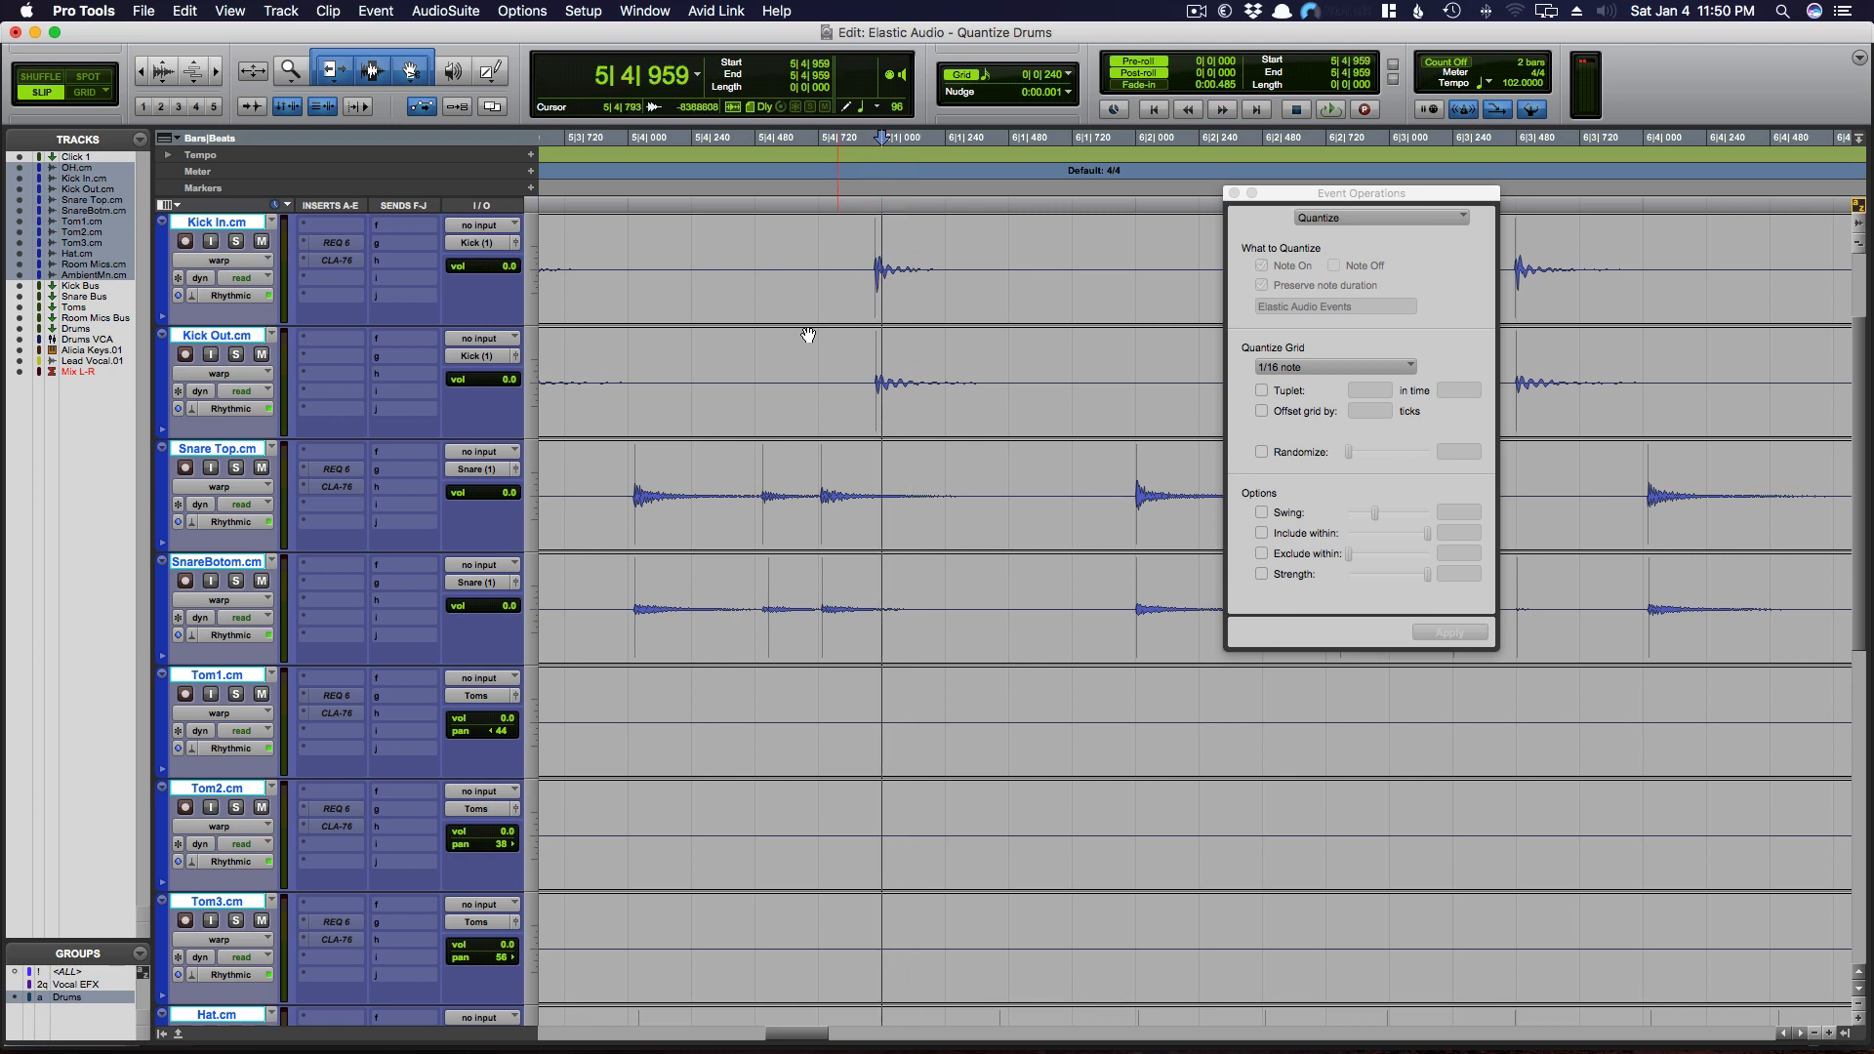
left_click(610, 483)
scroll(615, 485, "left", 2)
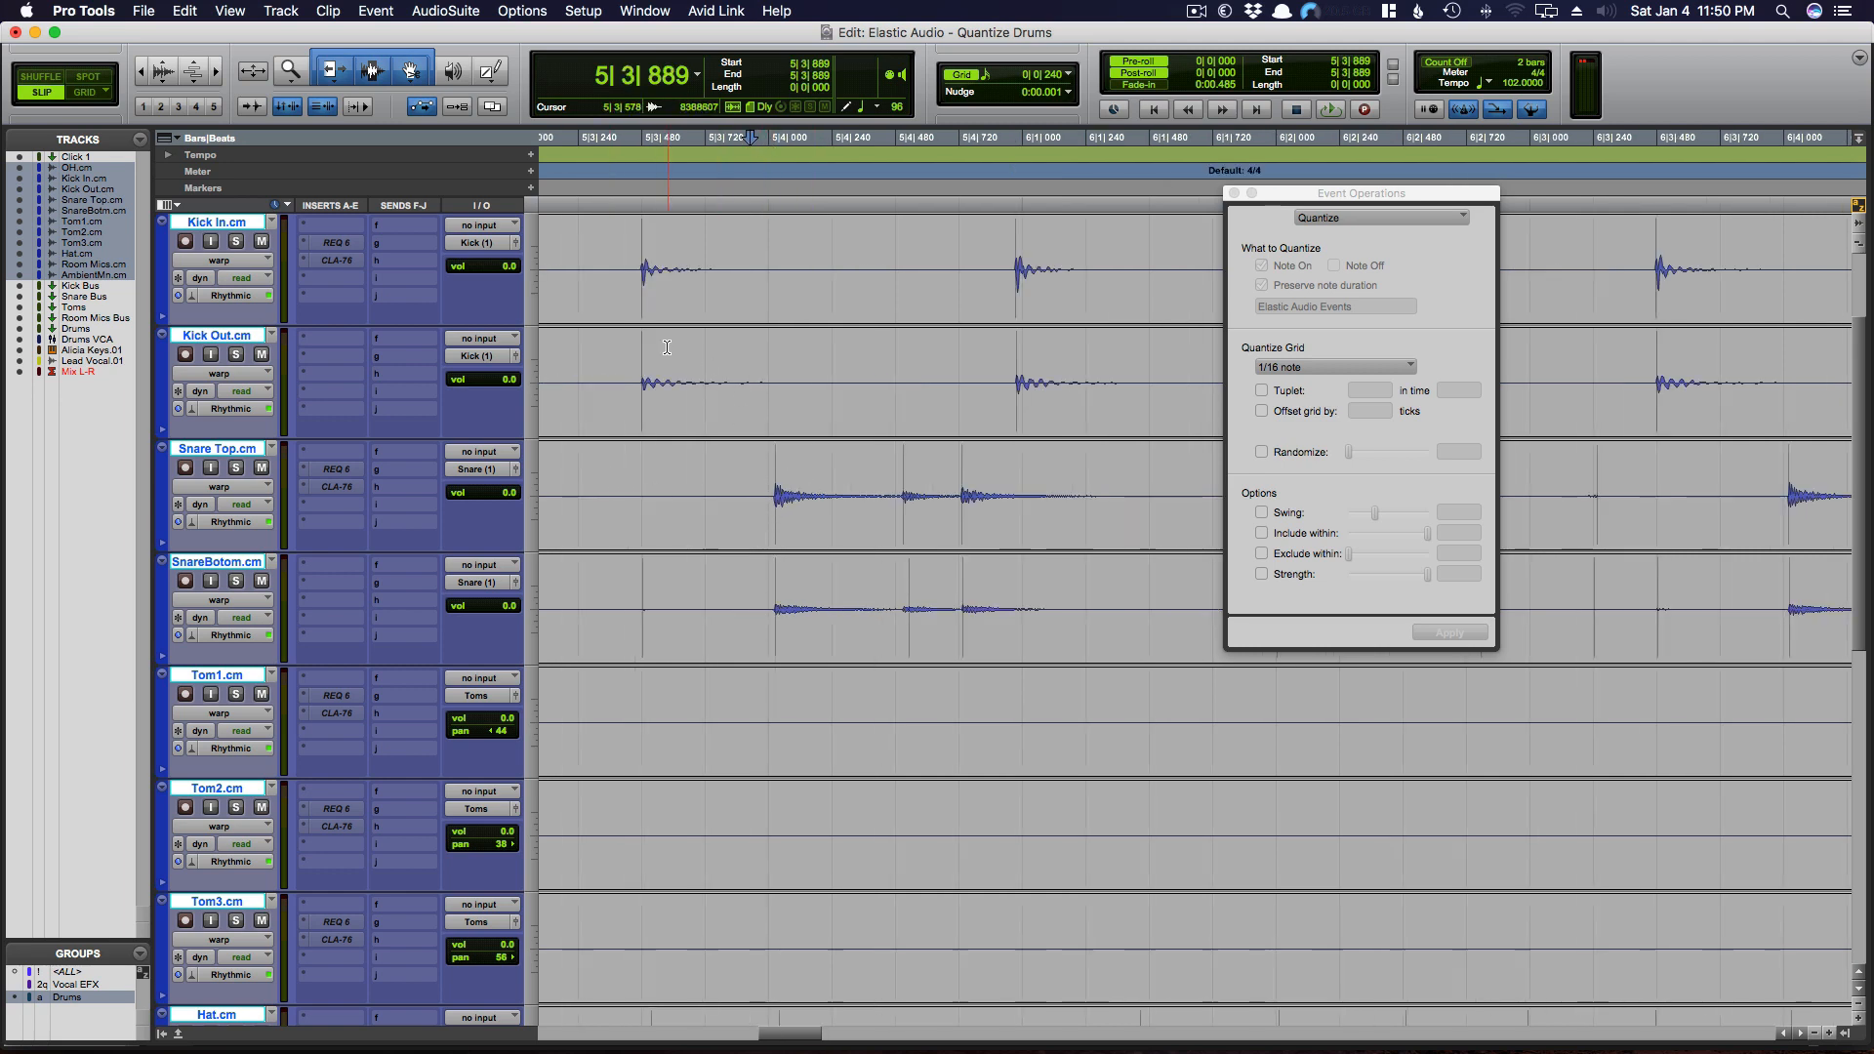
- Select all the drum audio and review the Quantize settings for Elastic Audio Events with the 1/16 note grid
key("r")
key("r")
key("r")
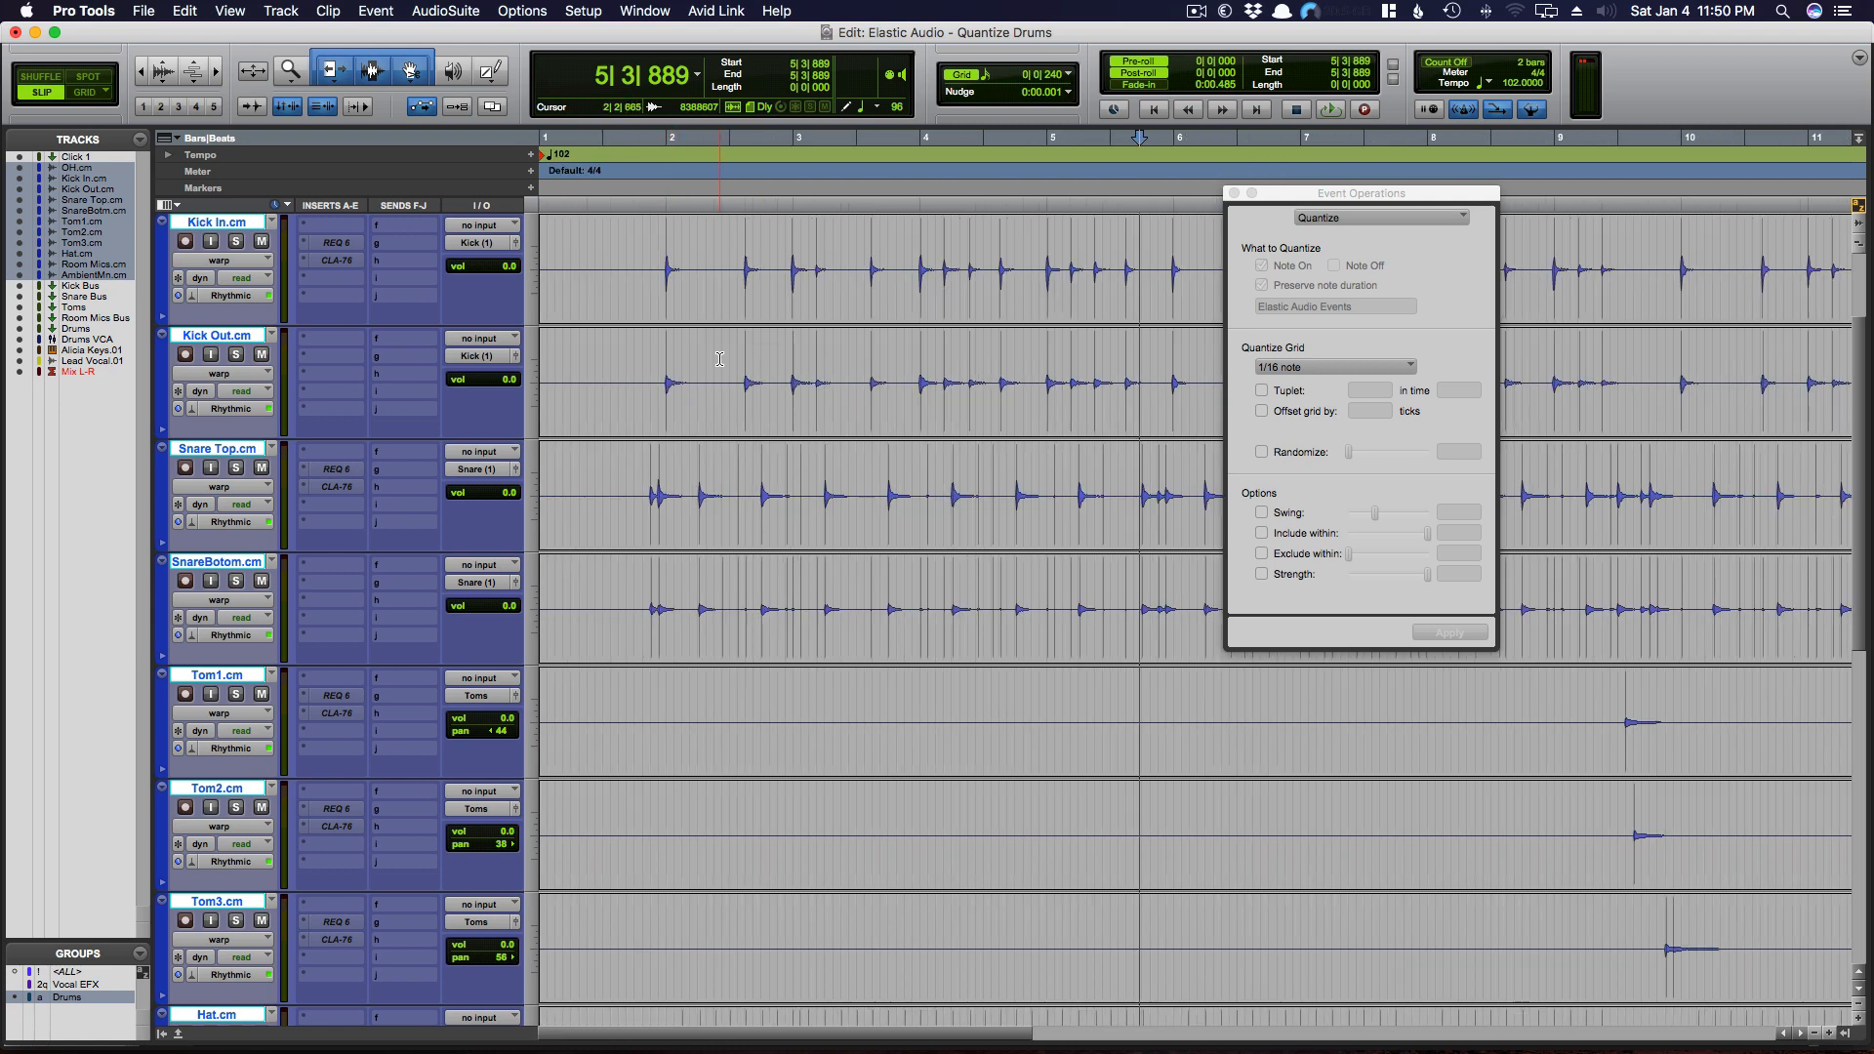
key("super+a")
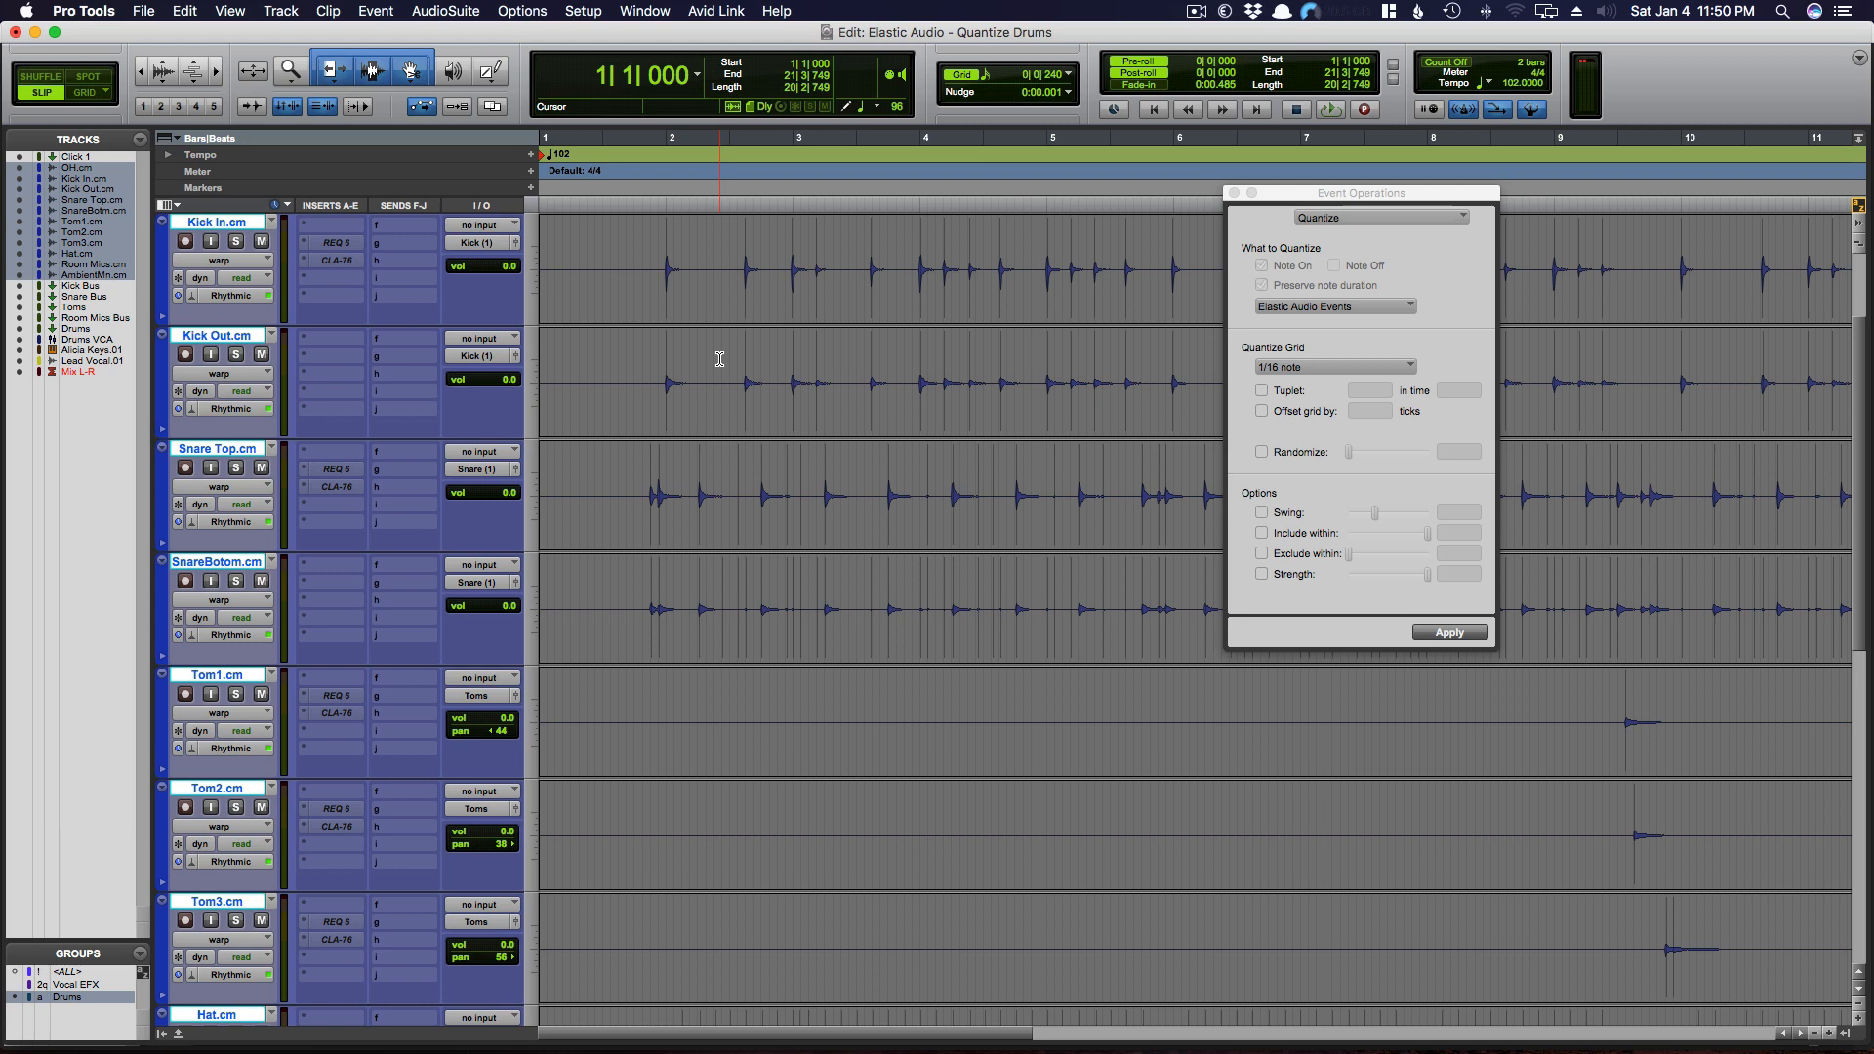
left_click_drag(1307, 198, 929, 187)
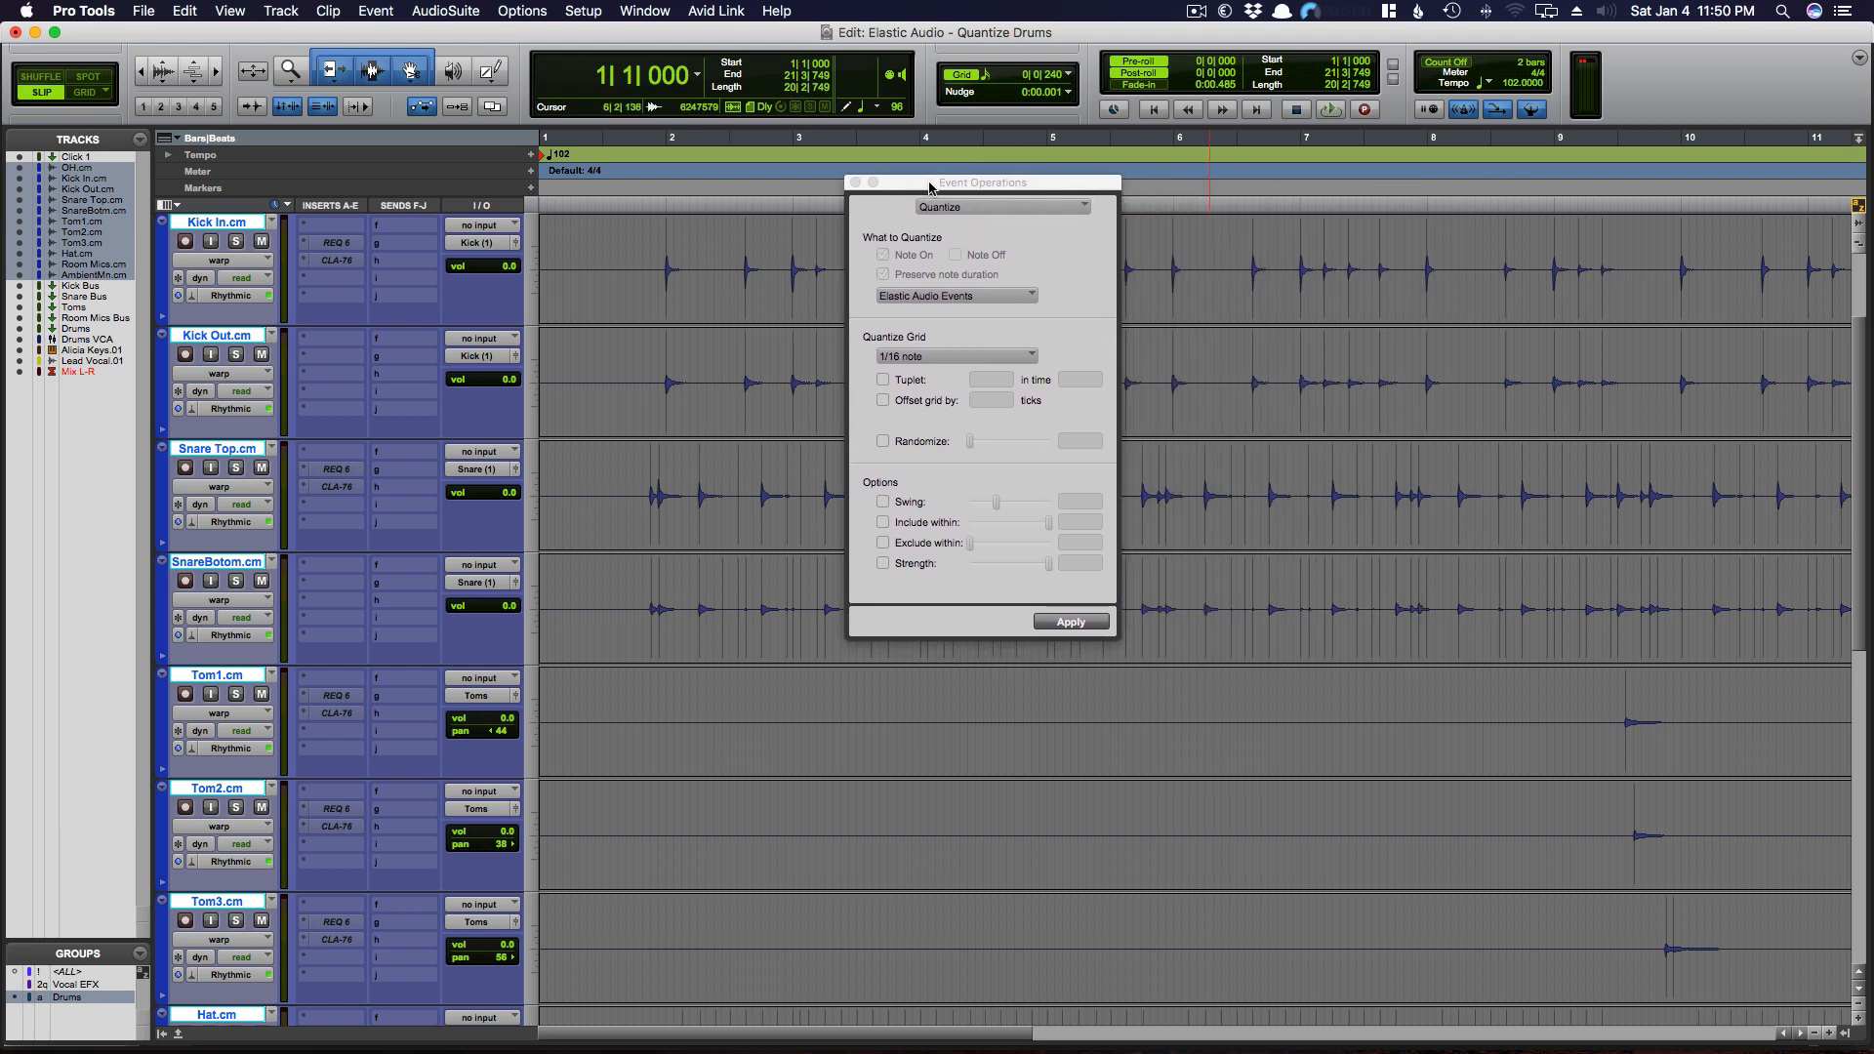
left_click(883, 564)
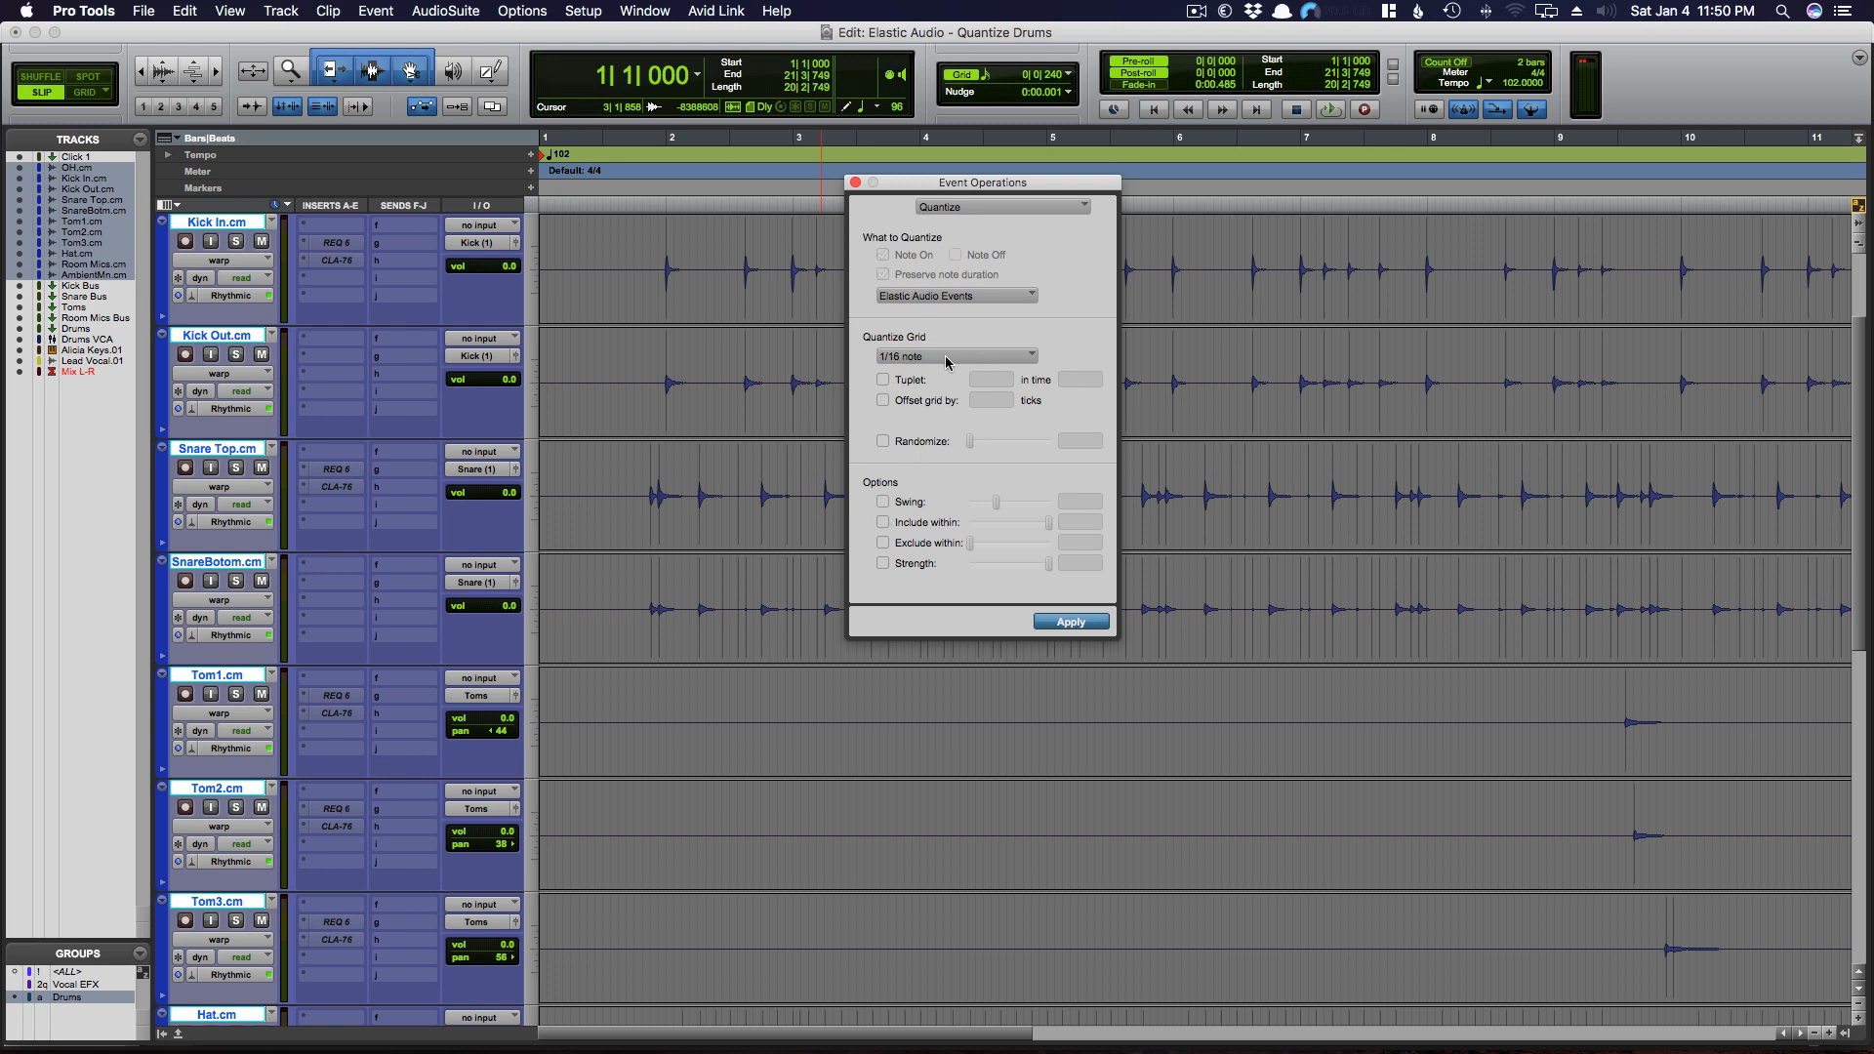
- Play the drums from just before the first hit ahead of bar 2, moving the Event Operations window out of the way
left_click(642, 353)
left_click(650, 345)
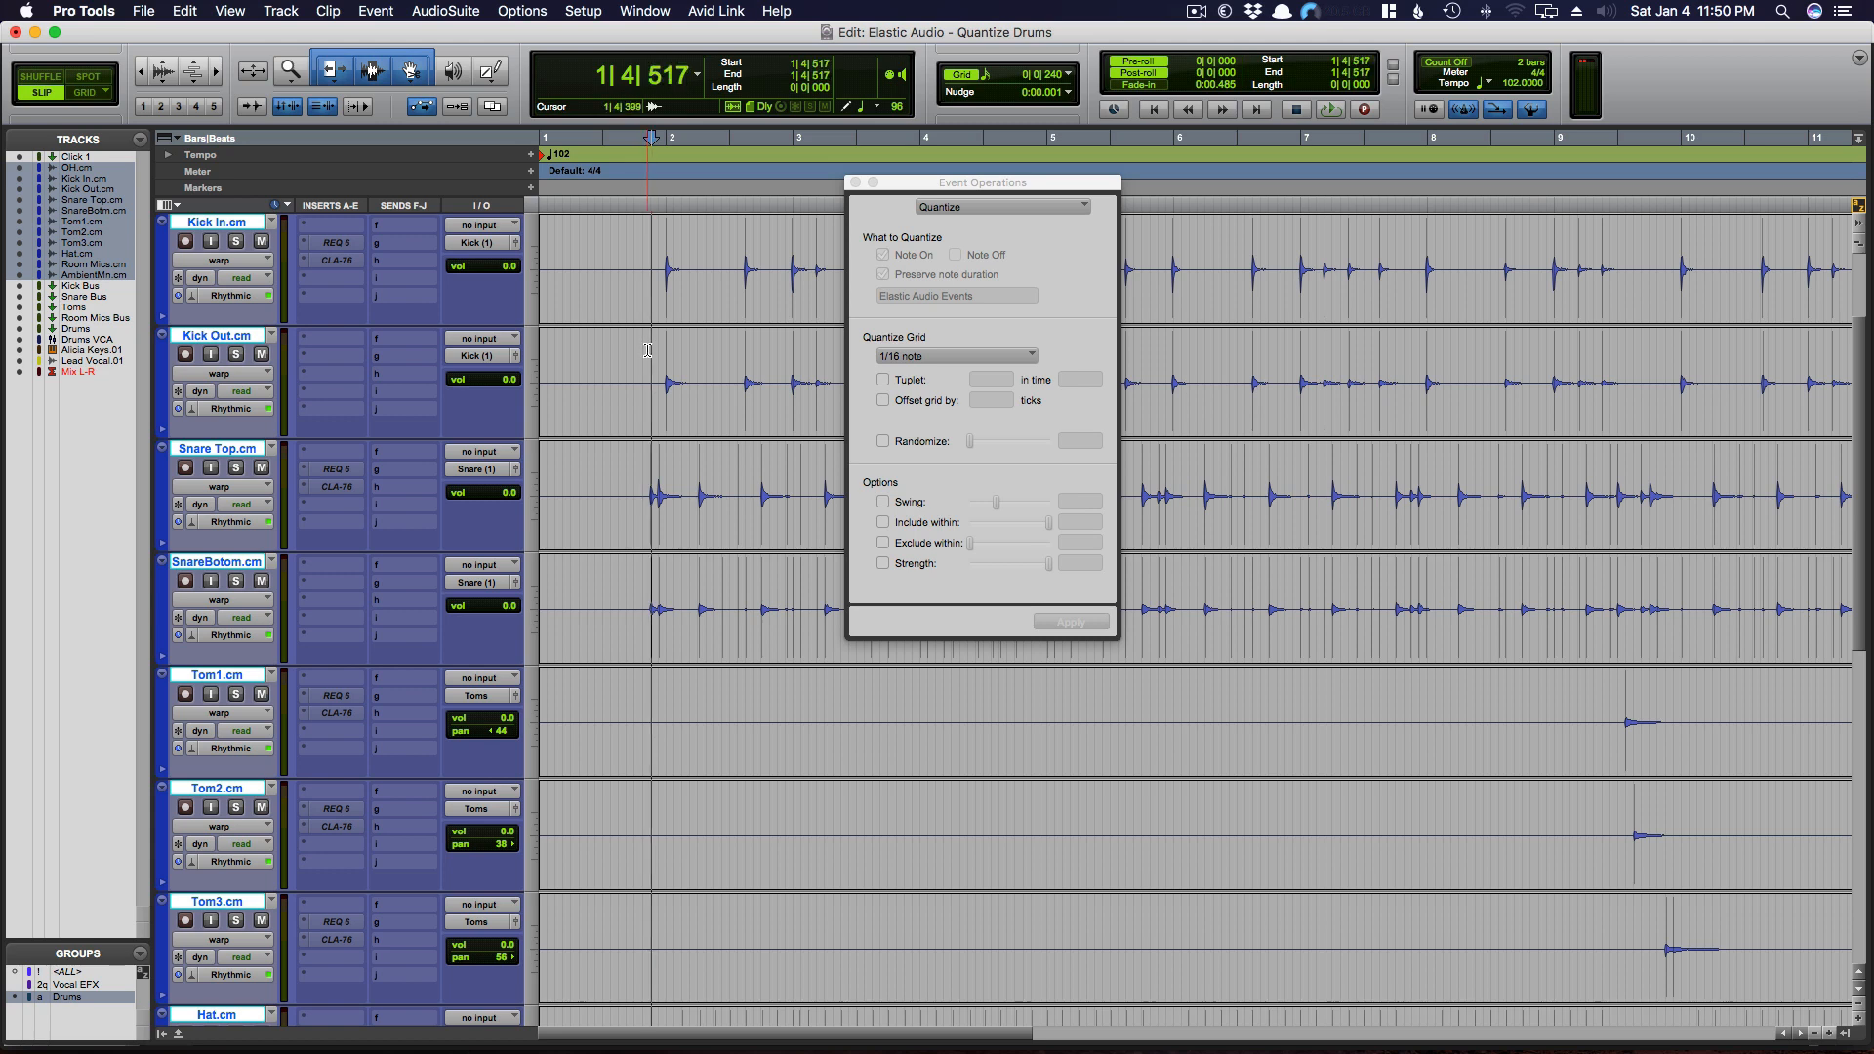
key("space")
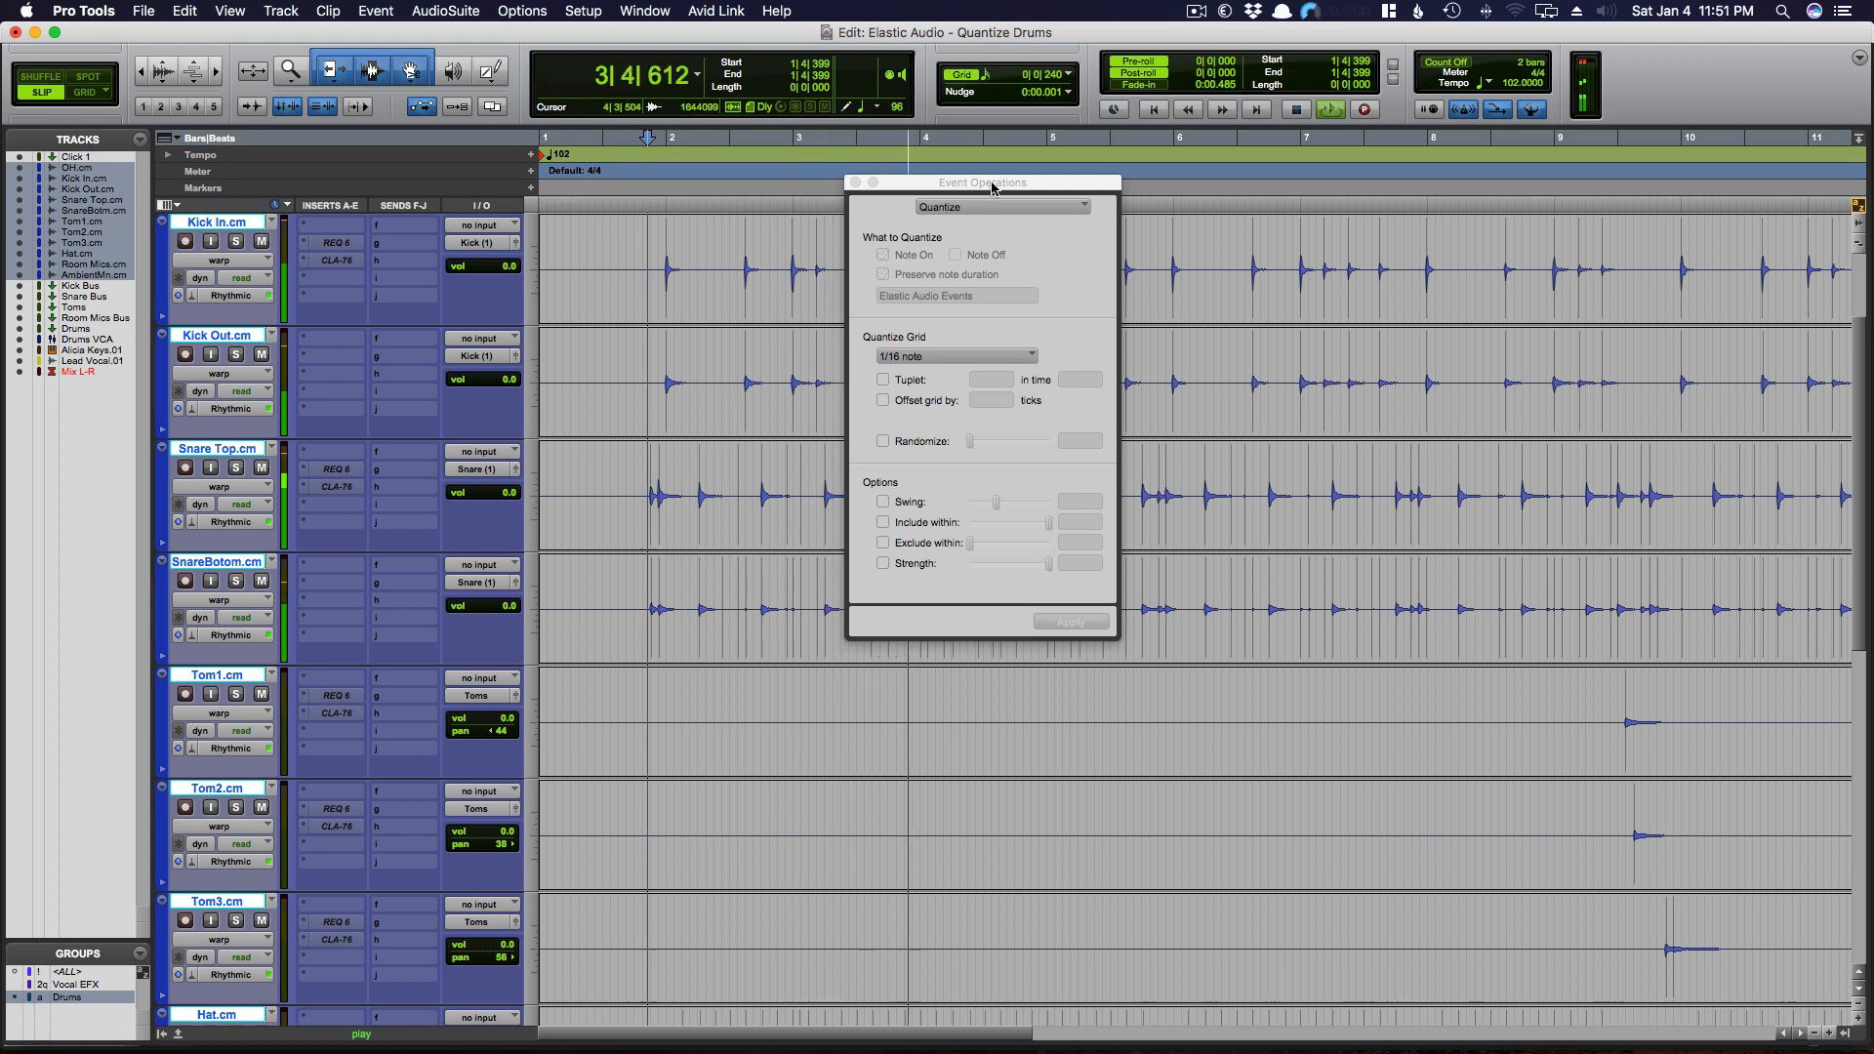
left_click_drag(987, 184, 1312, 223)
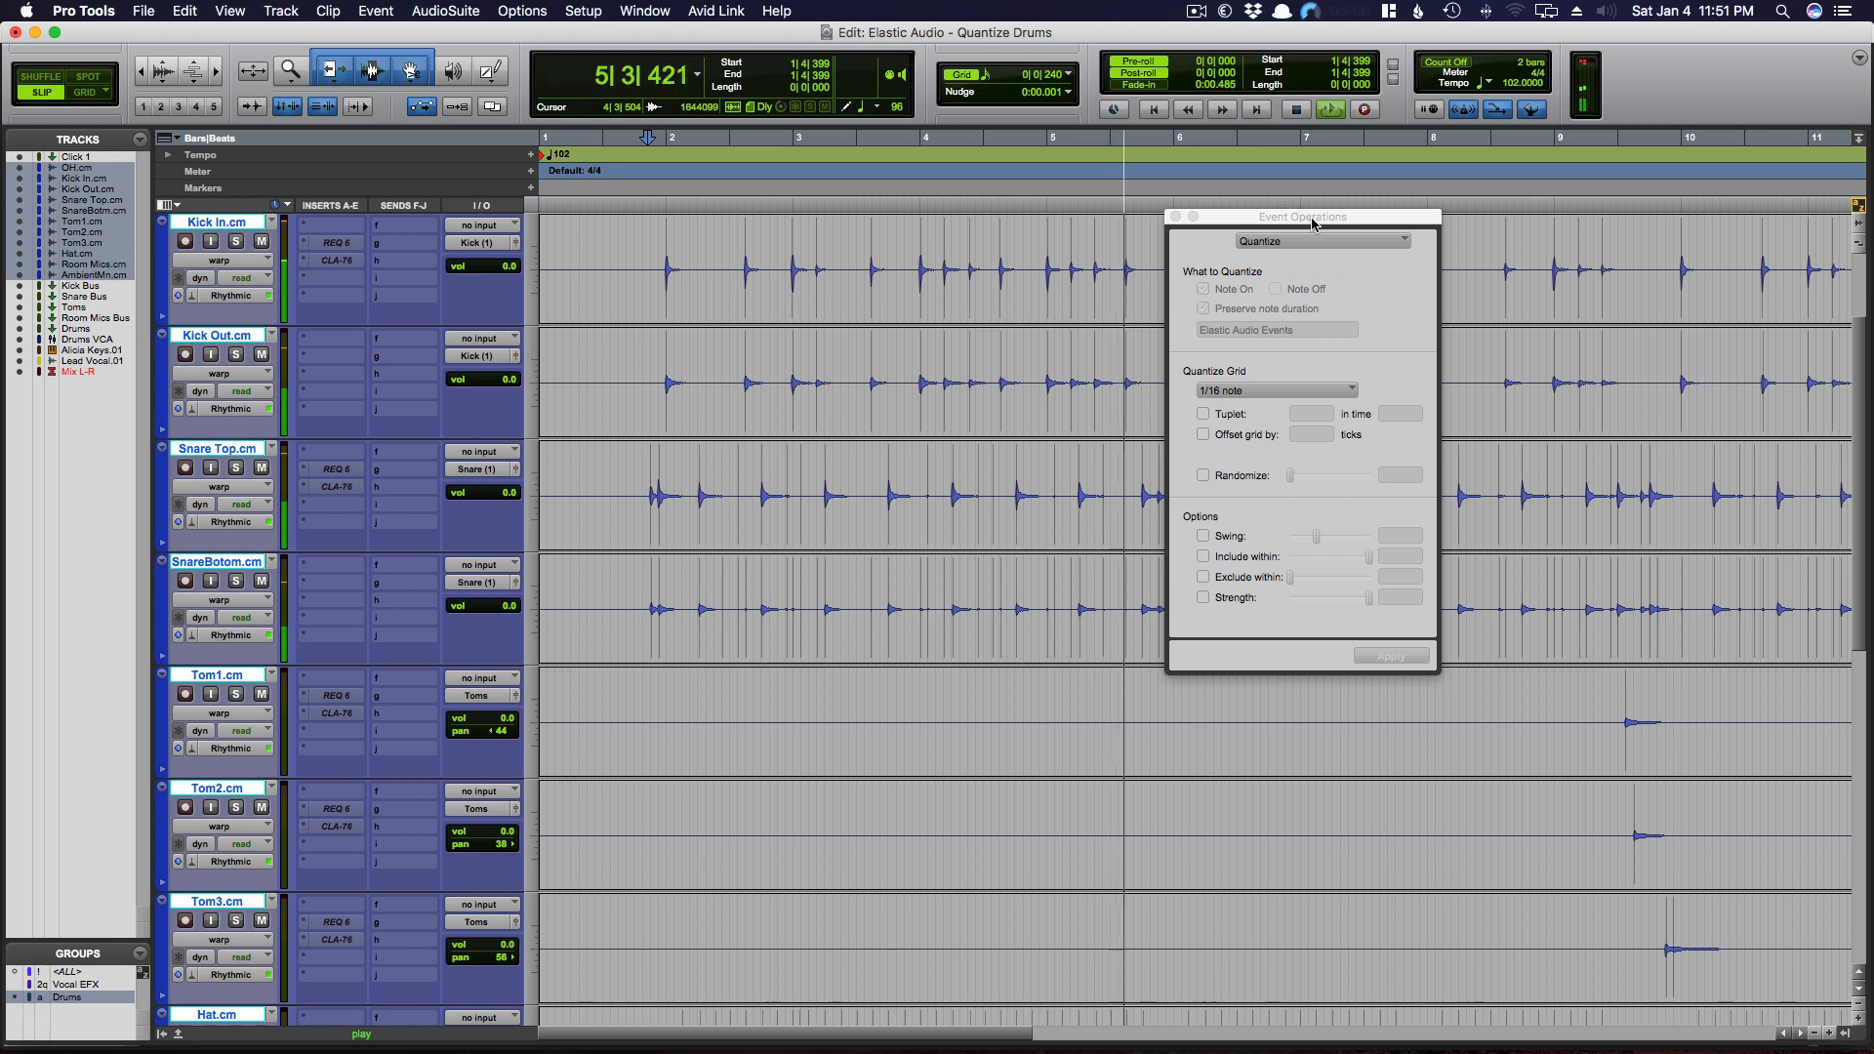
key("space")
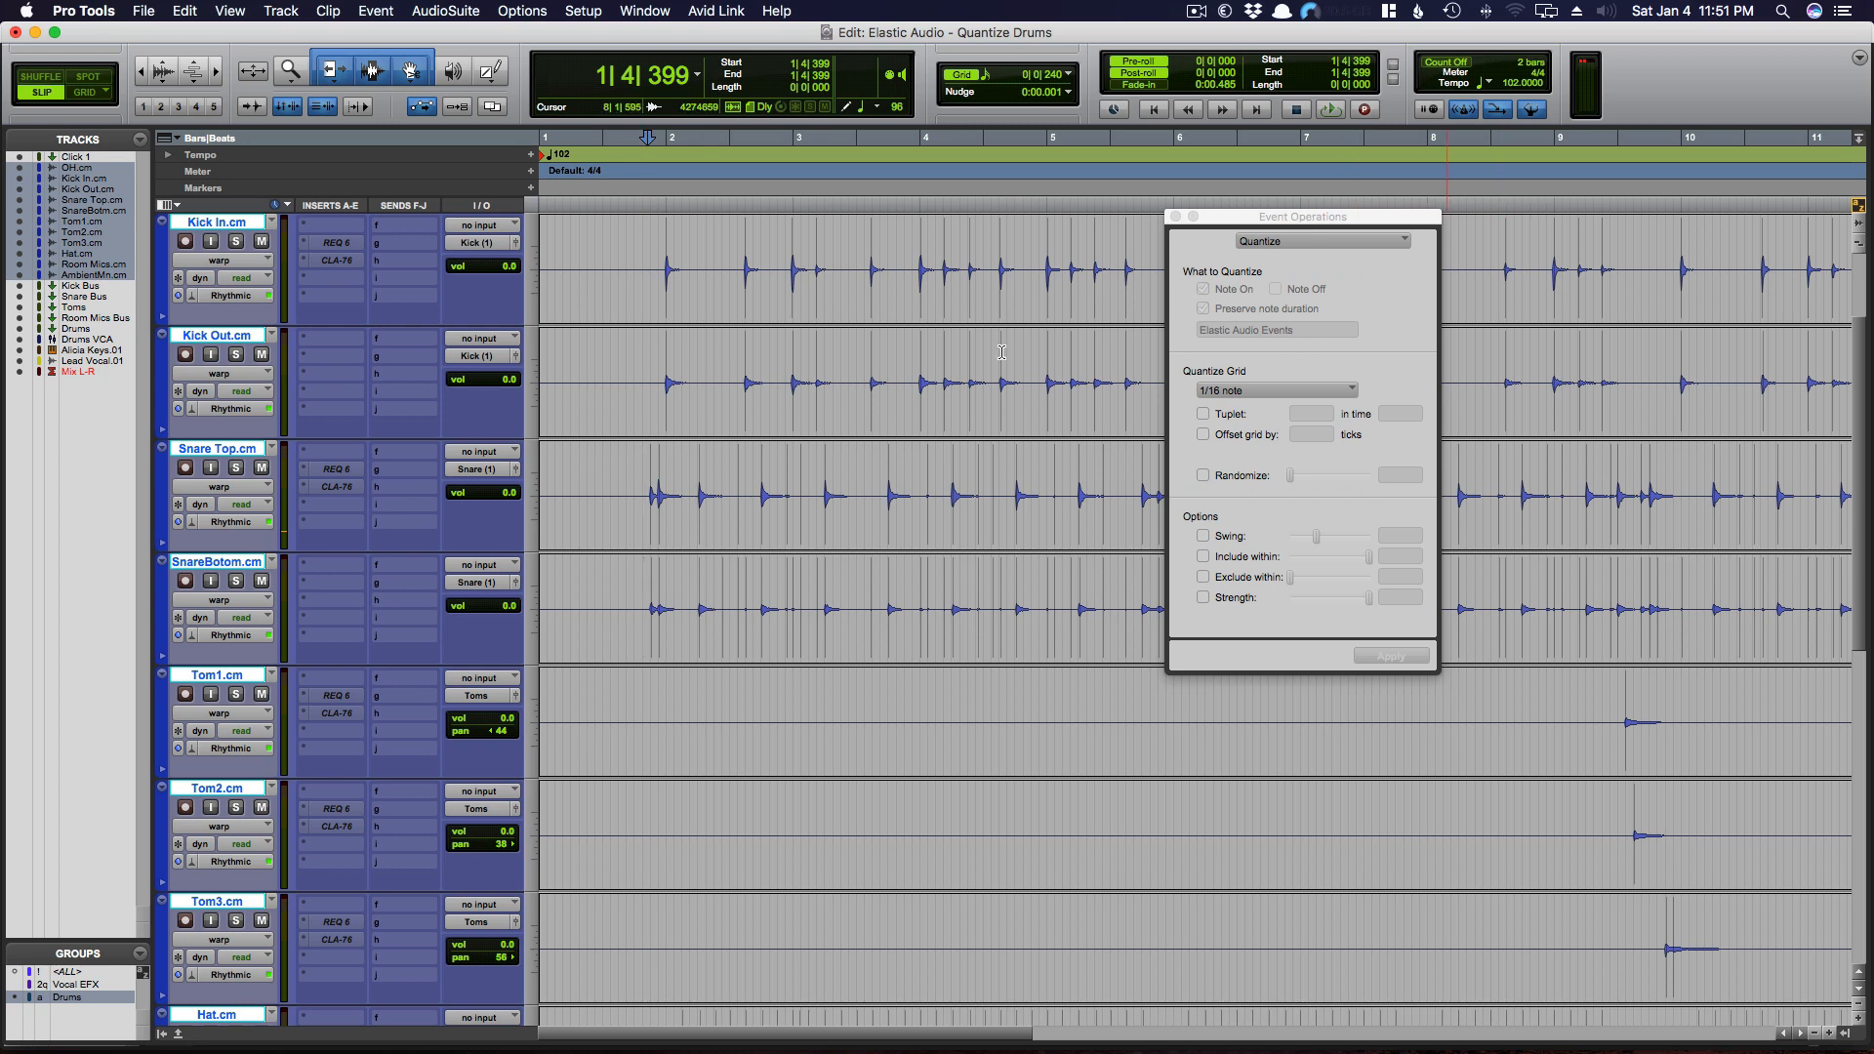
- Check the edit grid value options and compare the kick hits in bars 2 and 3 with the grid lines
scroll(826, 267, "up", 3)
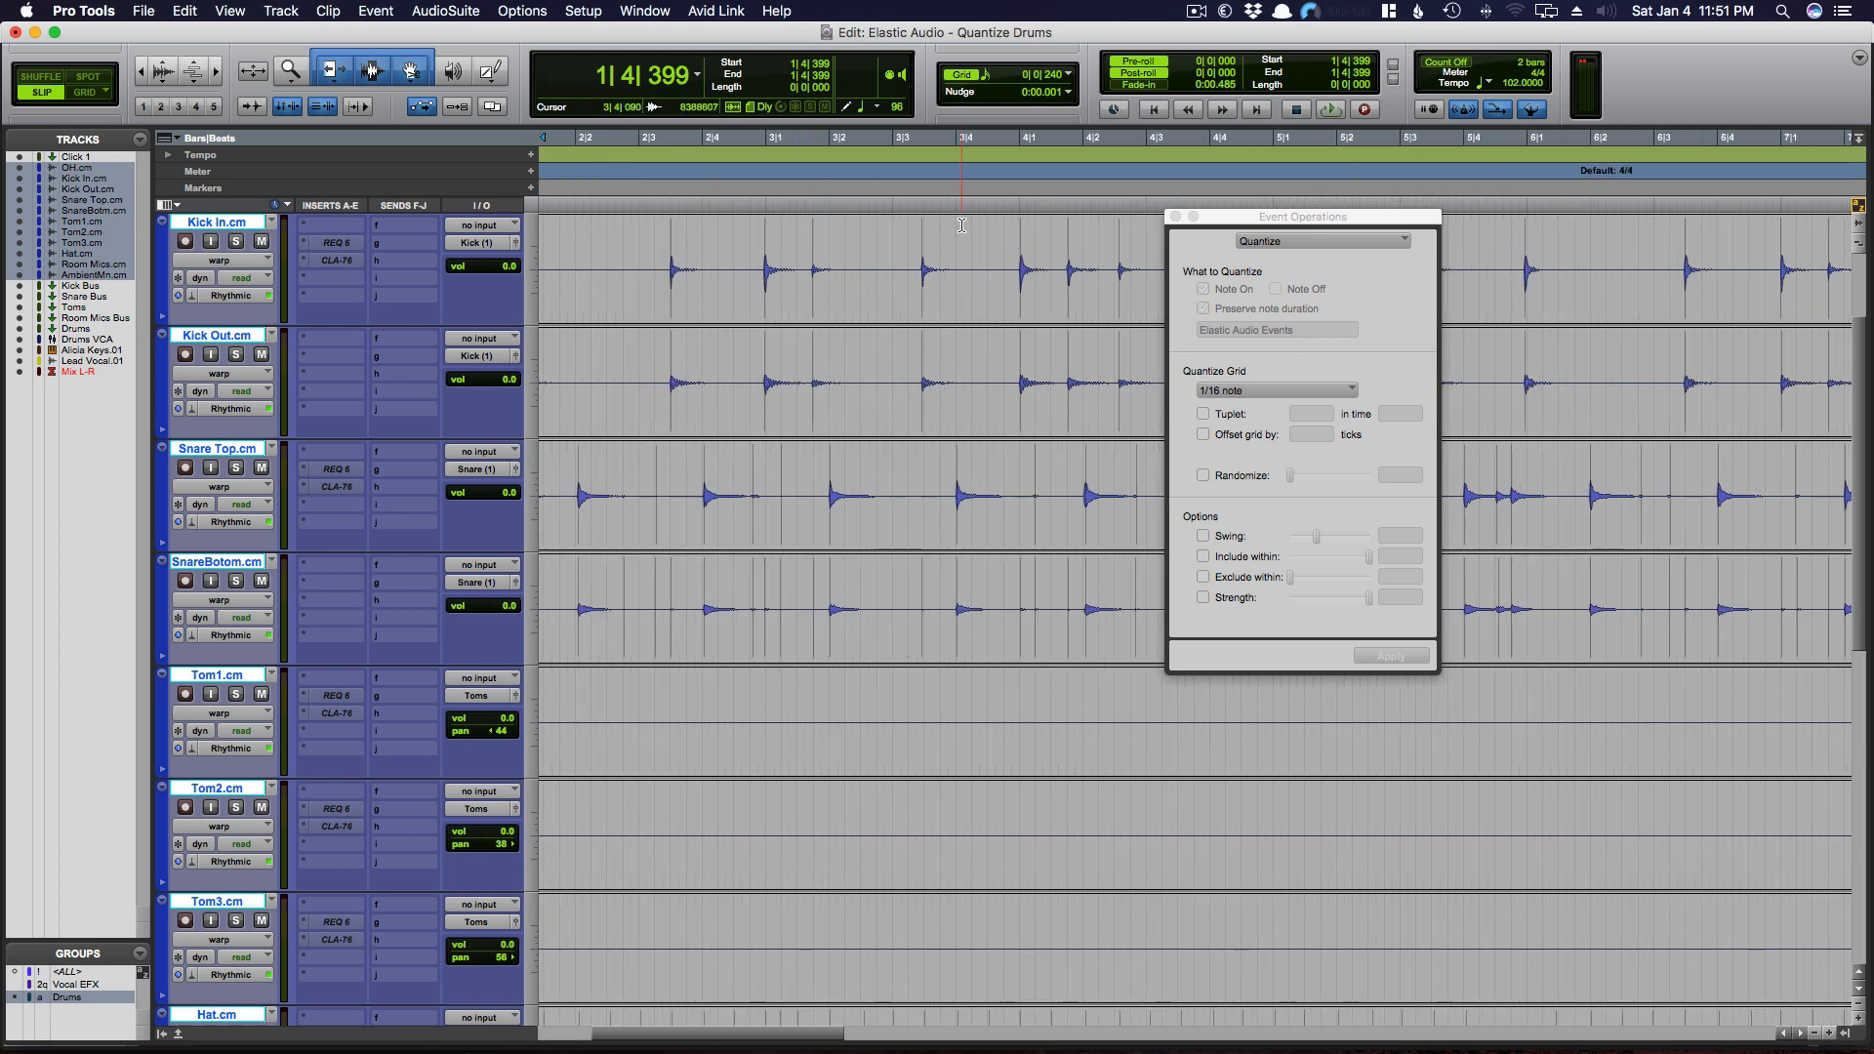
left_click(1065, 76)
left_click(849, 282)
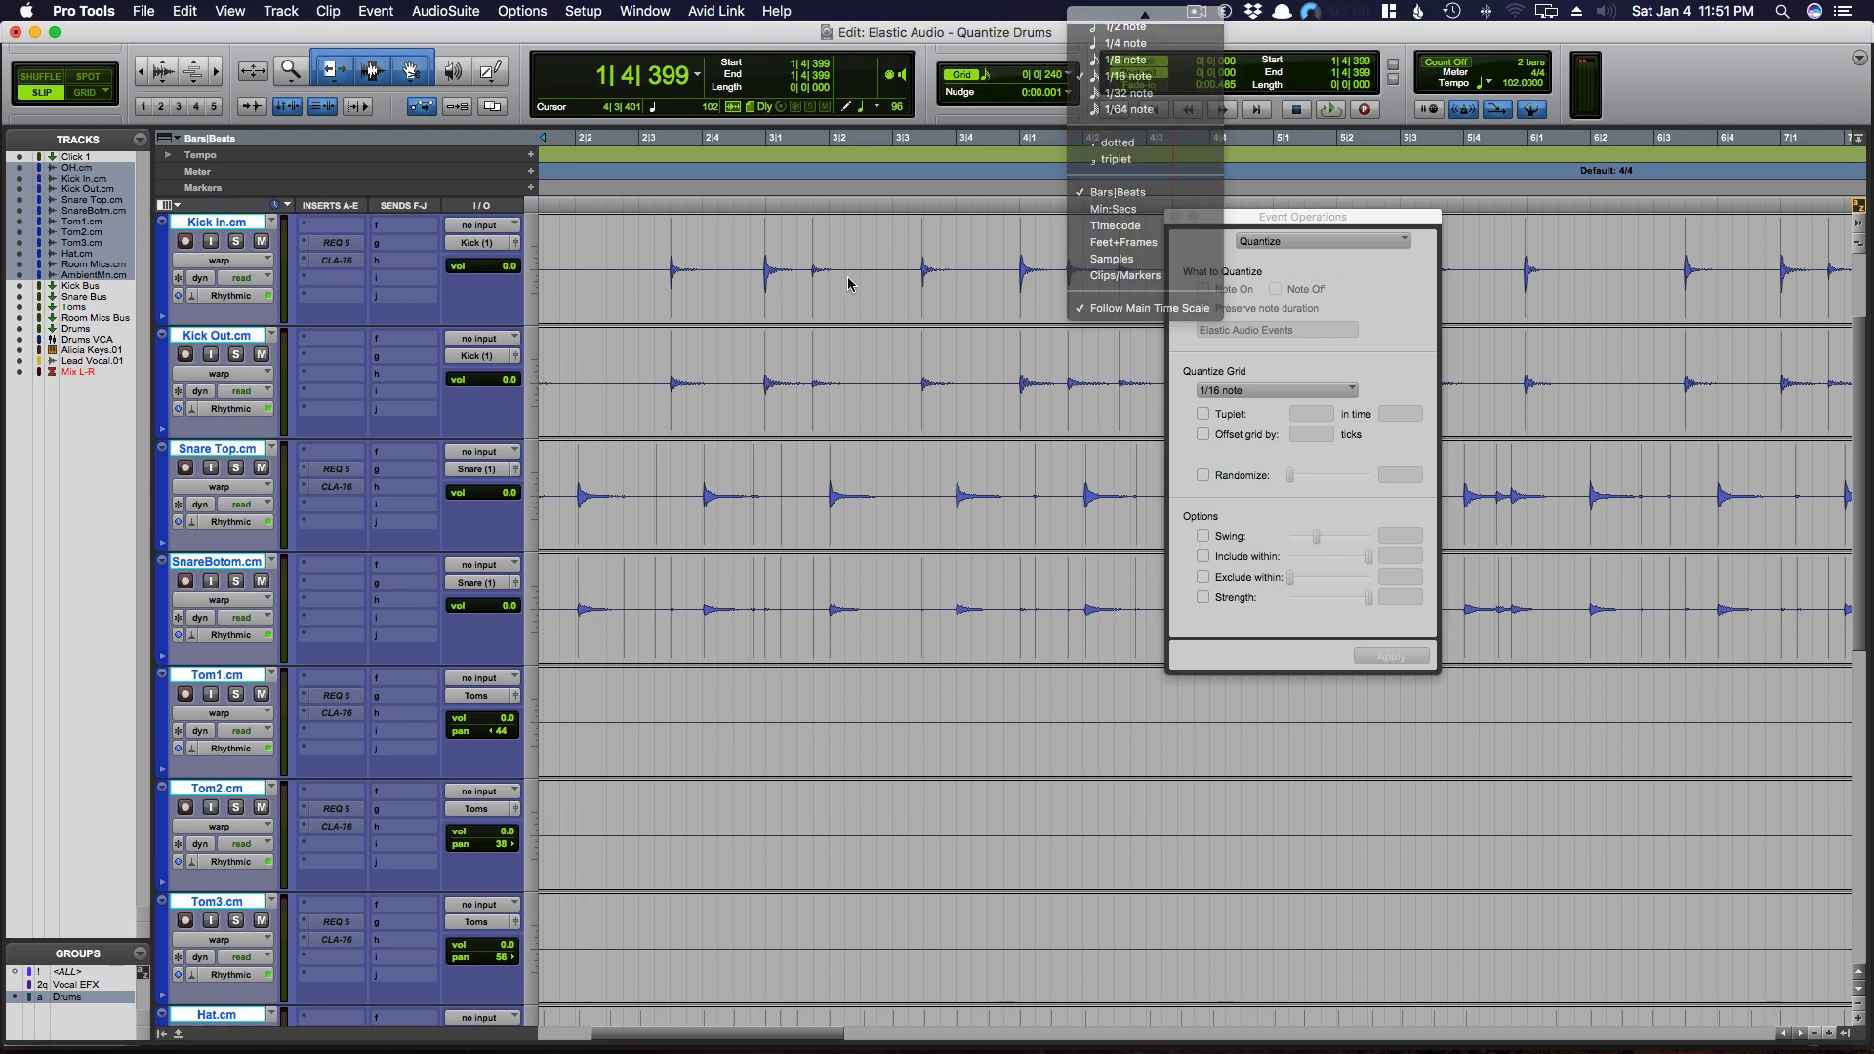
left_click(753, 250)
key("t")
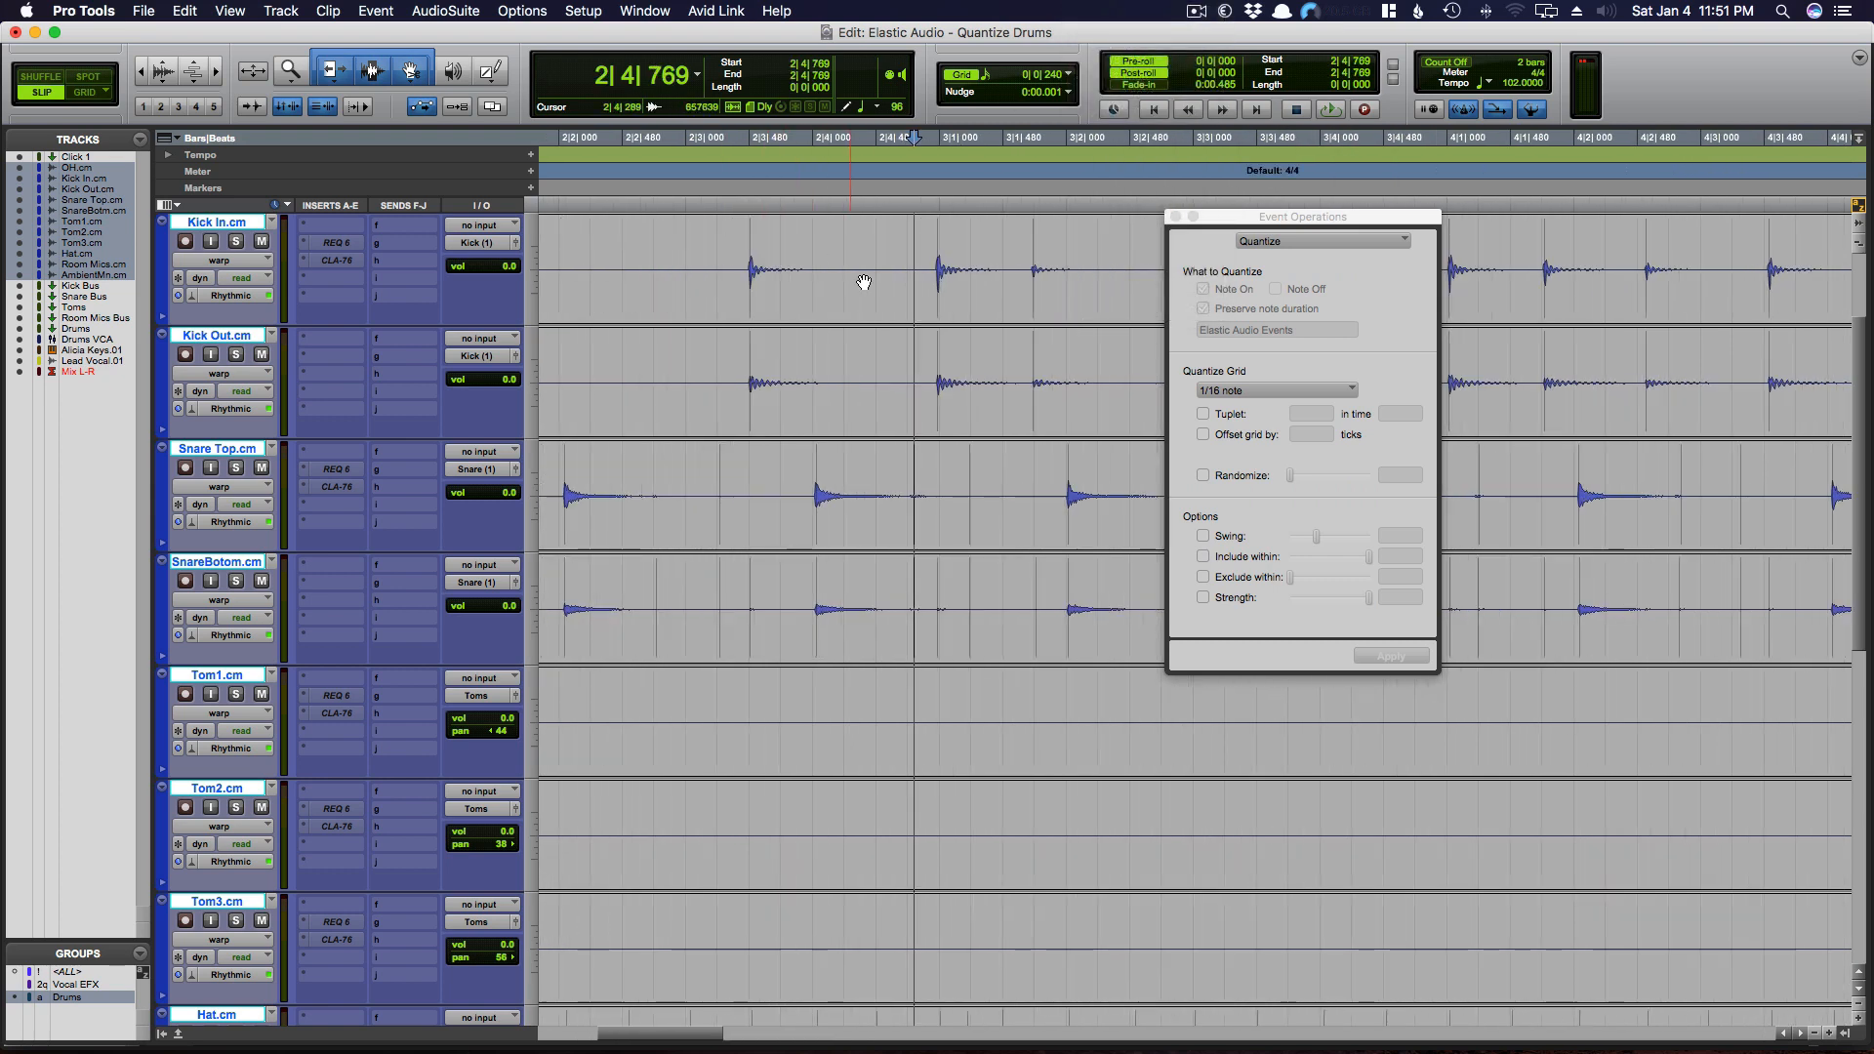
scroll(844, 485, "right", 5)
scroll(844, 485, "right", 4)
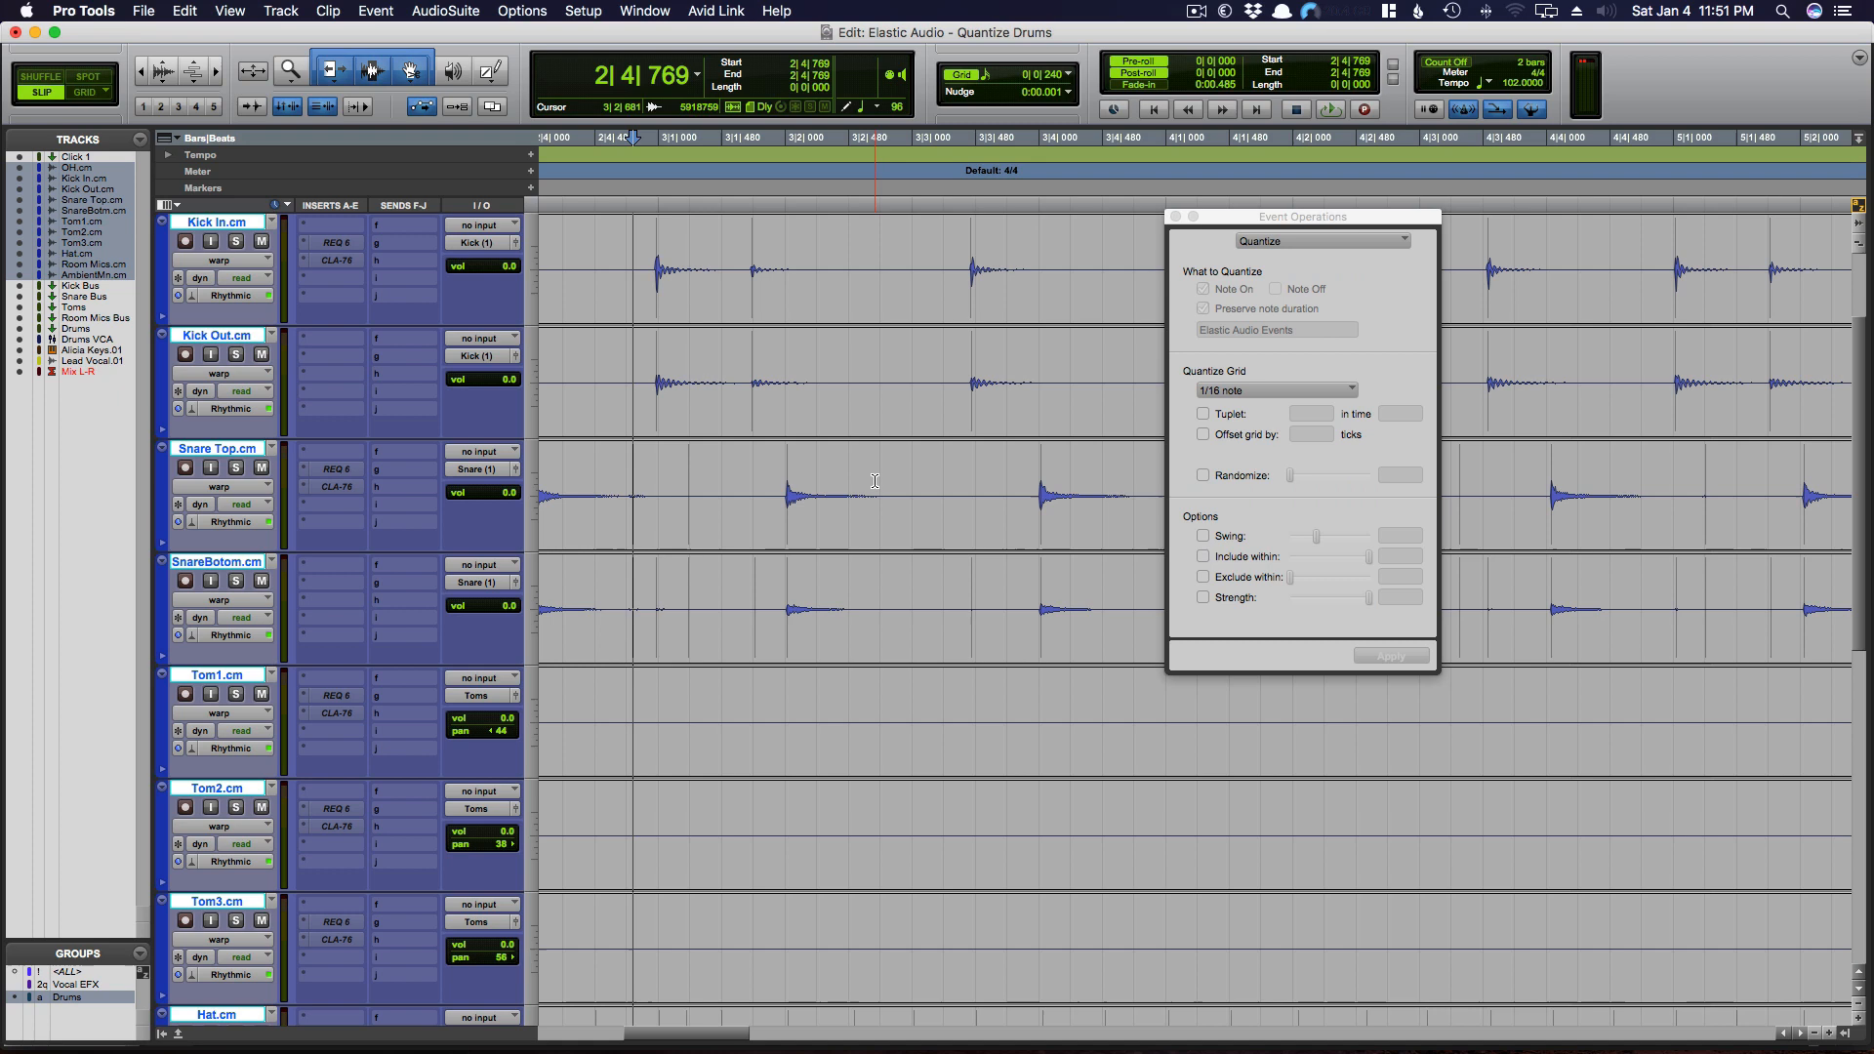
left_click(958, 357)
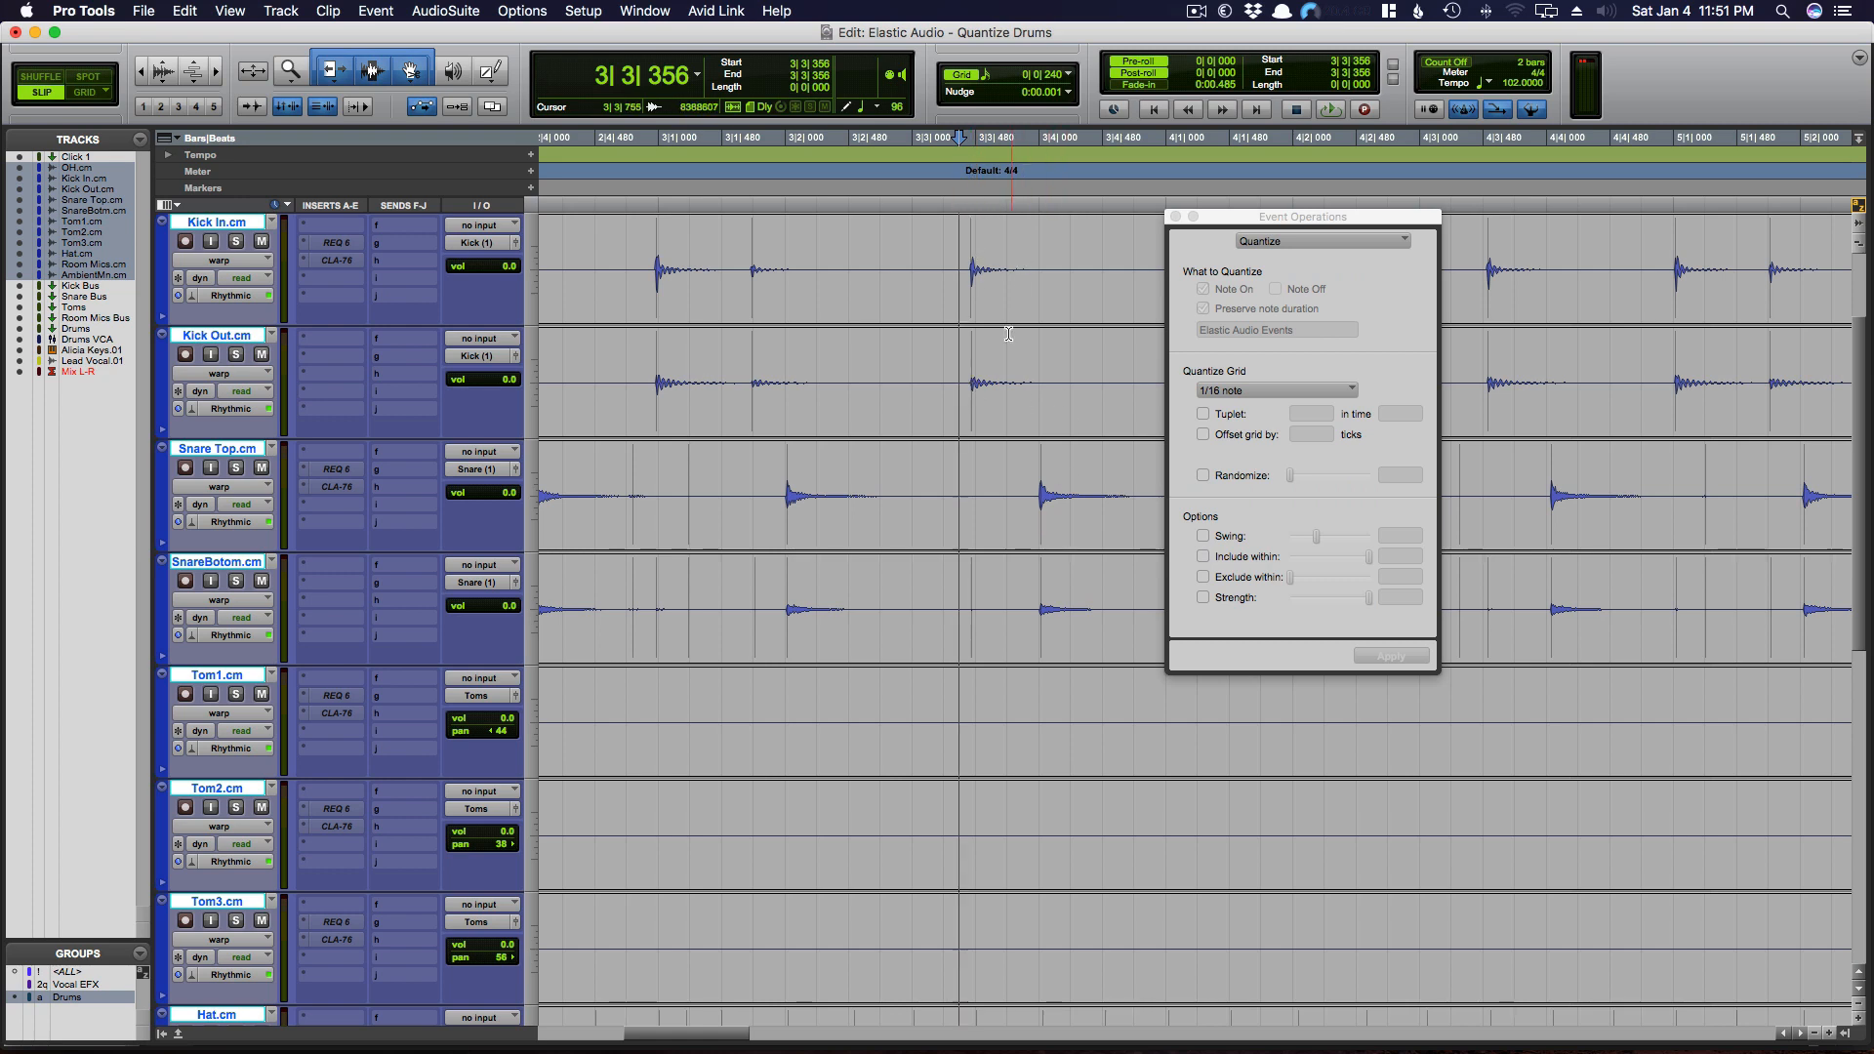
- Select all the drum audio and quantize its Elastic Audio events to the 1/16 note grid
key("super+a")
key("alt+a")
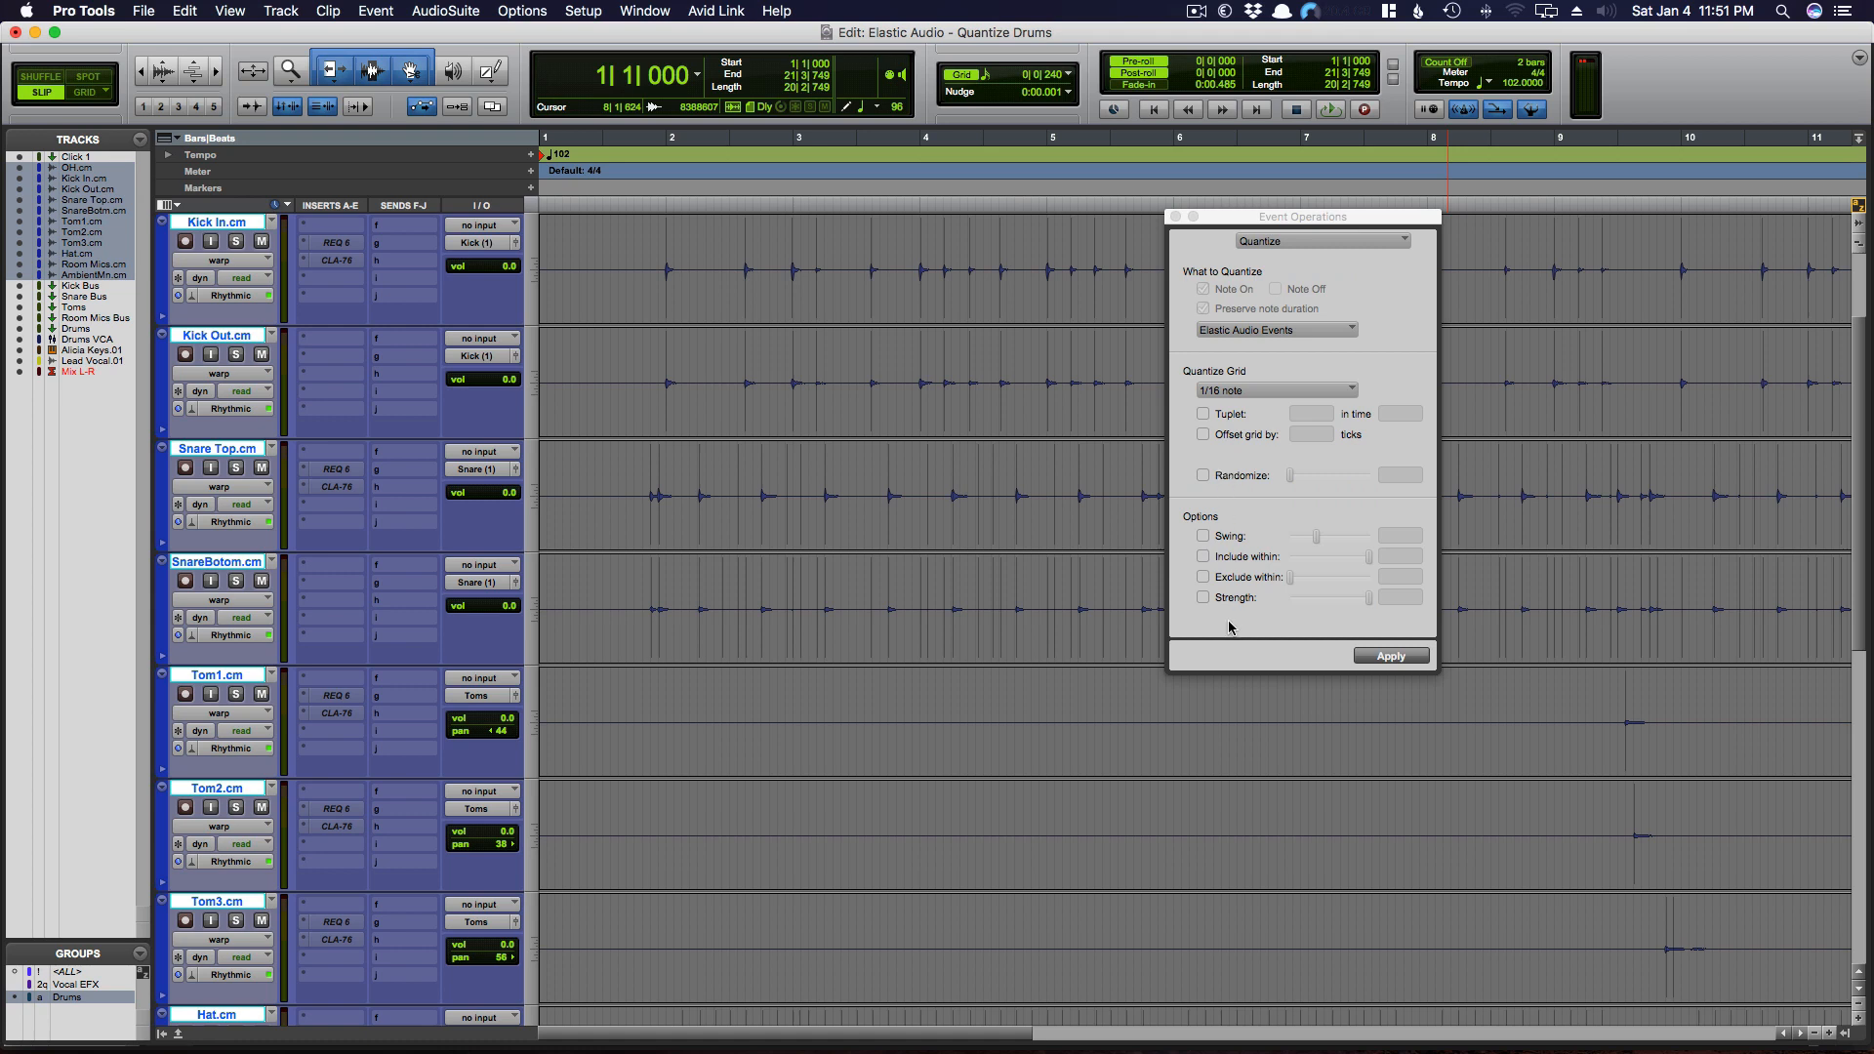
left_click(1209, 599)
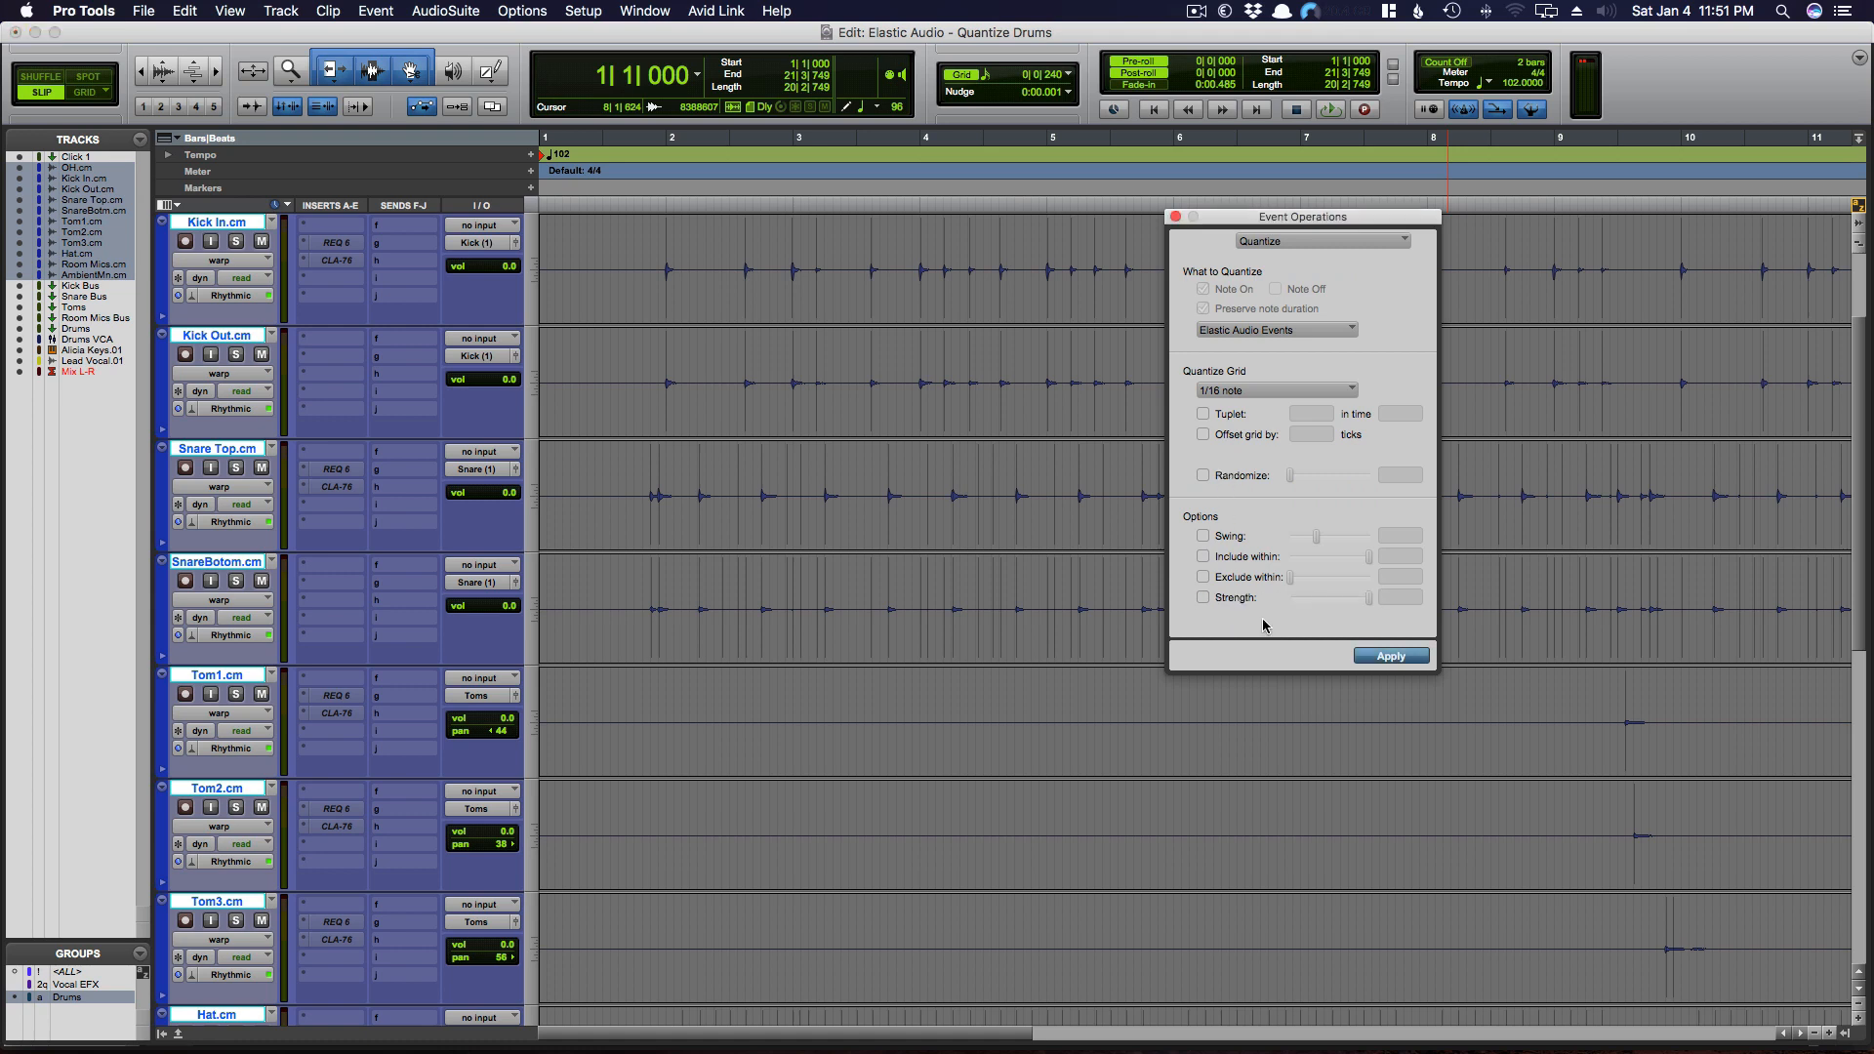
key("t")
key("t")
scroll(773, 517, "right", 3)
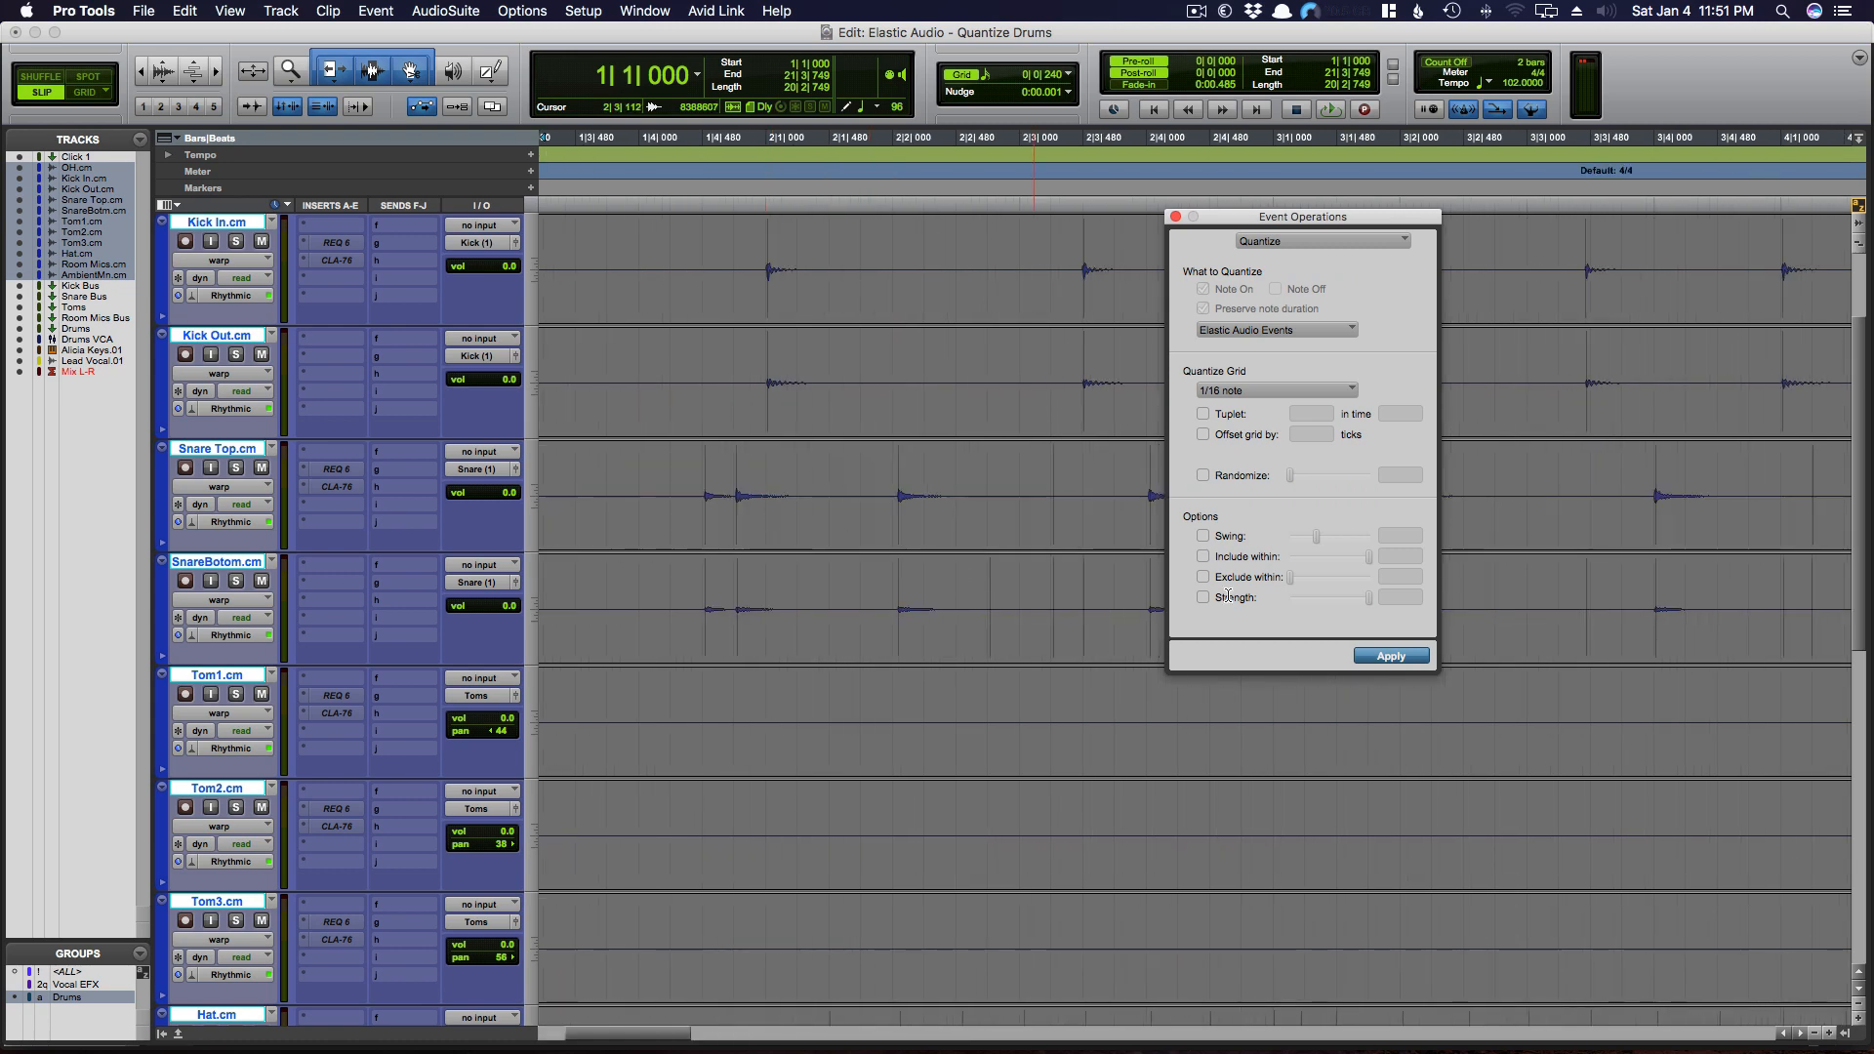
left_click(1390, 657)
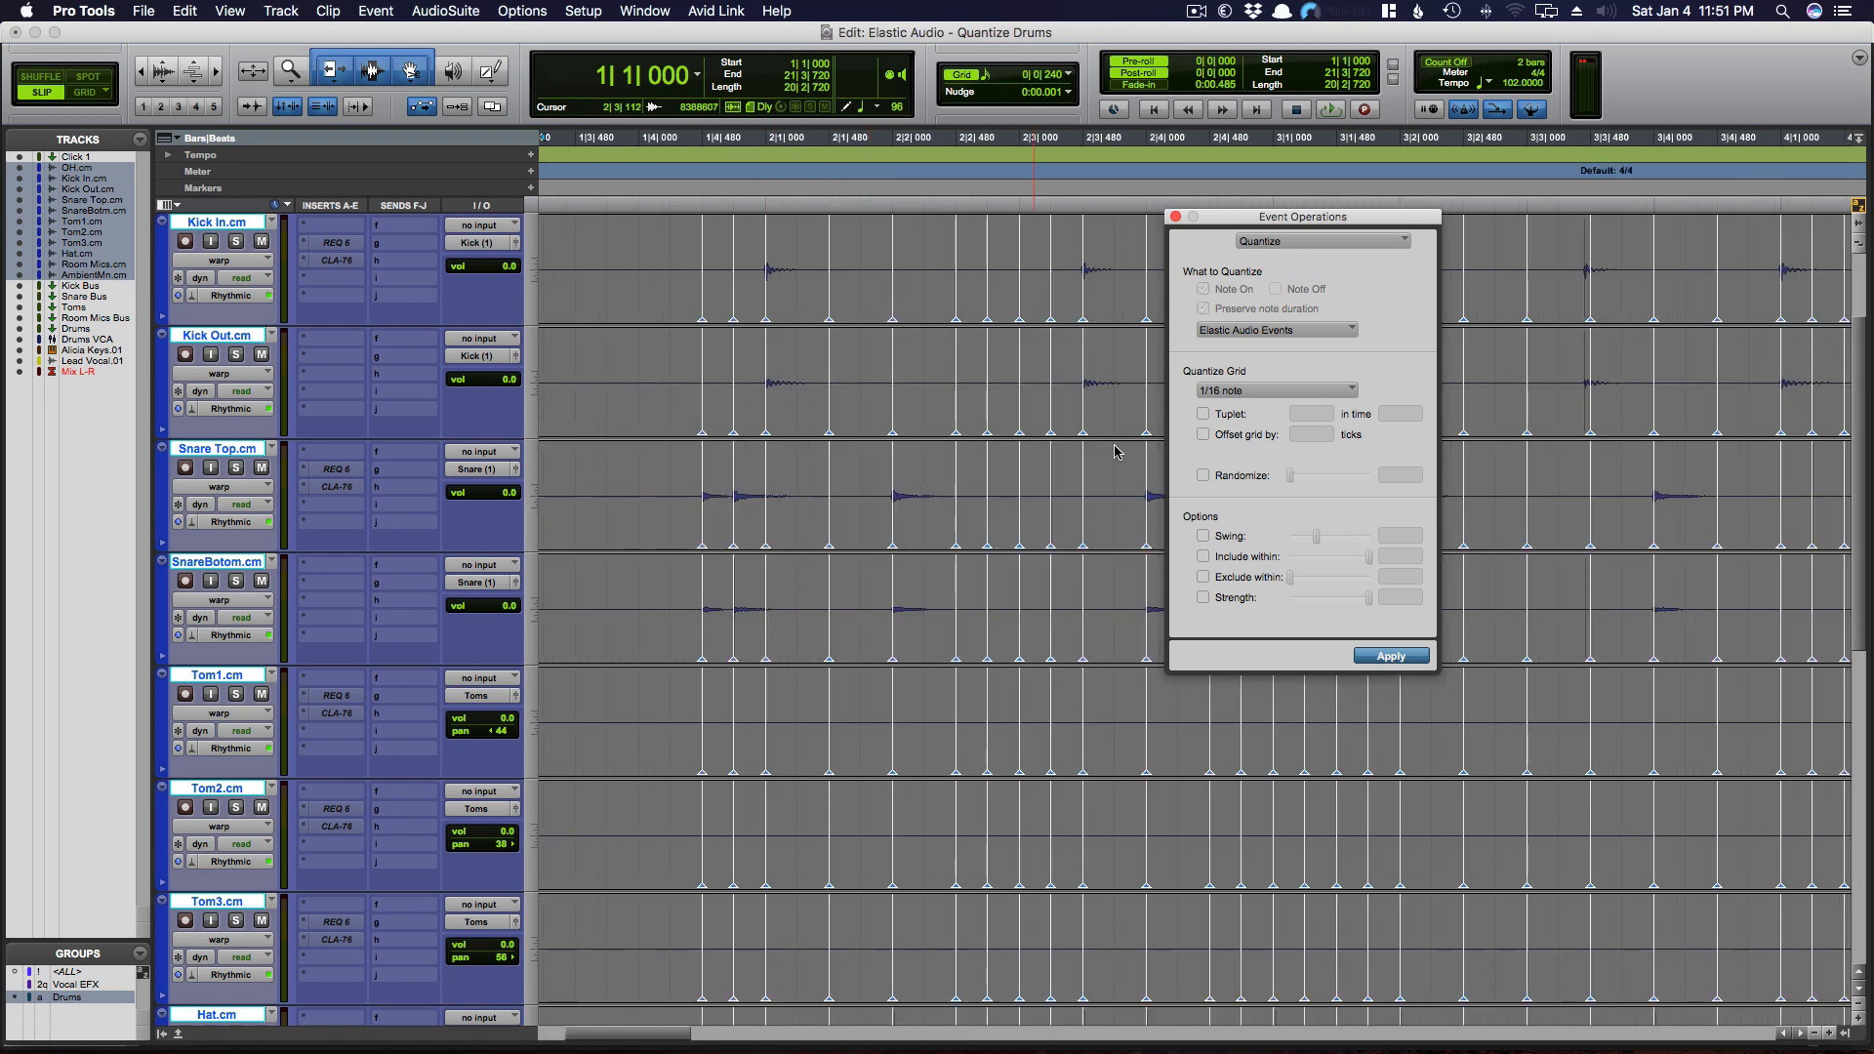
- Place the edit cursor just before the first quantized snare hit and enlarge the drum waveforms' displayed height
left_click(664, 244)
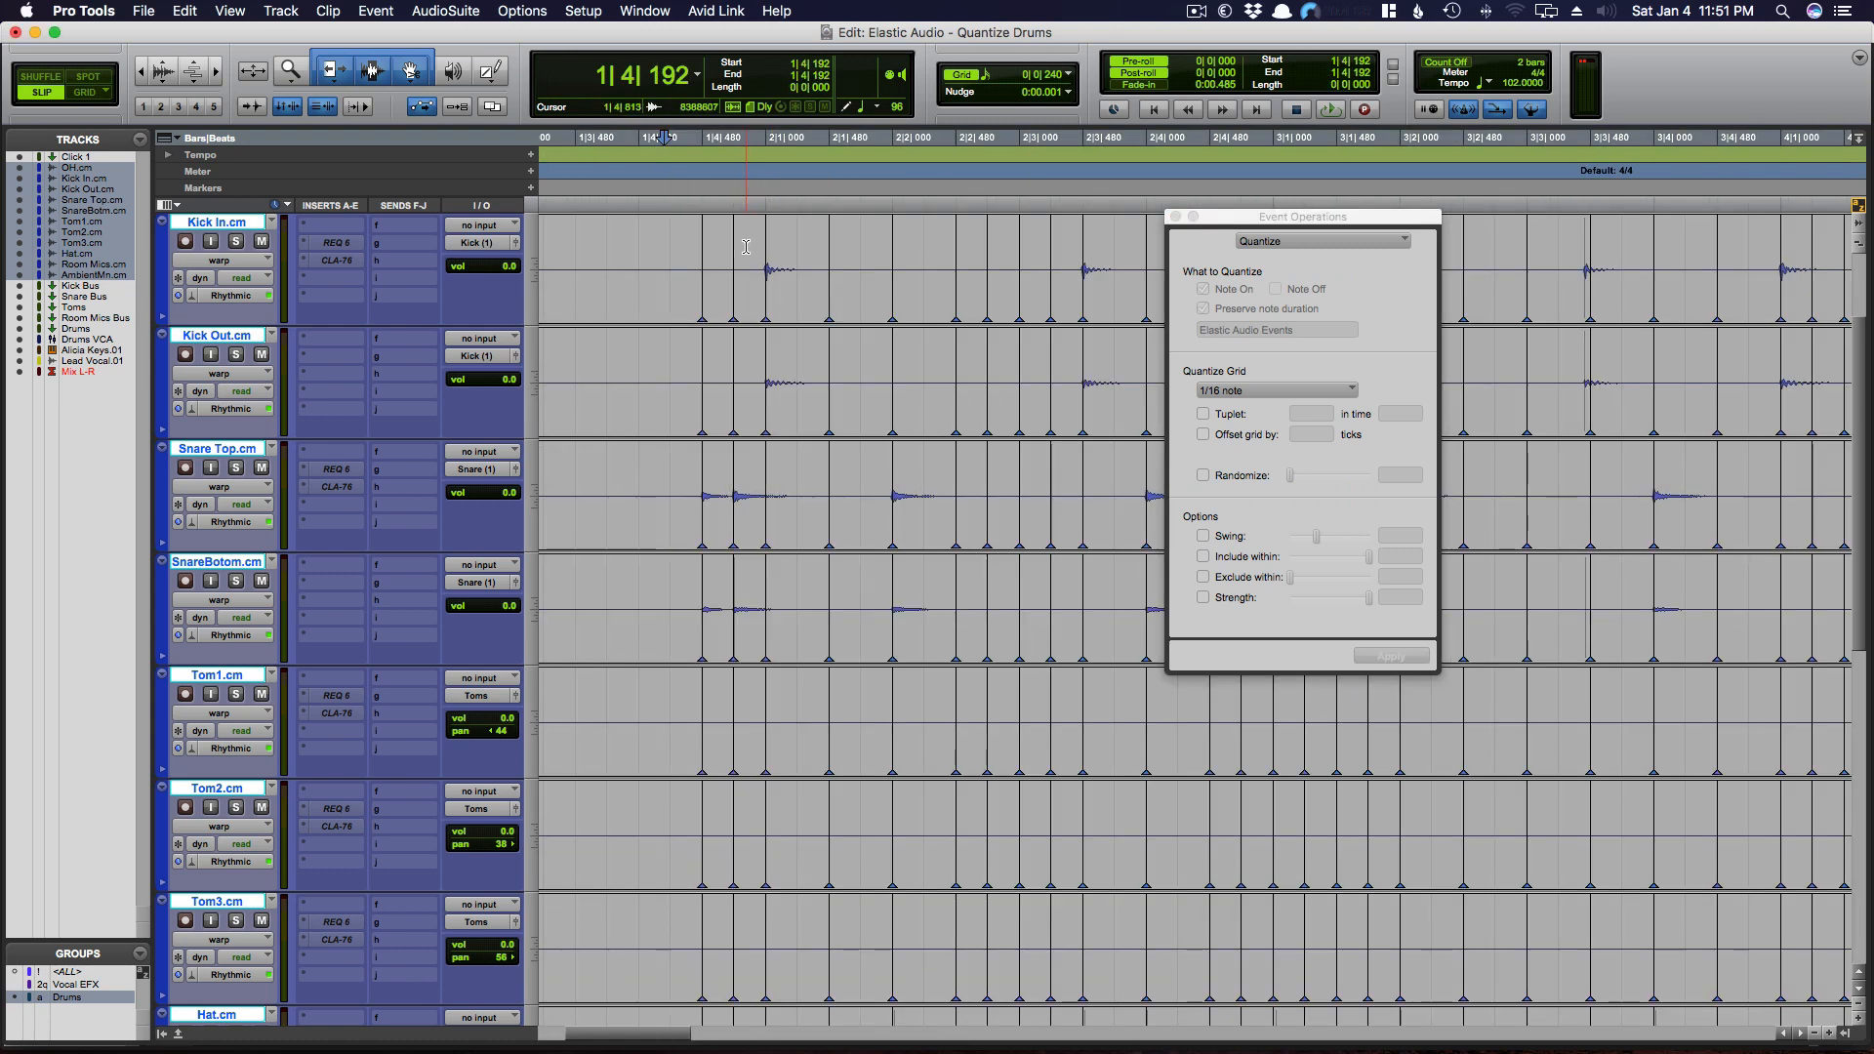
left_click_drag(747, 248, 1082, 244)
left_click(787, 242)
left_click(696, 241)
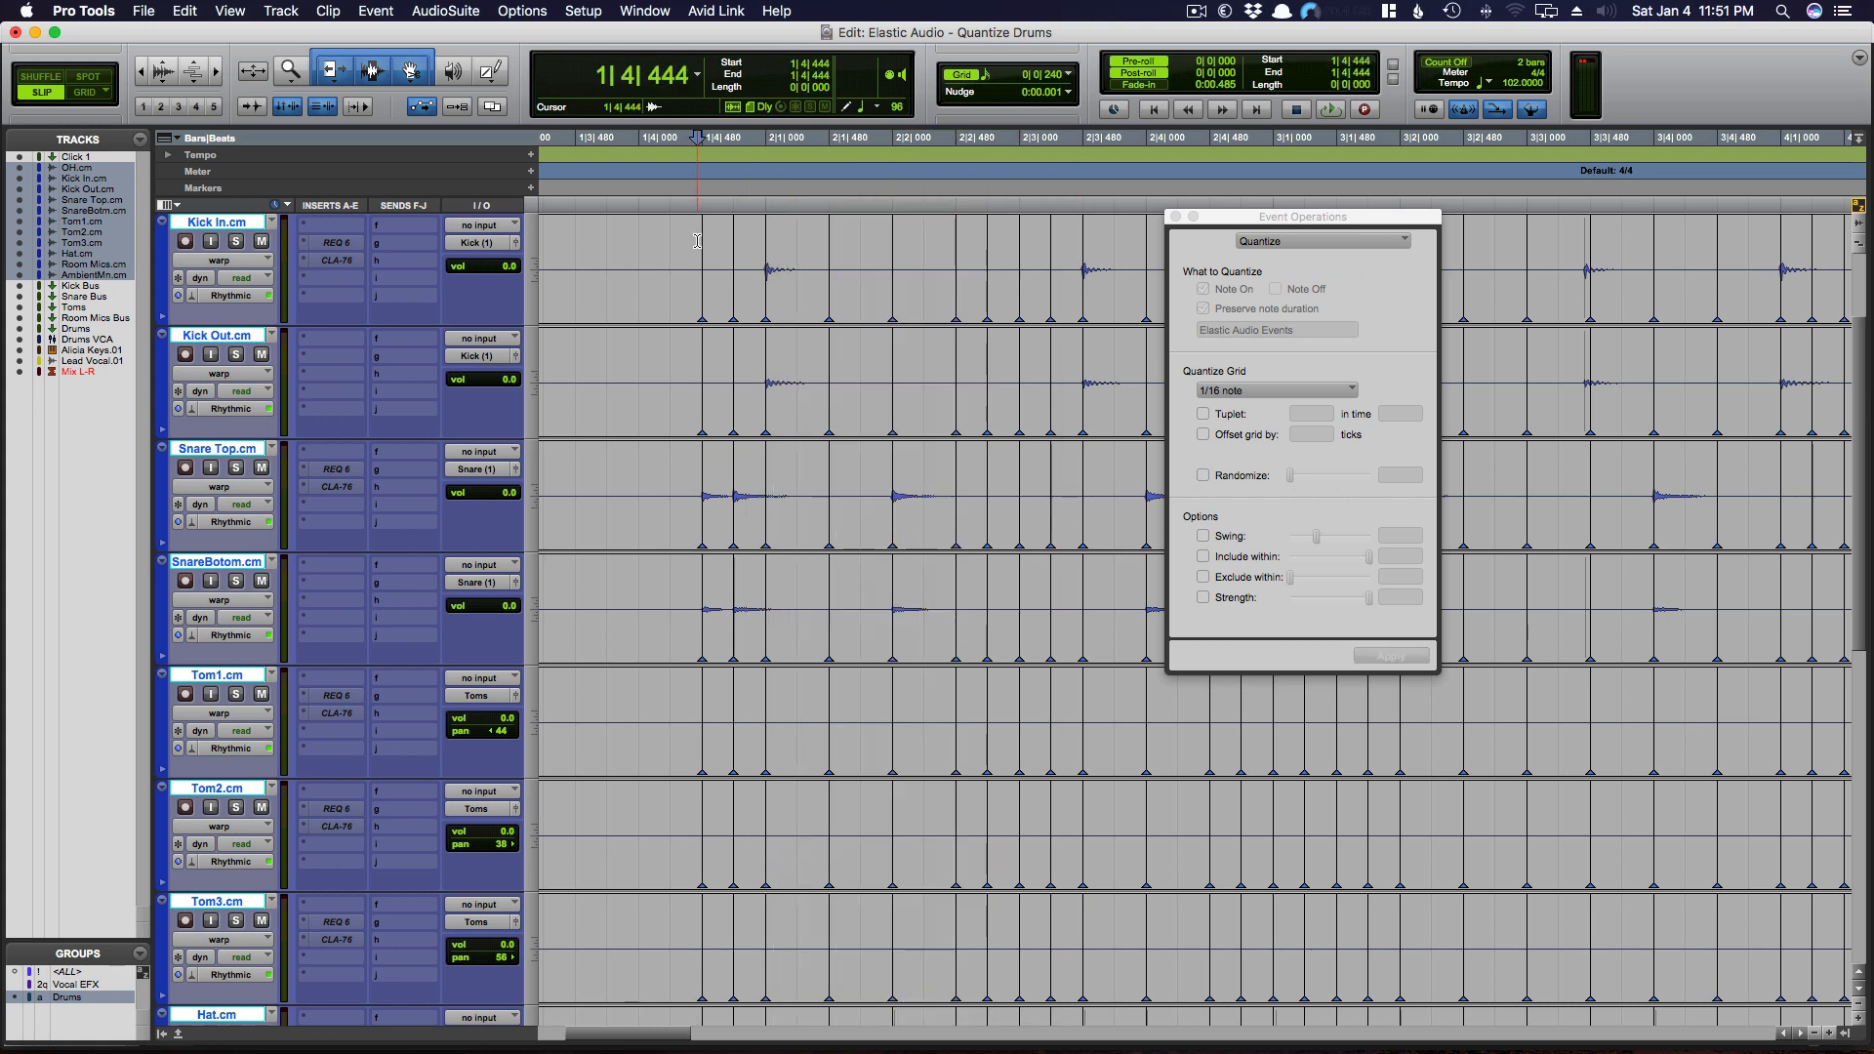
key("alt+super+]")
key("alt+super+]")
key("alt+super+]")
key("alt+super+]")
key("alt+super+[")
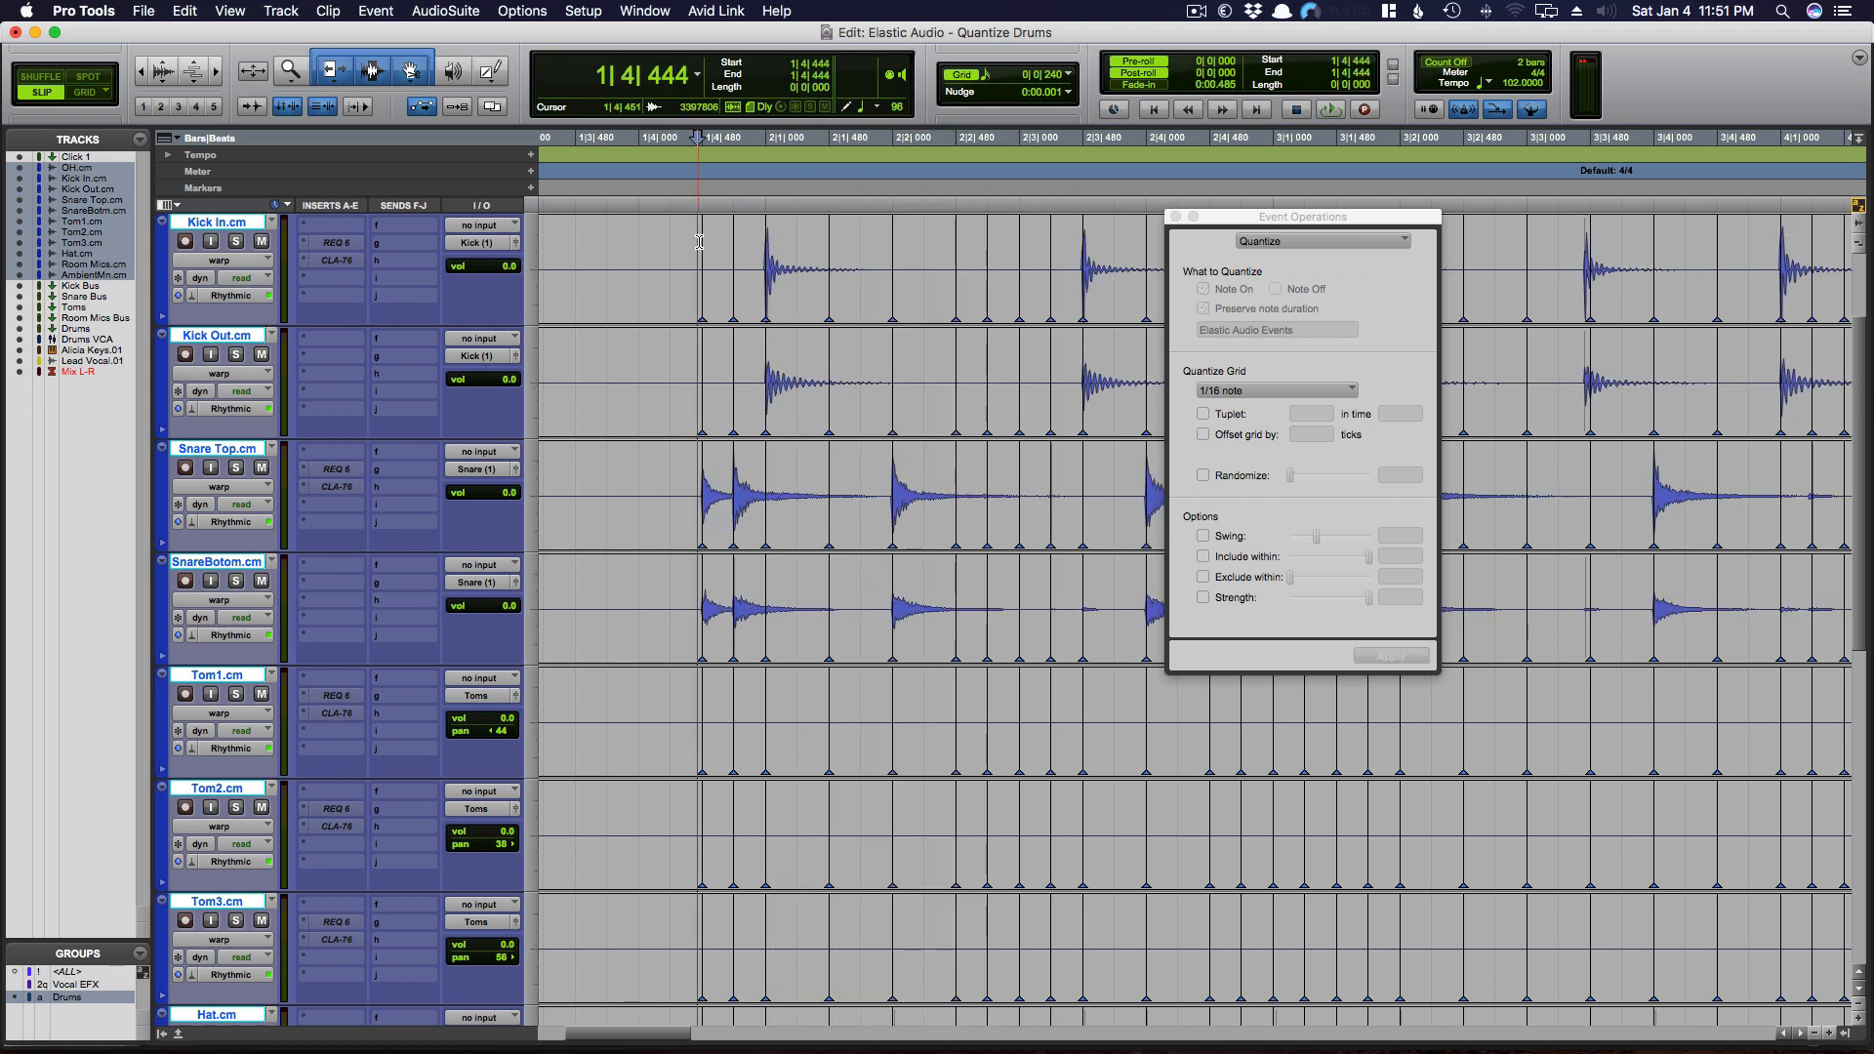
- Undo and redo the drum quantization to compare the hit positions before and after
key("super+a")
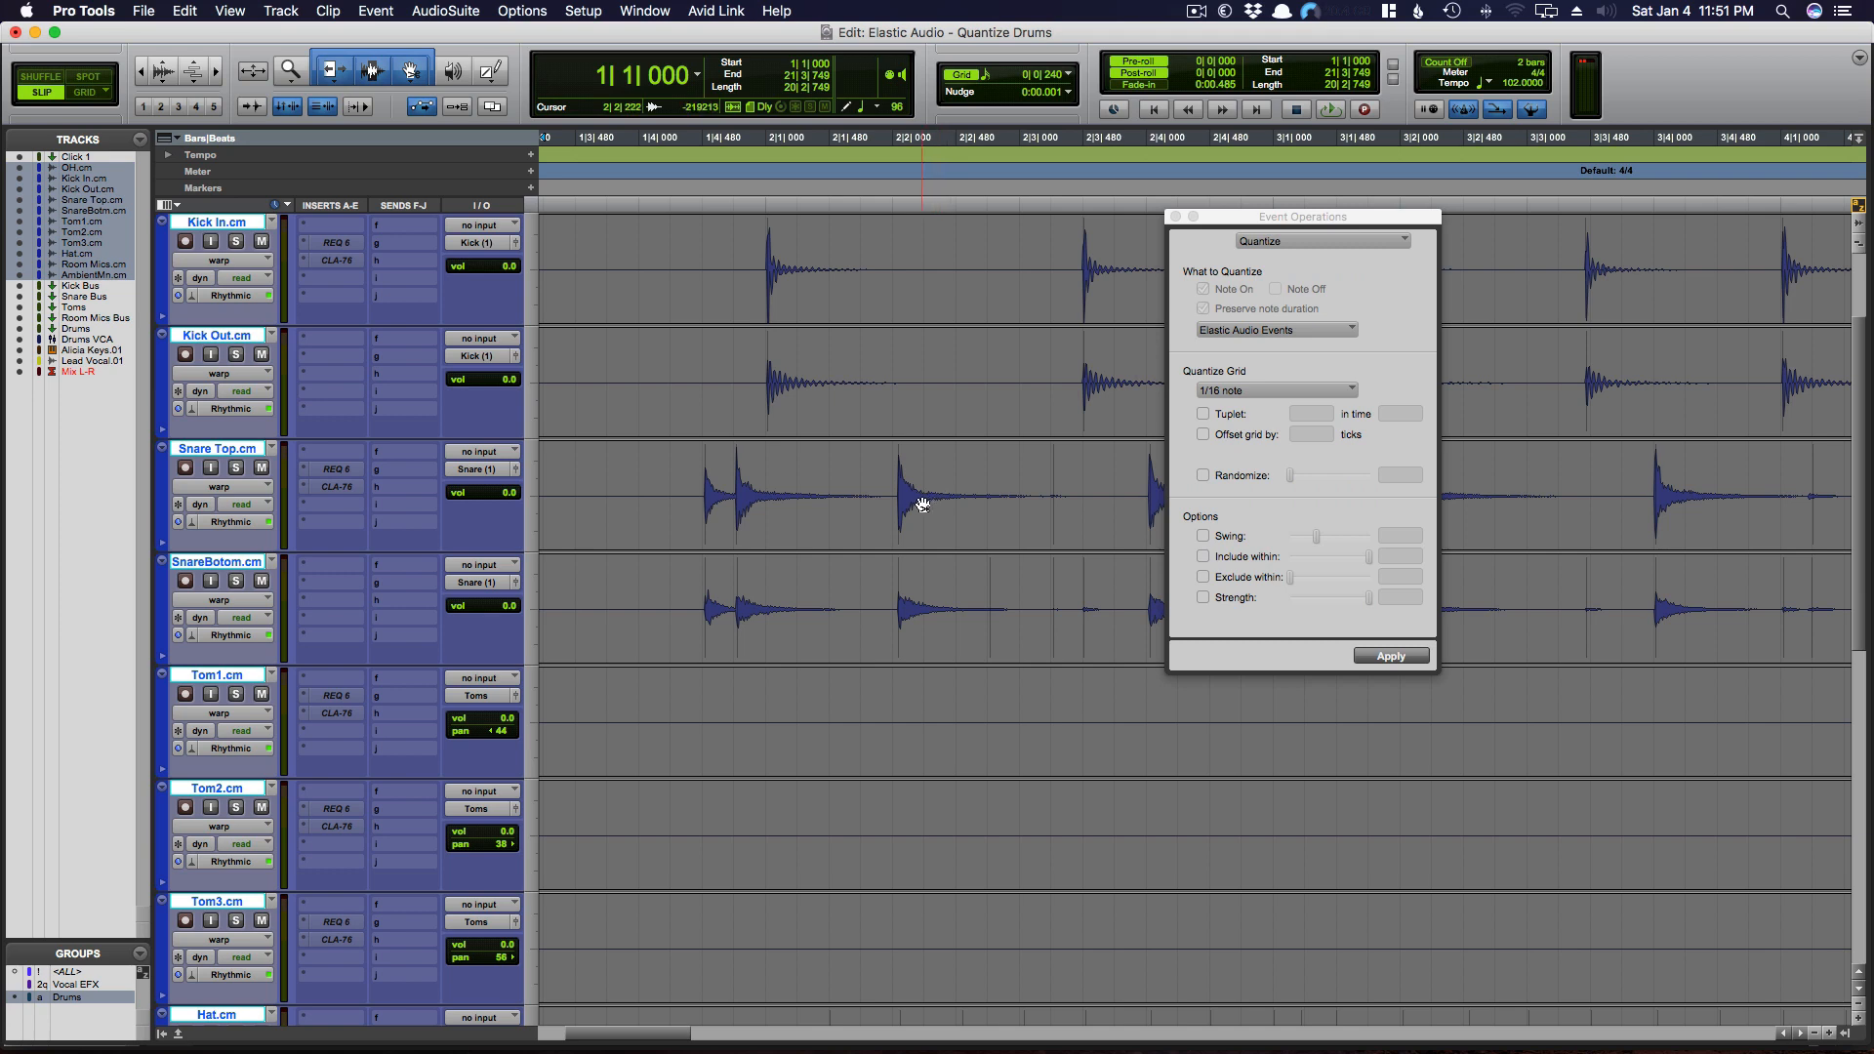
key("Return")
key("super+z")
key("super+shift+z")
- Play the quantized drums from the empty space before the first snare hit through bar 15, following the waveforms across all drum tracks
left_click(632, 473)
key("r")
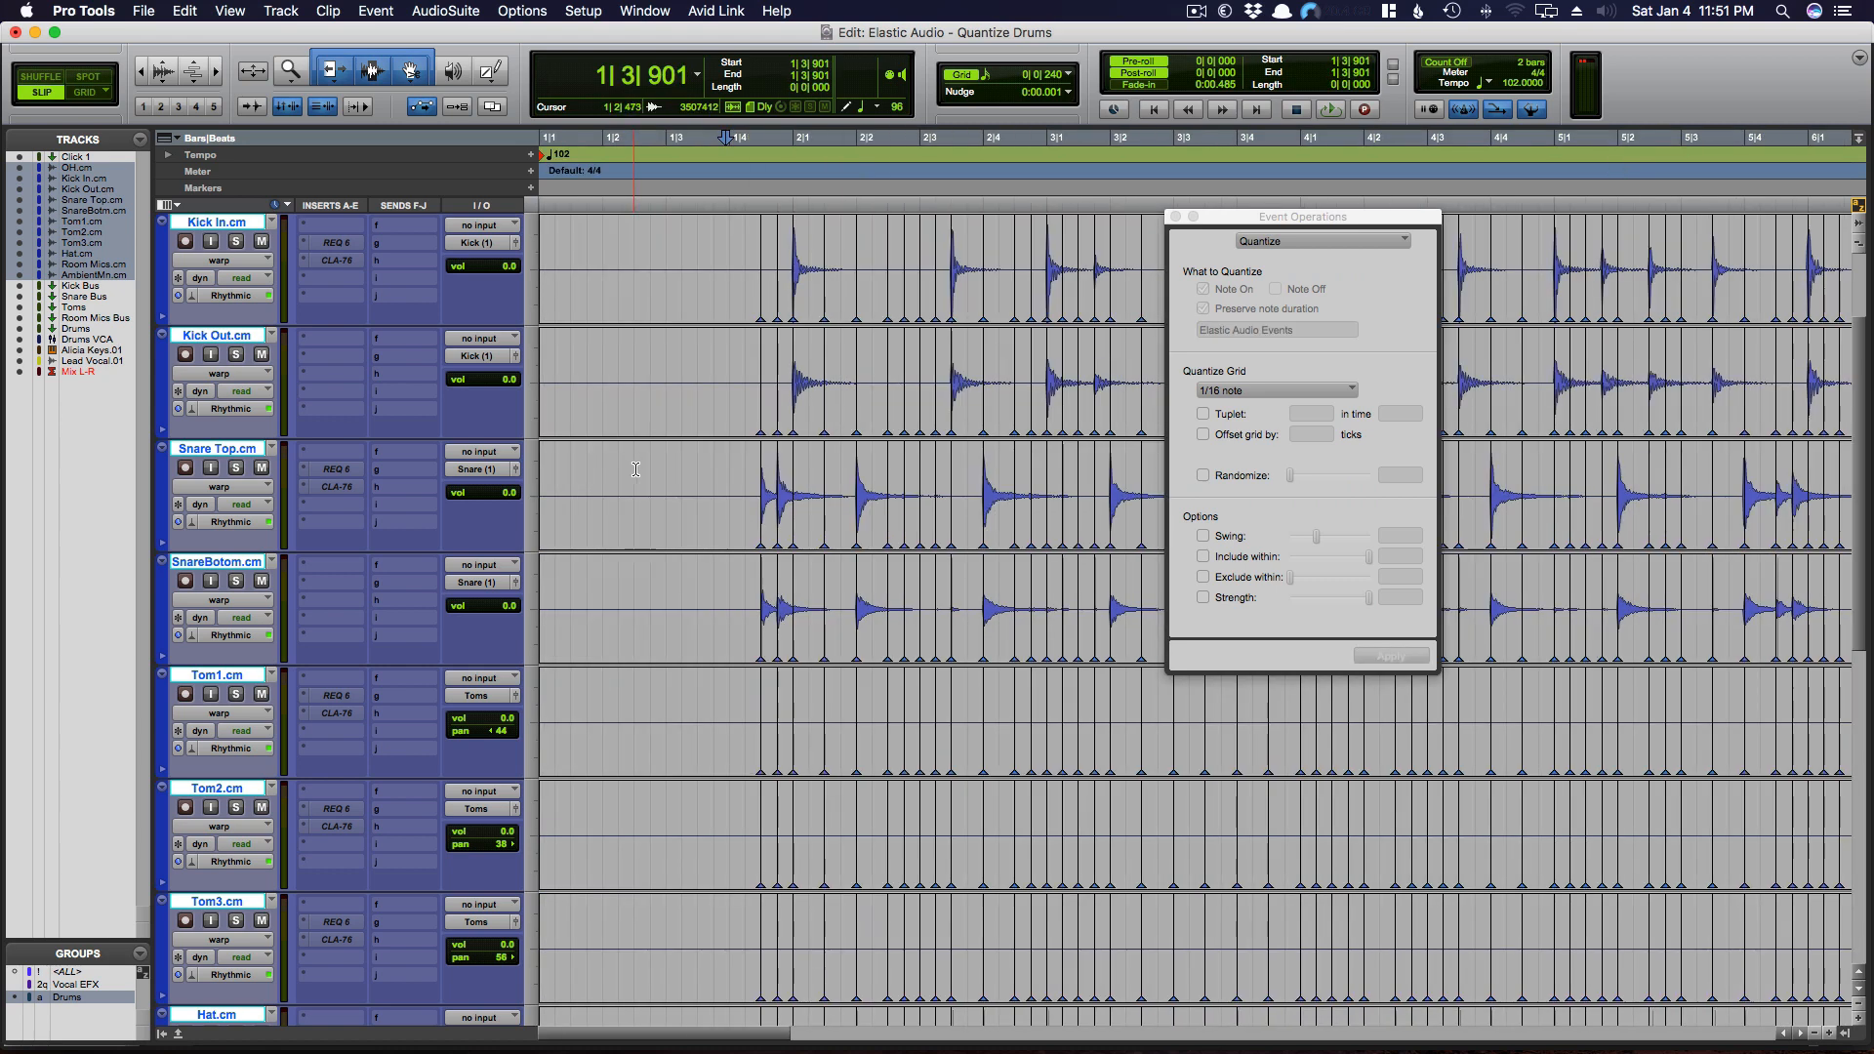
scroll(635, 470, "right", 5)
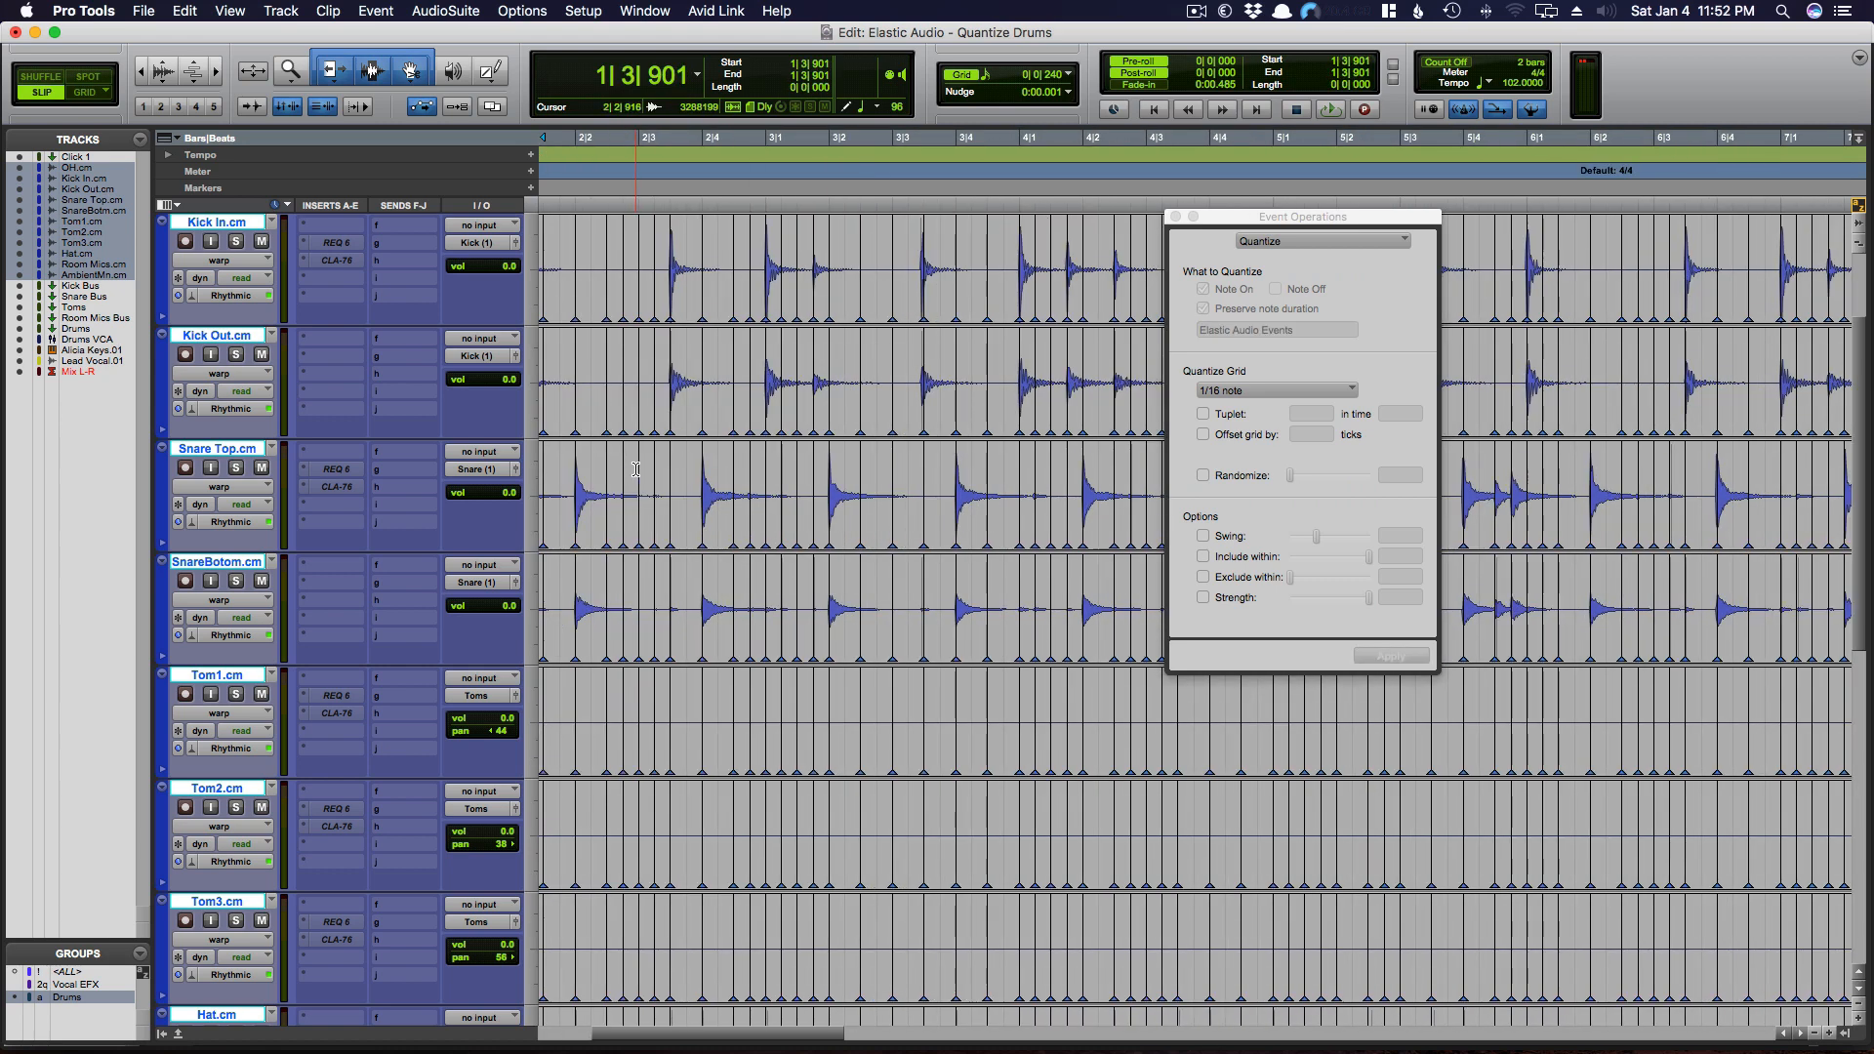
key("r")
key("space")
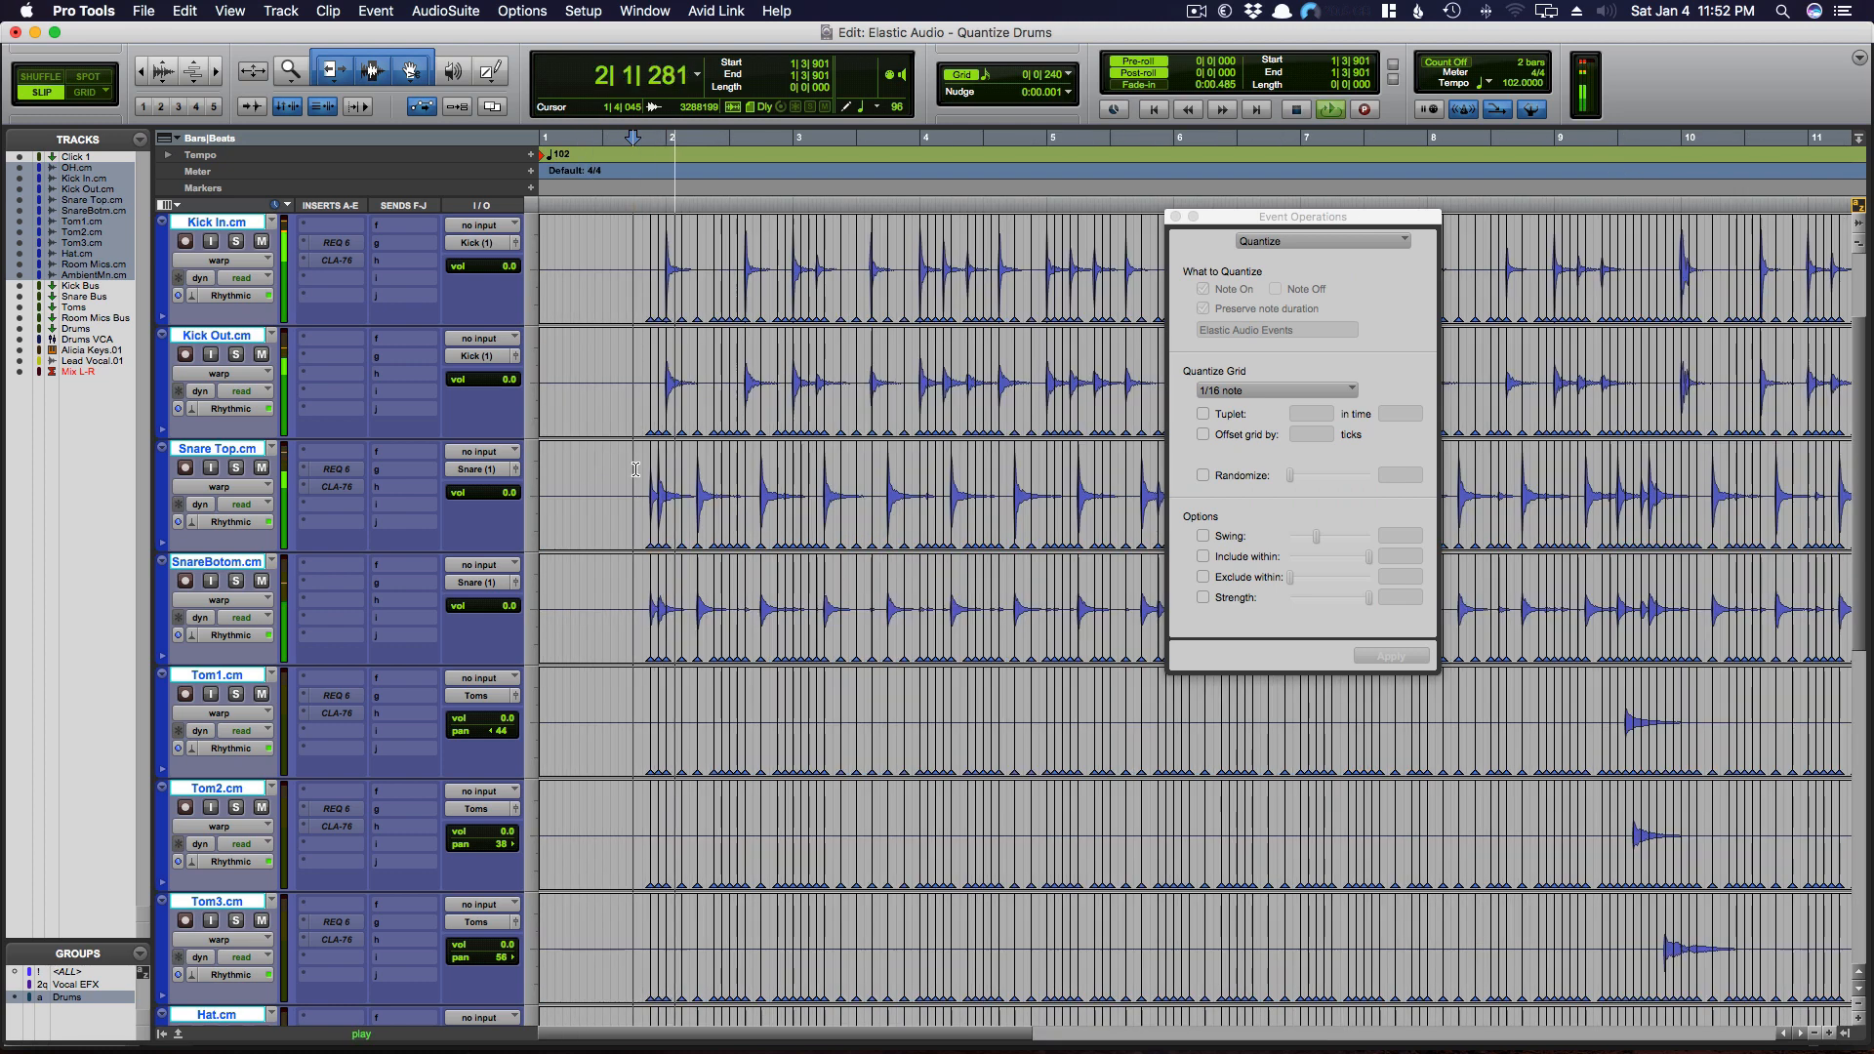
scroll(635, 469, "down", 1)
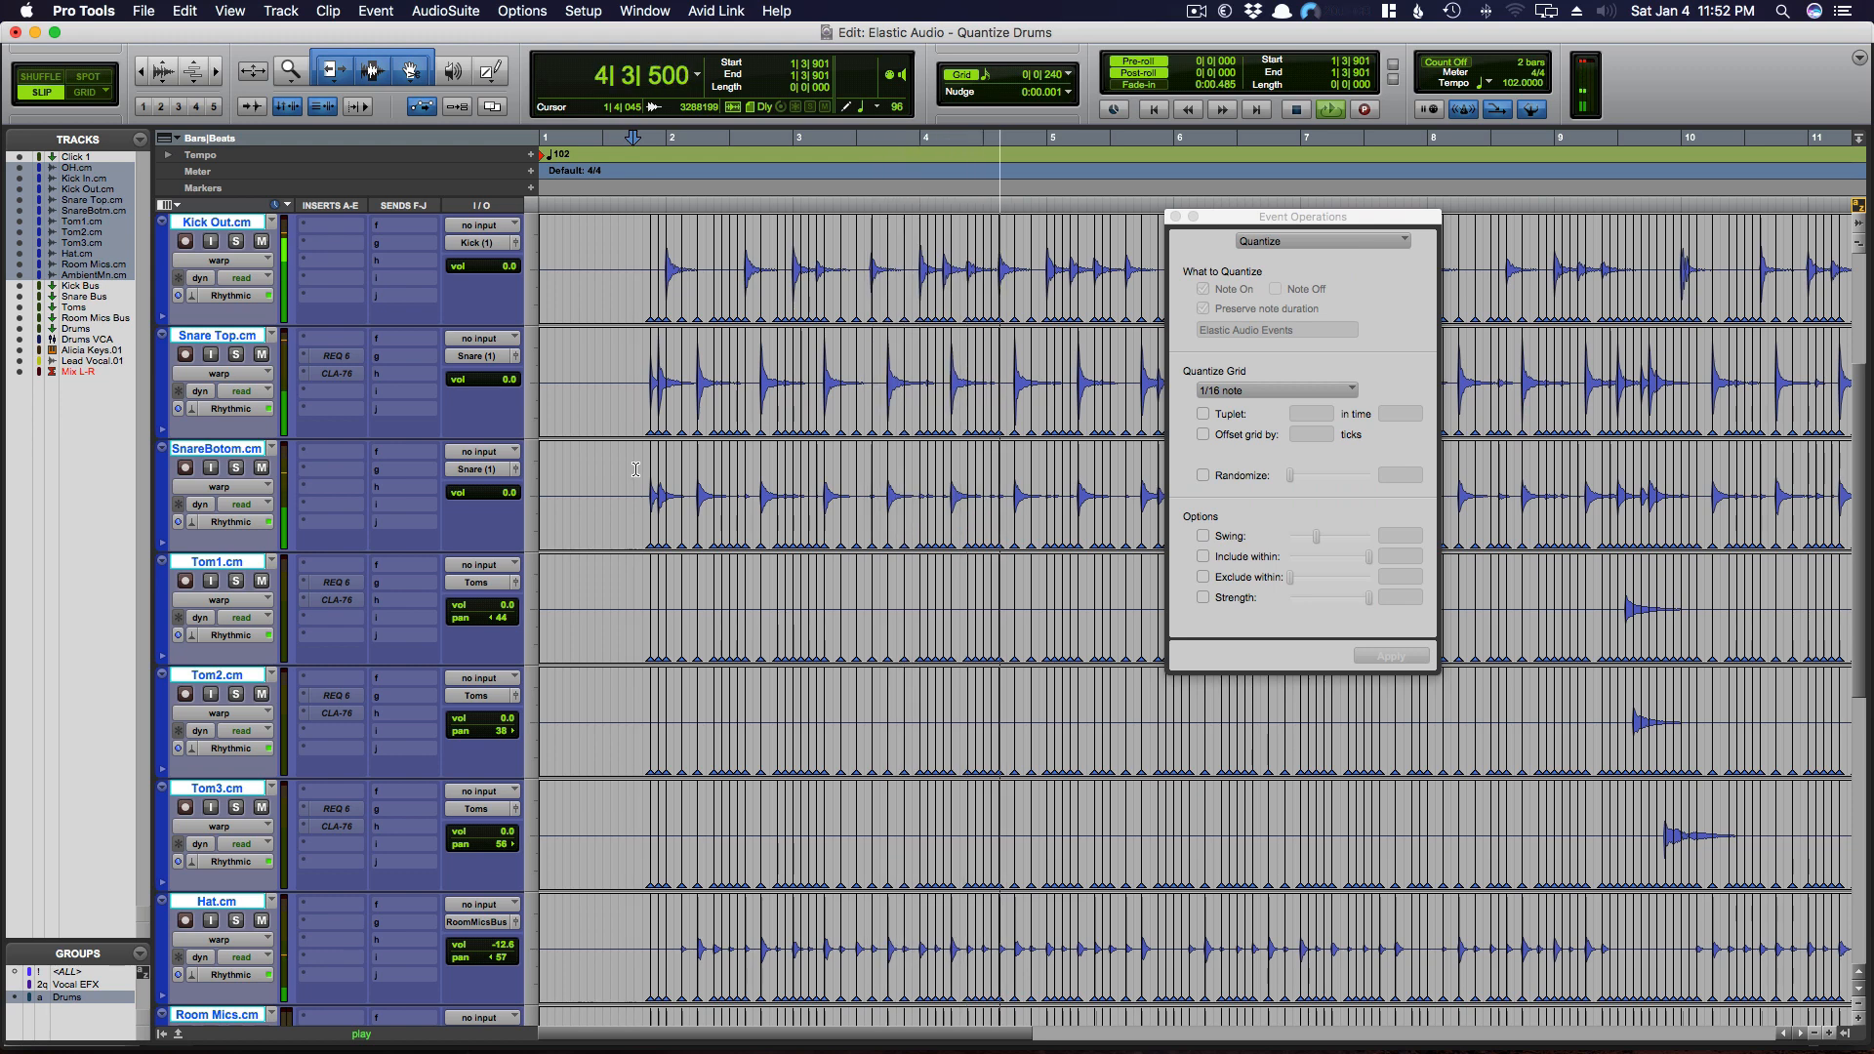
scroll(635, 469, "right", 3)
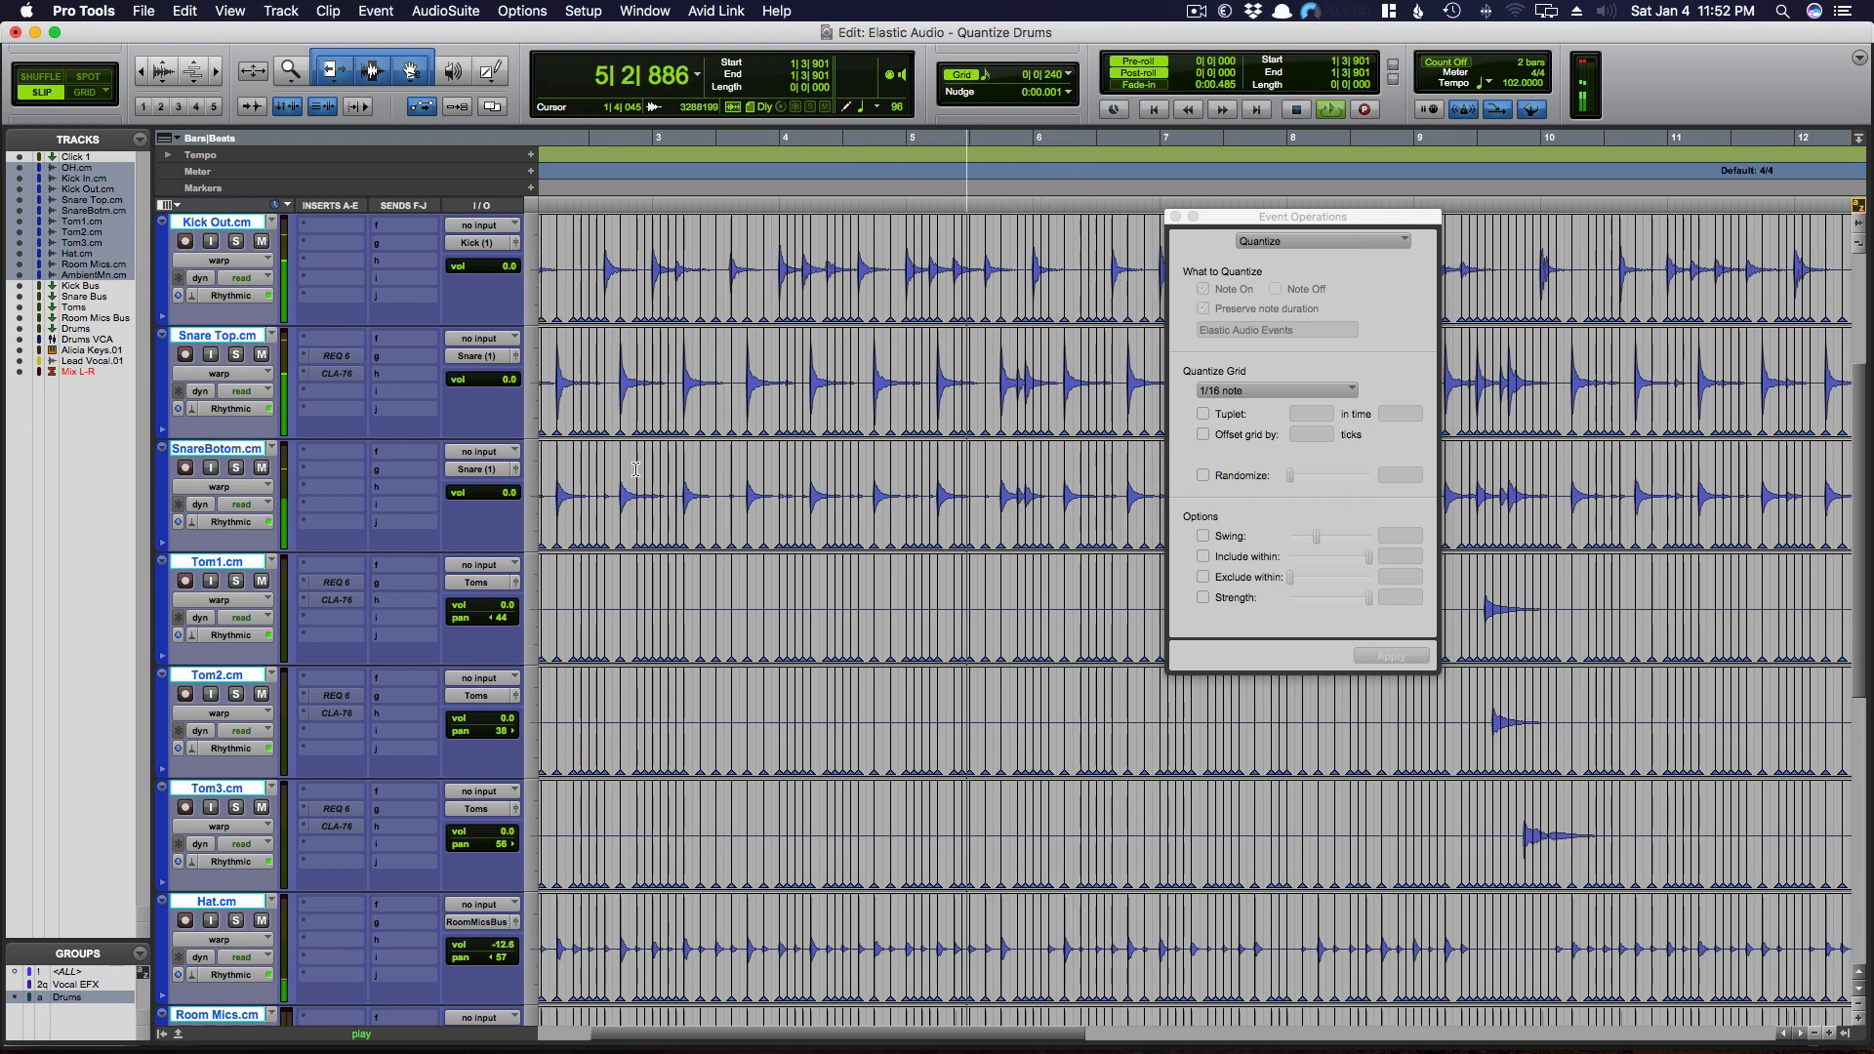
scroll(635, 469, "right", 3)
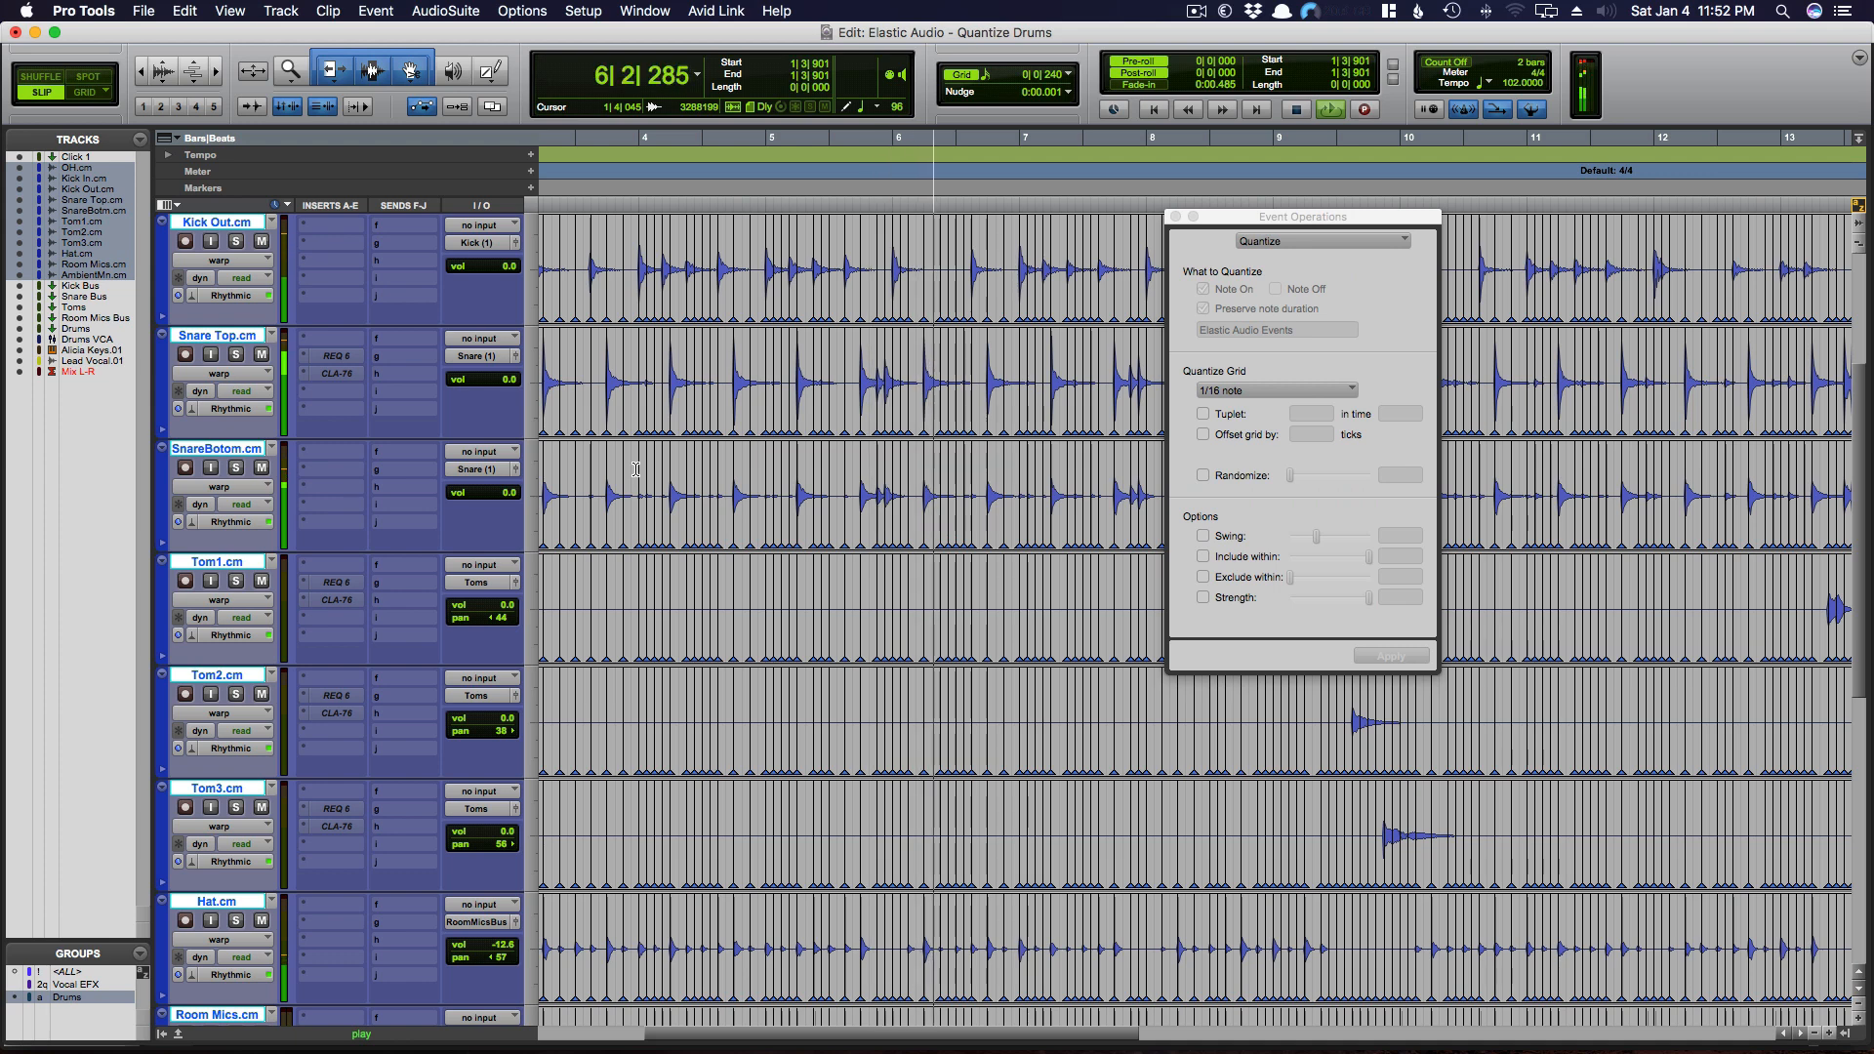
scroll(635, 469, "right", 3)
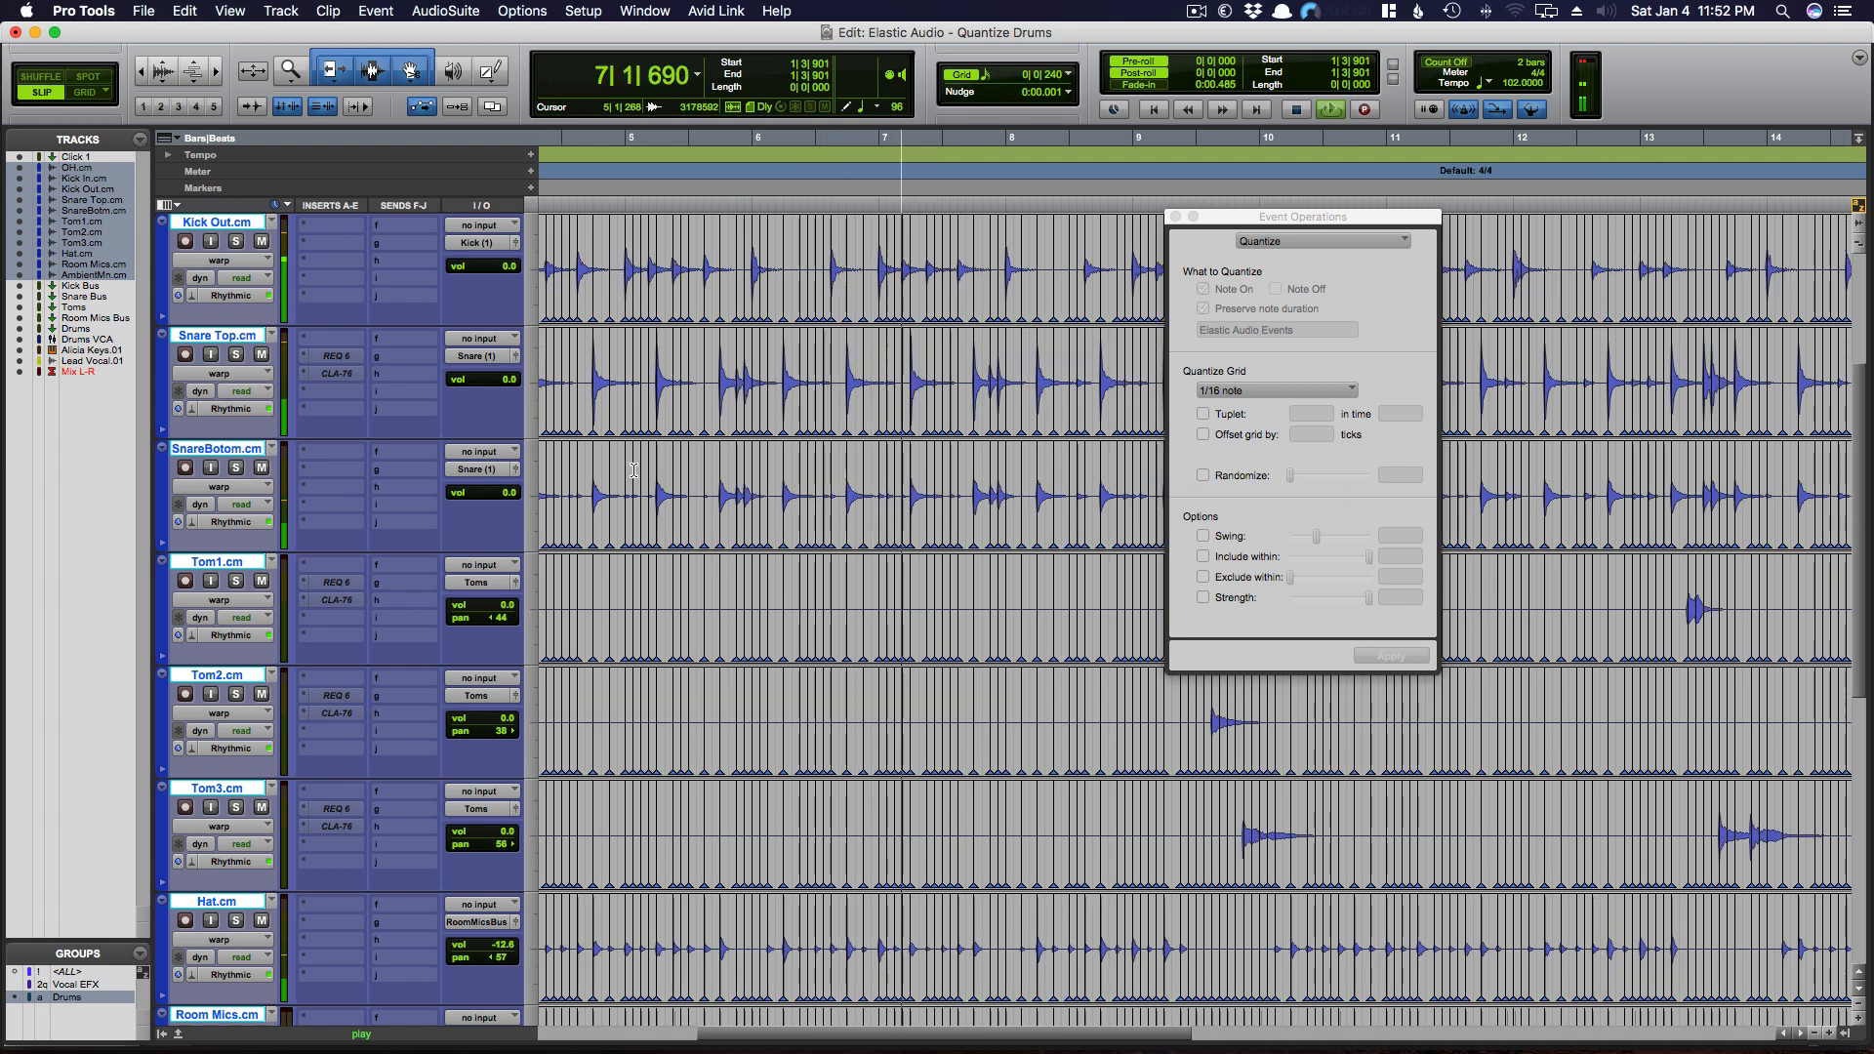
scroll(633, 470, "right", 3)
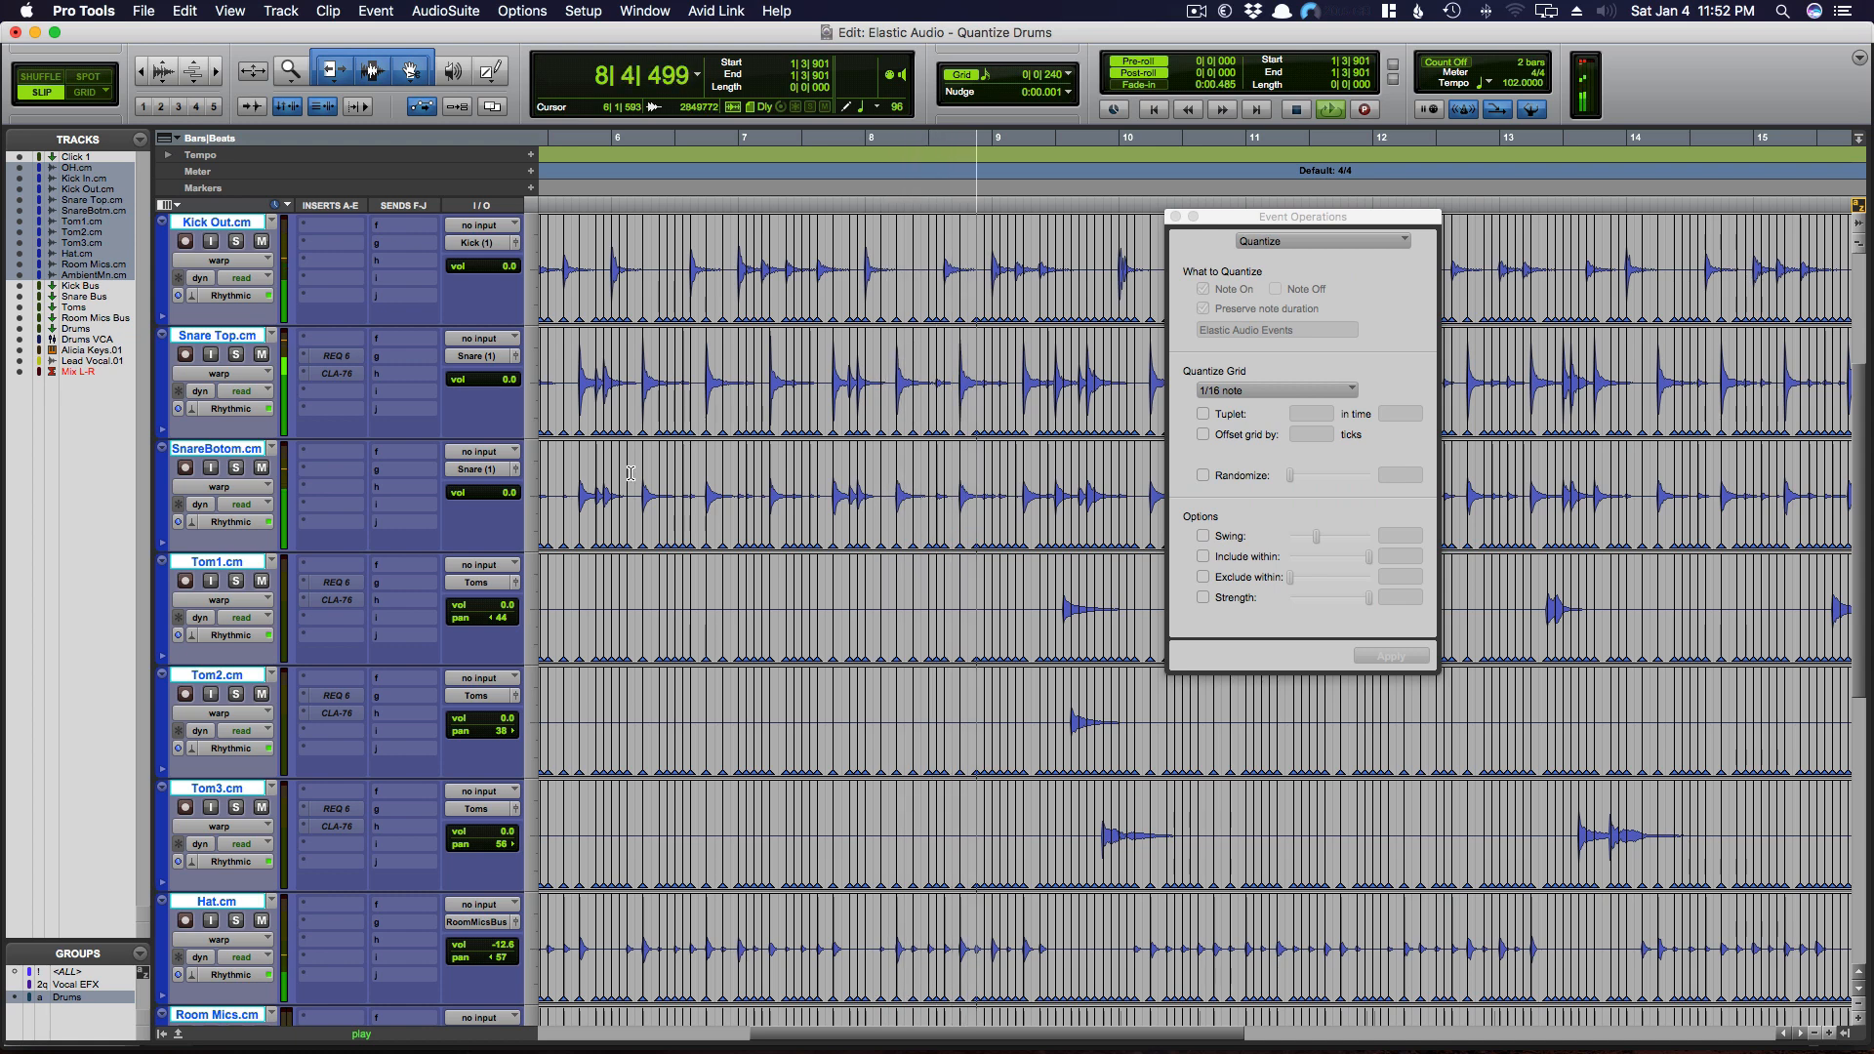
scroll(630, 473, "right", 3)
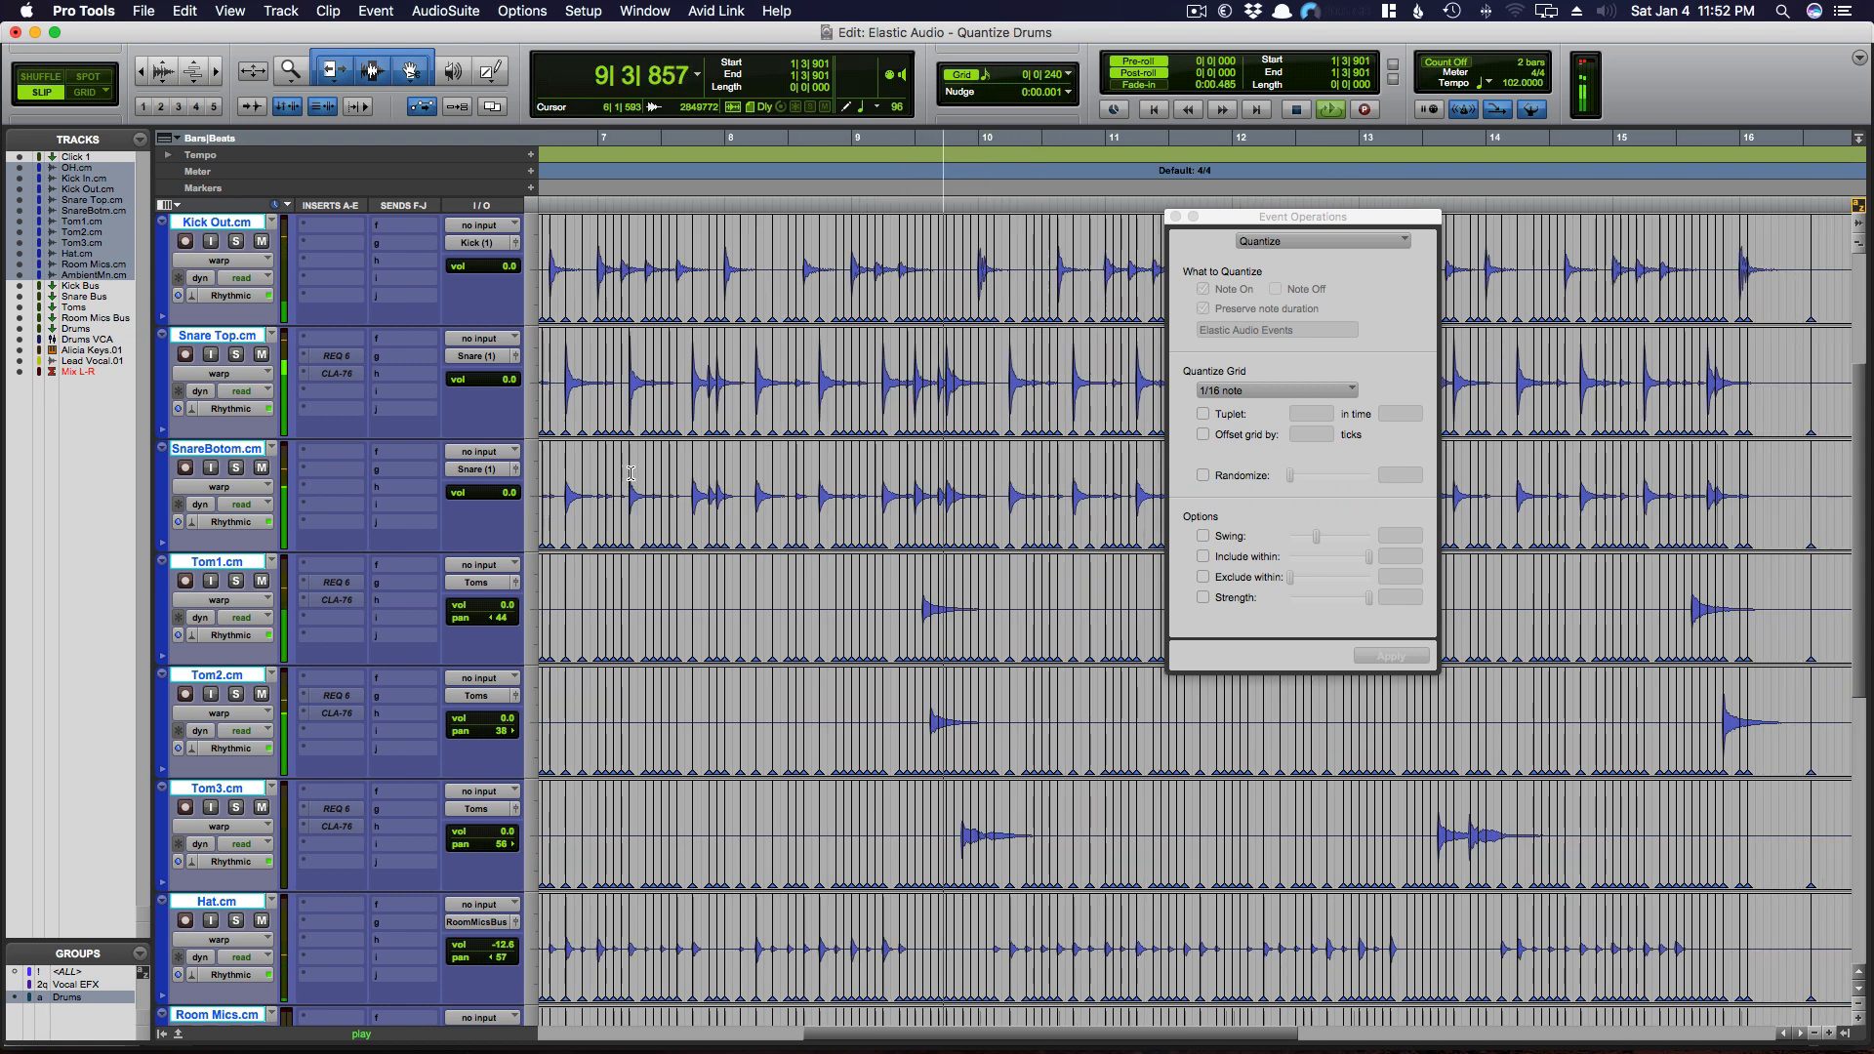
scroll(630, 474, "right", 3)
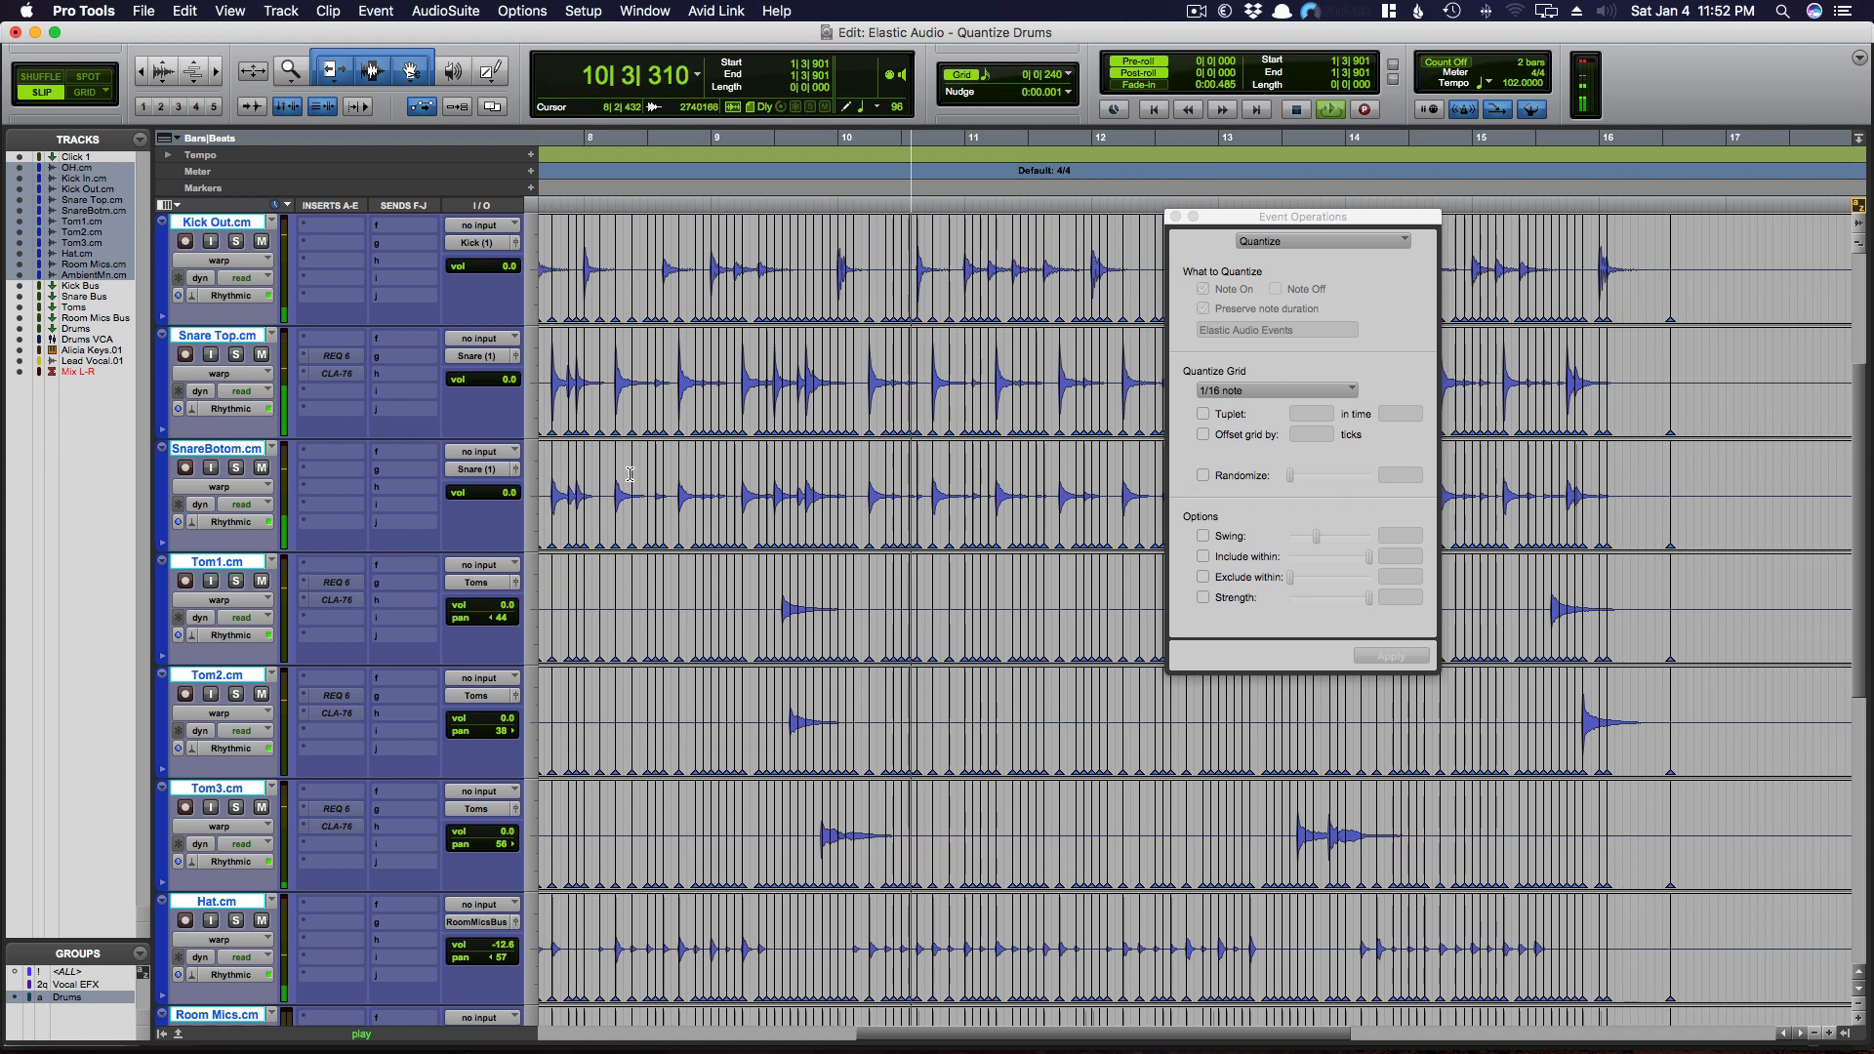
scroll(630, 474, "right", 3)
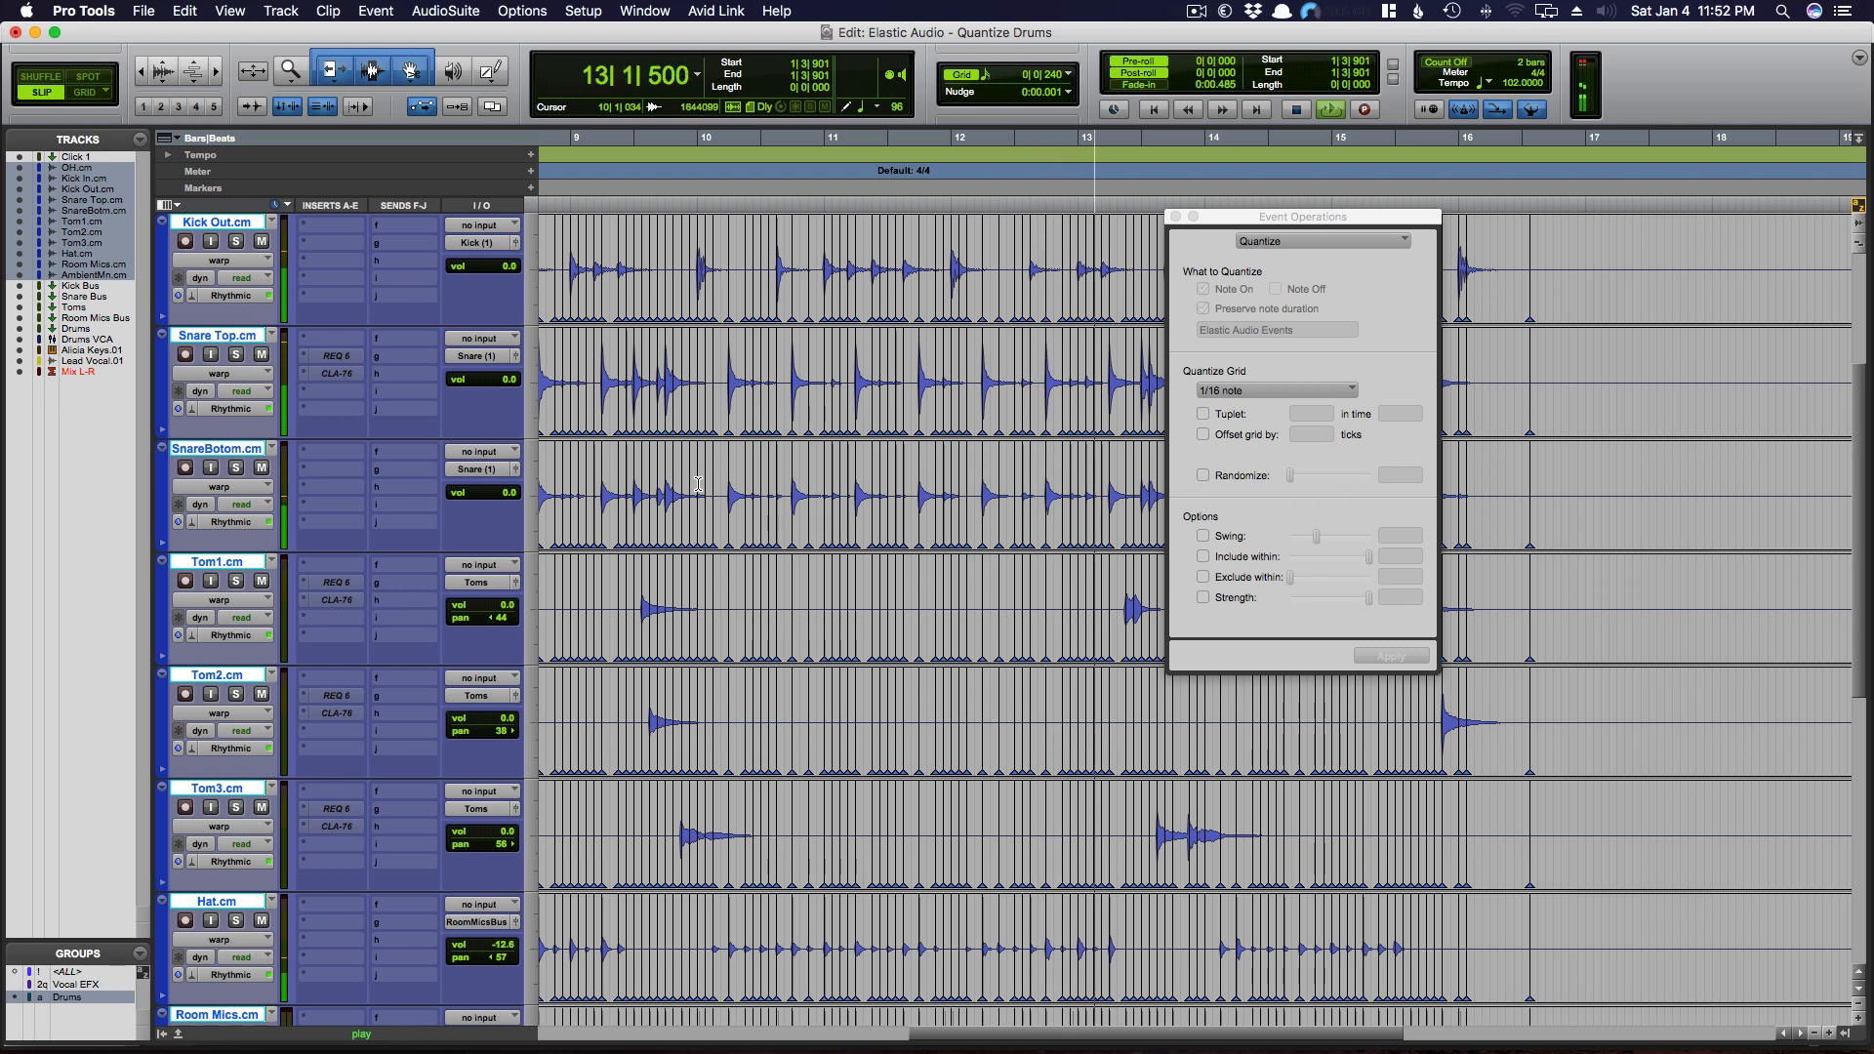
scroll(698, 484, "right", 5)
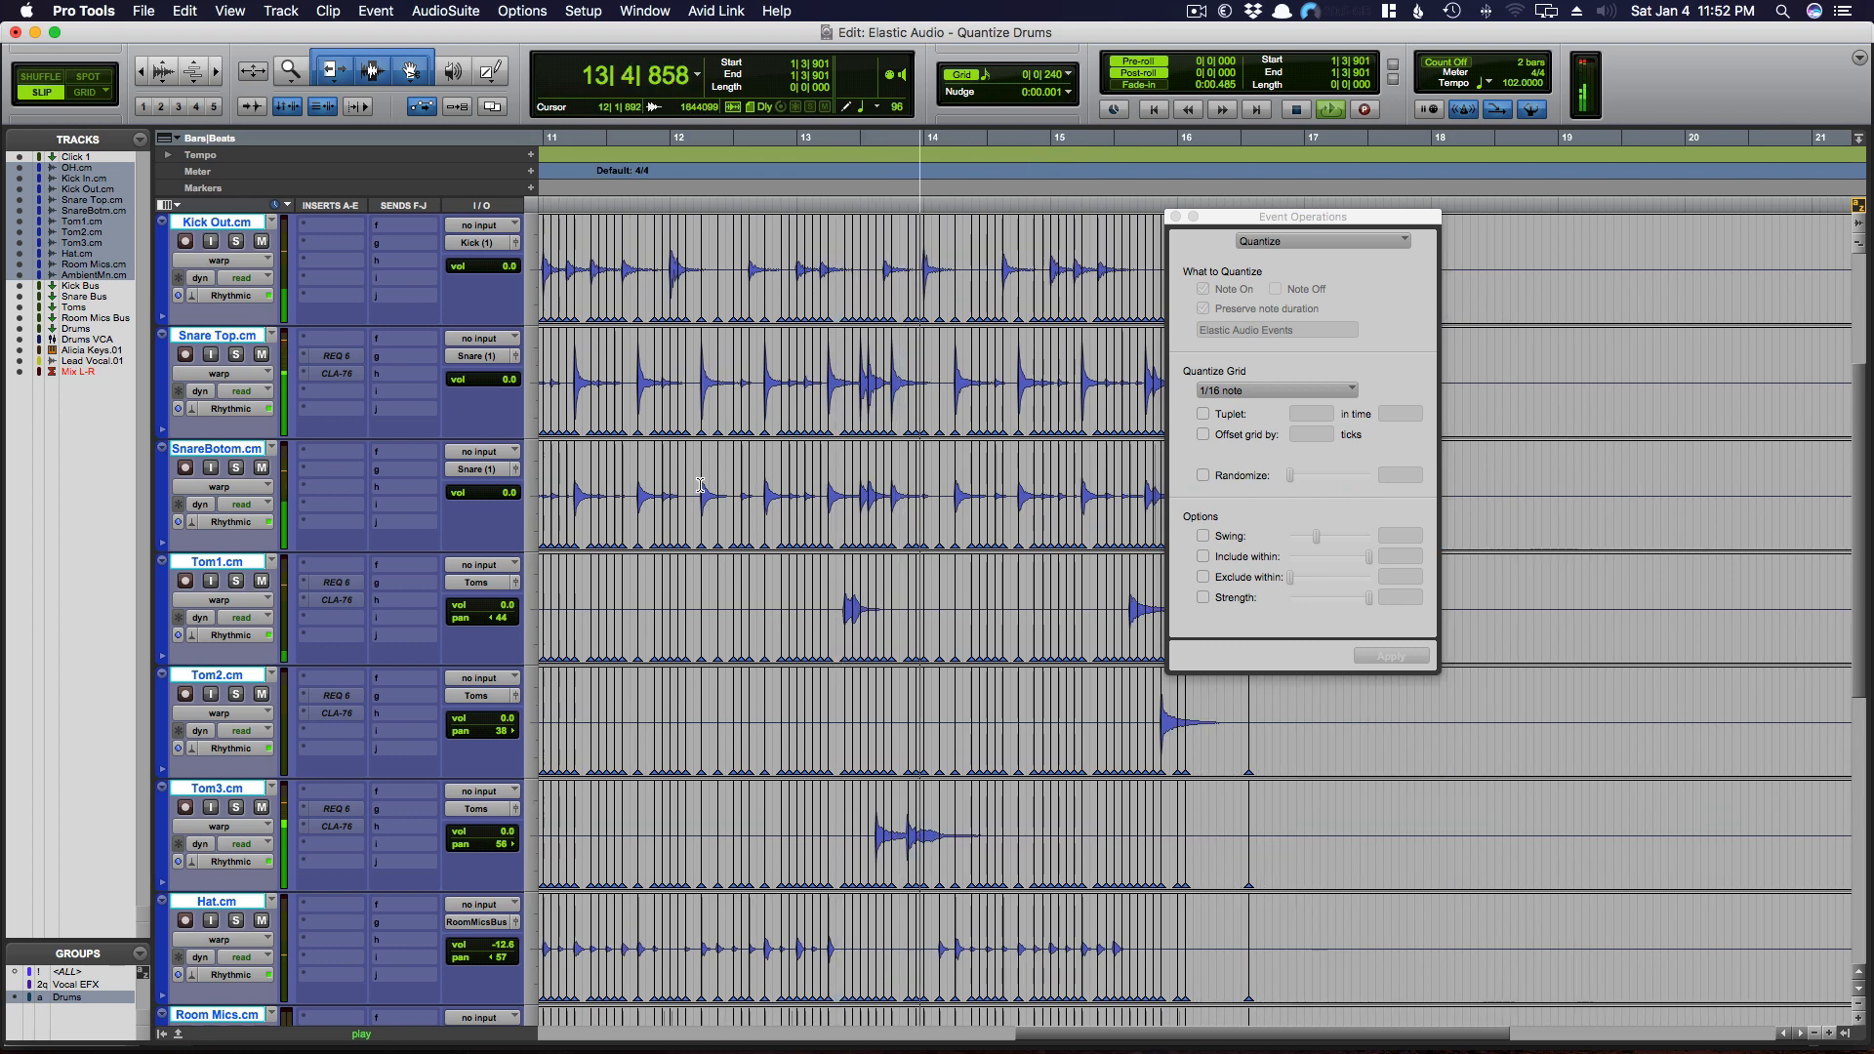
scroll(701, 485, "right", 3)
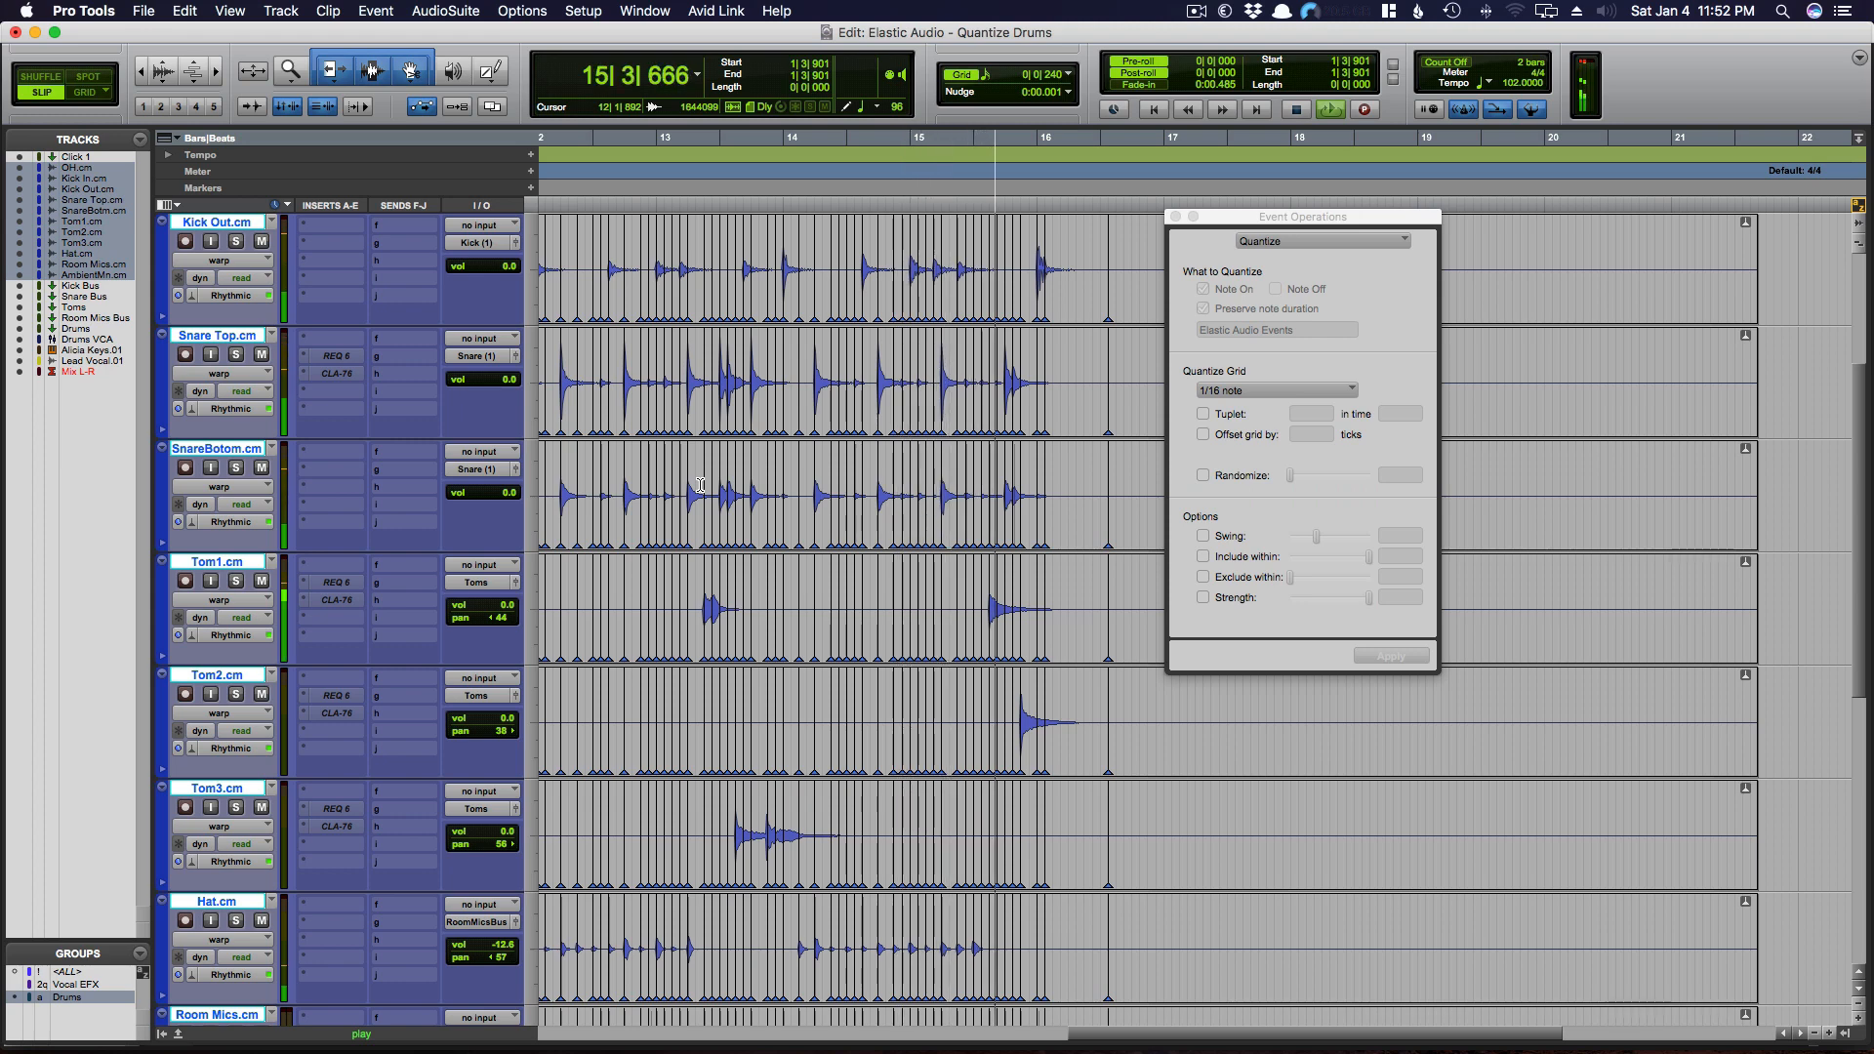
key("space")
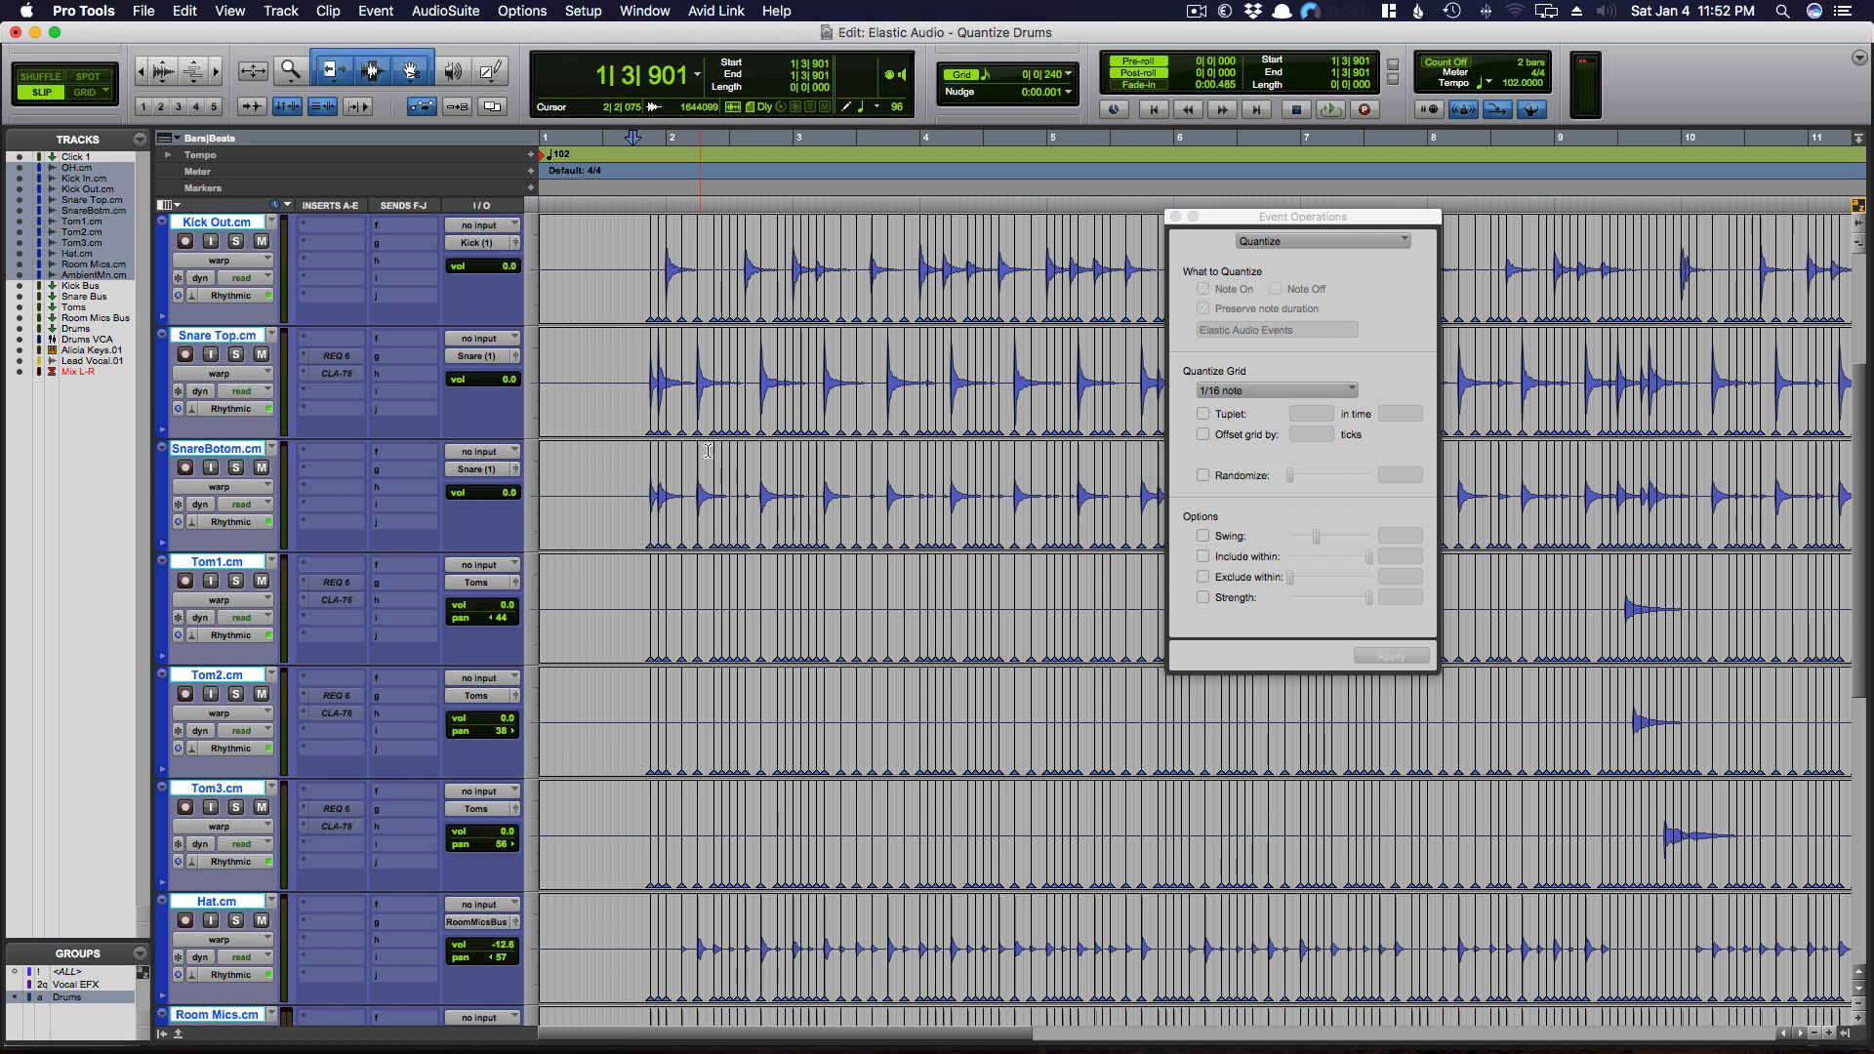
- Place the edit cursor just before the first snare hit and examine the warp markers in bars 1 to 3 up close
left_click(614, 362)
key("t")
scroll(614, 362, "right", 4)
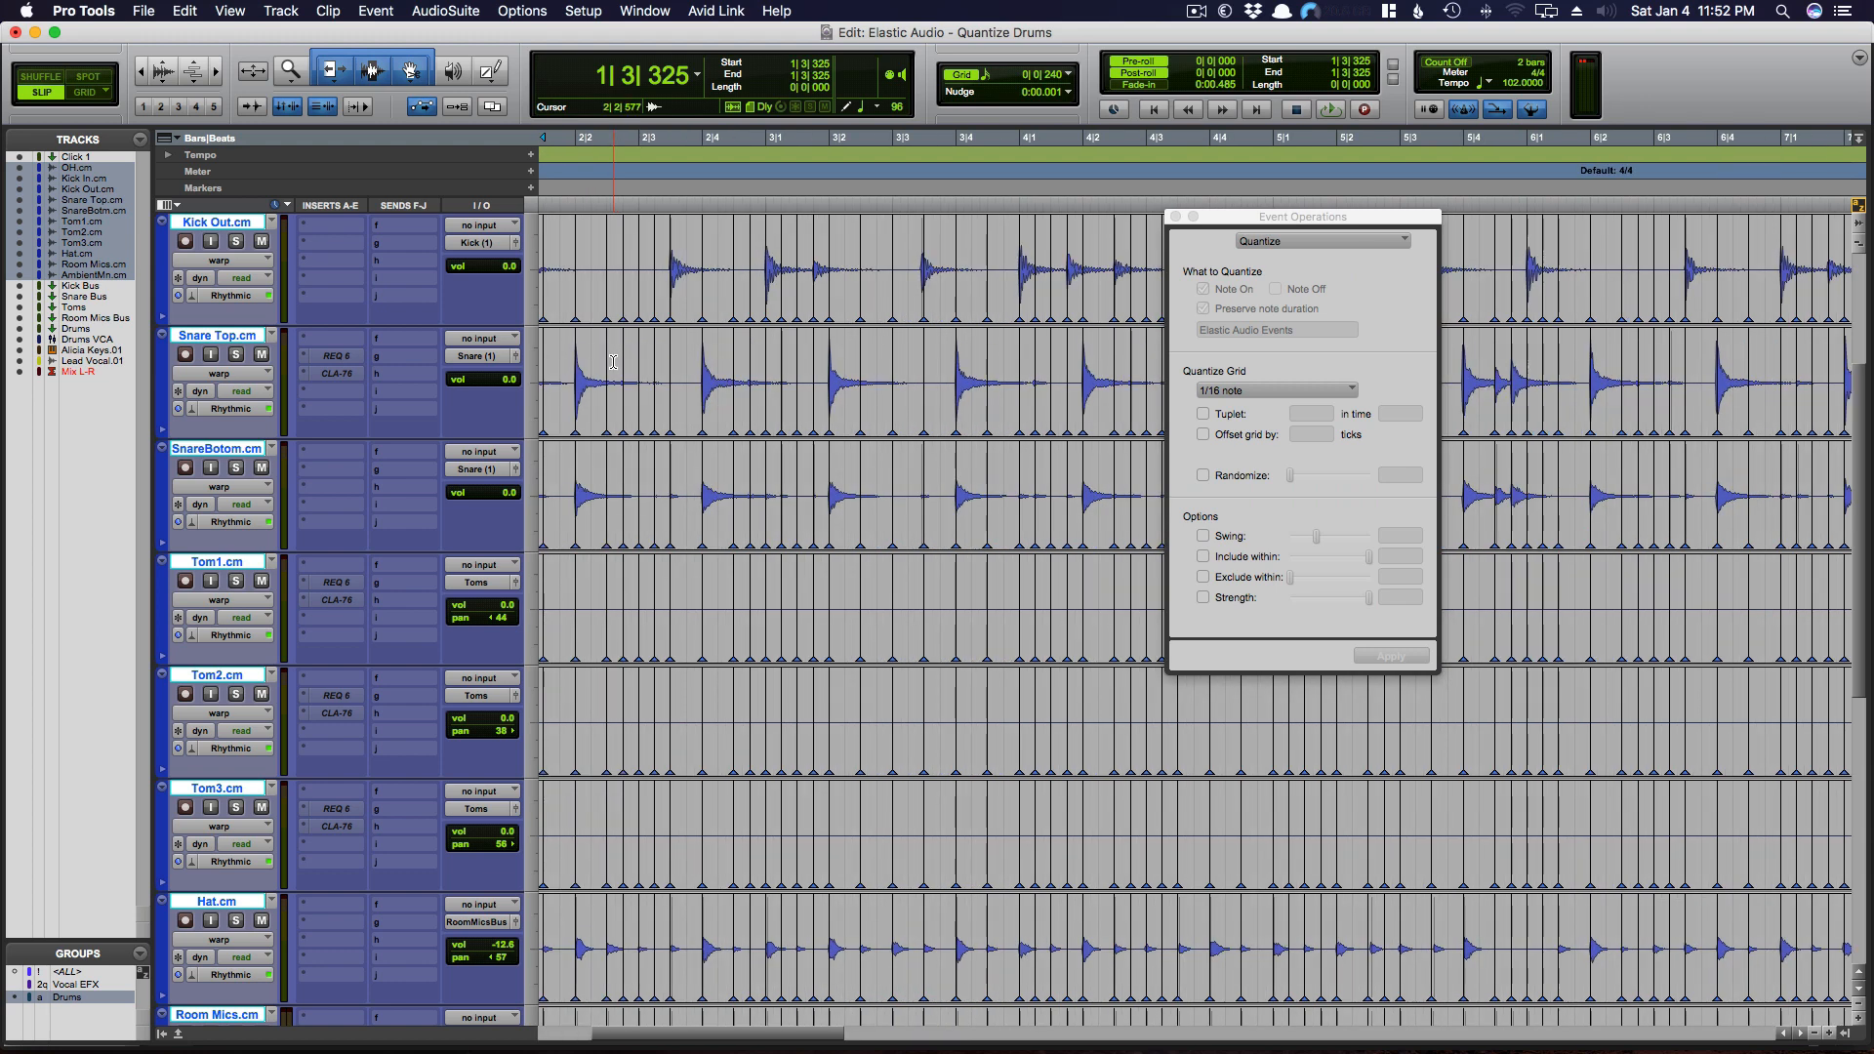
scroll(614, 362, "left", 4)
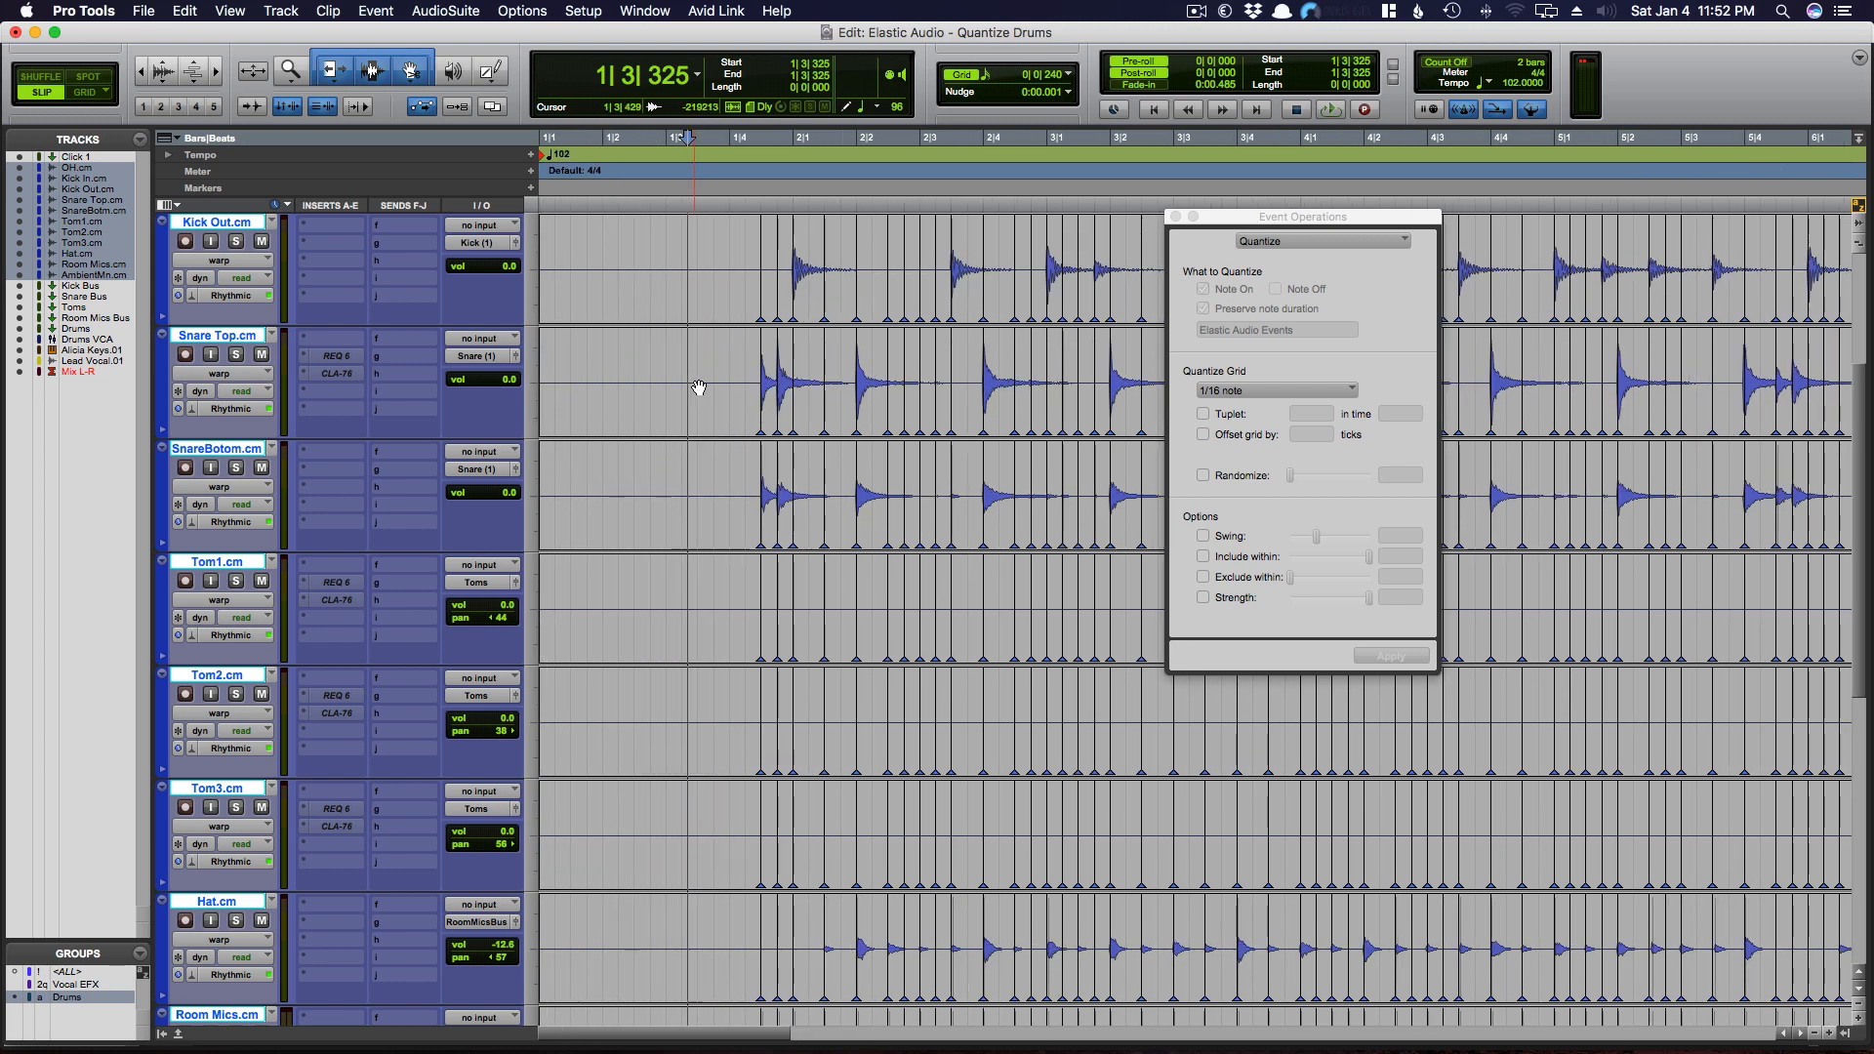
left_click(734, 361)
key("t")
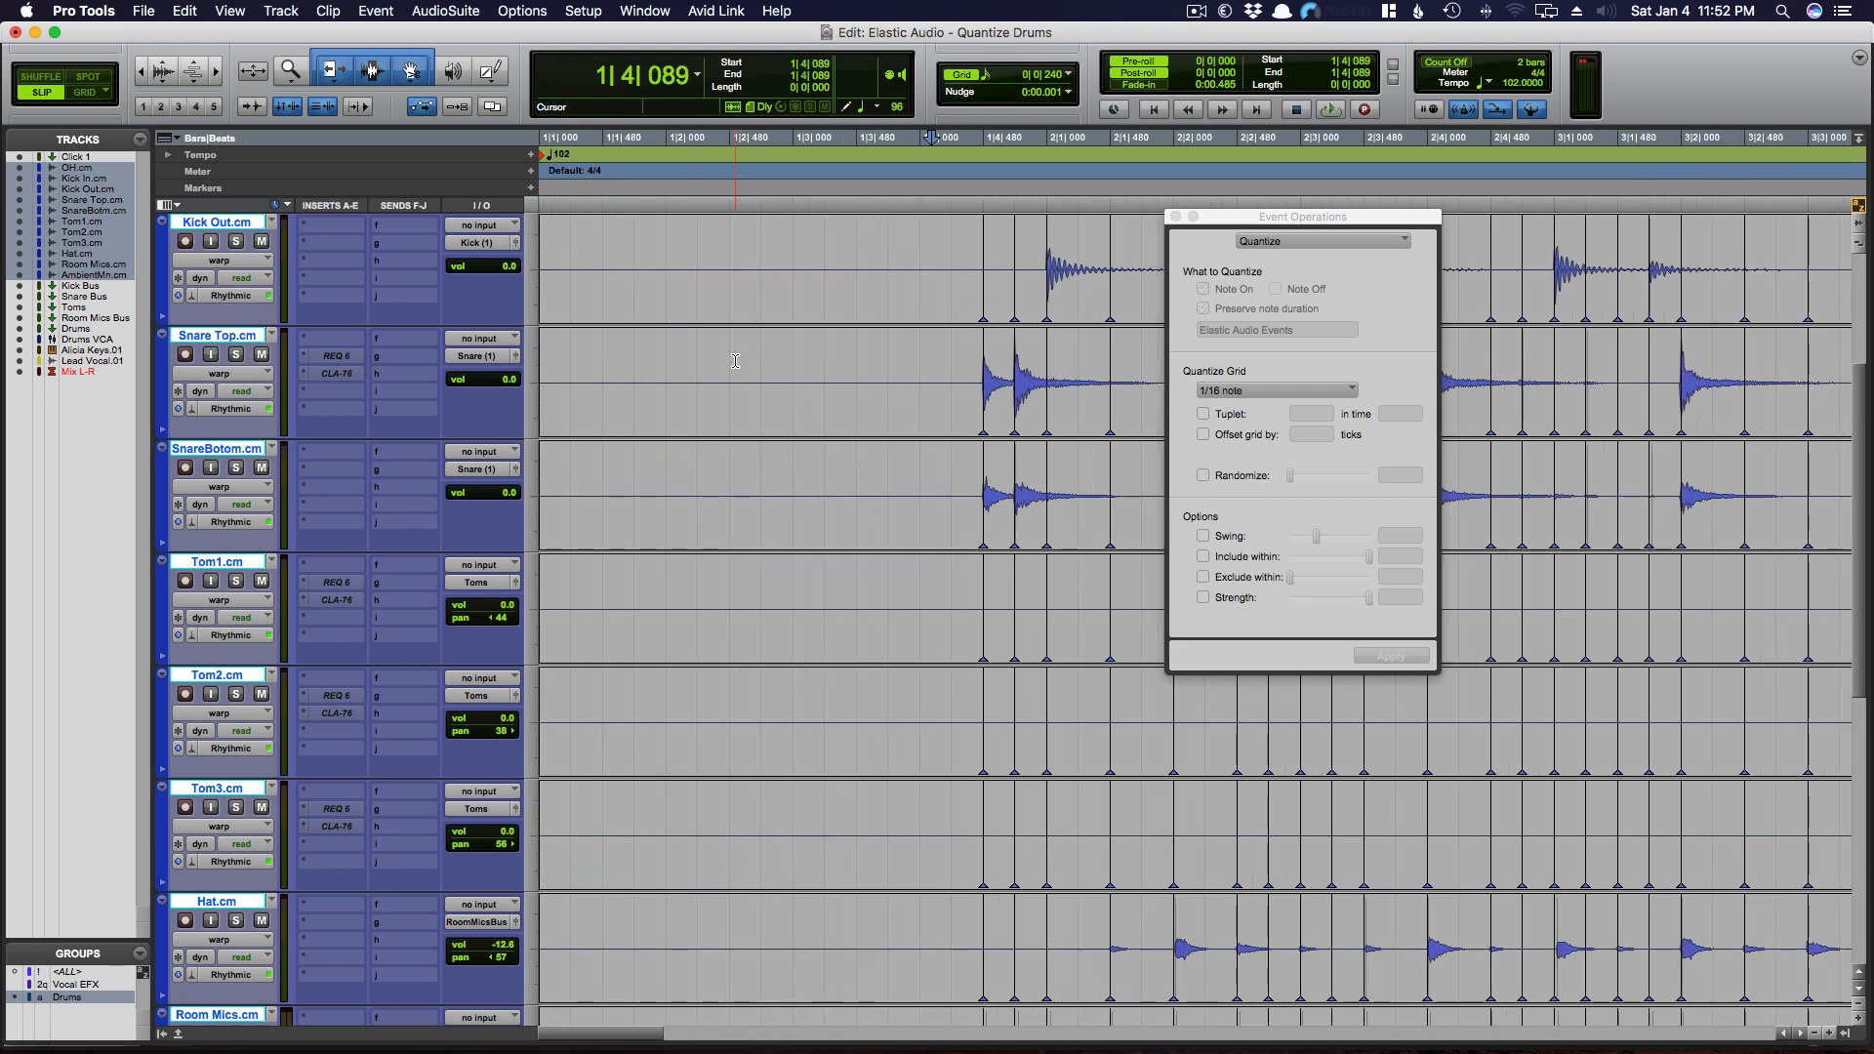
scroll(741, 366, "up", 2)
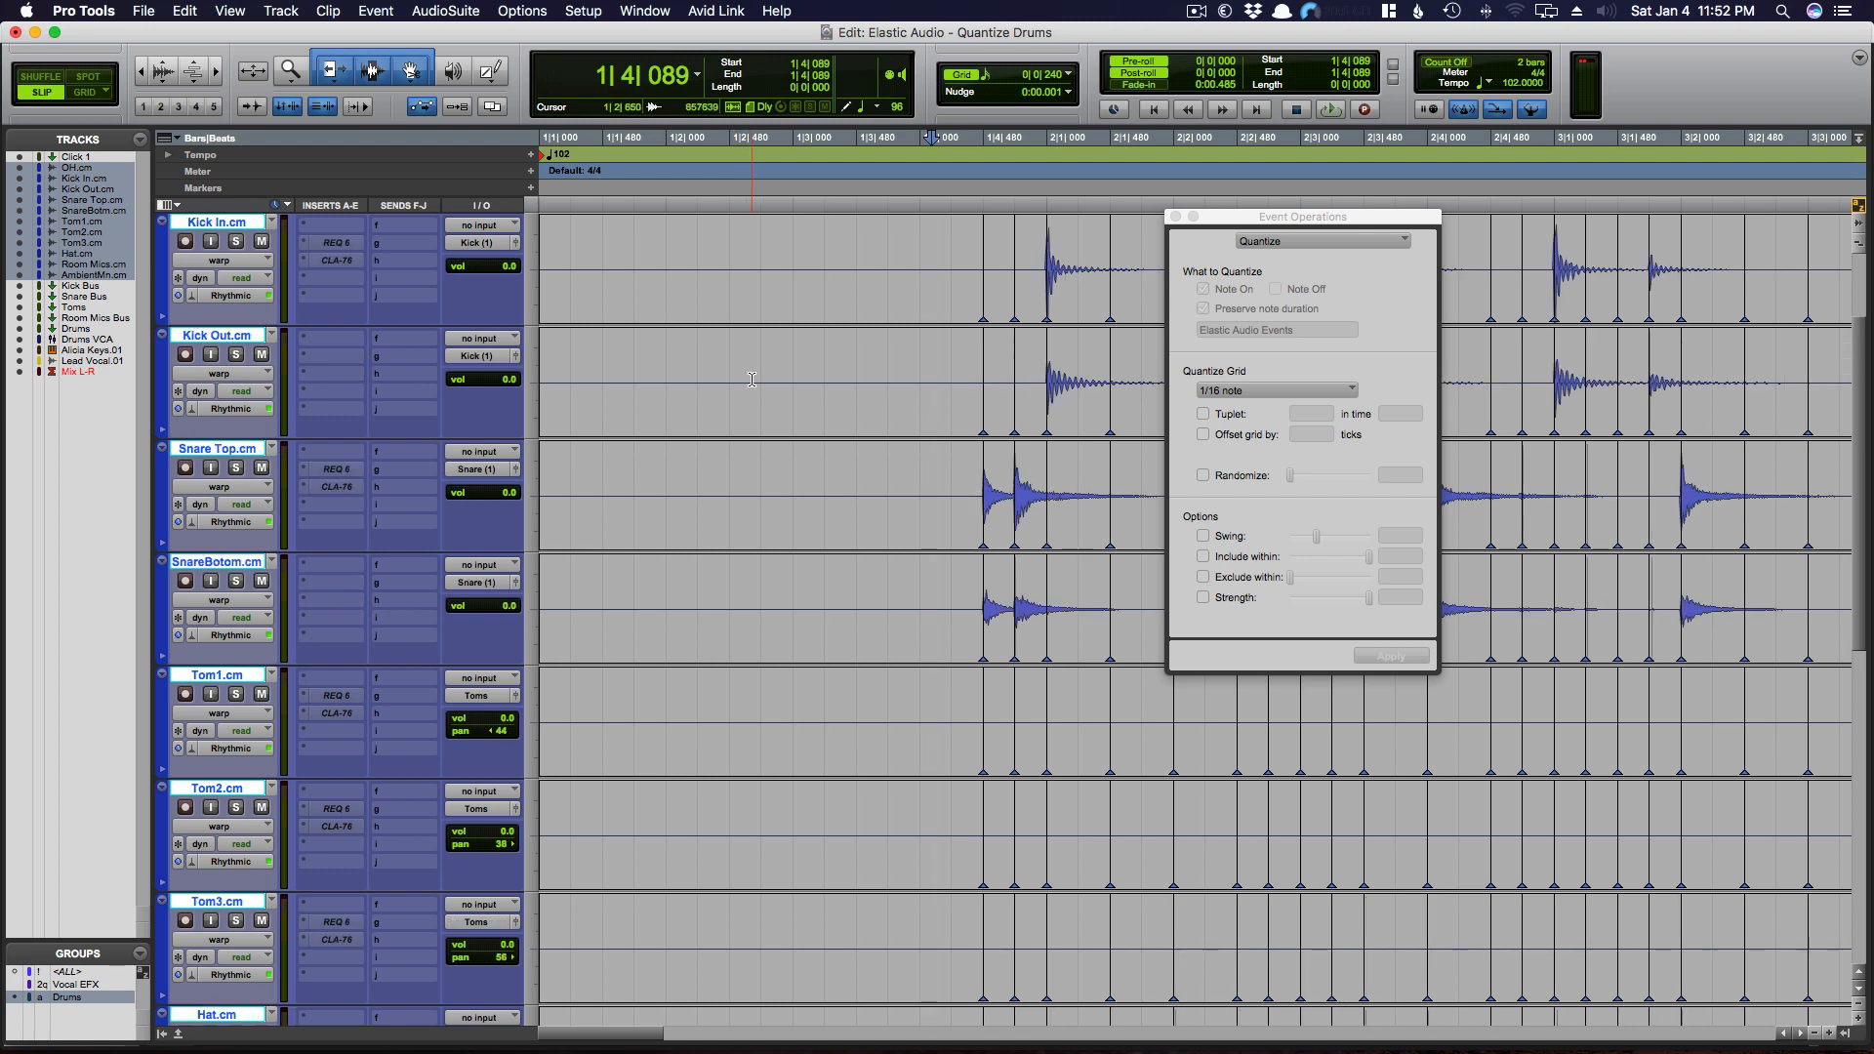
scroll(768, 376, "right", 3)
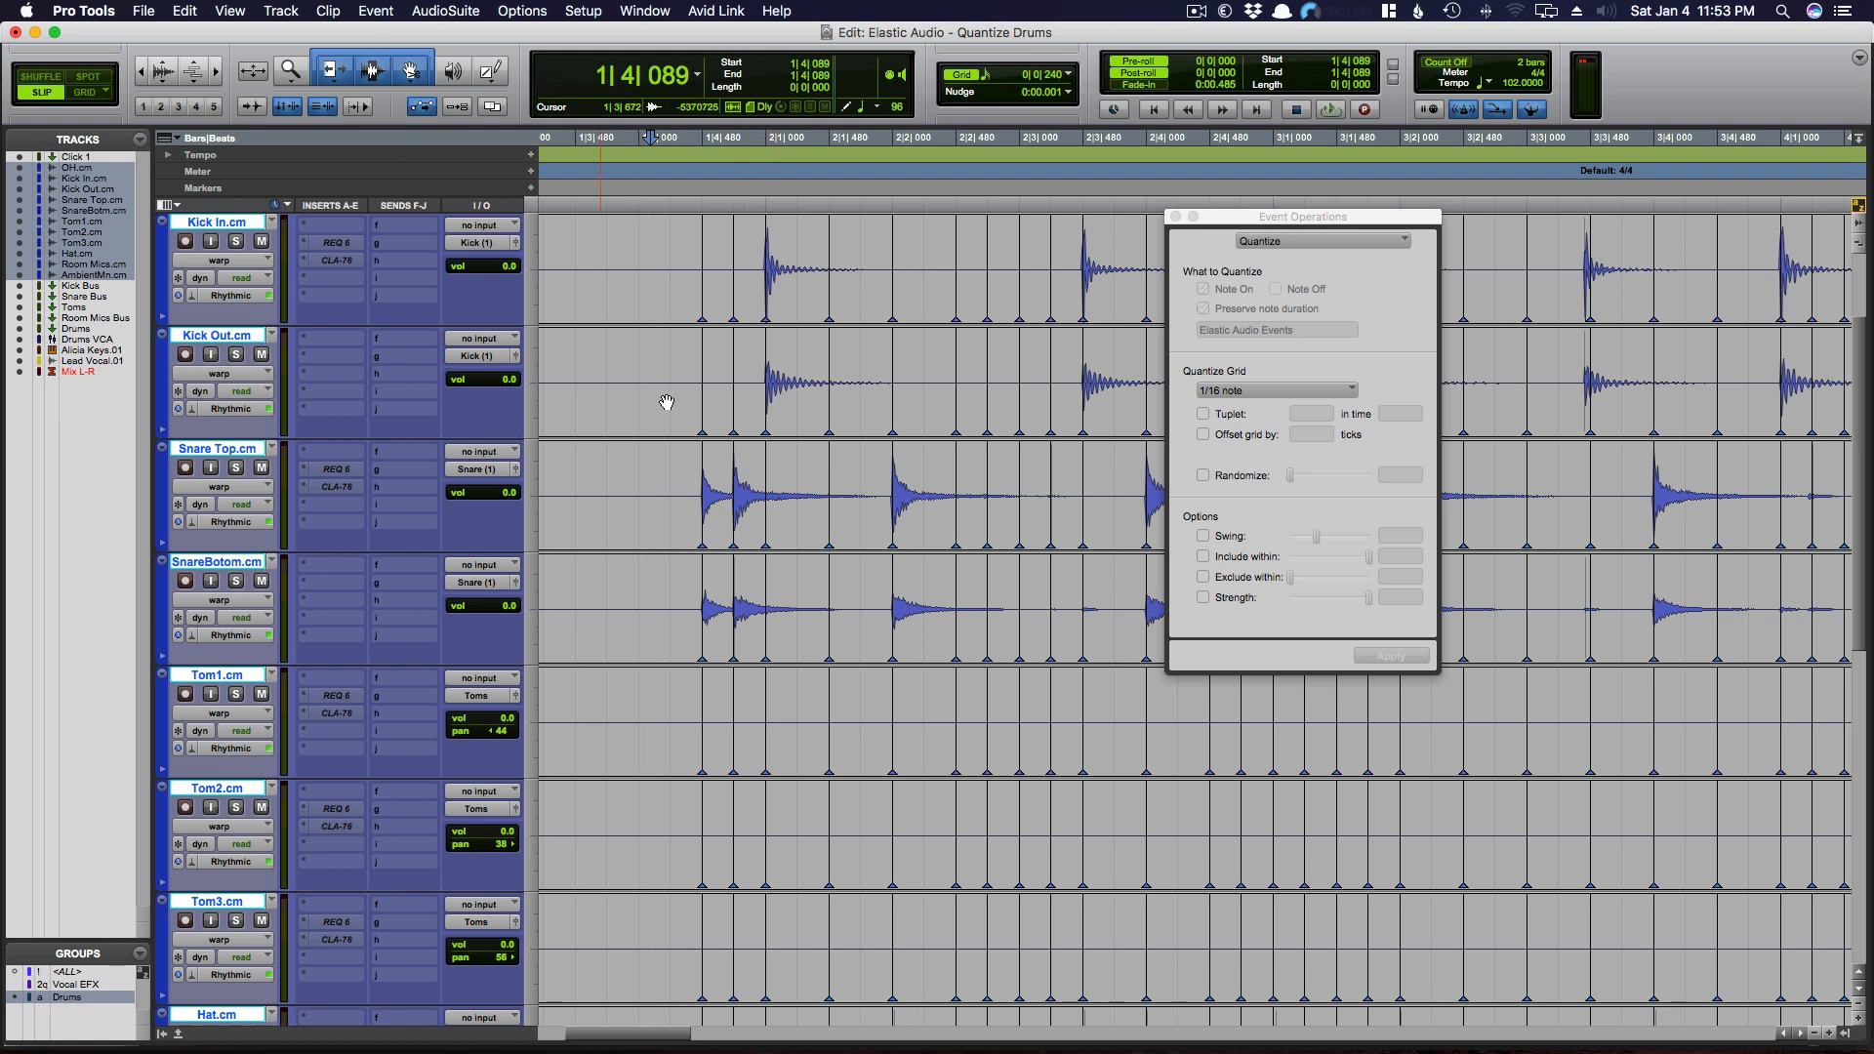
- Switch the edit mode to Grid and snap the warp marker near 2|1|480 to the grid line
mouse_move(765, 420)
left_mouse_down()
mouse_move(823, 416)
mouse_move(765, 420)
left_mouse_up()
left_click(86, 93)
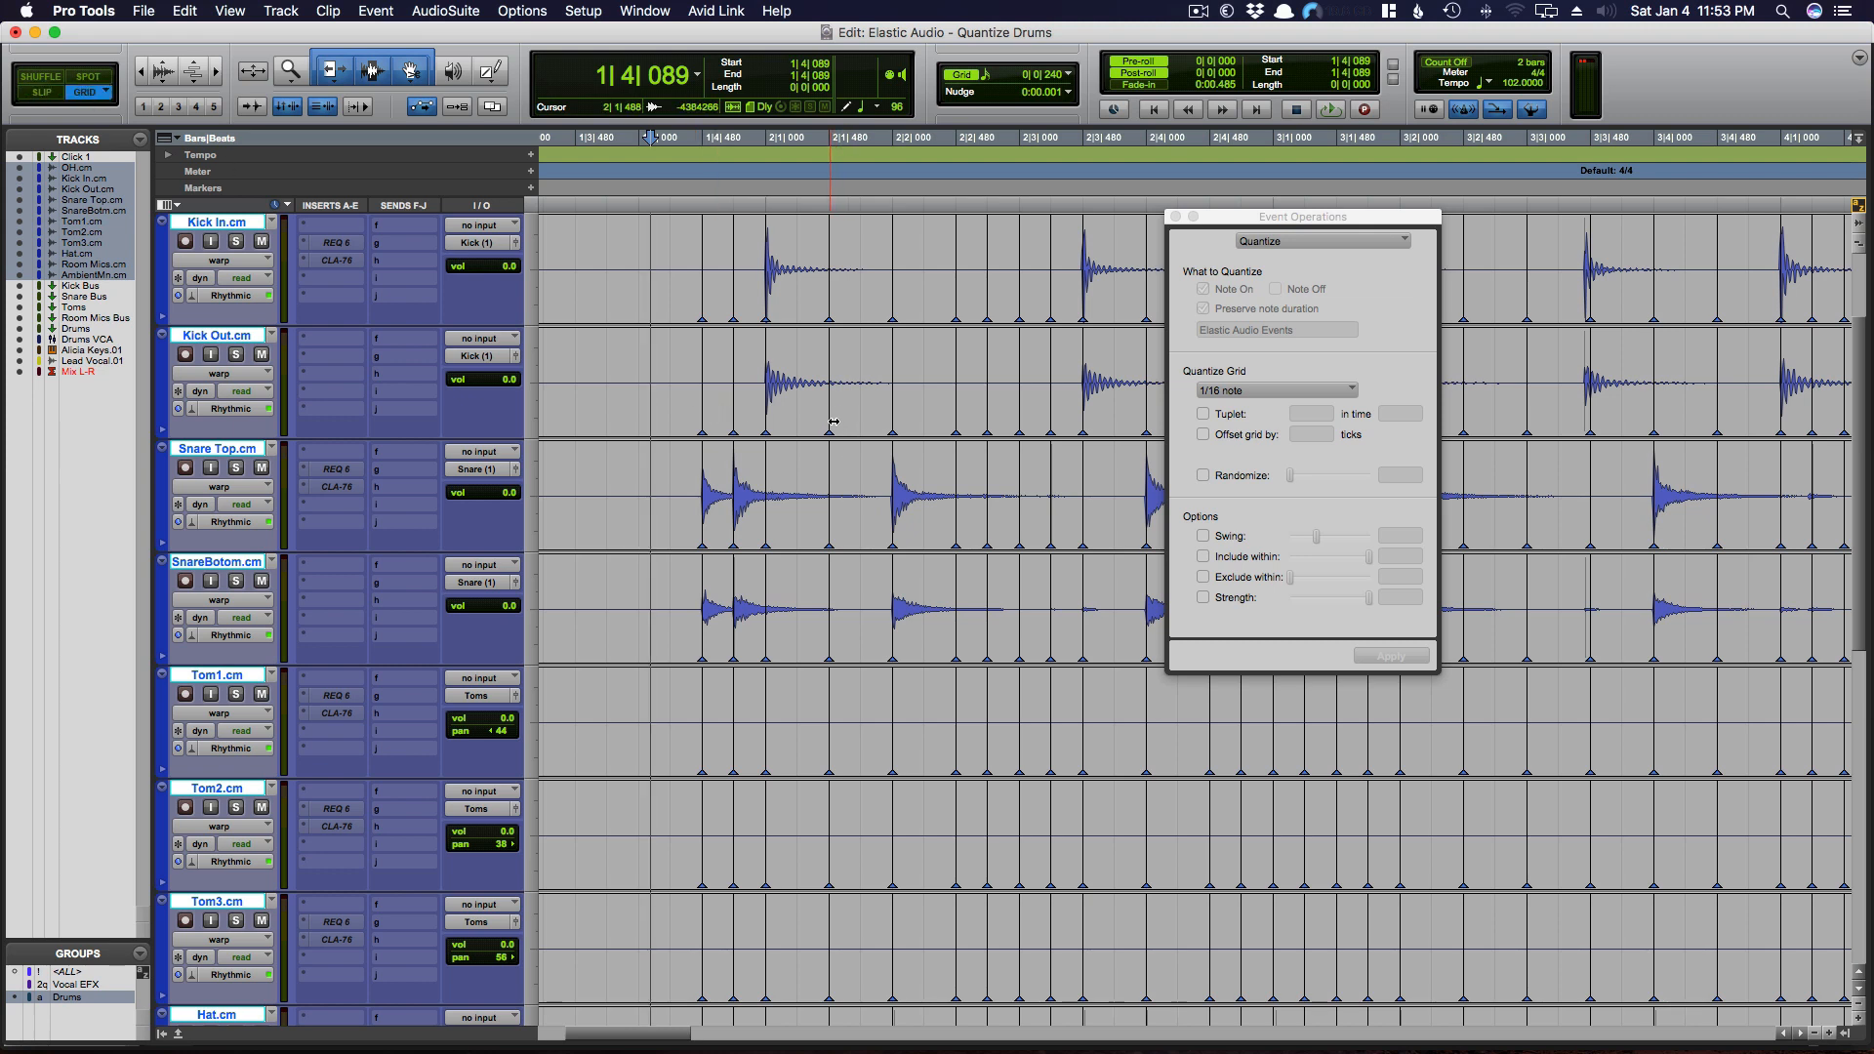
mouse_move(836, 422)
left_mouse_down()
mouse_move(875, 419)
mouse_move(788, 419)
mouse_move(830, 418)
left_mouse_up()
mouse_move(830, 421)
left_mouse_down()
mouse_move(744, 412)
mouse_move(827, 406)
left_mouse_up()
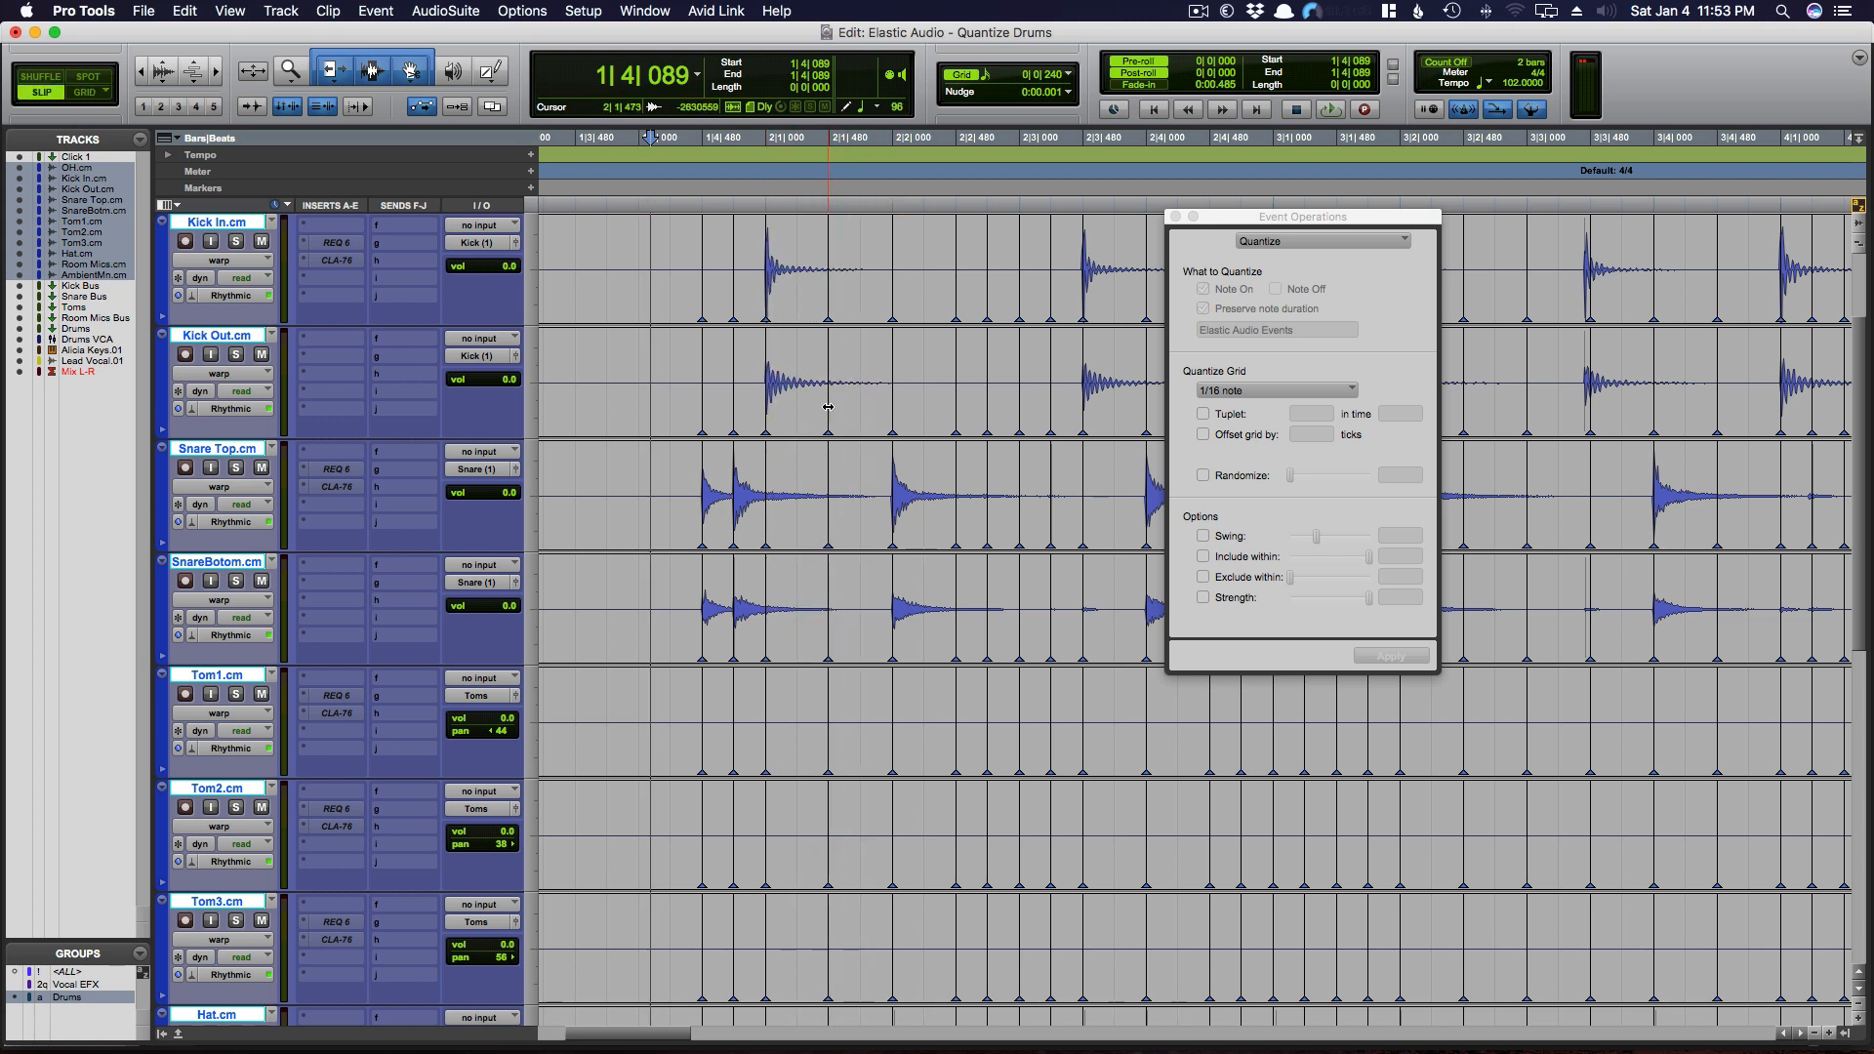
- Delete the warp marker at 2|1|480 and two more warp markers around the second half of beat 2 in bar 2
double_click(827, 406)
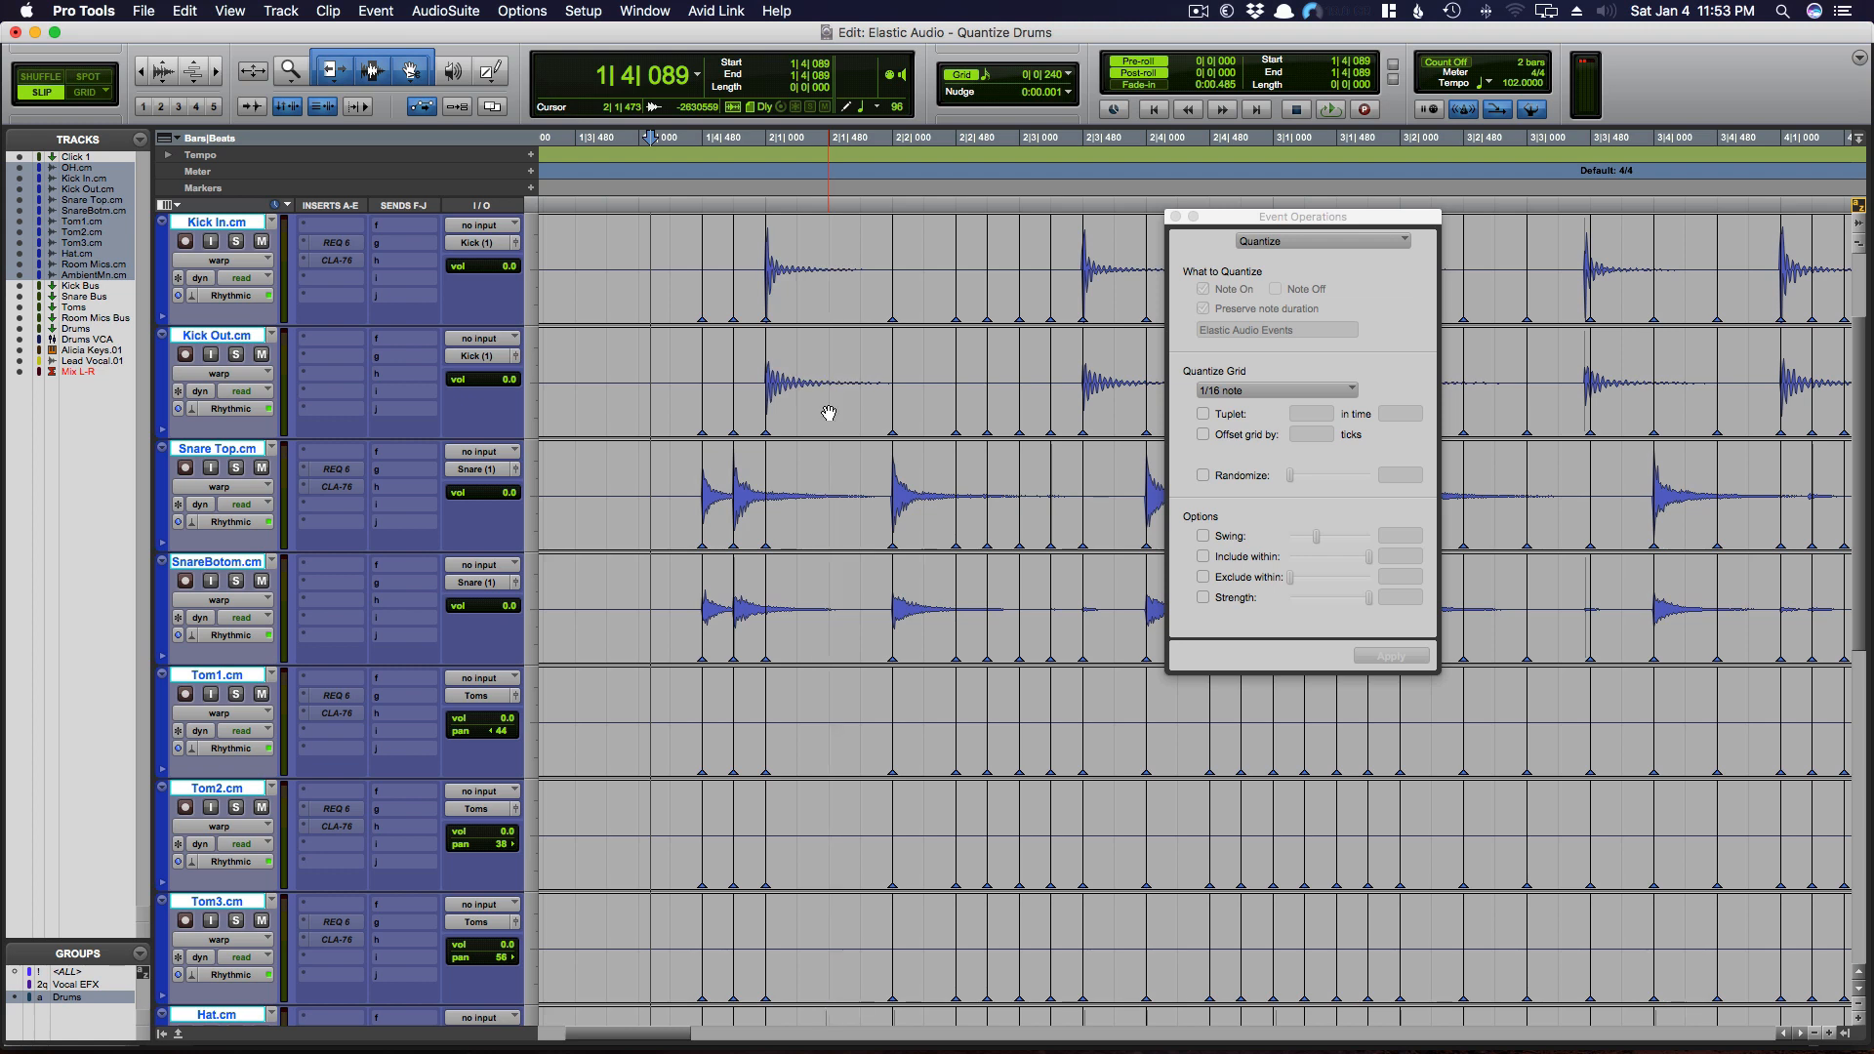
double_click(955, 412)
double_click(987, 411)
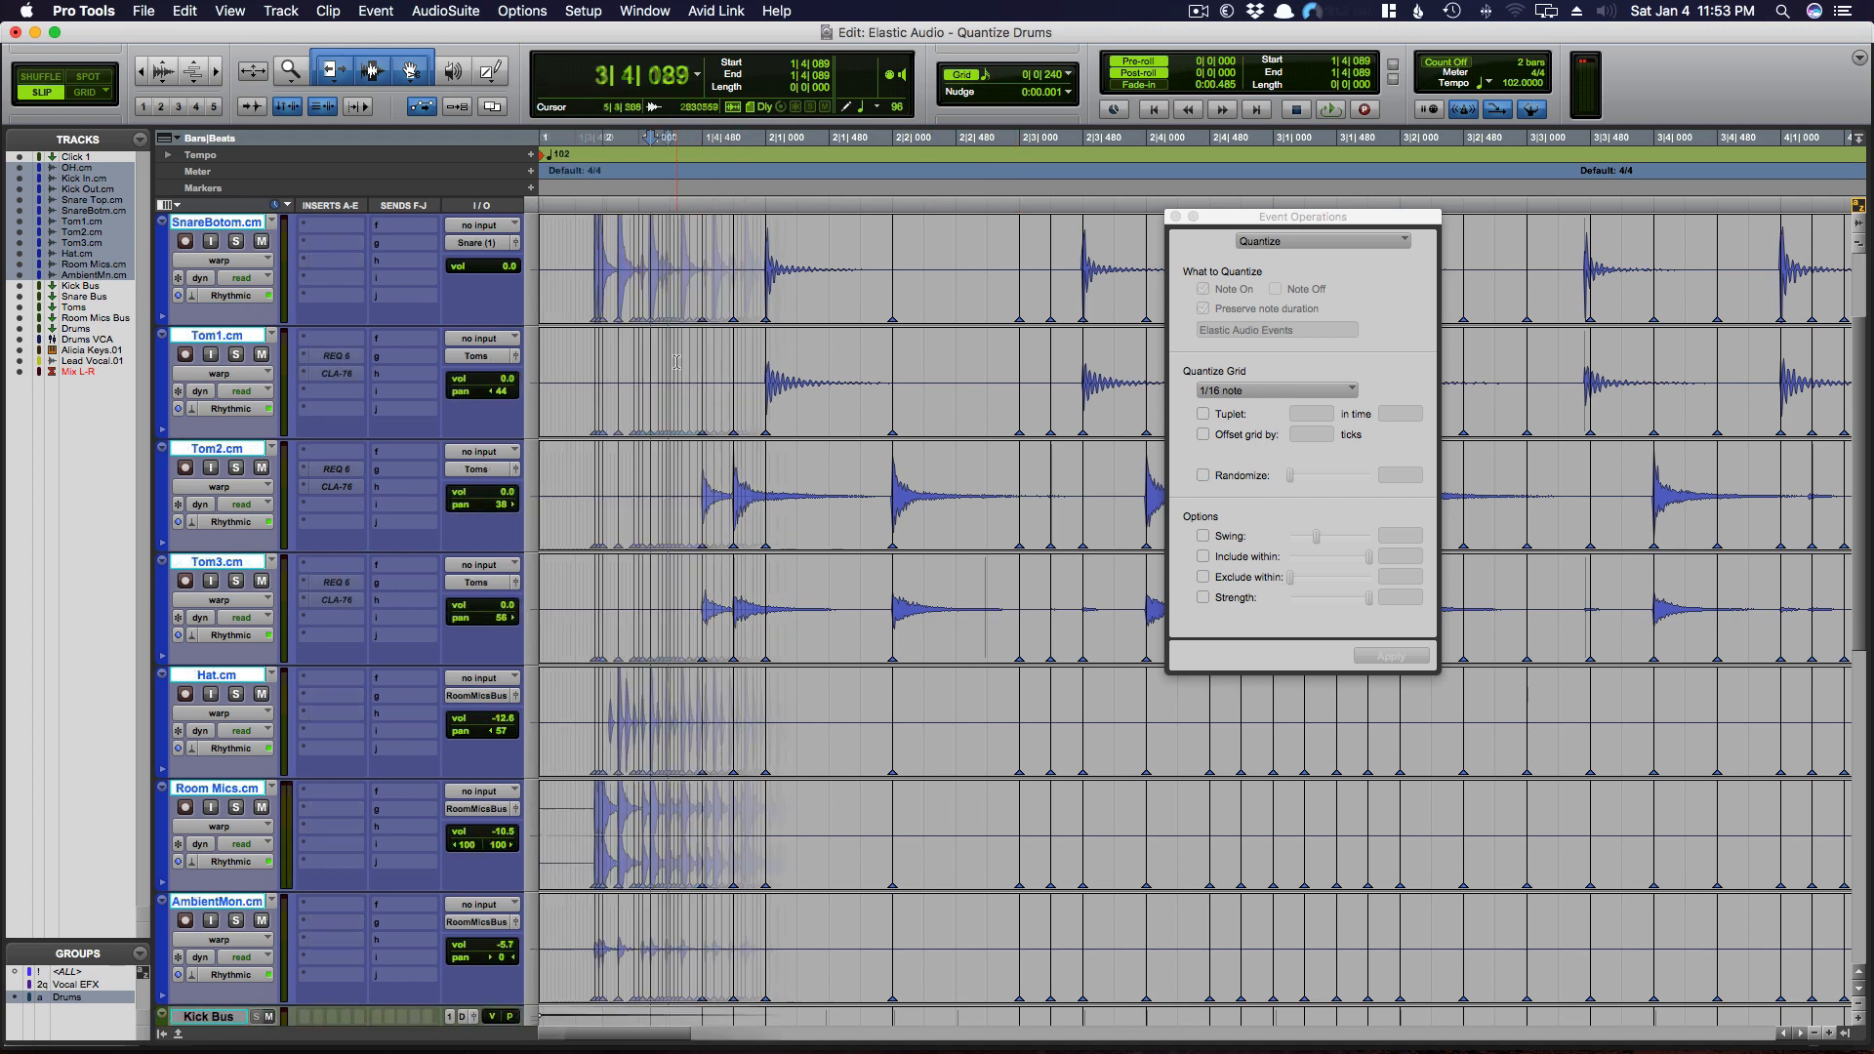
- Locate the stretched Kick Out hit at the start of bar 12 and magnify the waveform and warp markers around it
scroll(837, 479, "right", 5)
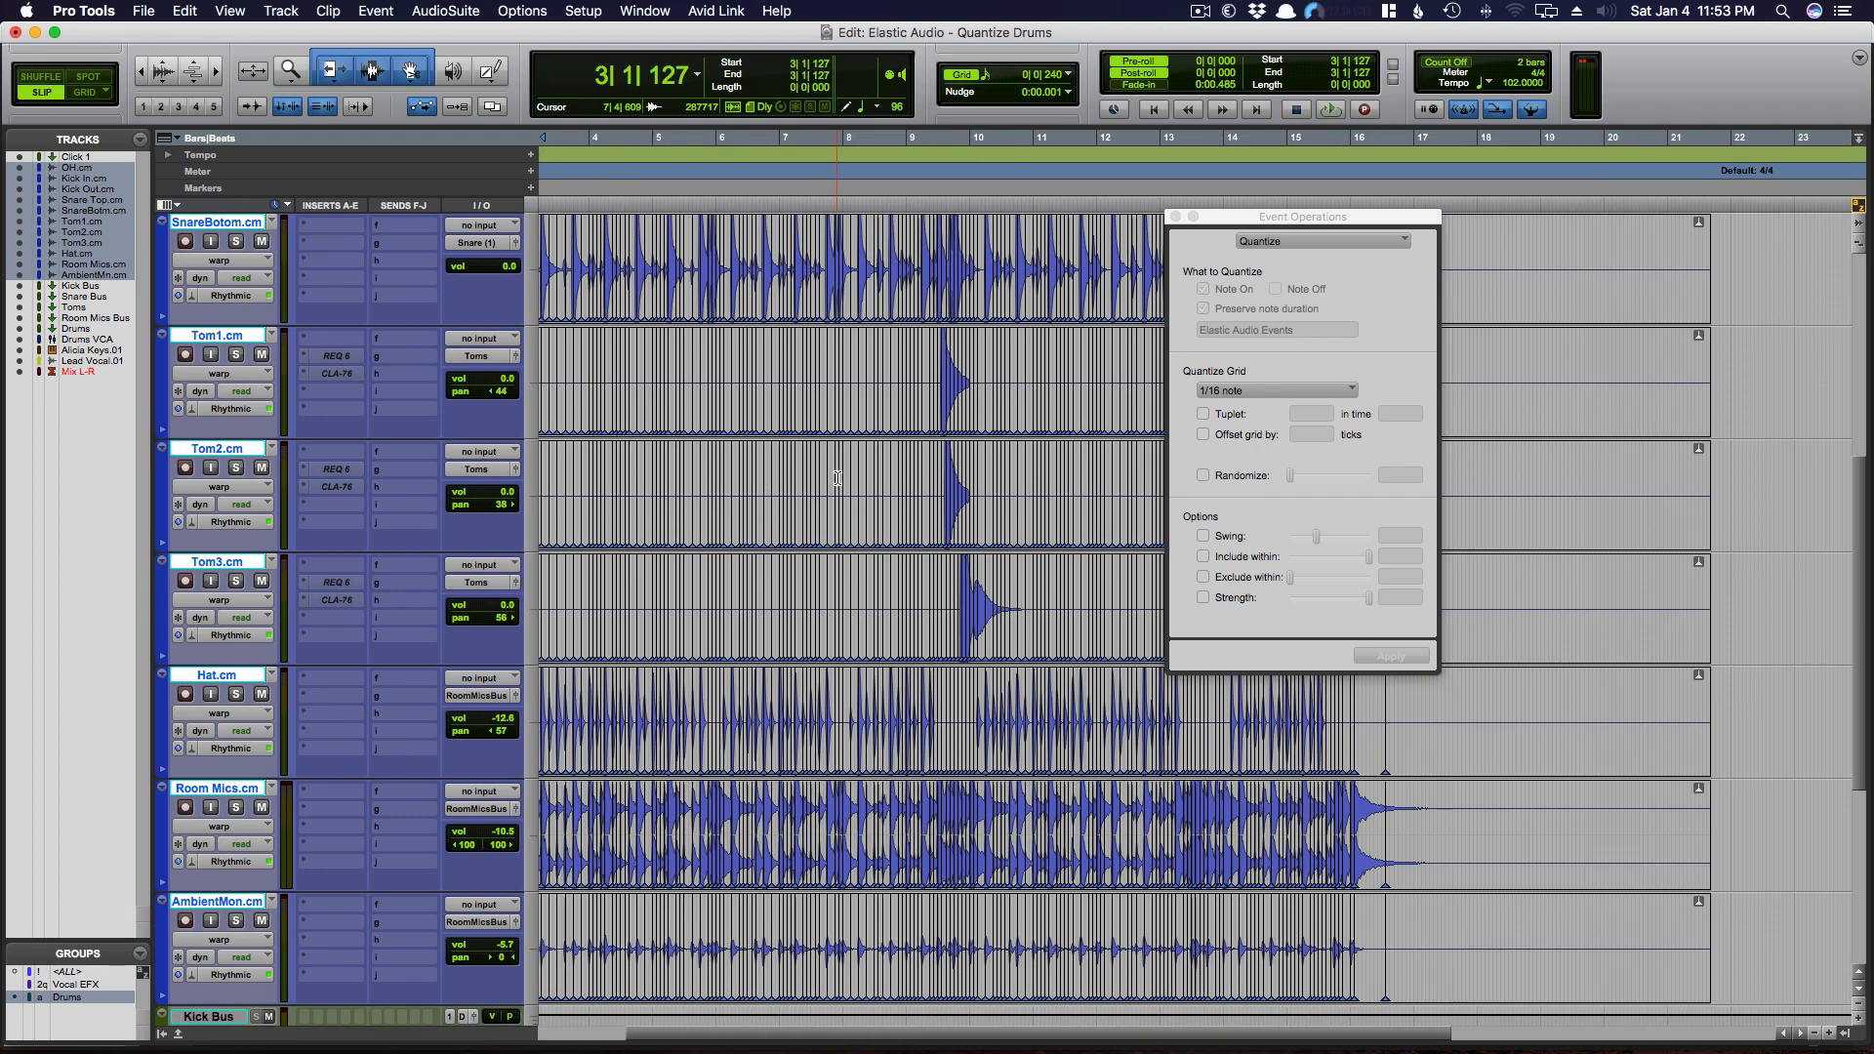
scroll(837, 478, "down", 2)
scroll(838, 478, "right", 2)
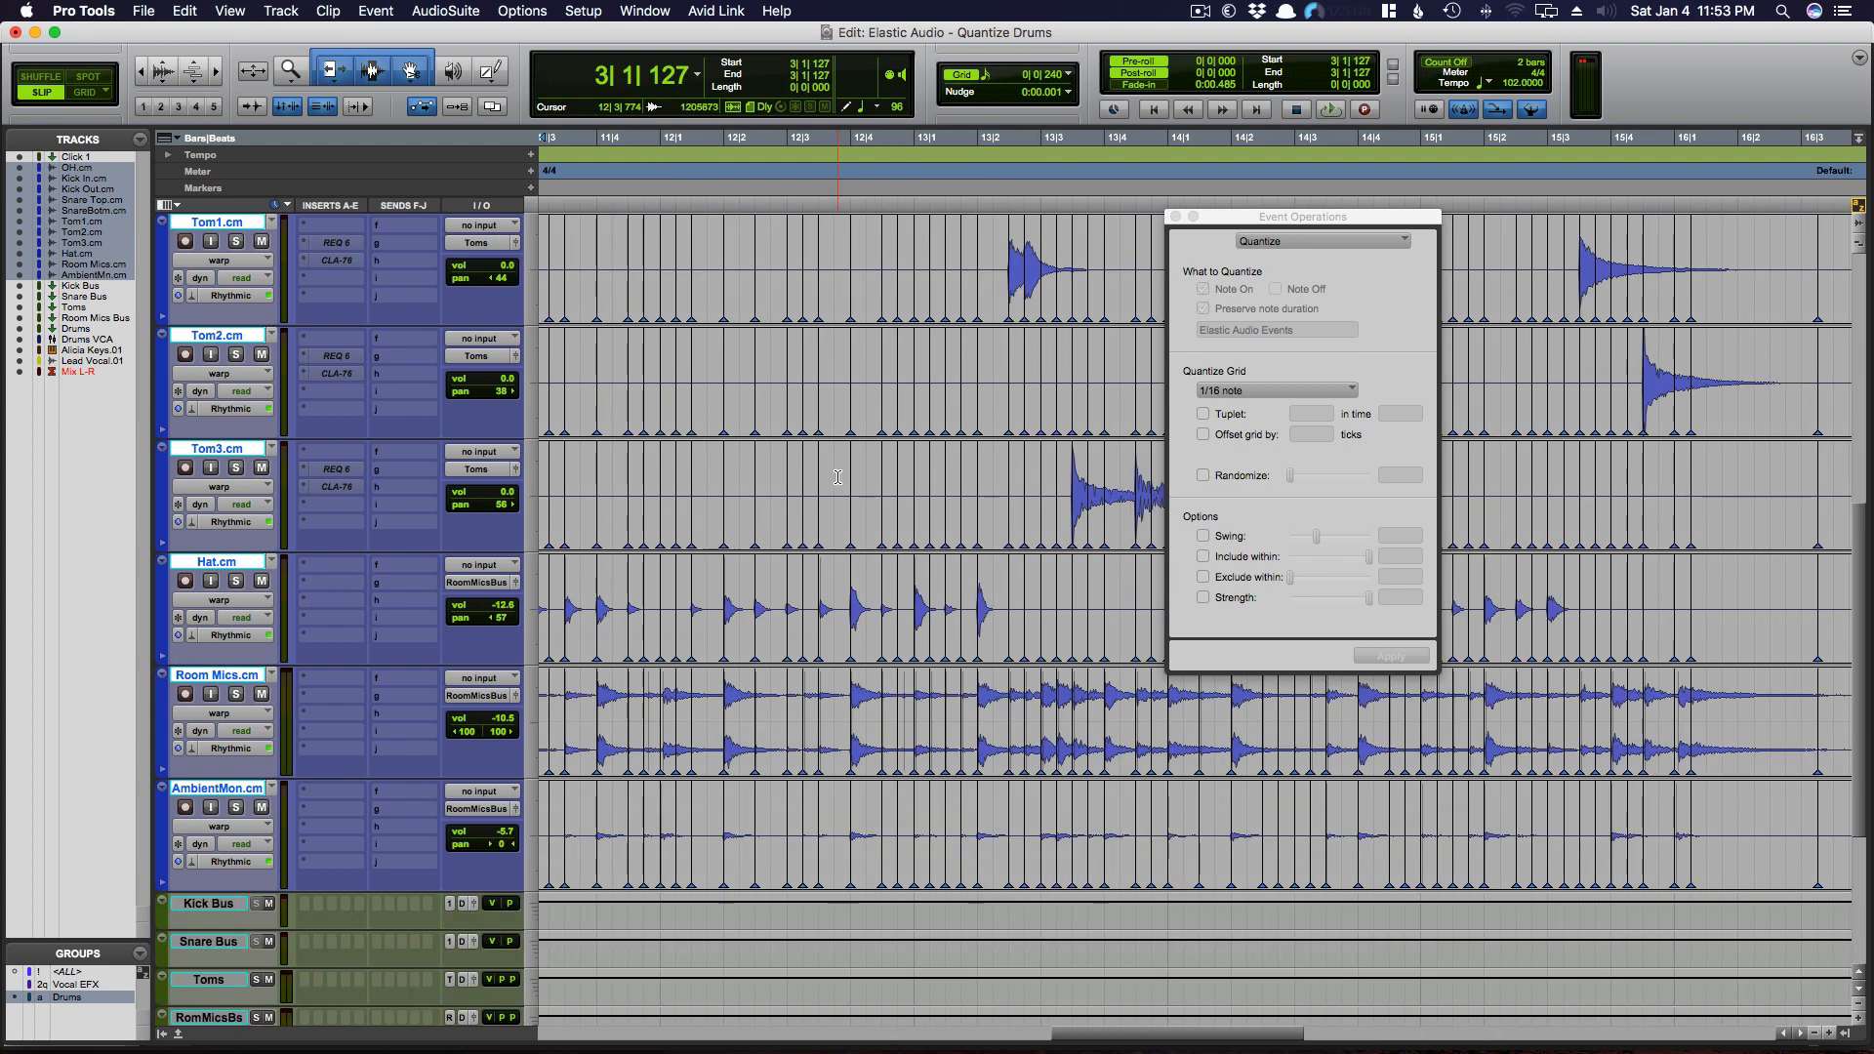
scroll(837, 477, "up", 3)
scroll(837, 477, "right", 5)
key("r")
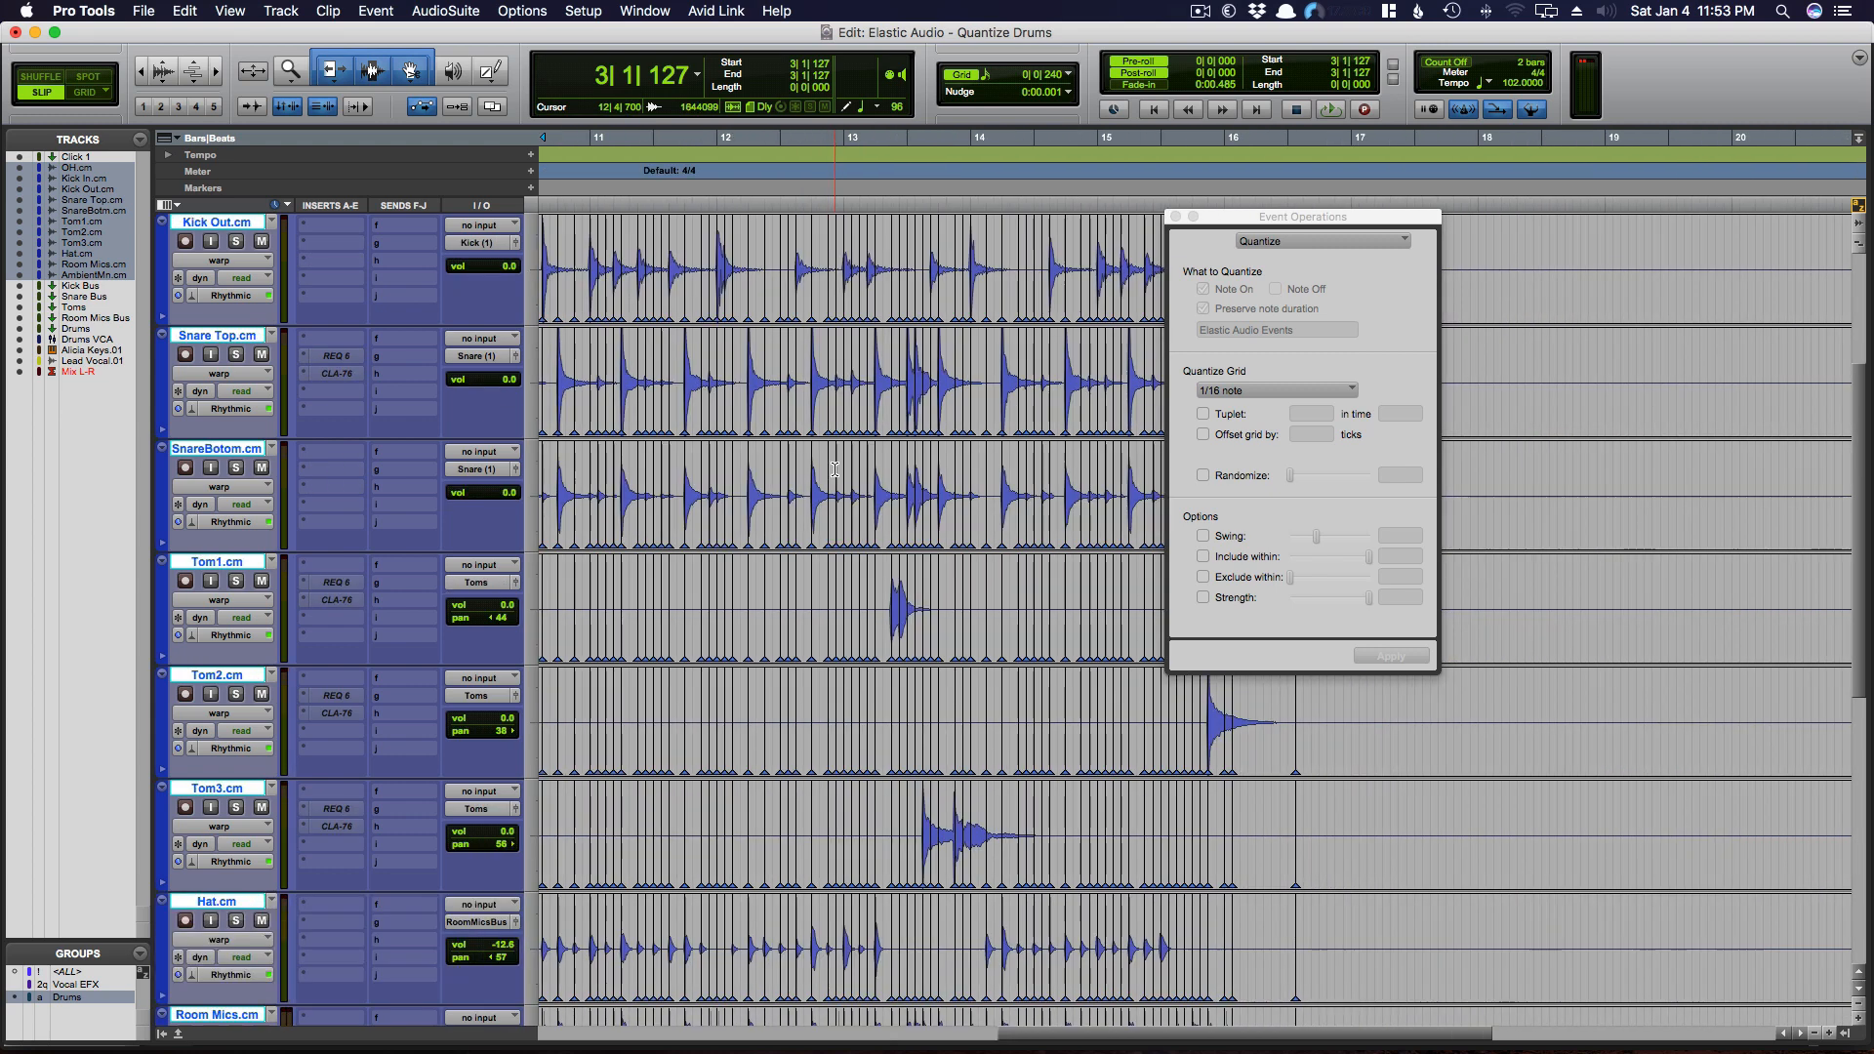
scroll(835, 469, "left", 5)
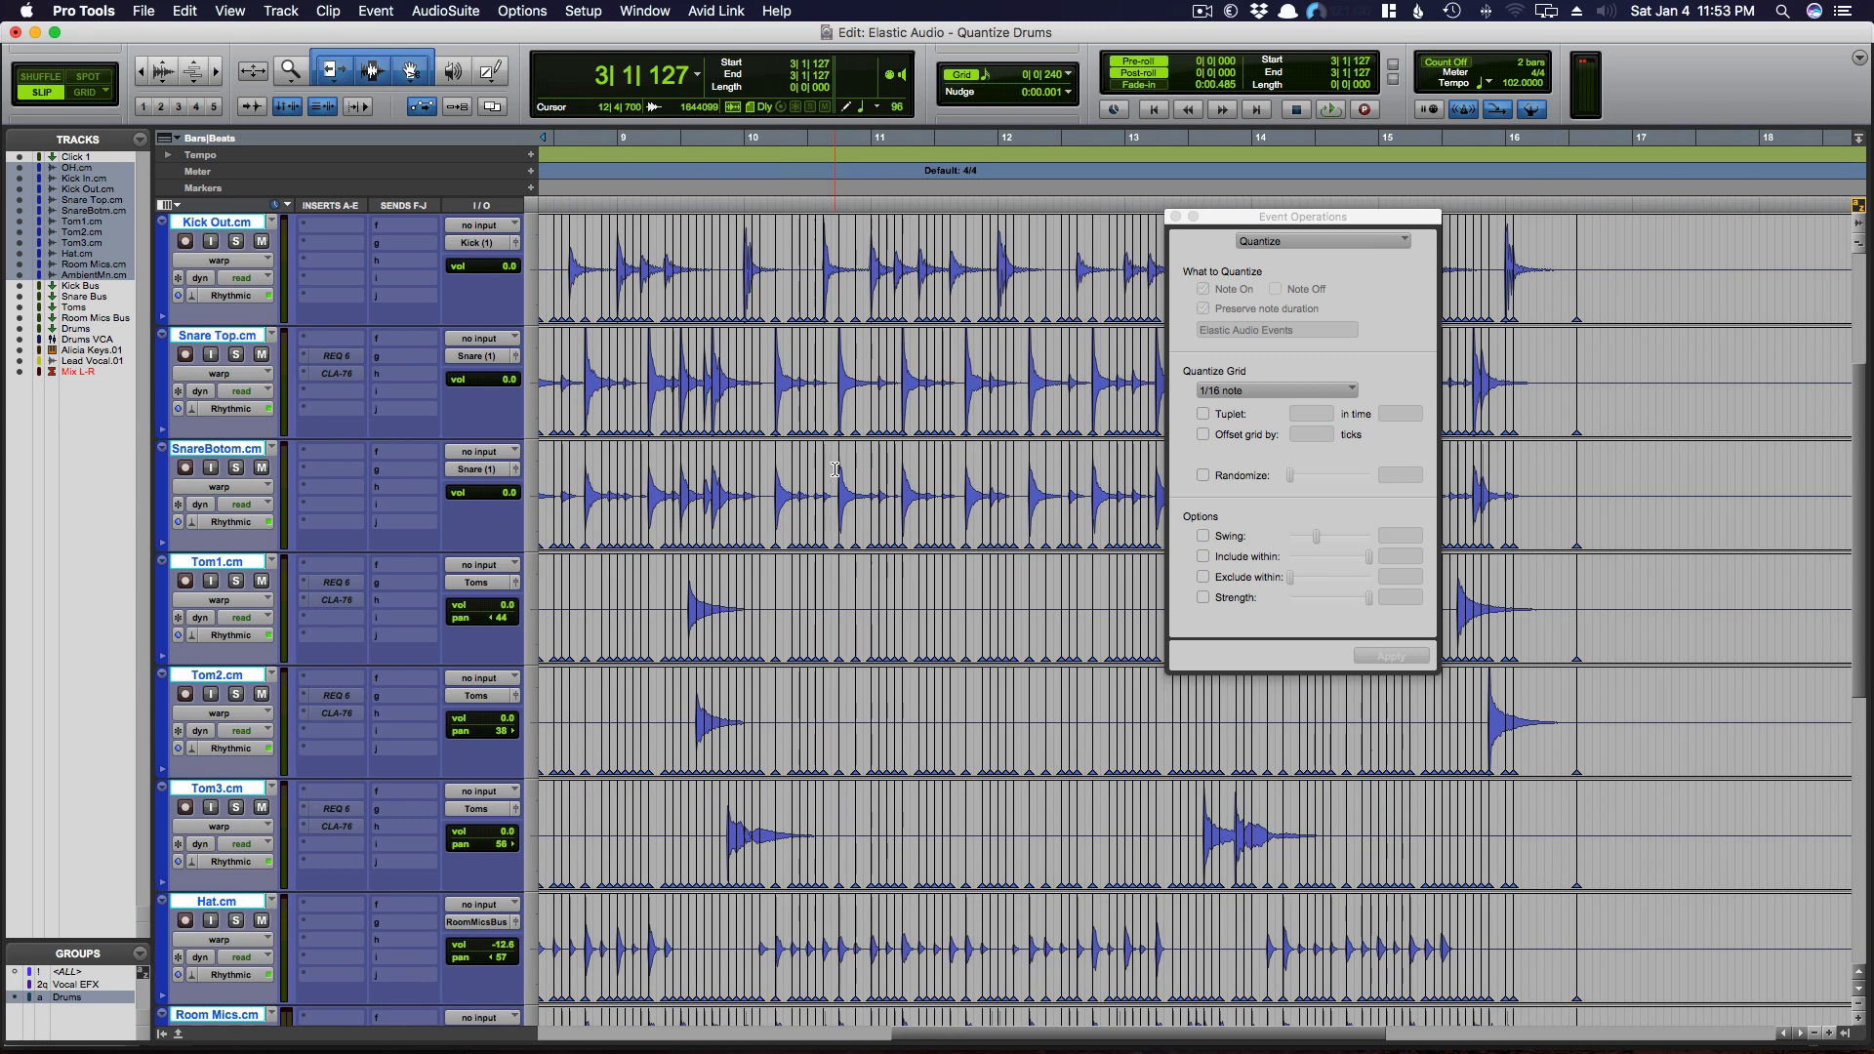
left_click(993, 238)
key("t")
key("t")
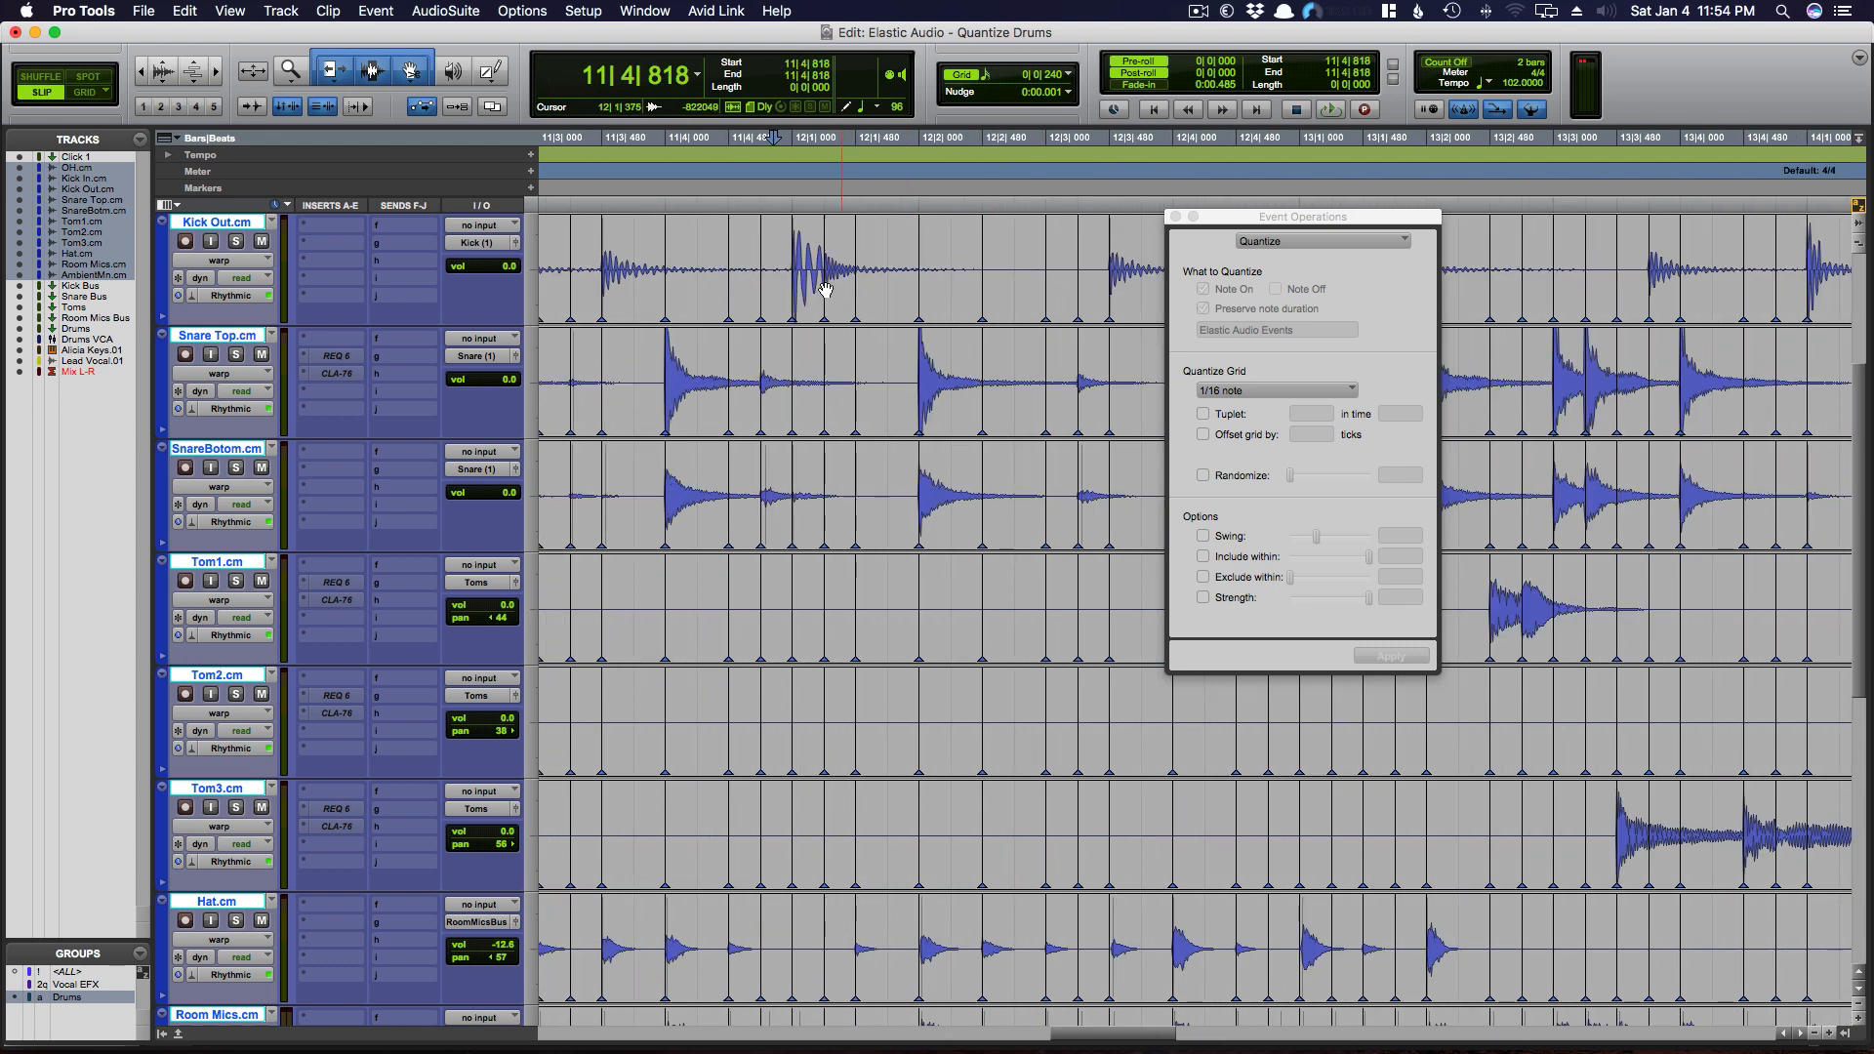
- Play the drums from bar 11 beat 3 and again from bar 11 beat 4 to hear the stretched kick at bar 12
left_click(593, 240)
key("space")
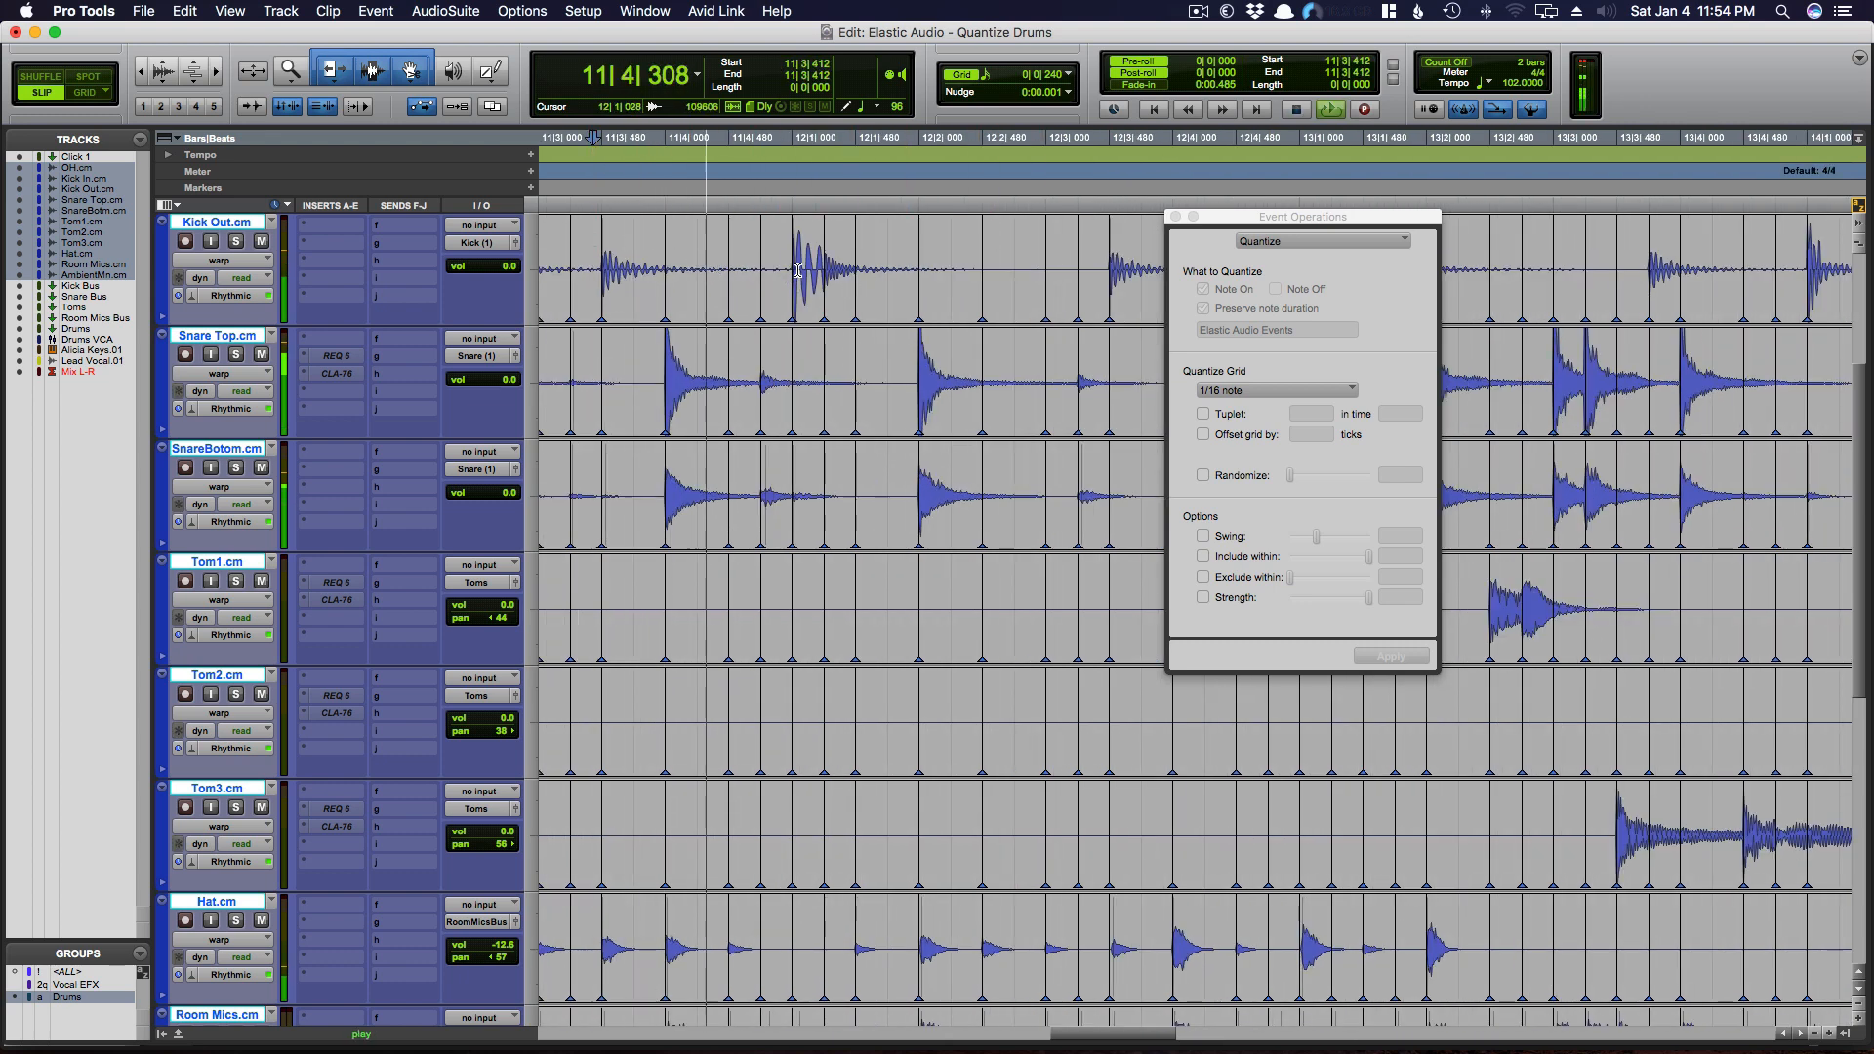
key("space")
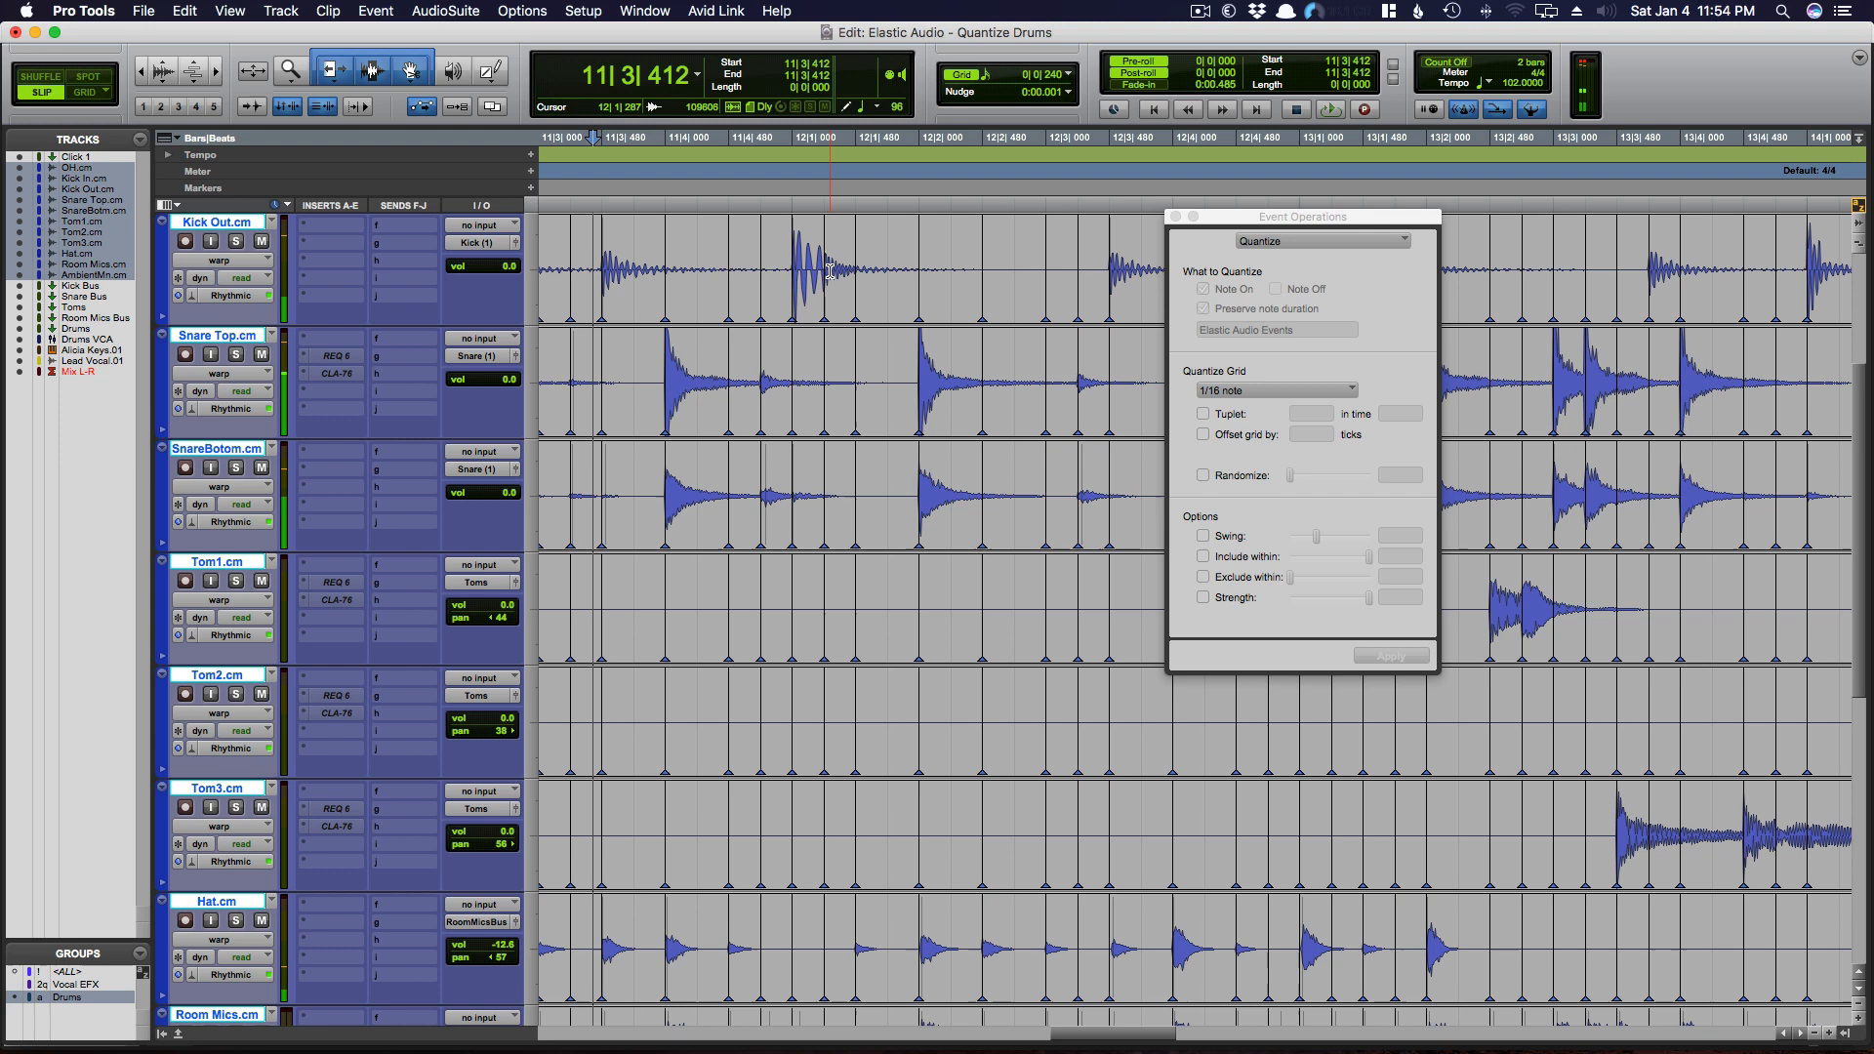
left_click(763, 266)
left_click(725, 263)
key("space")
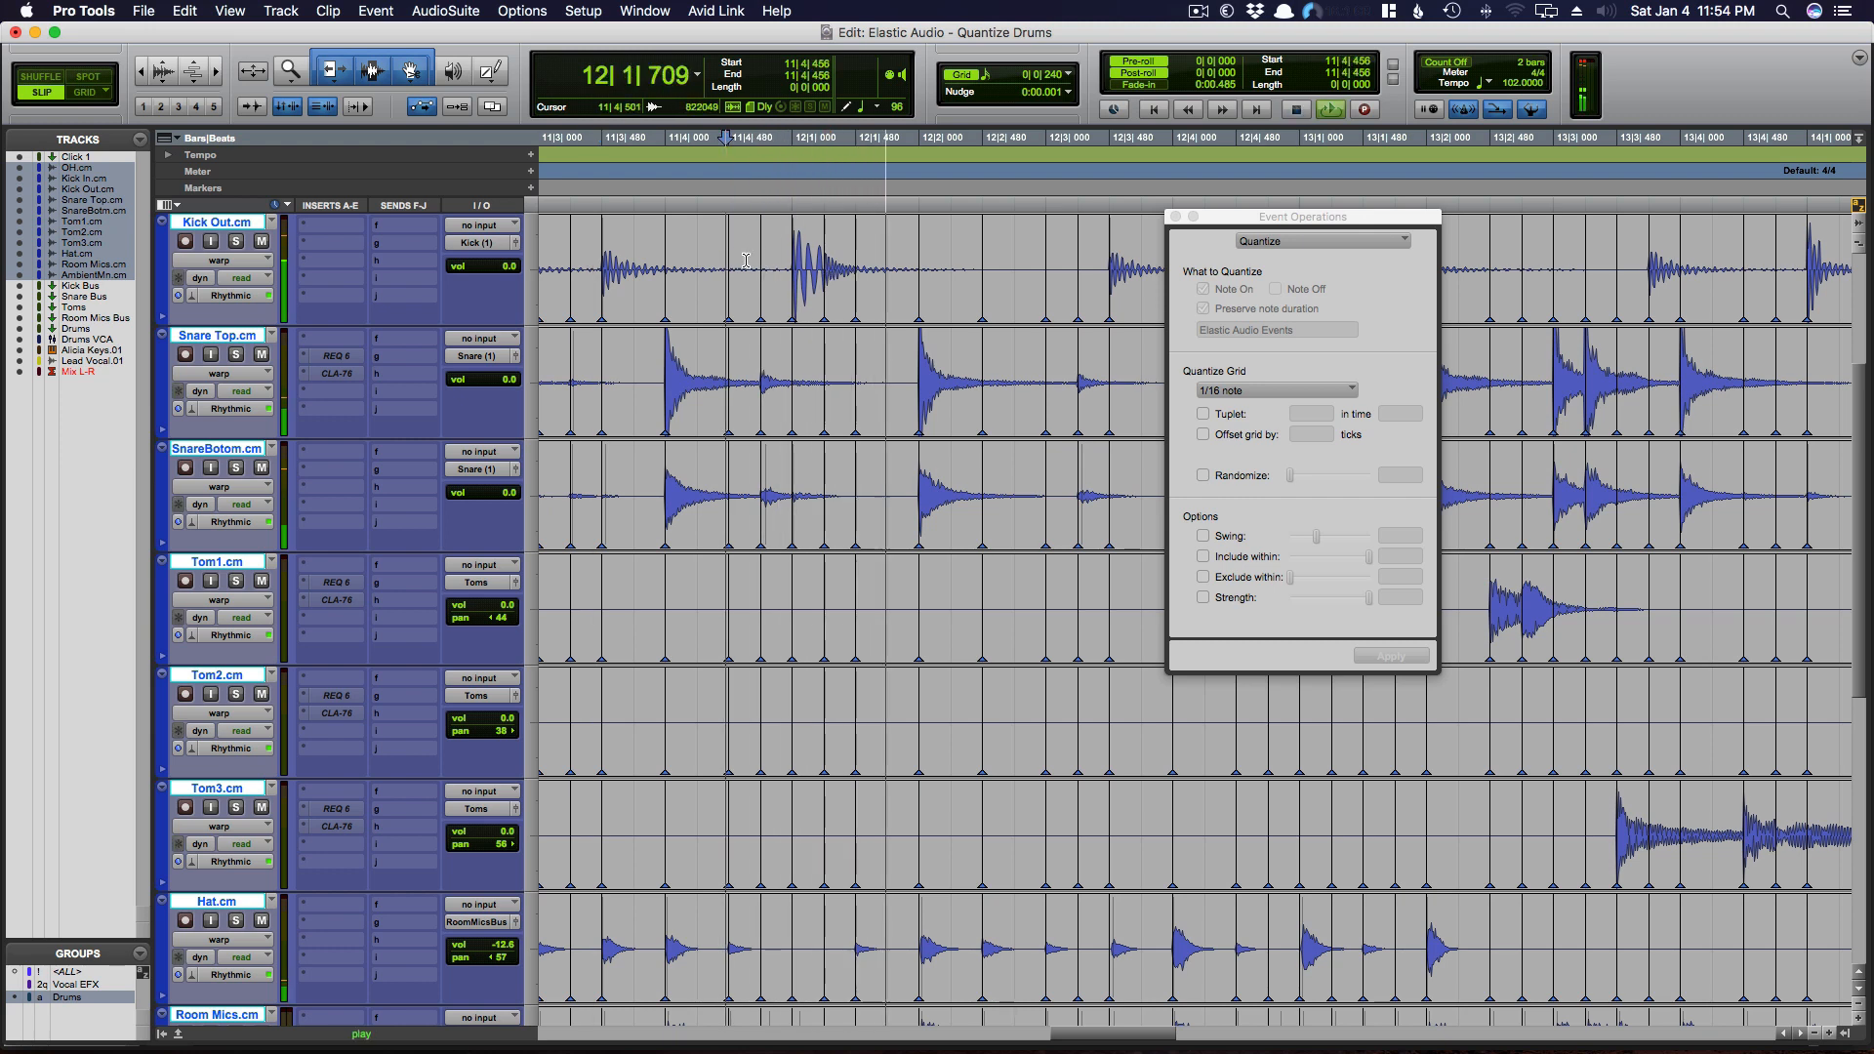
key("space")
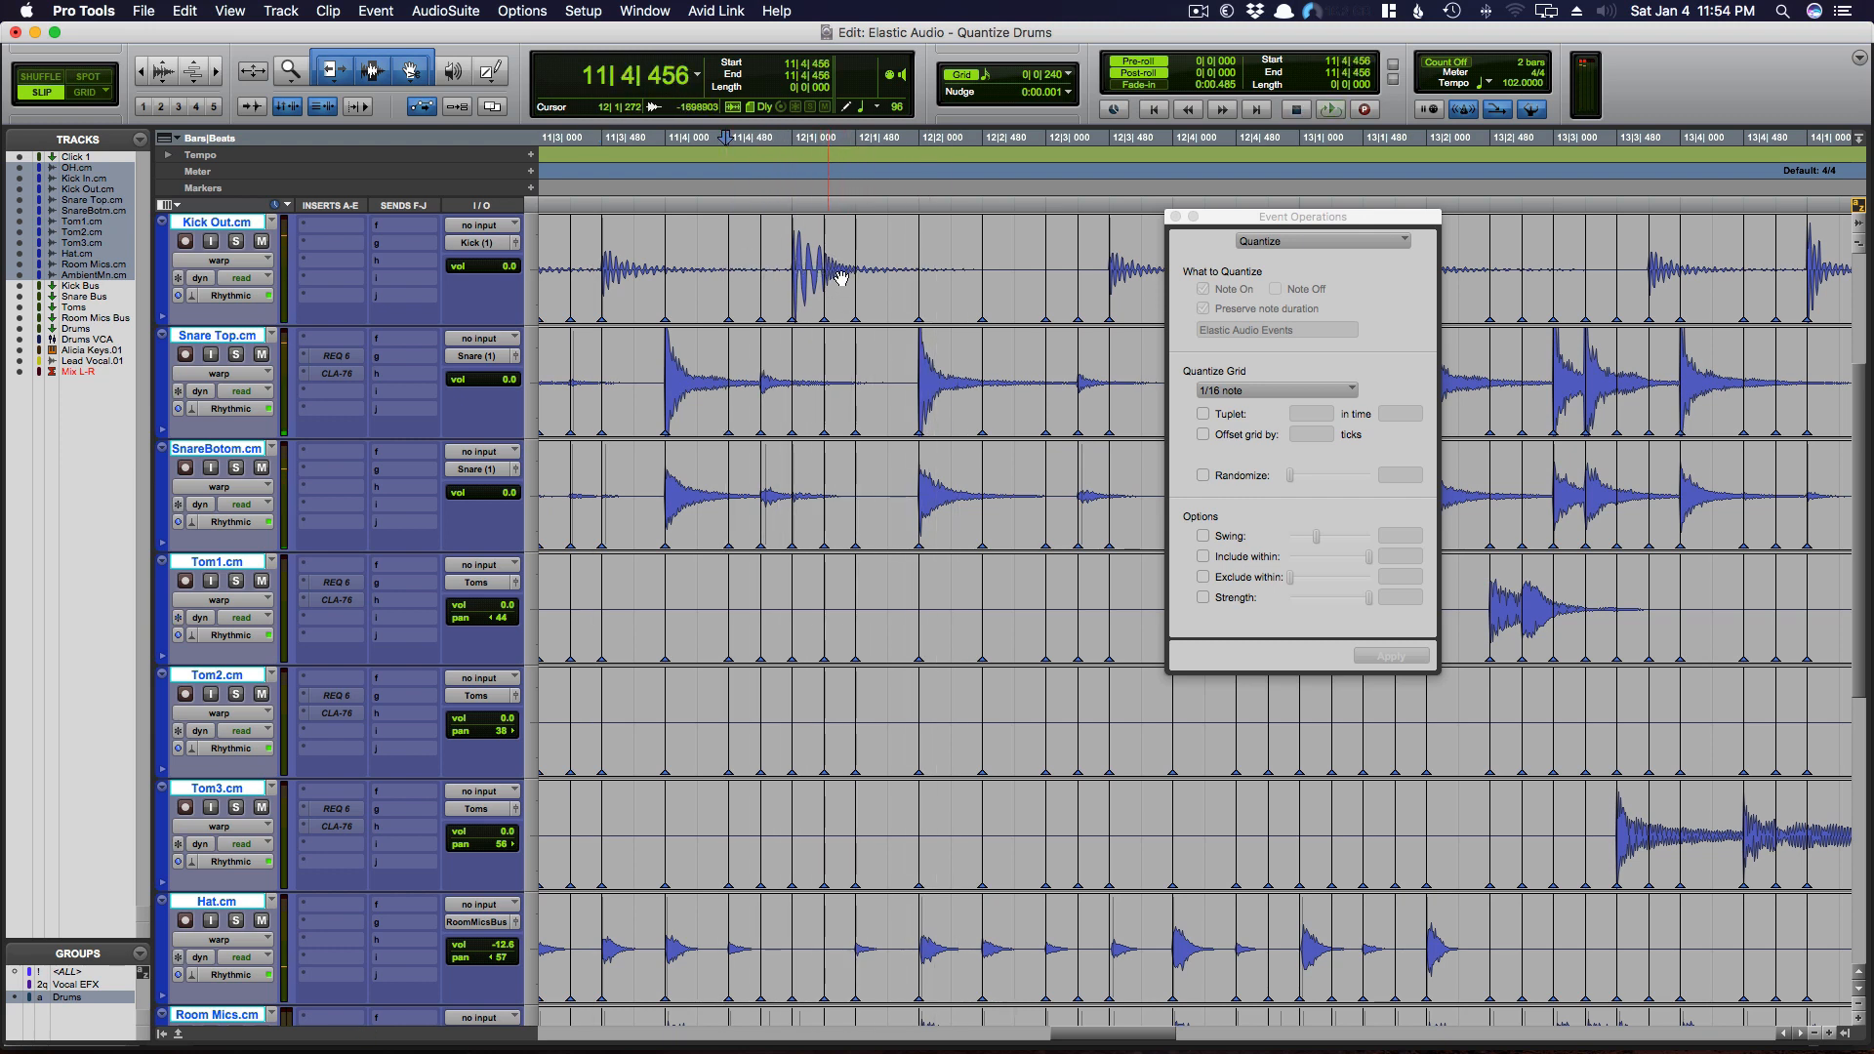
- Delete the warp markers between 12|1|131 and 12|1|700 just after the bar 12 kick, and play the passage from 11|3|537
mouse_move(875, 255)
left_mouse_down()
mouse_move(809, 256)
mouse_move(890, 251)
mouse_move(809, 243)
mouse_move(884, 238)
left_mouse_up()
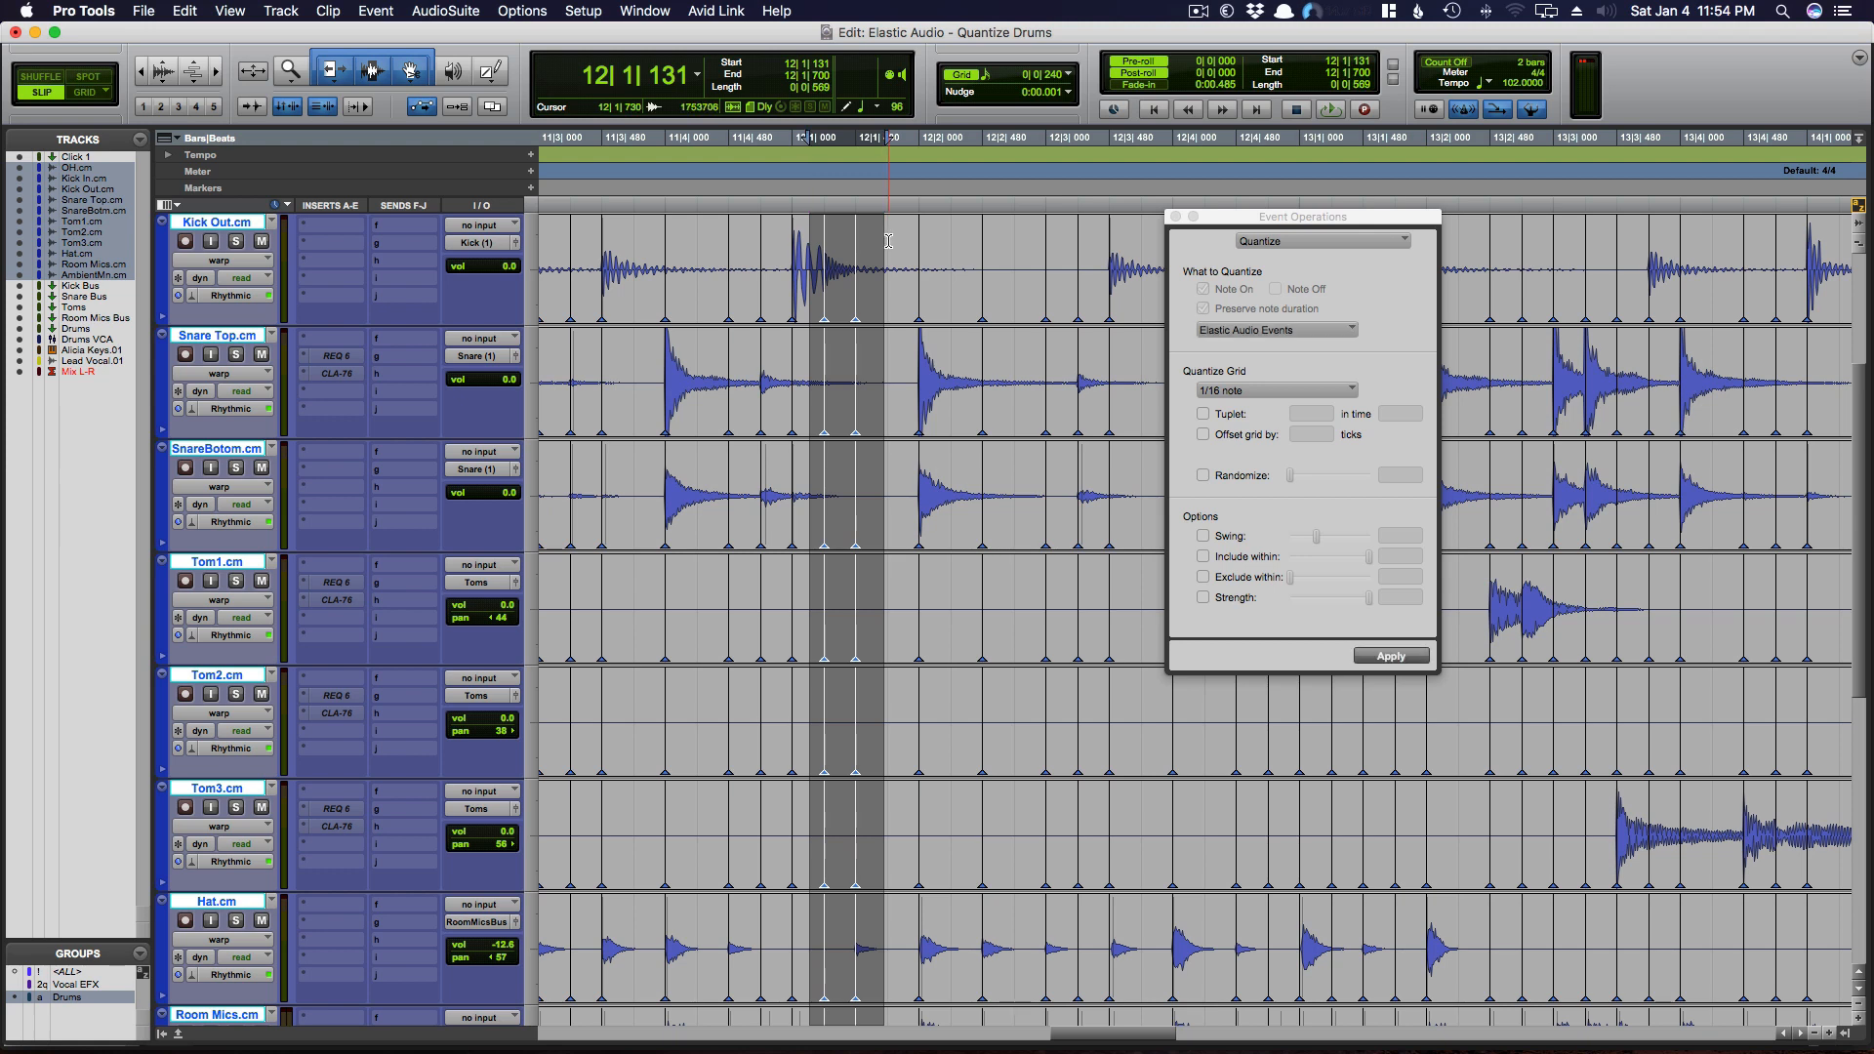
key("Delete")
left_click(644, 261)
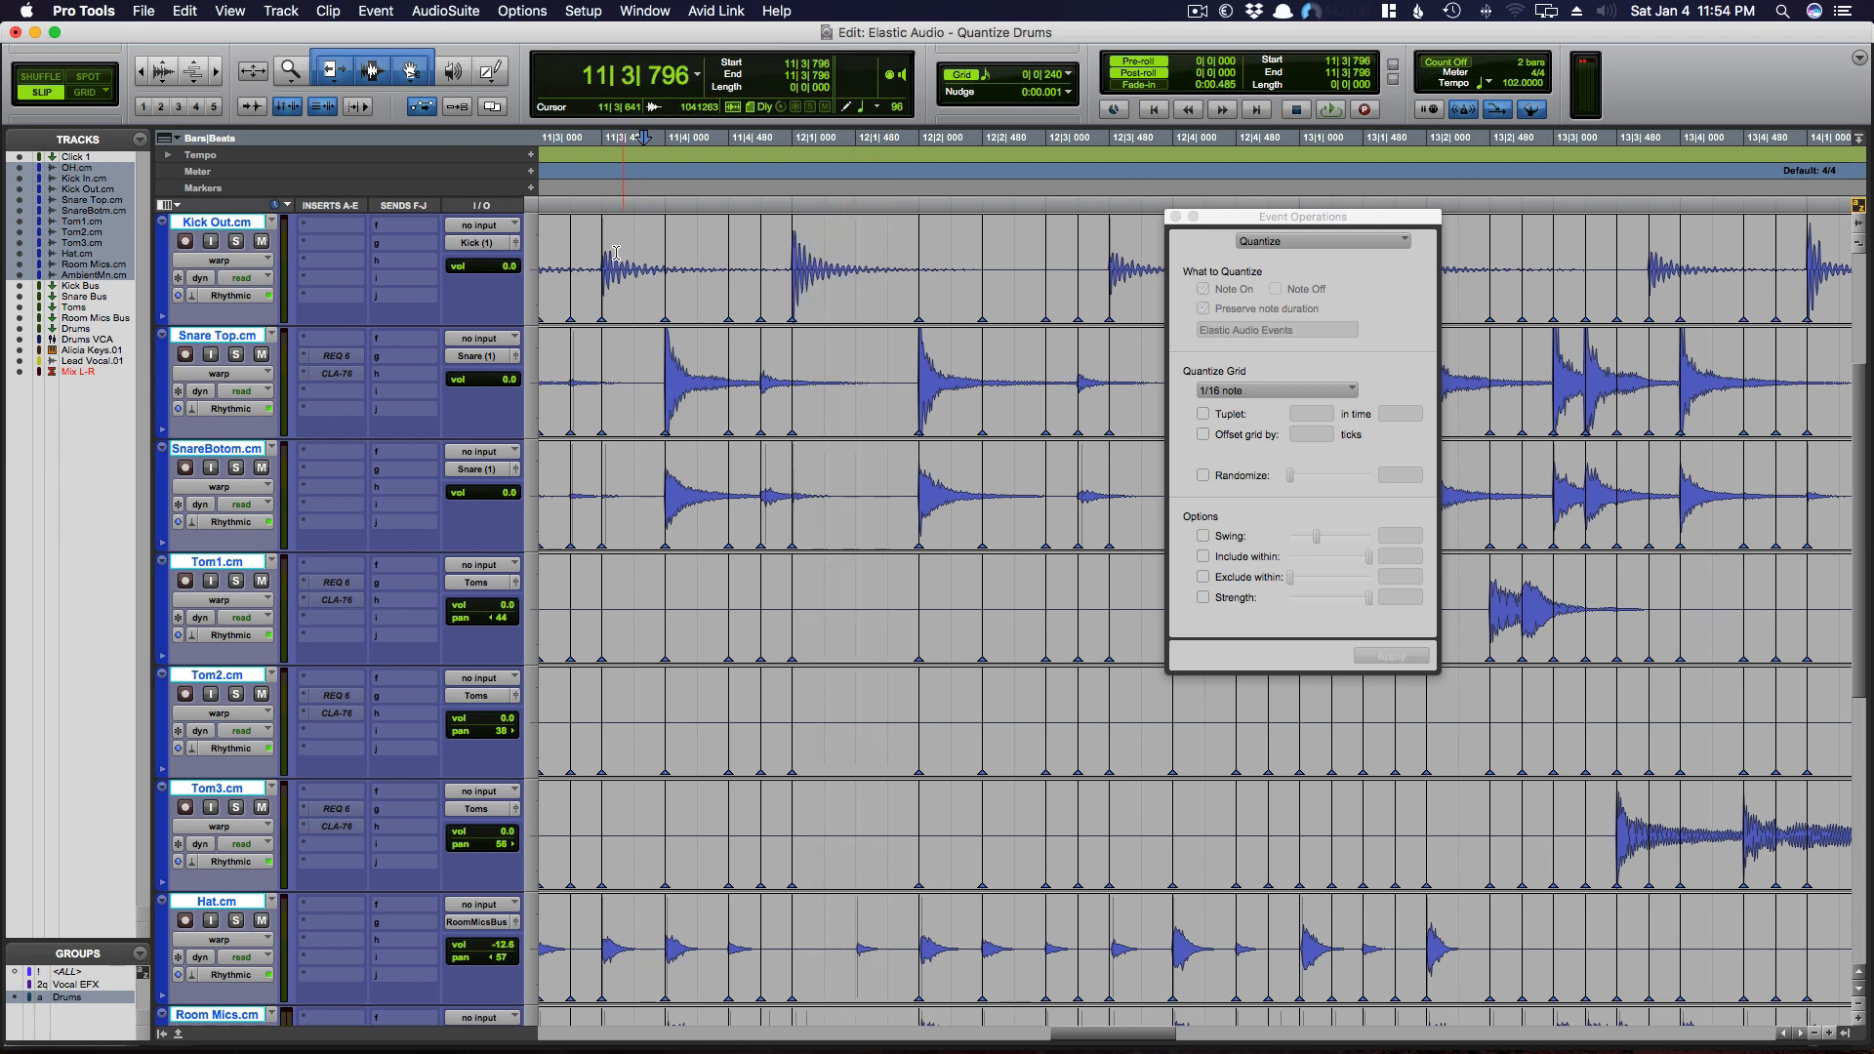
left_click(609, 252)
key("space")
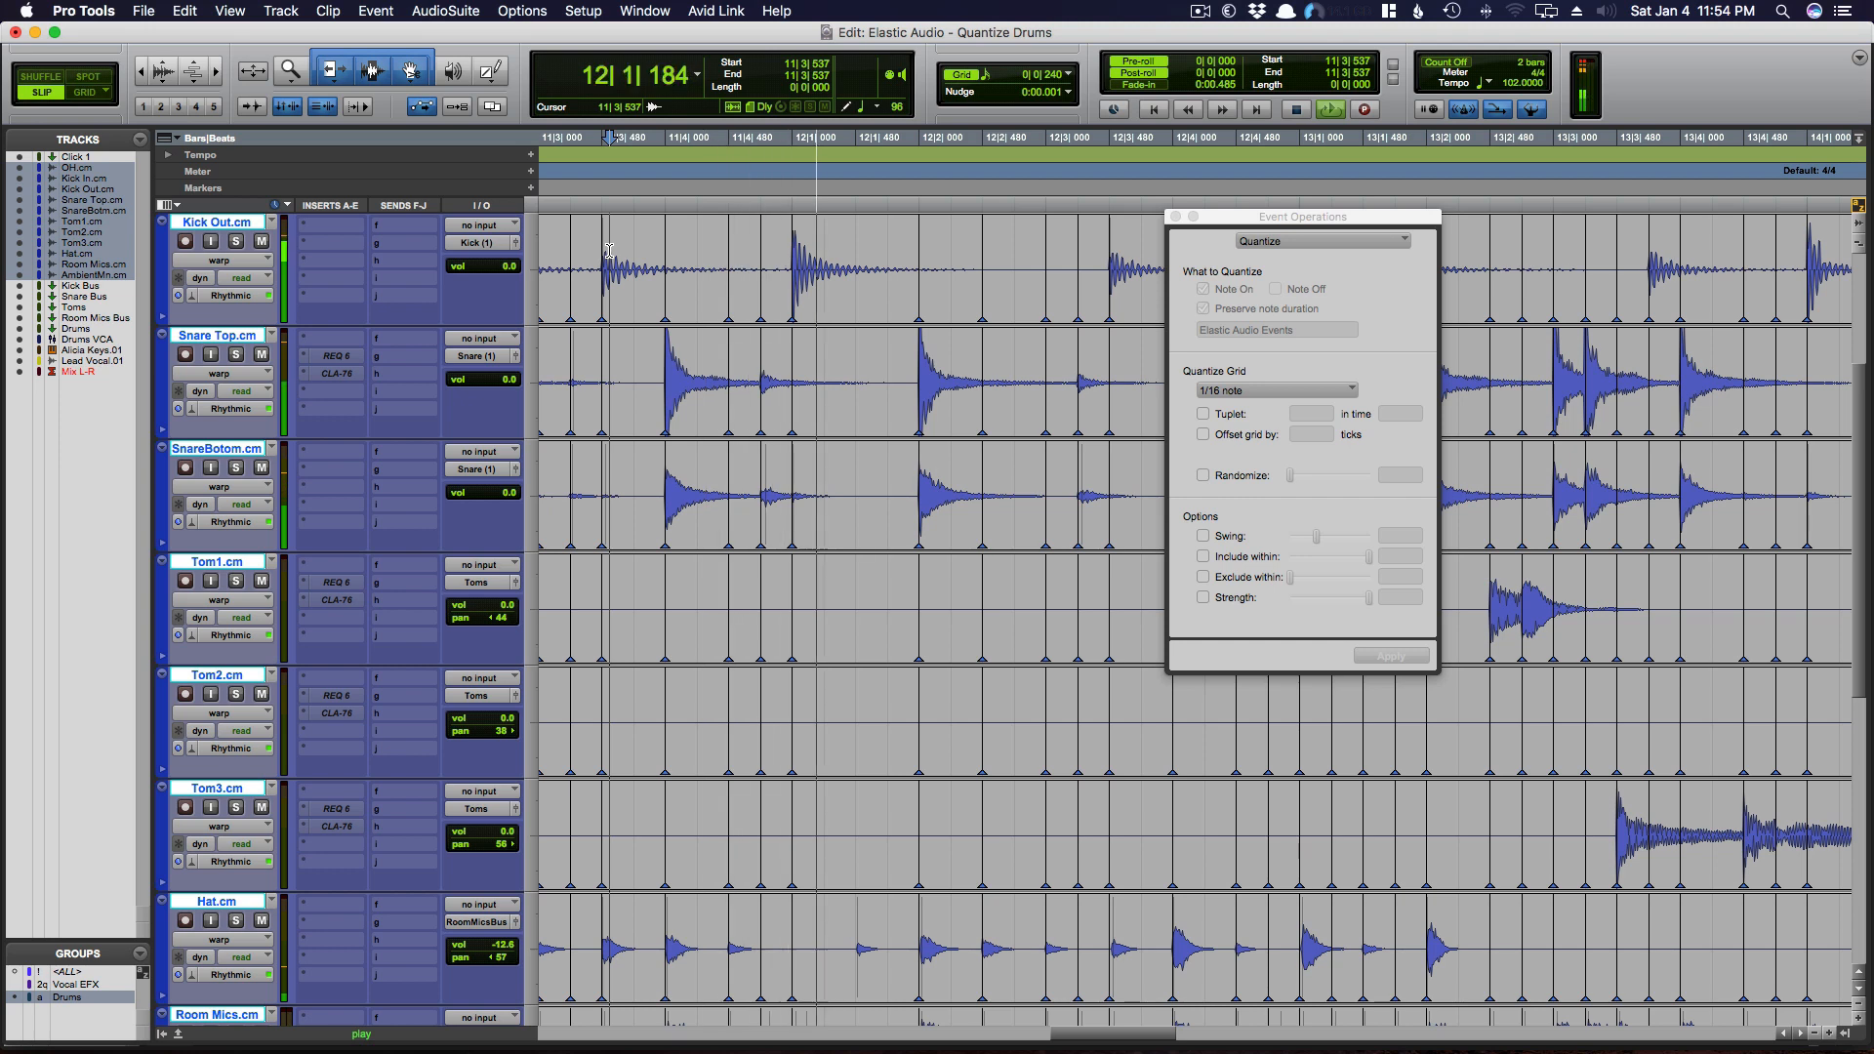
- Undo and reapply the deletion of the warp markers after the bar 12 kick, then play the drums from 11|4|397
key("space")
key("super+z")
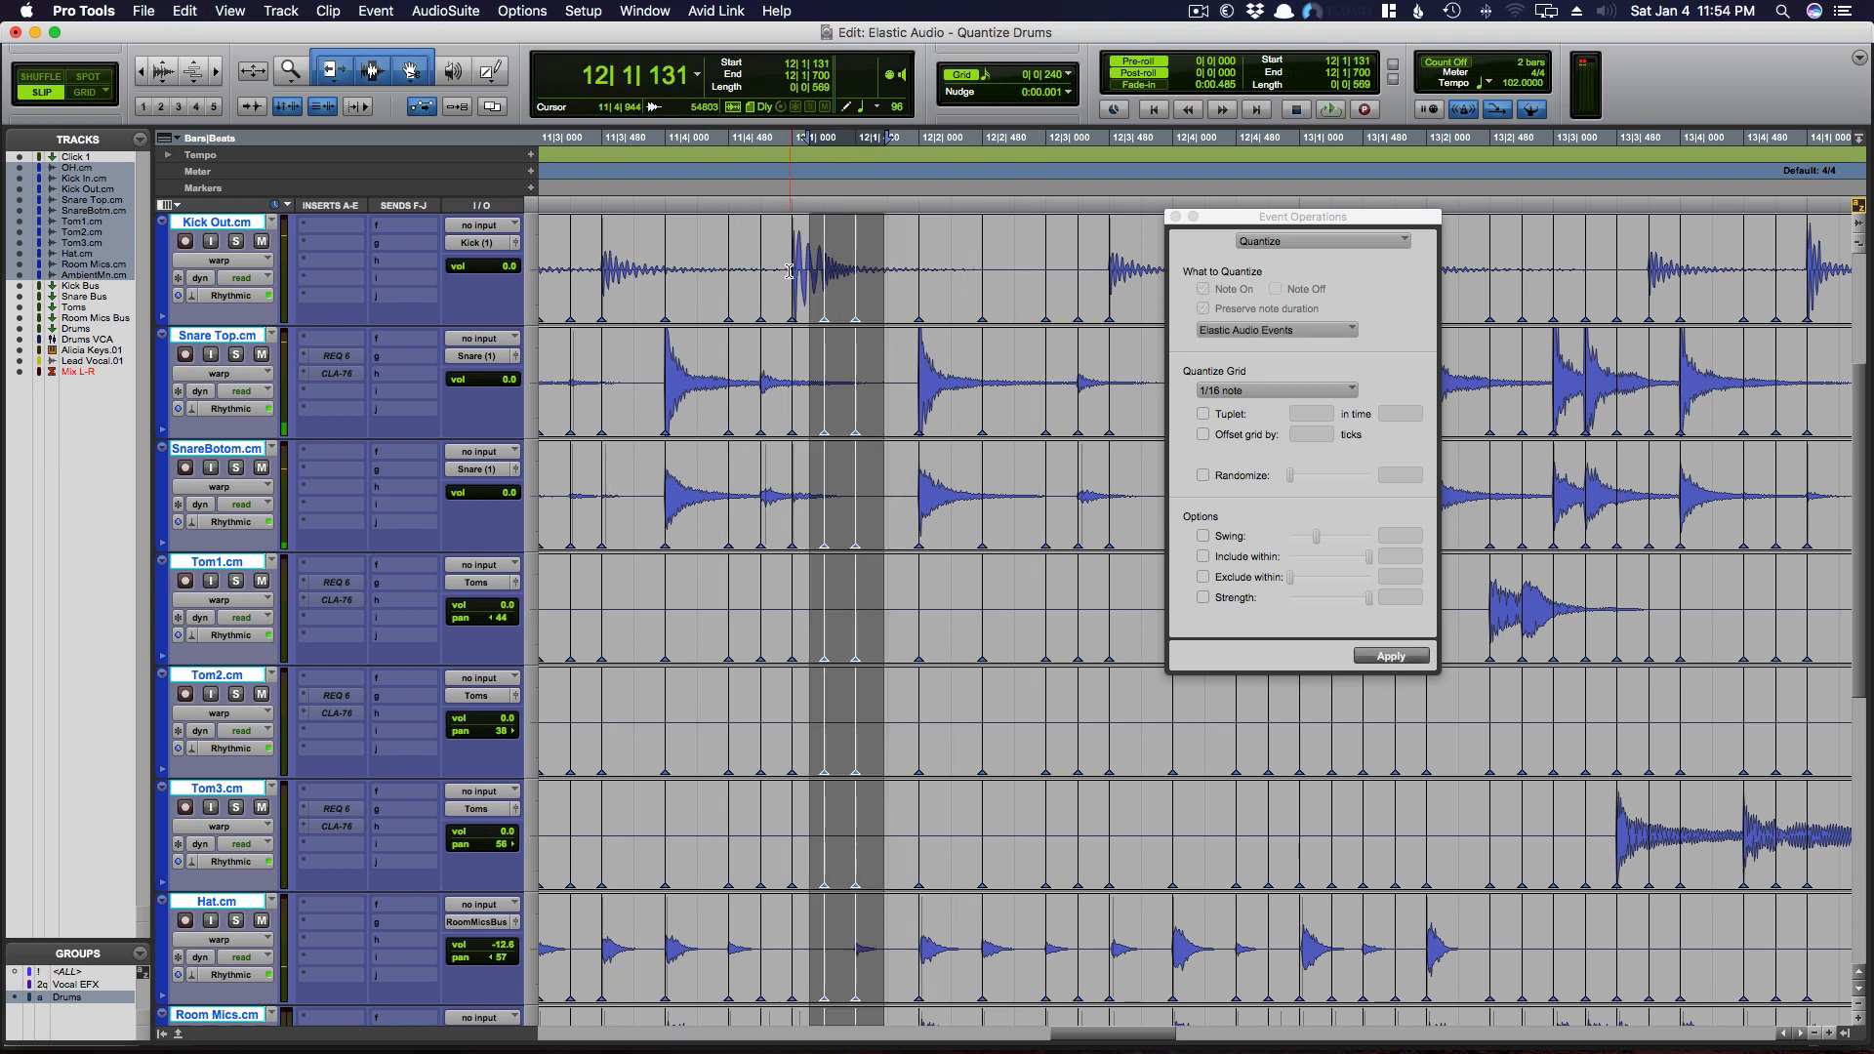
left_click(742, 254)
key("space")
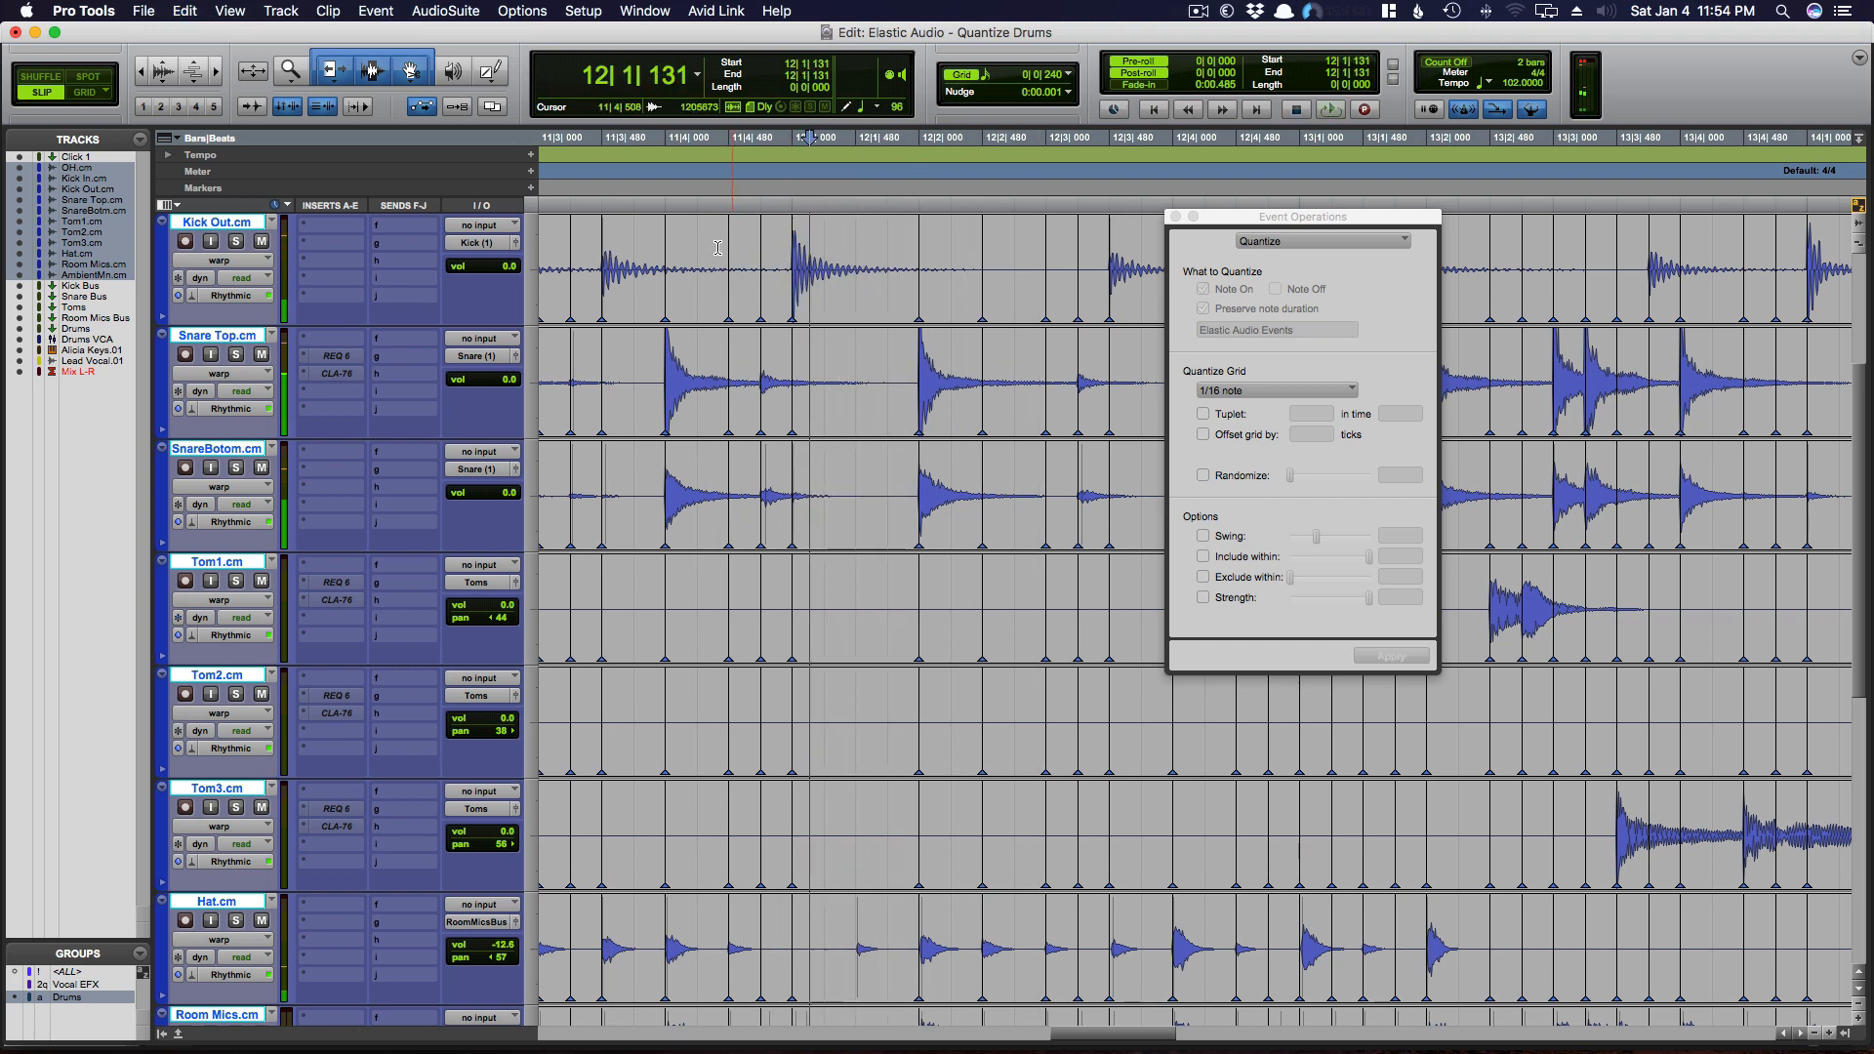
left_click(718, 255)
key("r")
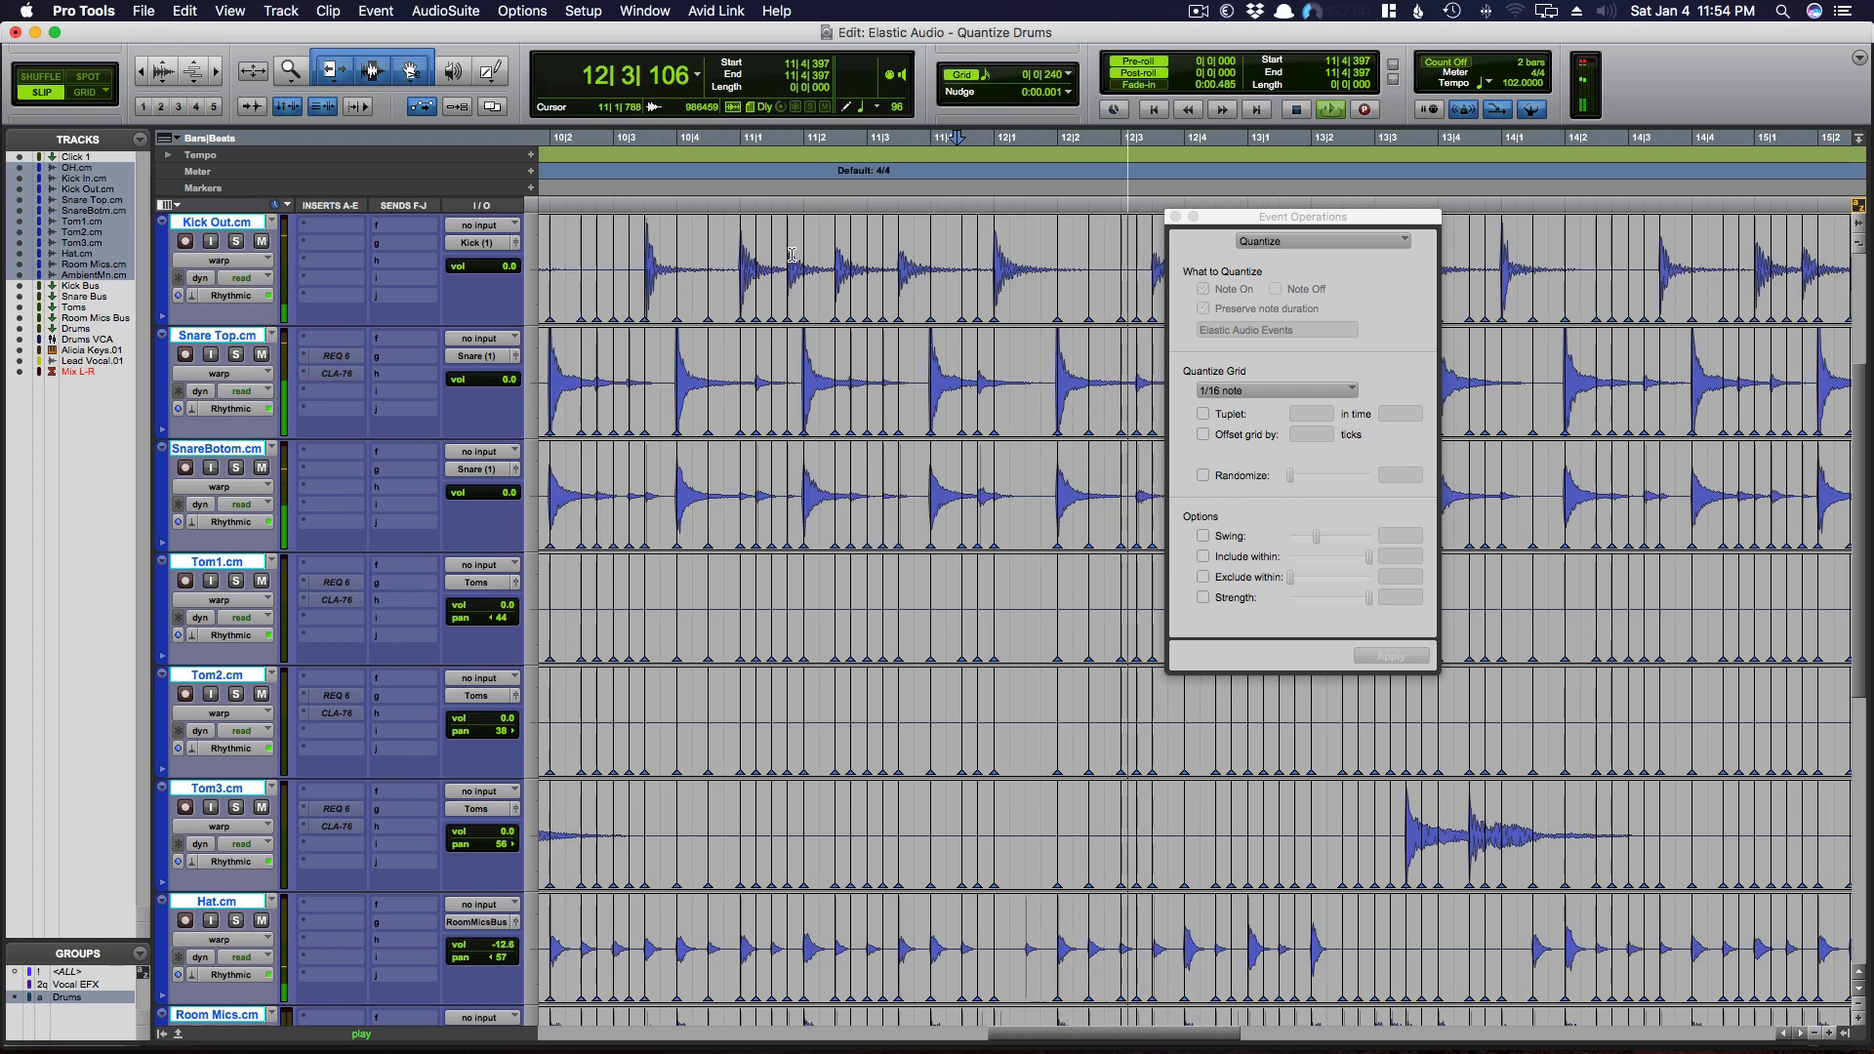
key("space")
- Magnify the tom fill leading into bar 16 and play it from 15|3|931, checking the Kick Out hit at bar 16
scroll(801, 262, "right", 5)
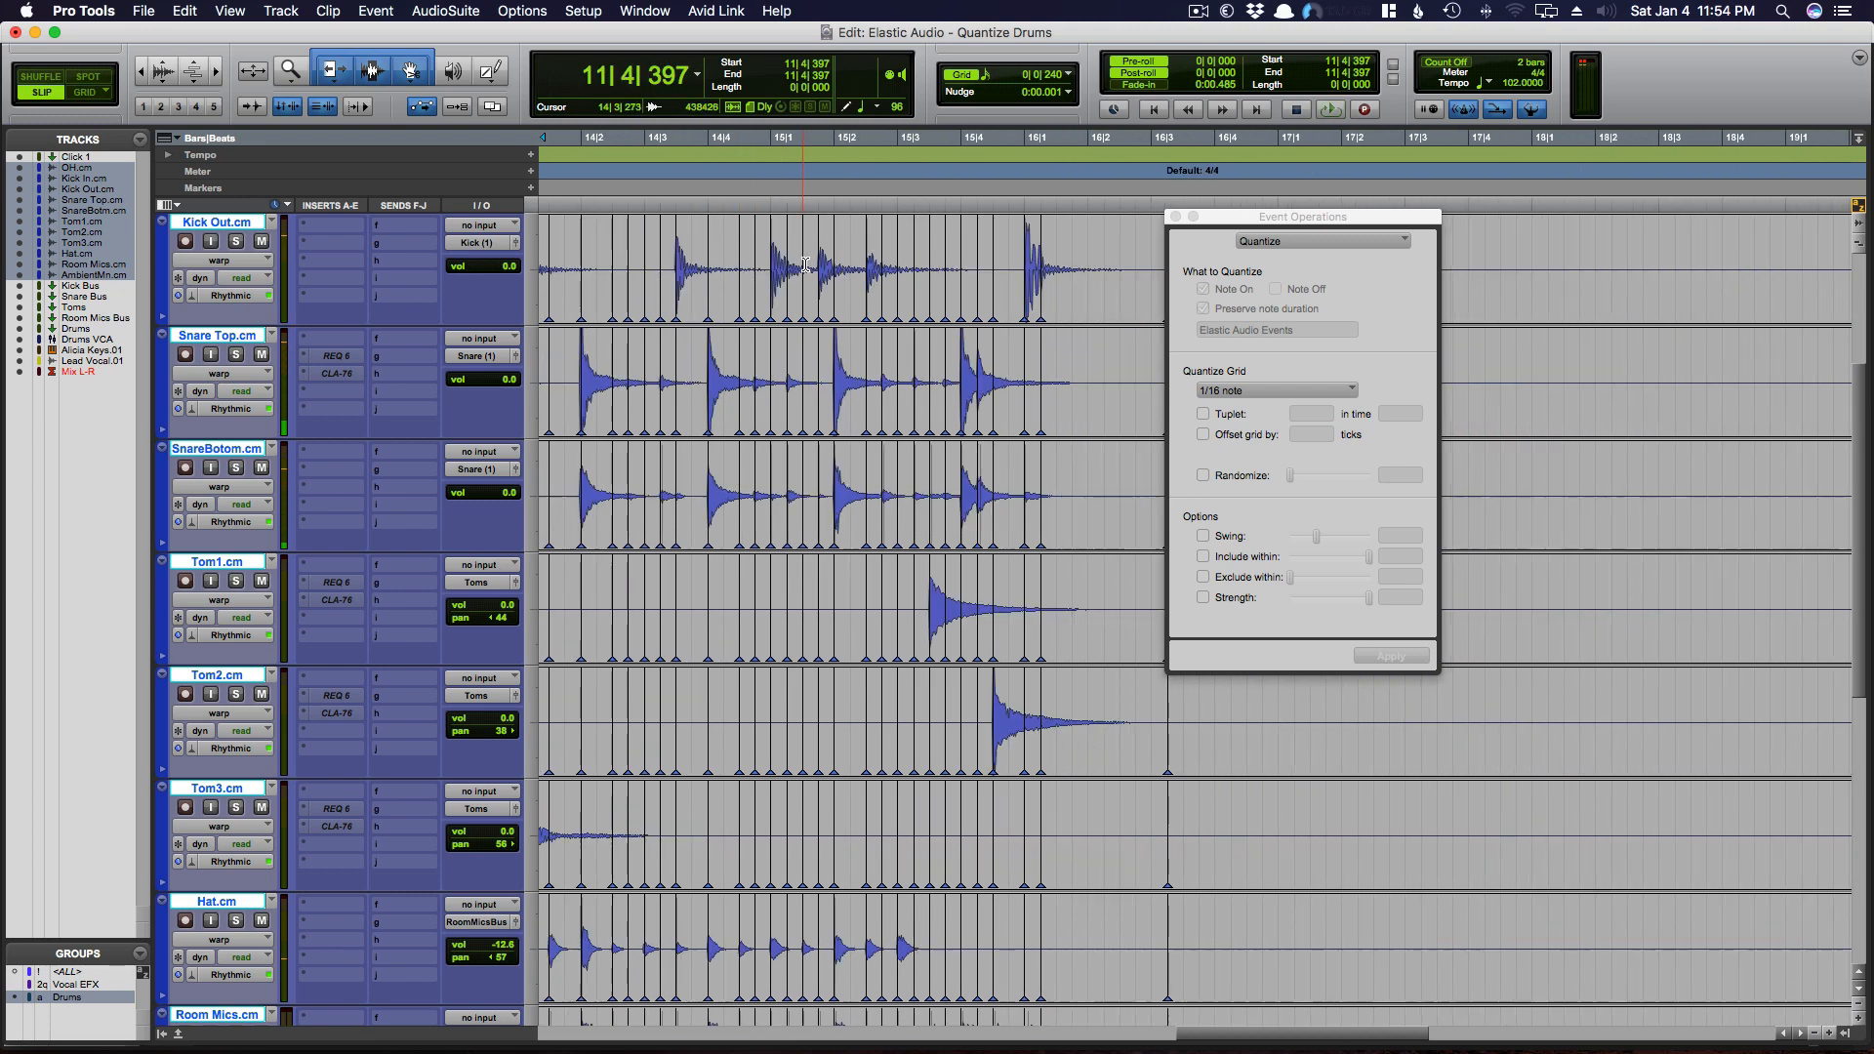
left_click(932, 259)
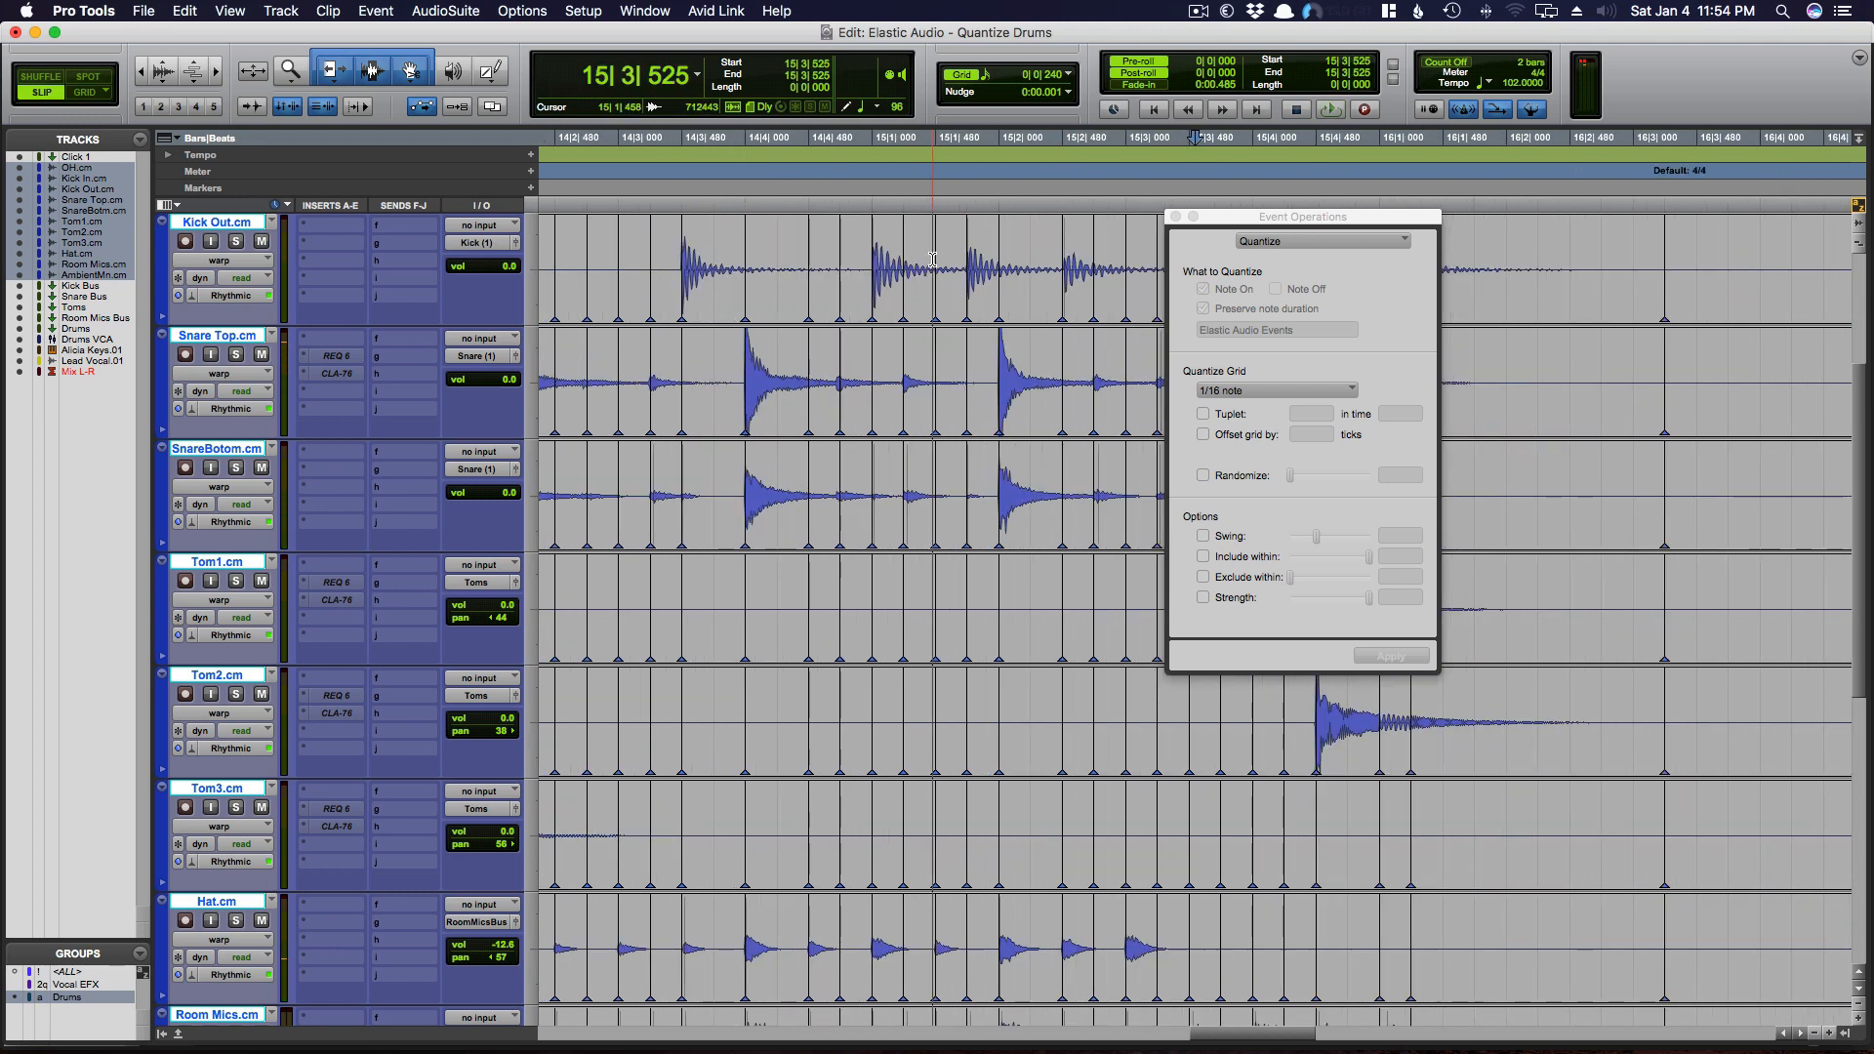
key("t")
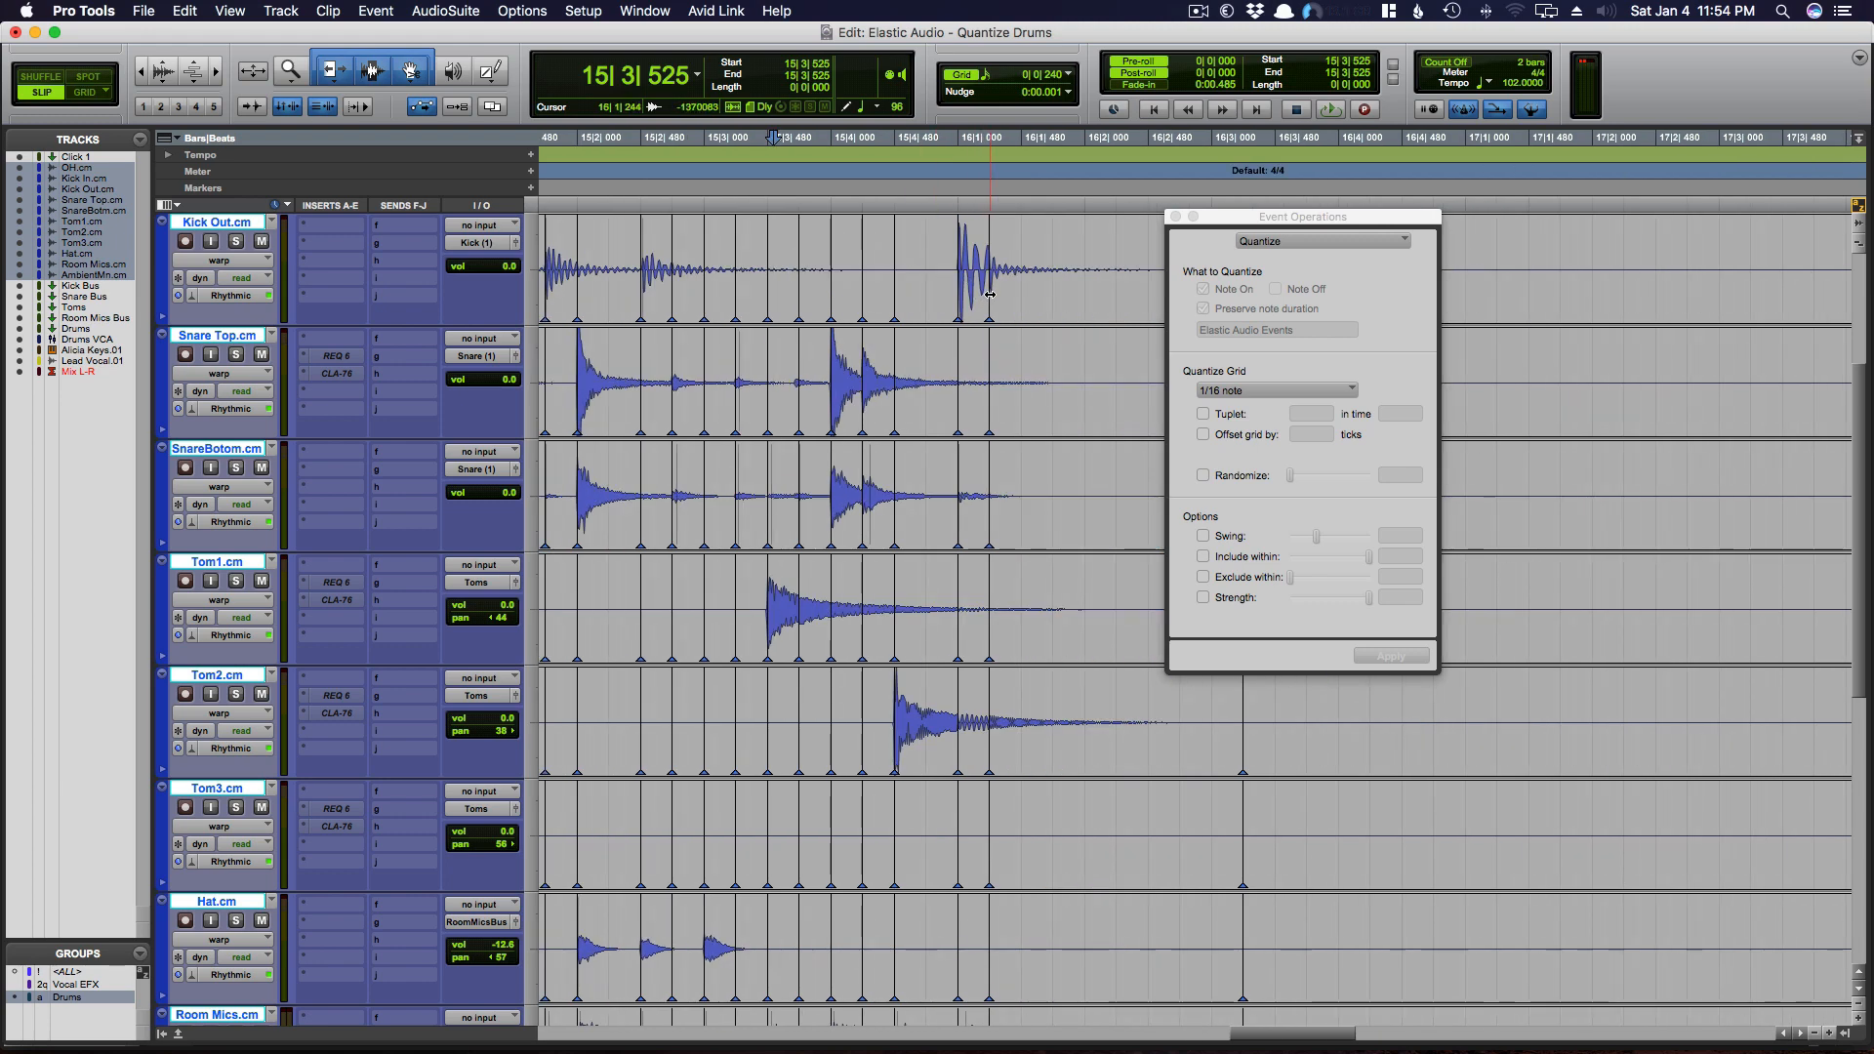
scroll(990, 294, "right", 3)
scroll(690, 245, "left", 5)
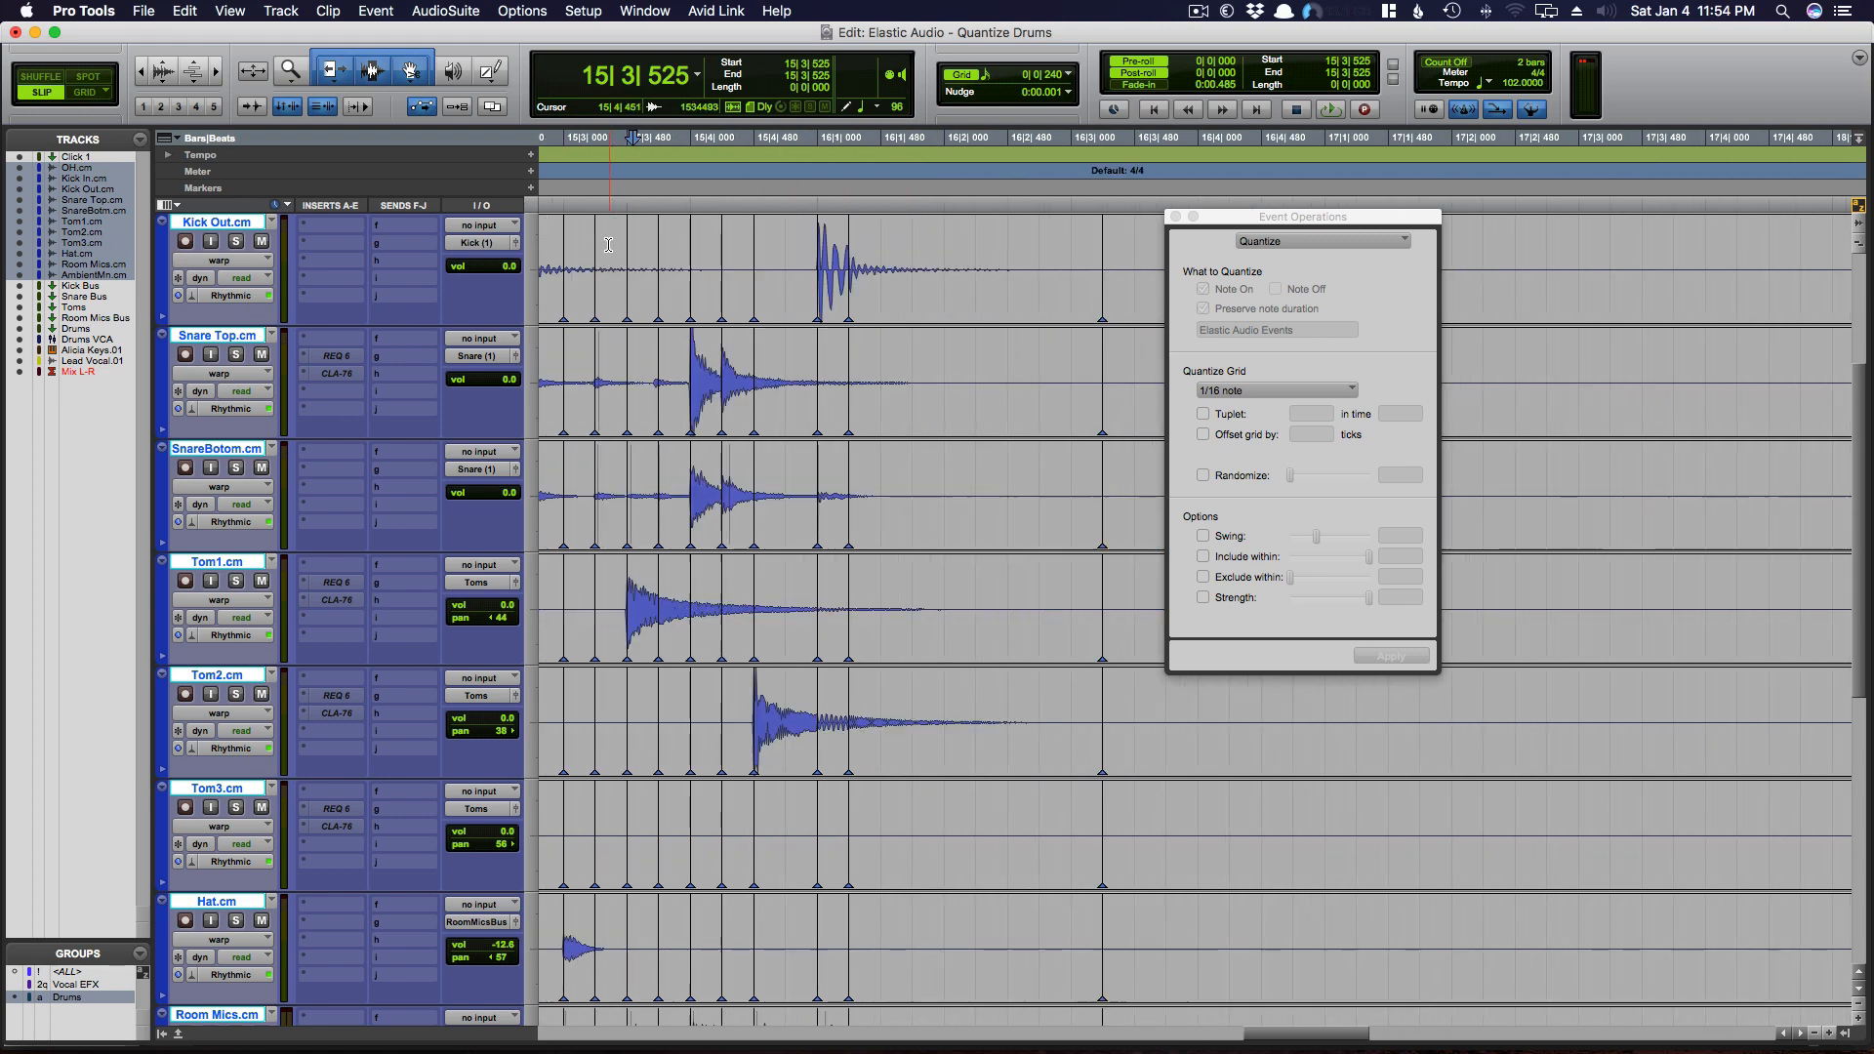
key("Tab")
key("space")
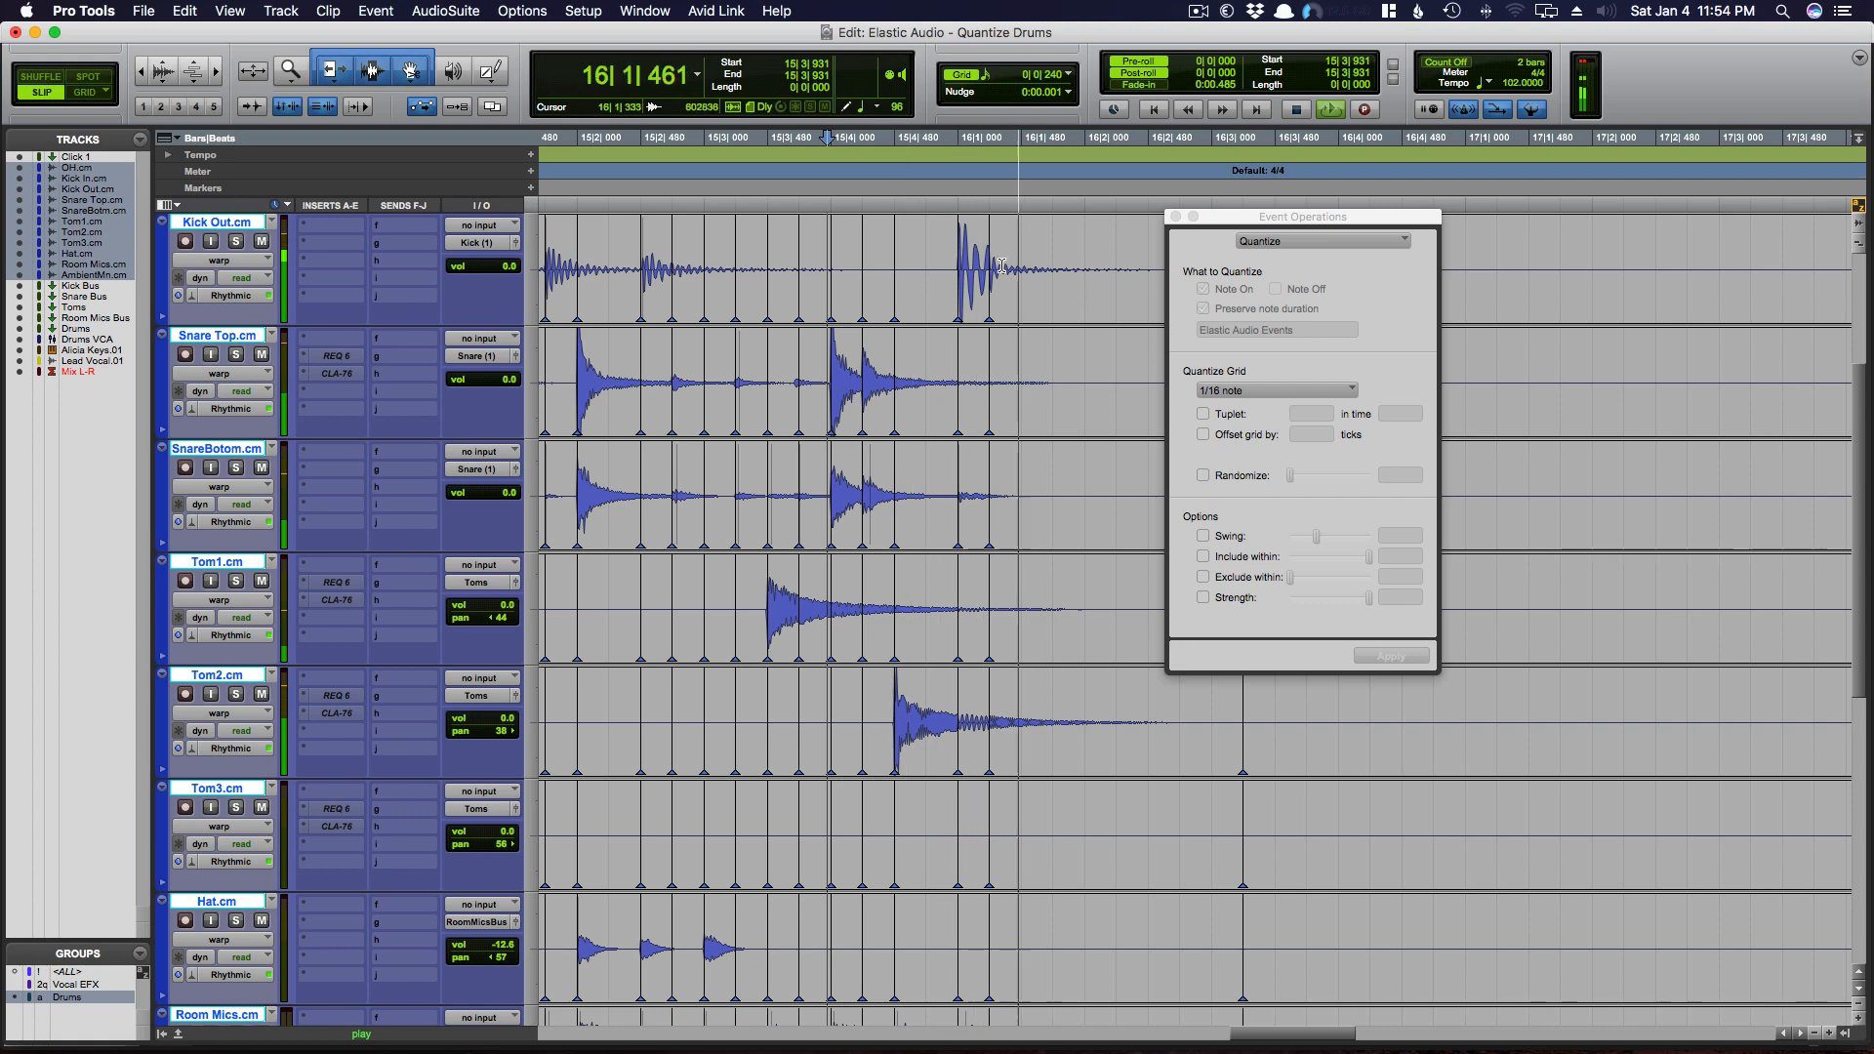
key("space")
- Play the drums from 9|4|086 and delete the warp markers between 10|1|101 and 10|1|721 just after the bar 10 kick
scroll(899, 293, "left", 10)
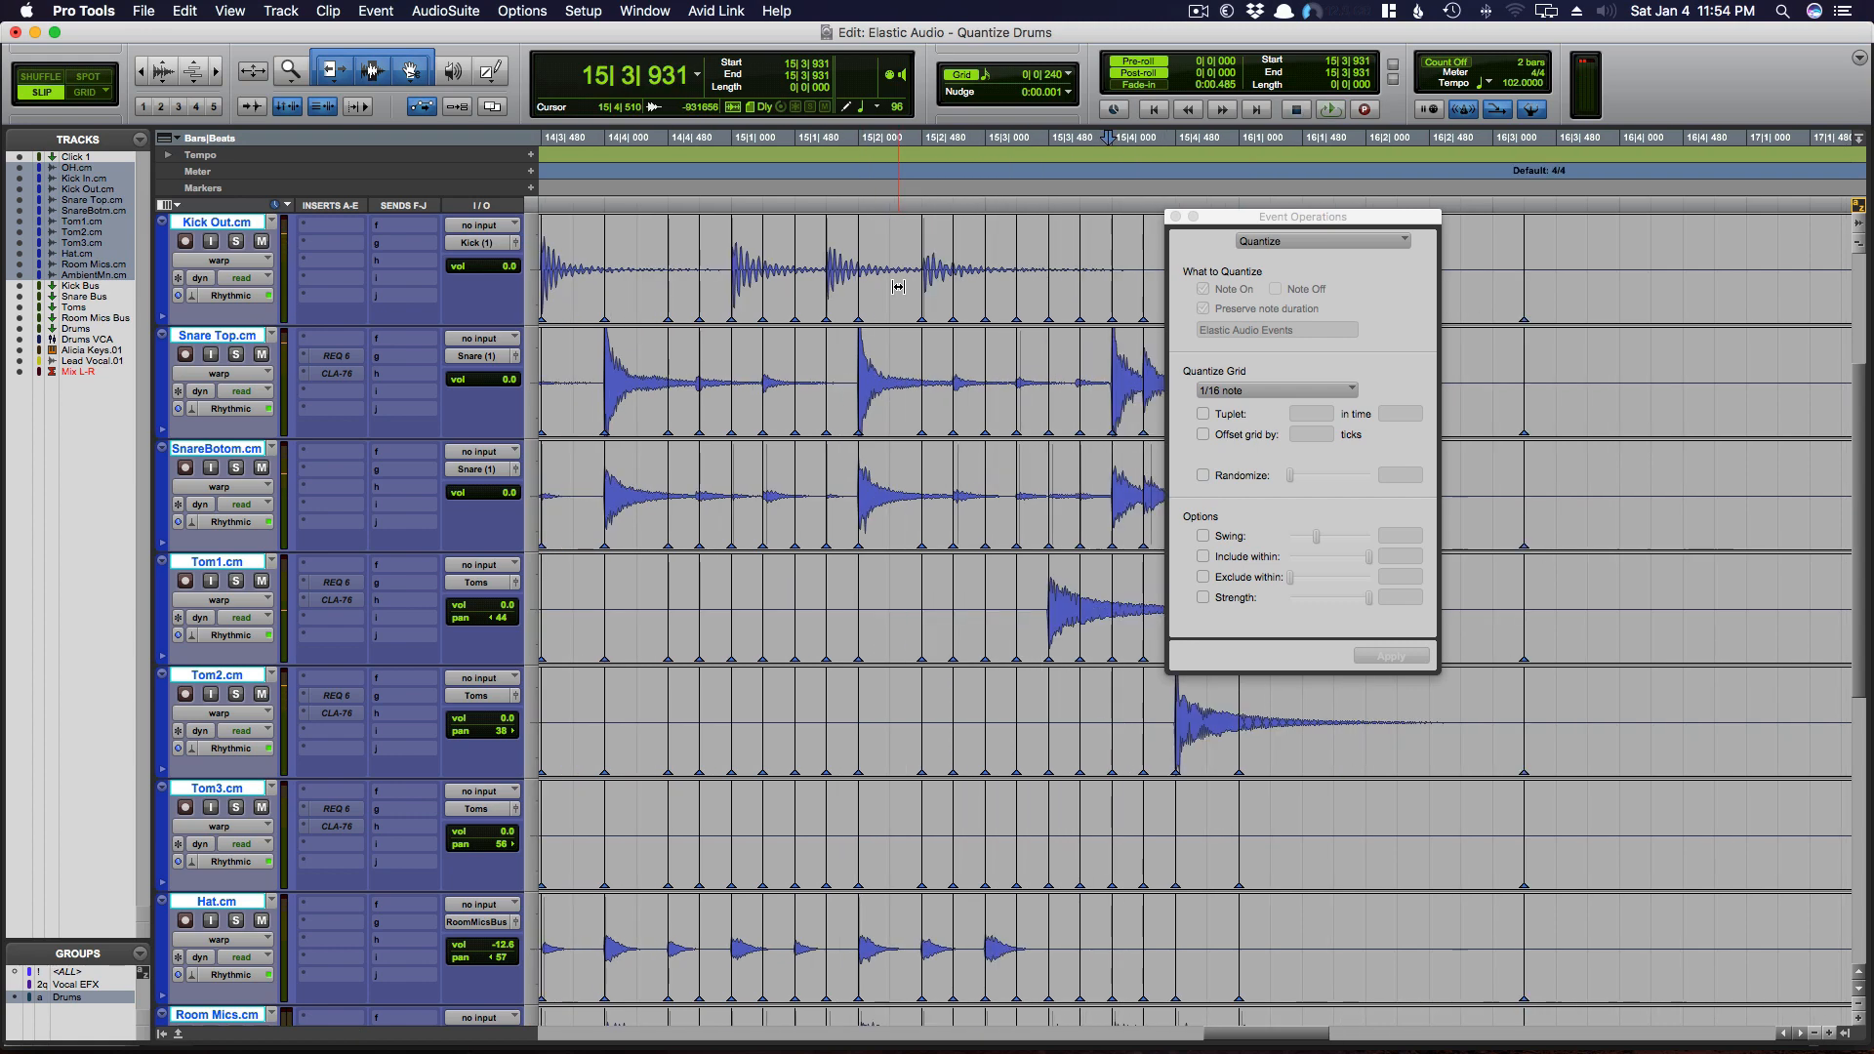
scroll(899, 286, "left", 10)
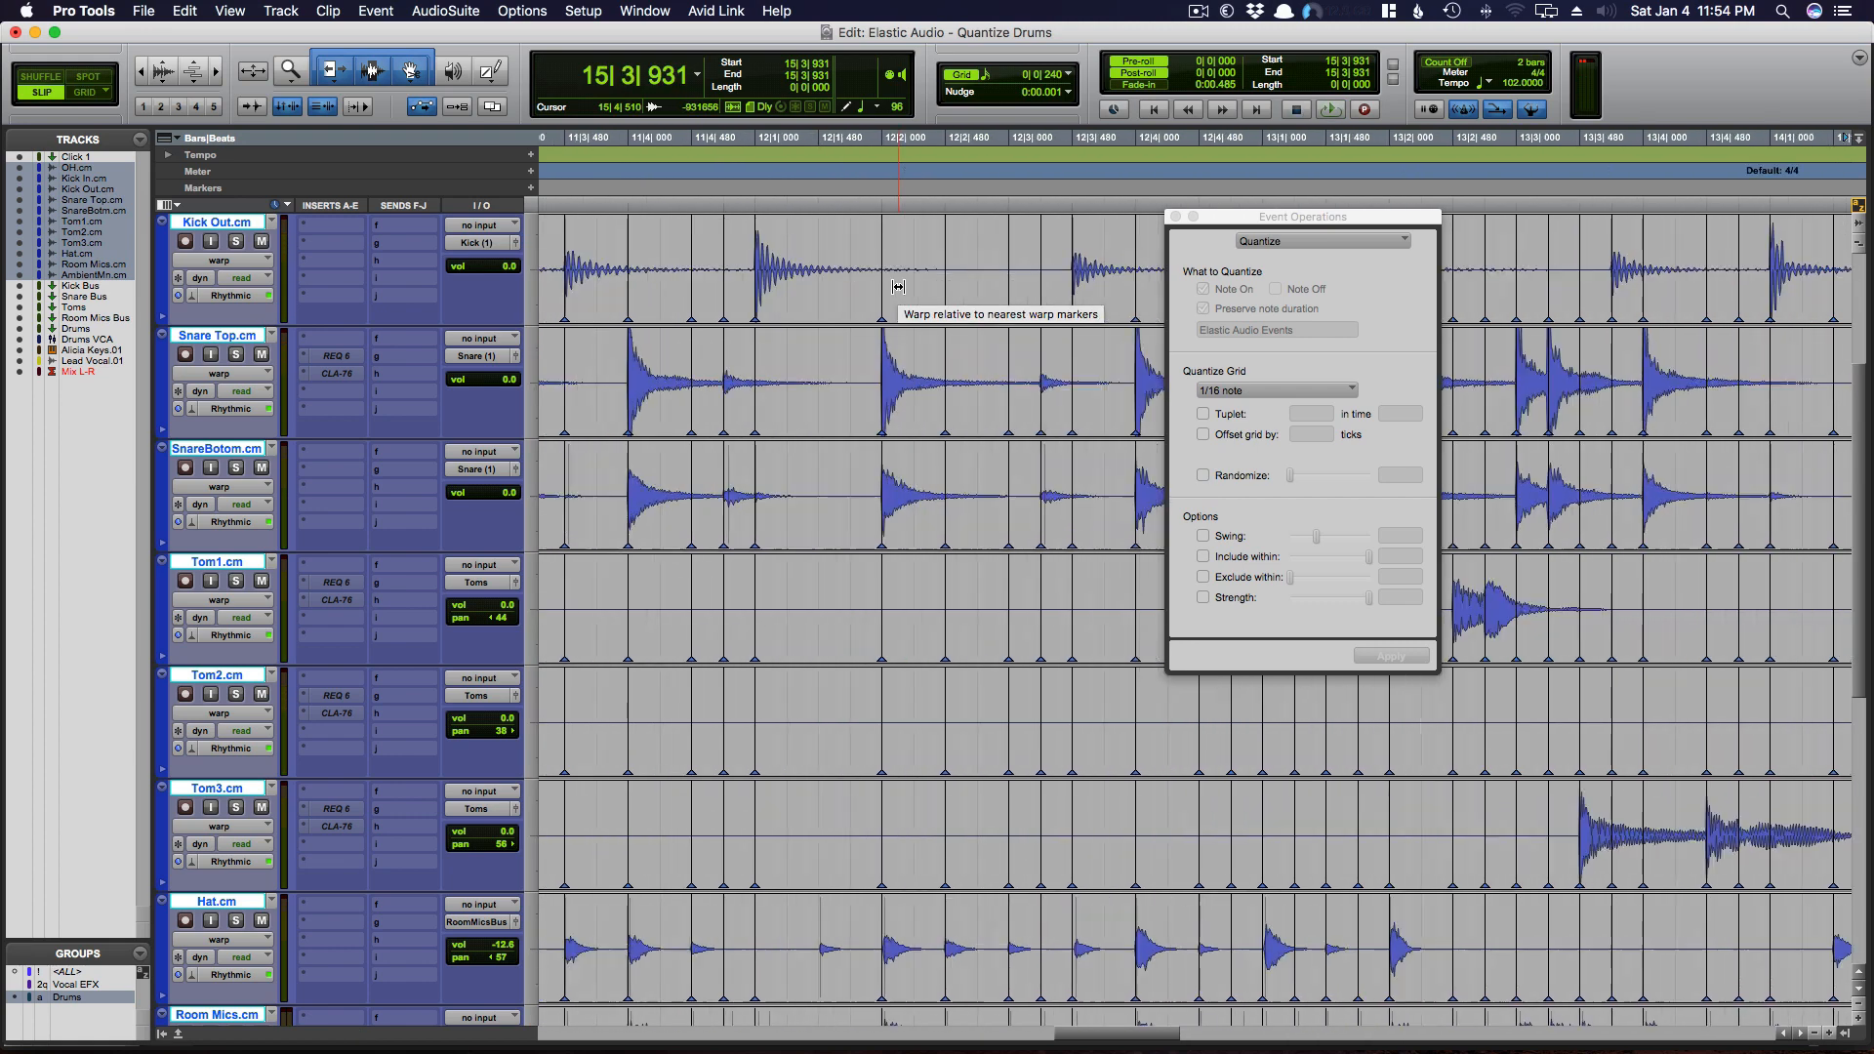
scroll(899, 286, "left", 3)
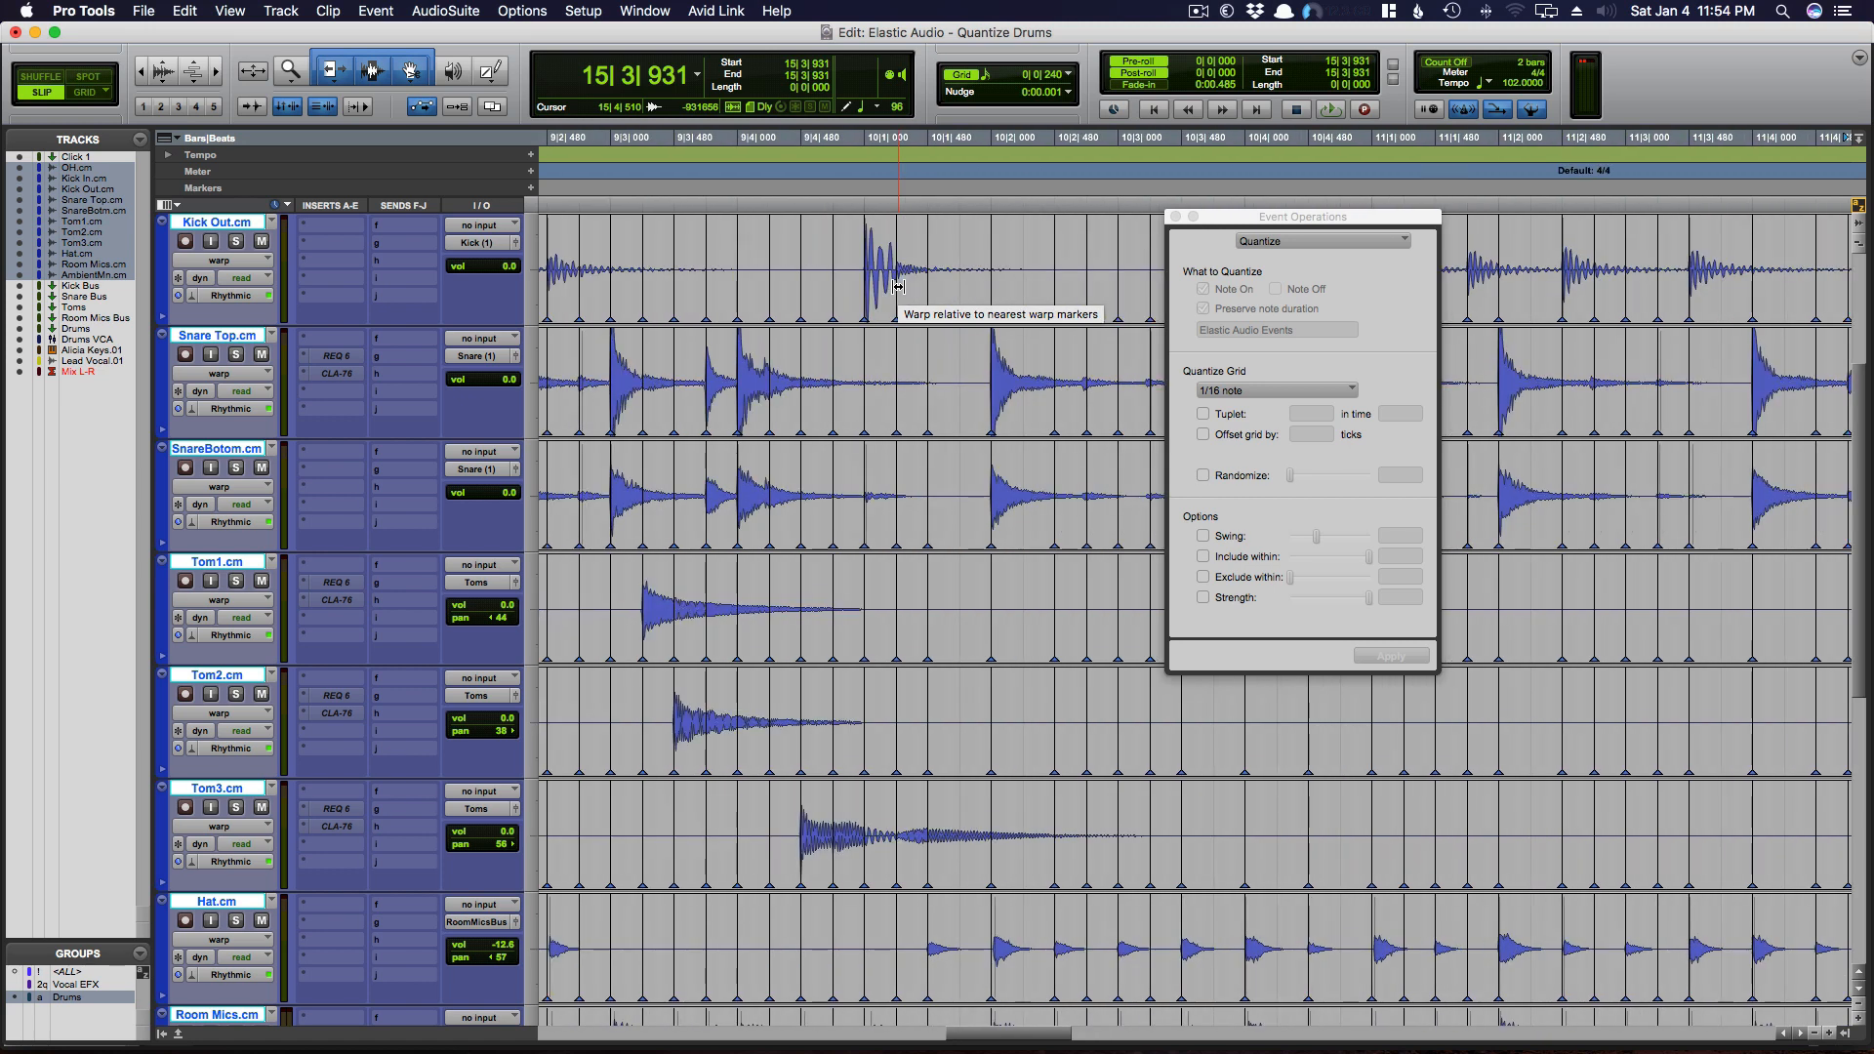
left_click(749, 259)
key("space")
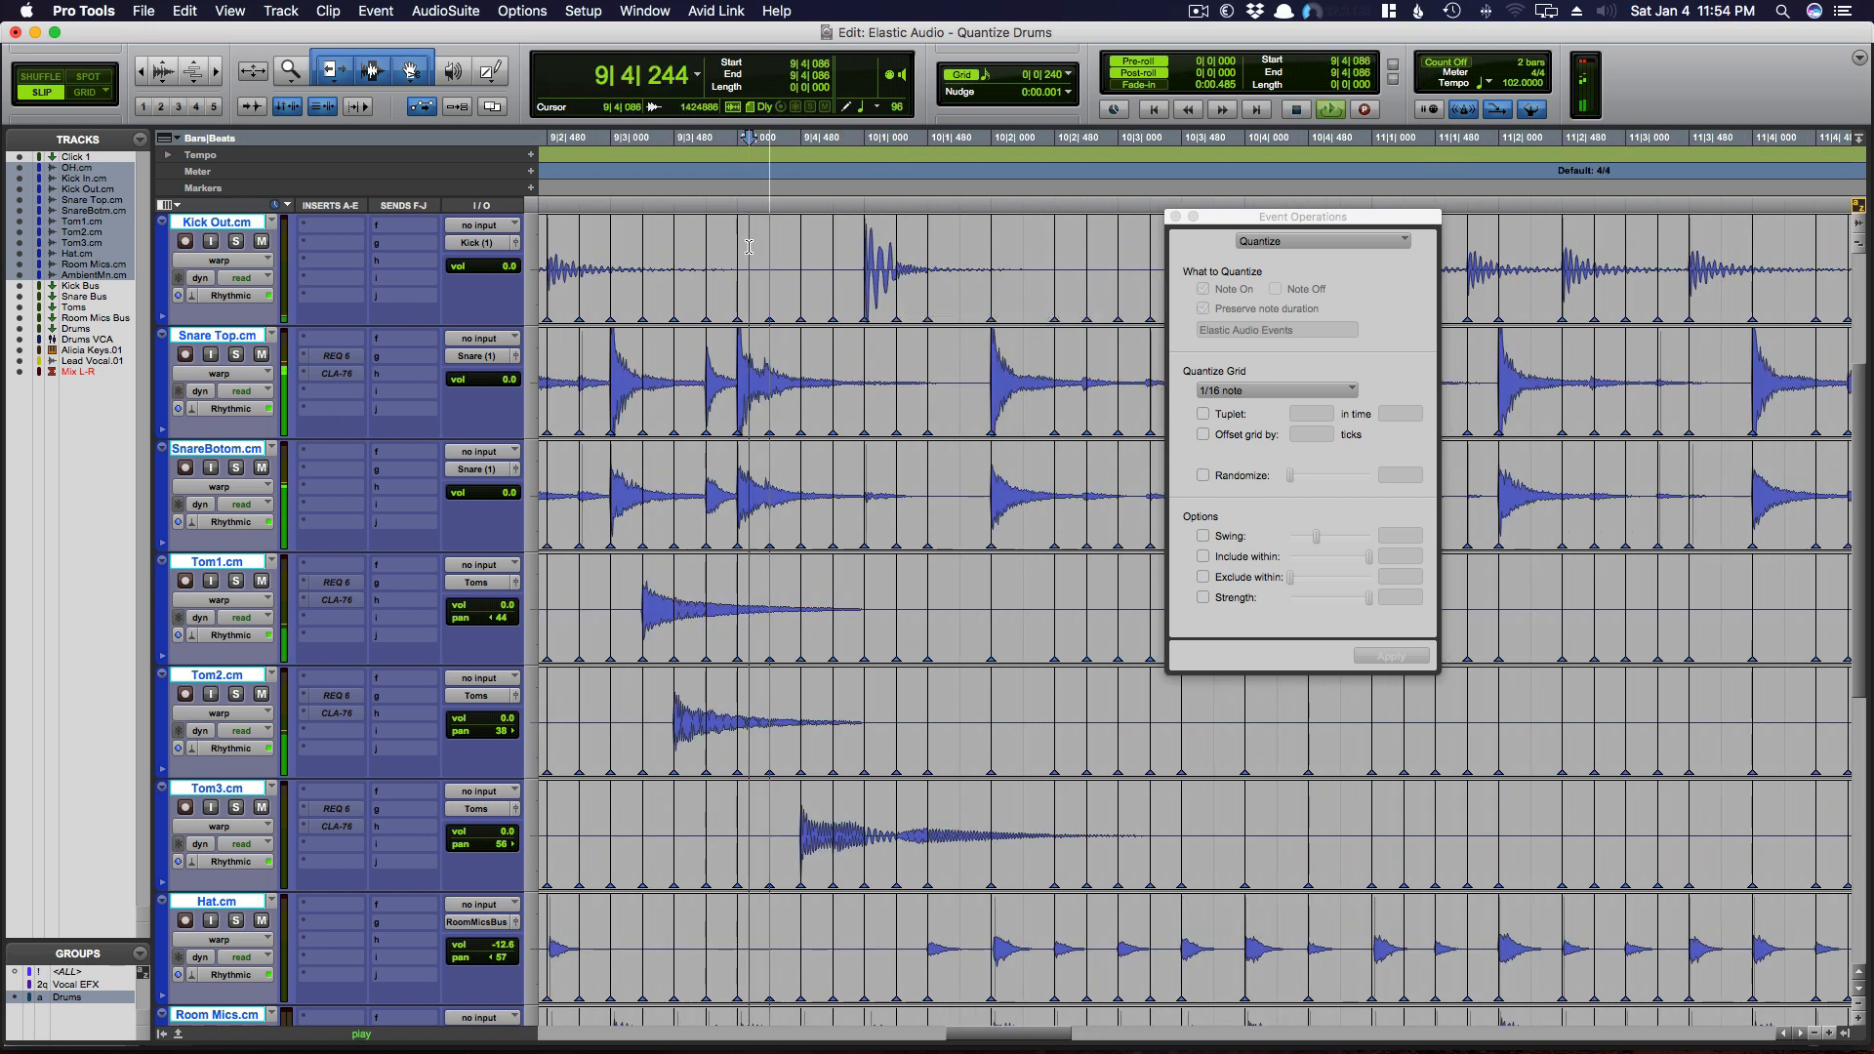
left_click_drag(962, 267, 880, 267)
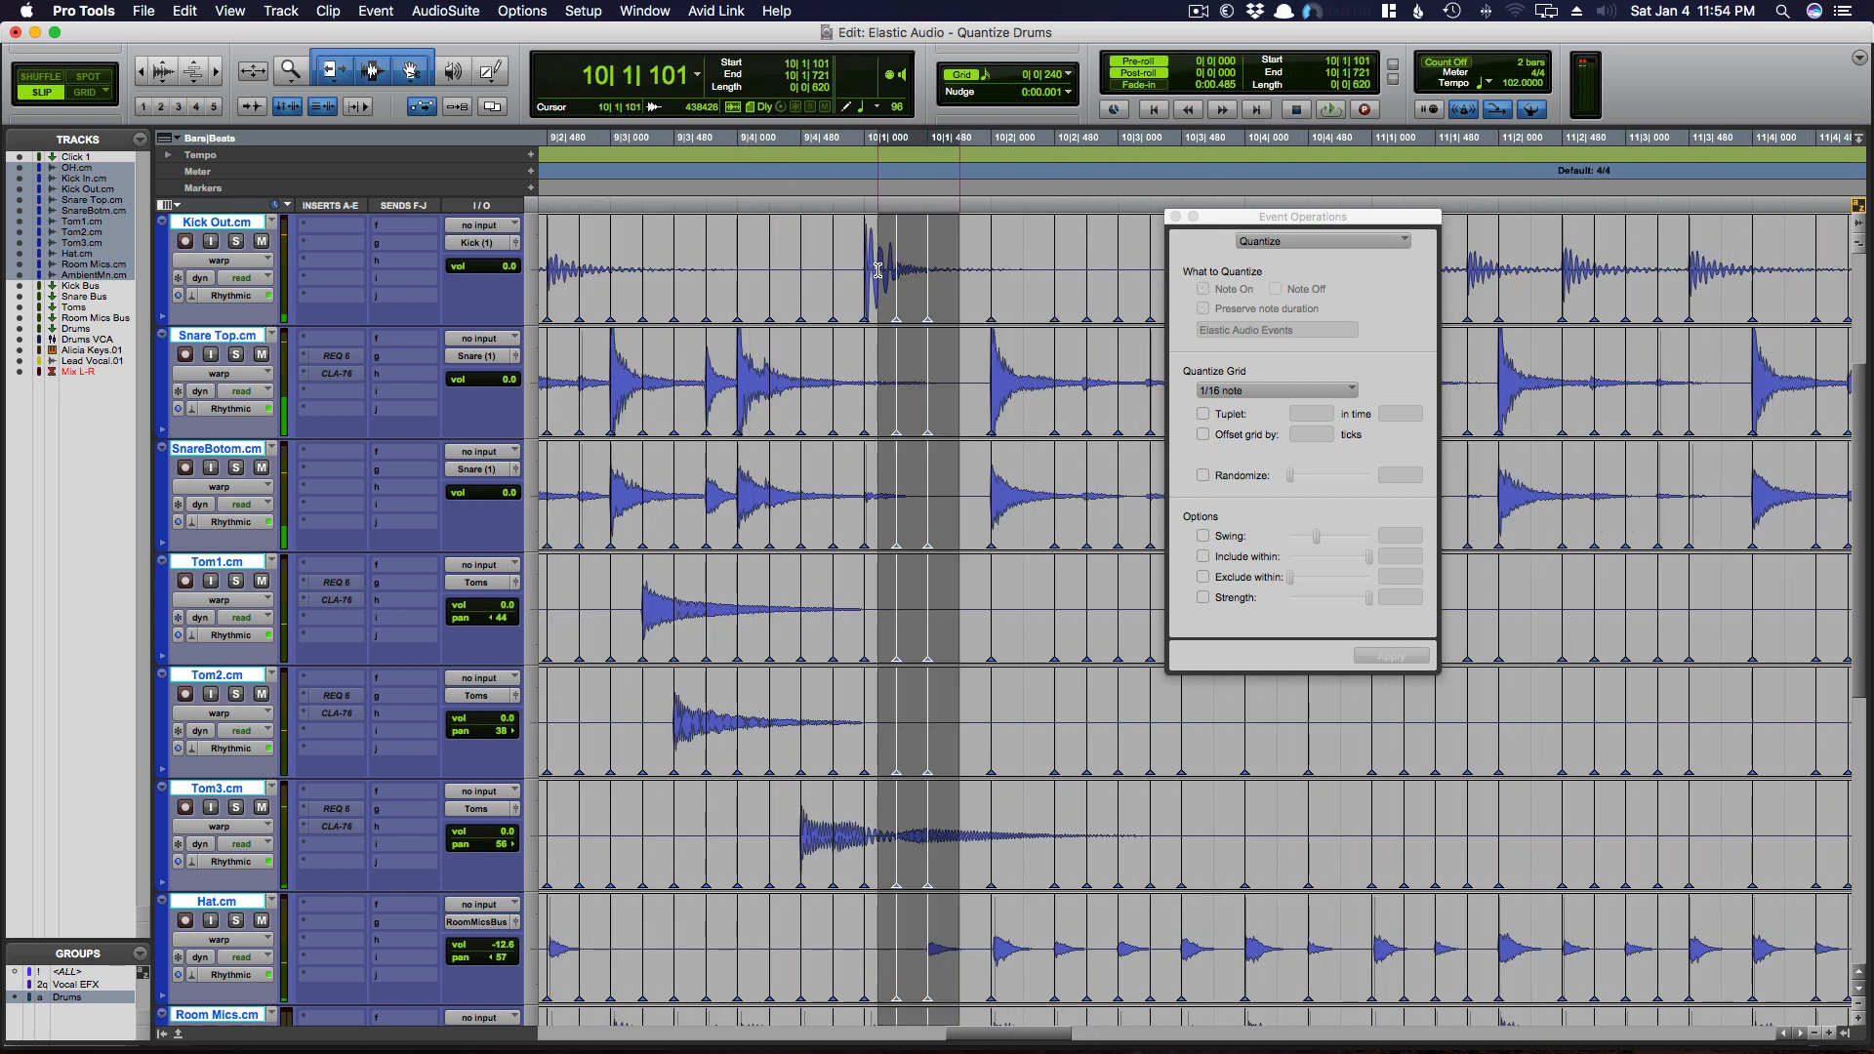
key("Delete")
left_click(593, 254)
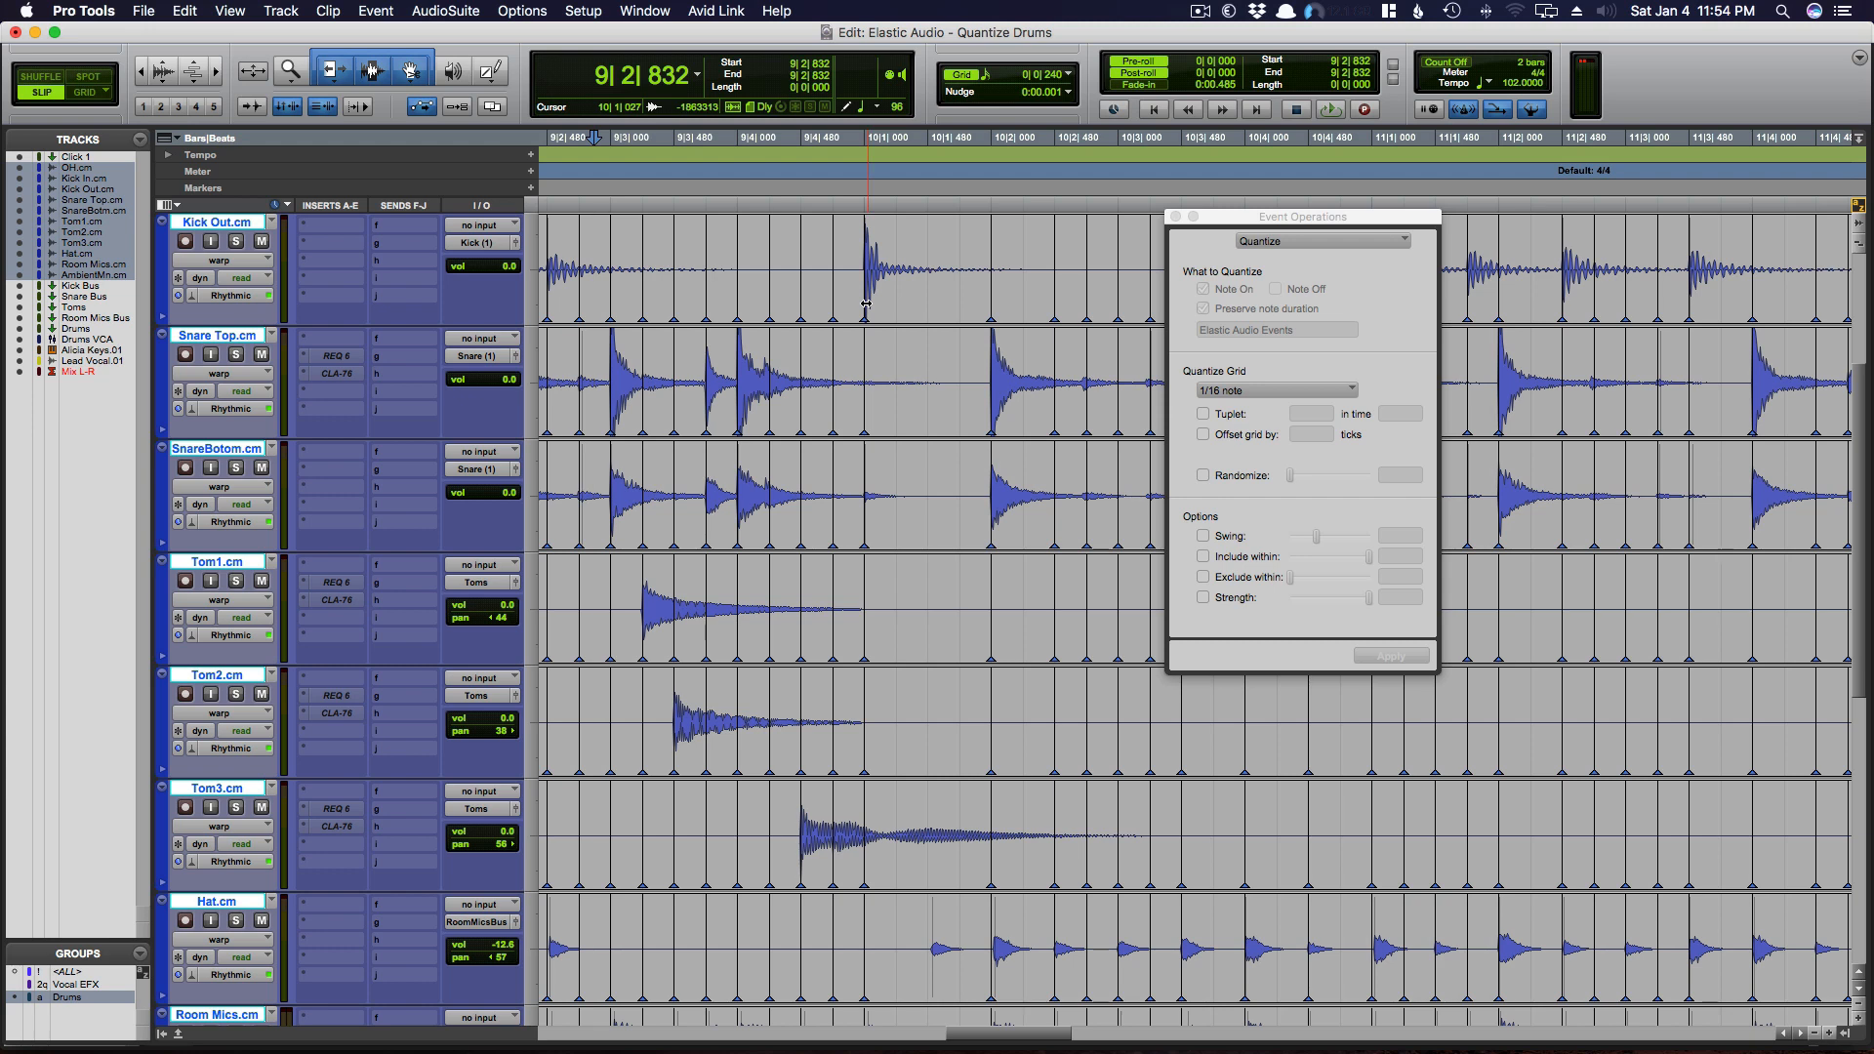
- In Grid mode, shift the warp markers from the end of bar 9 through the bar 10 kick a sixteenth note later and play from 9|1|720
key("F4")
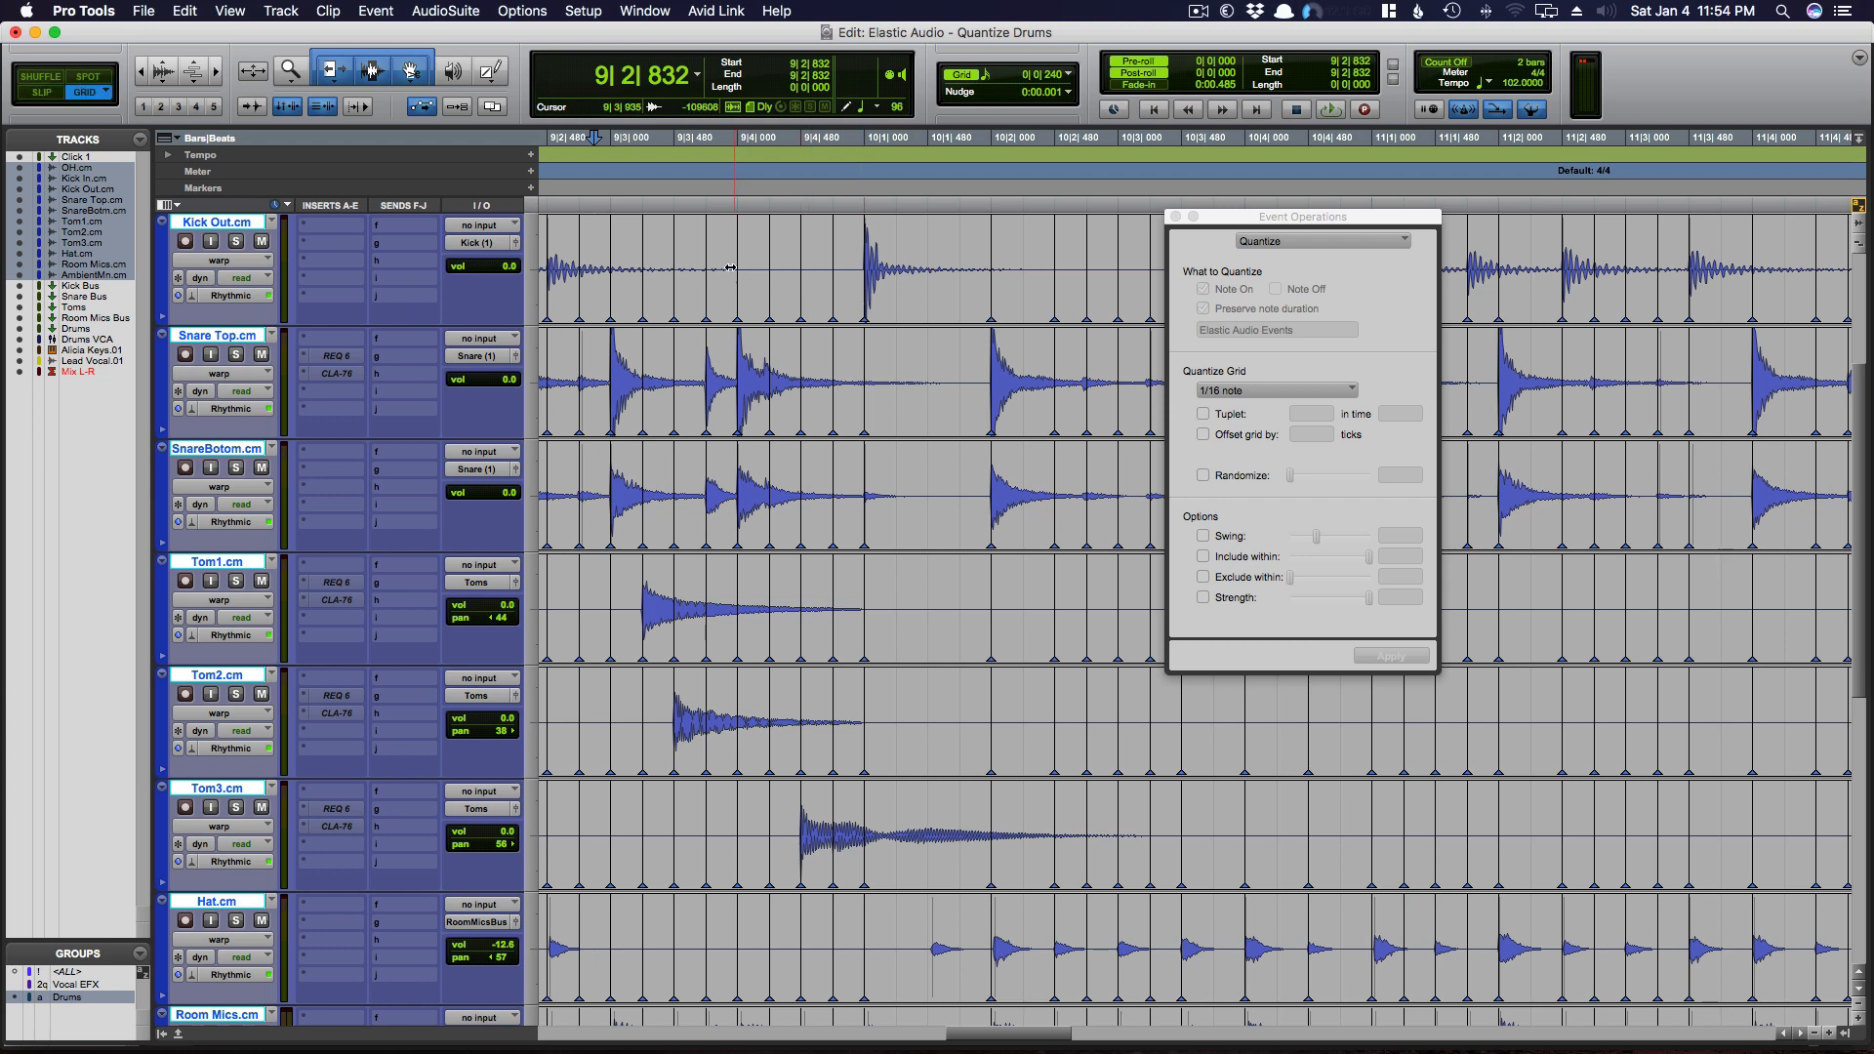
left_click_drag(695, 245, 895, 296)
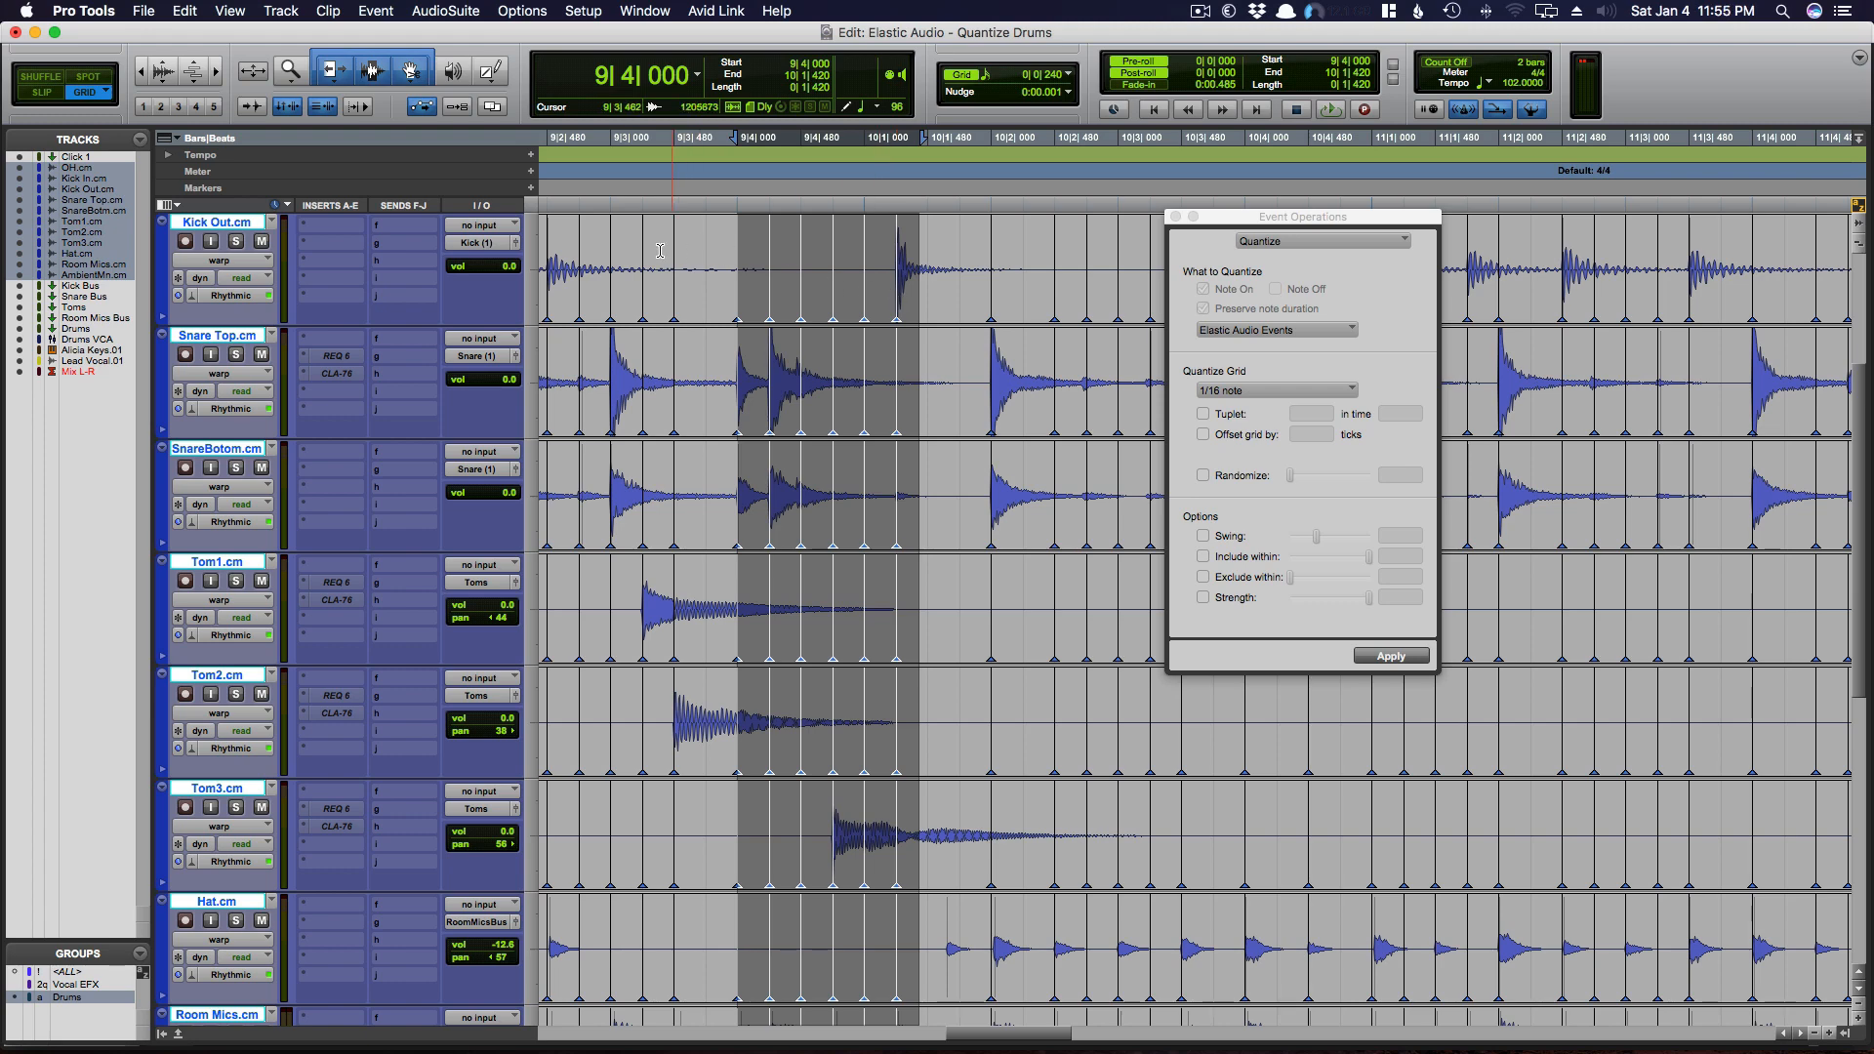
left_click(578, 235)
key("space")
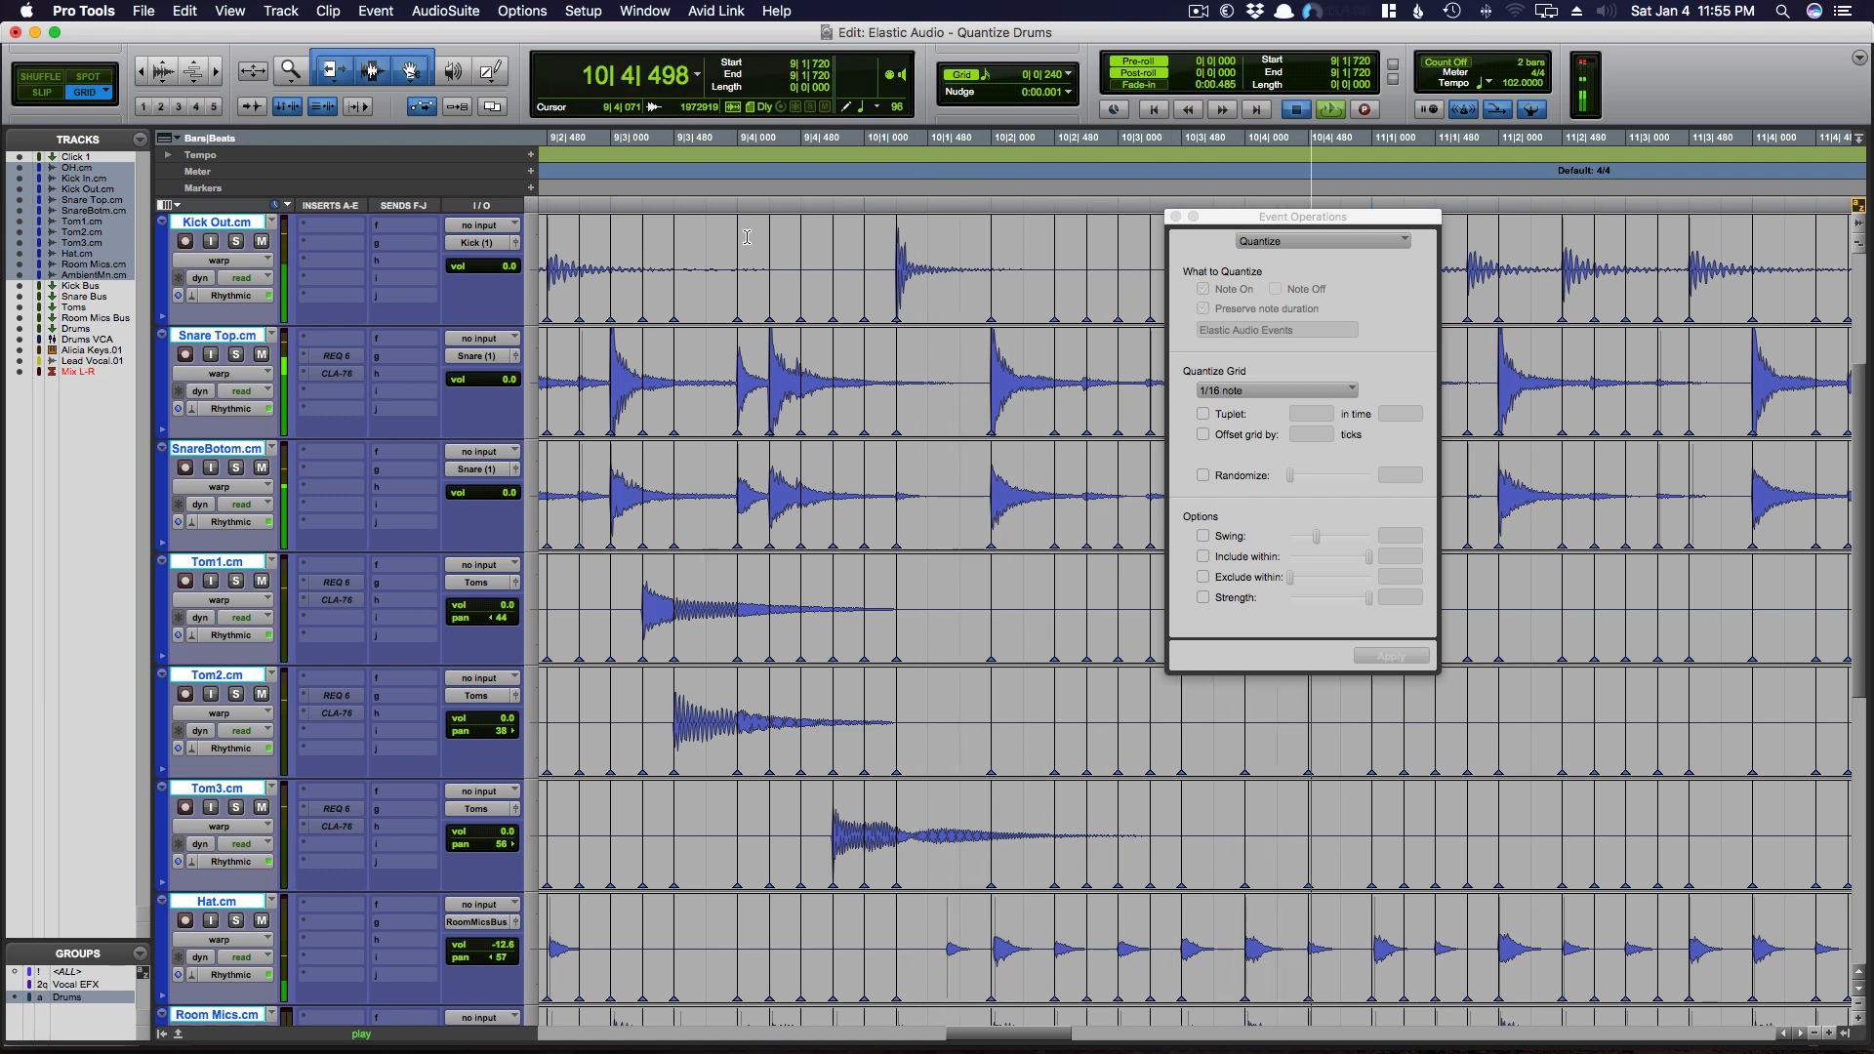
key("space")
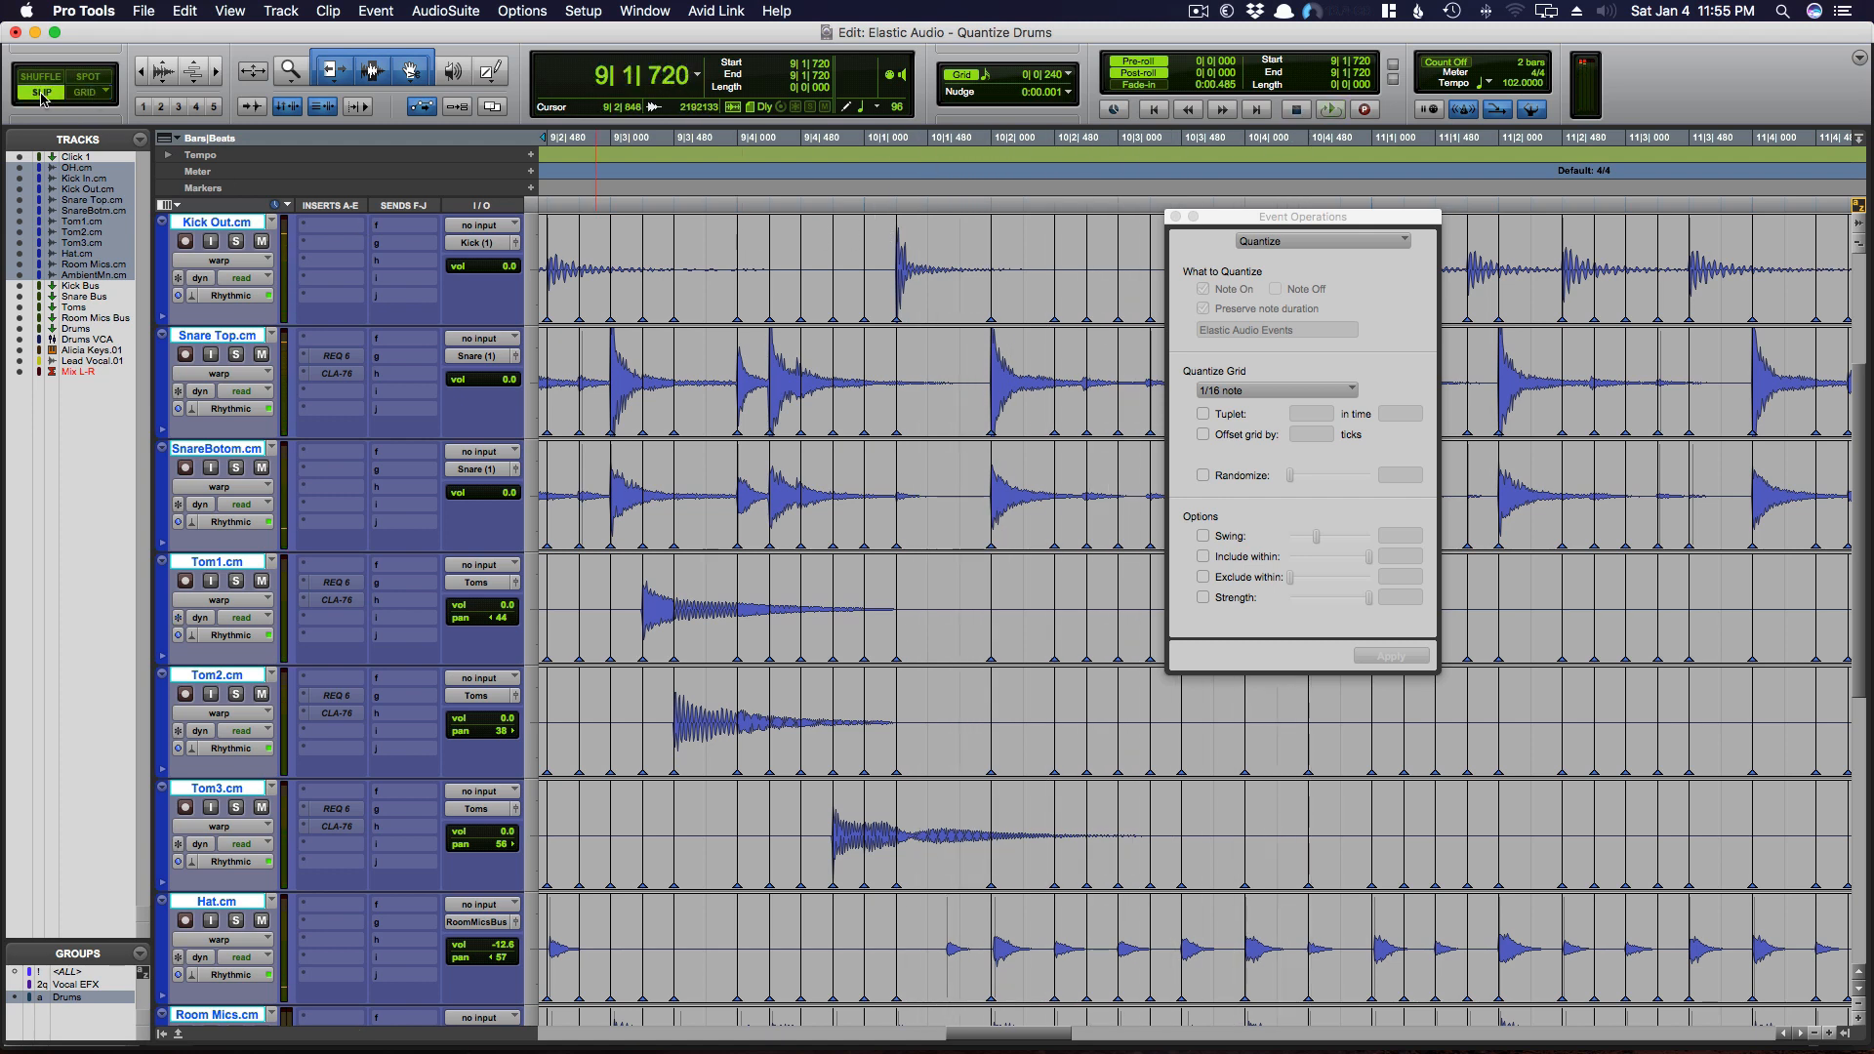
- In Slip mode, delete the warp markers from 9|3|684 past the bar 10 kick and add new ones at 9|3|717 and on that kick
left_click_drag(947, 252, 700, 255)
key("Delete")
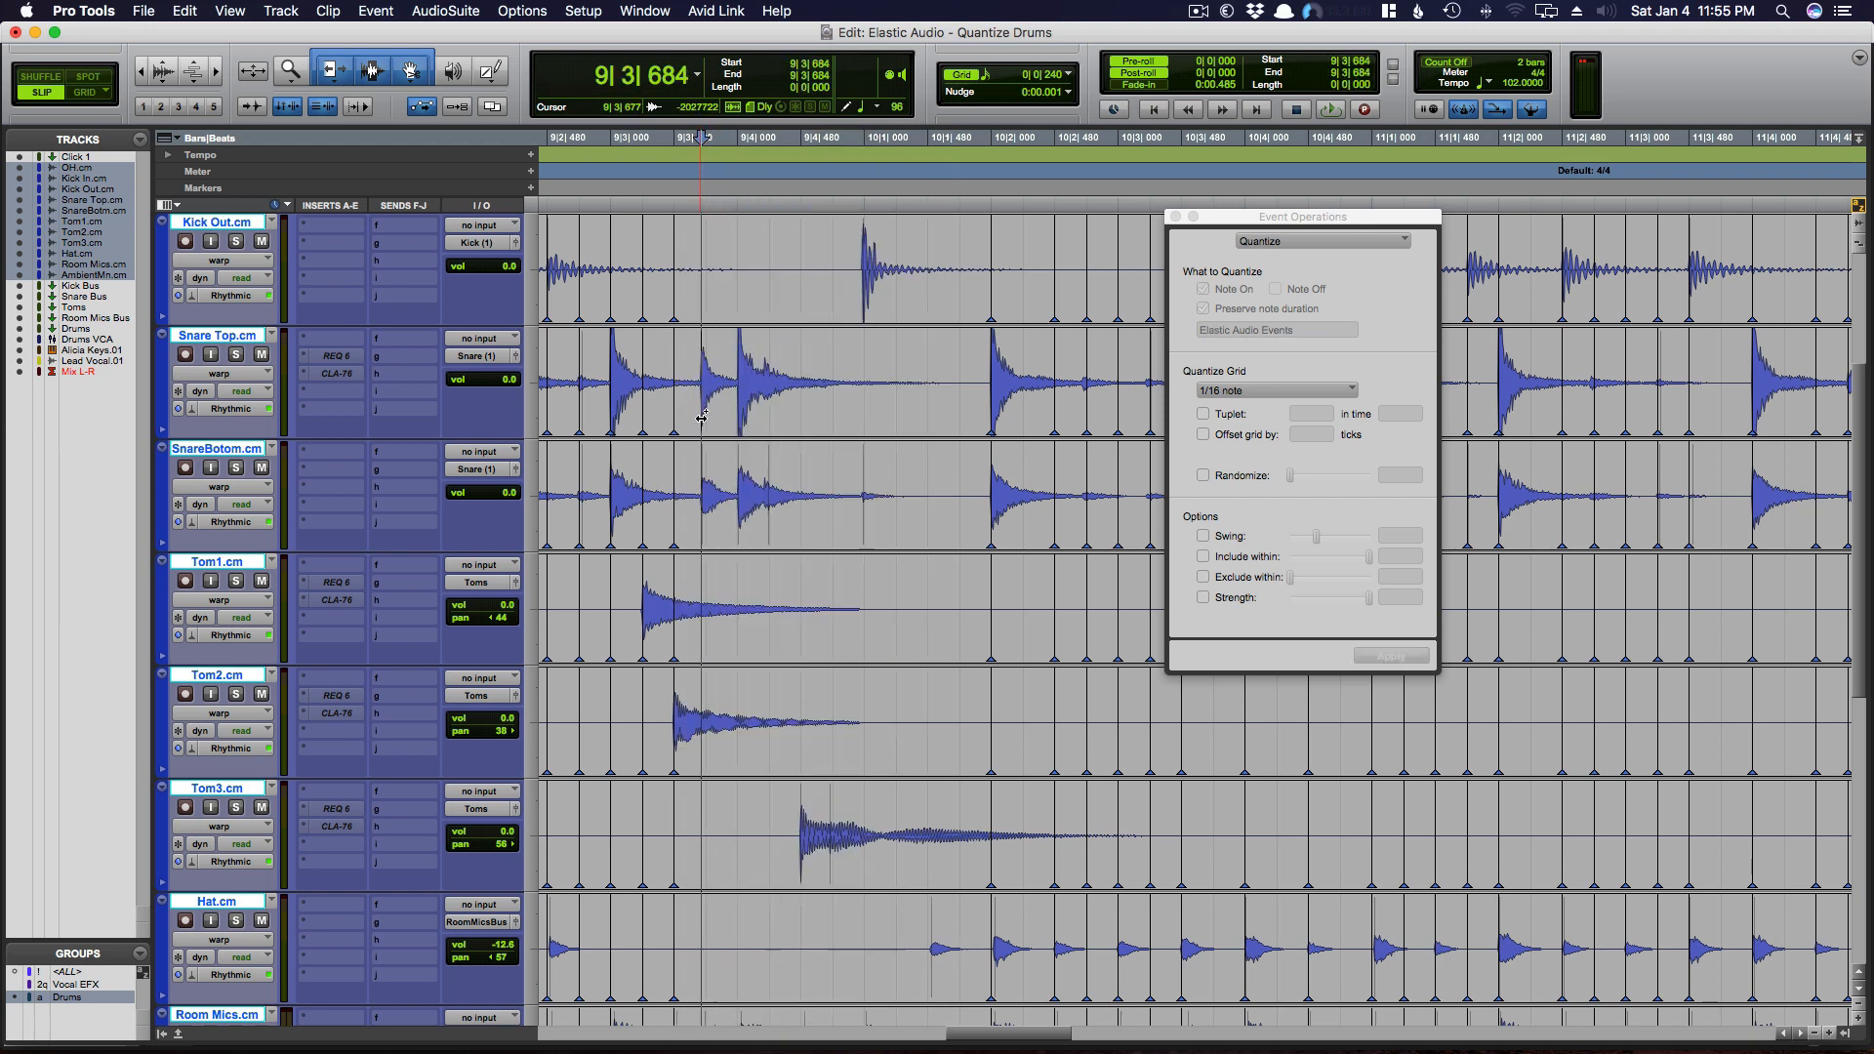
left_click_drag(705, 420, 707, 414)
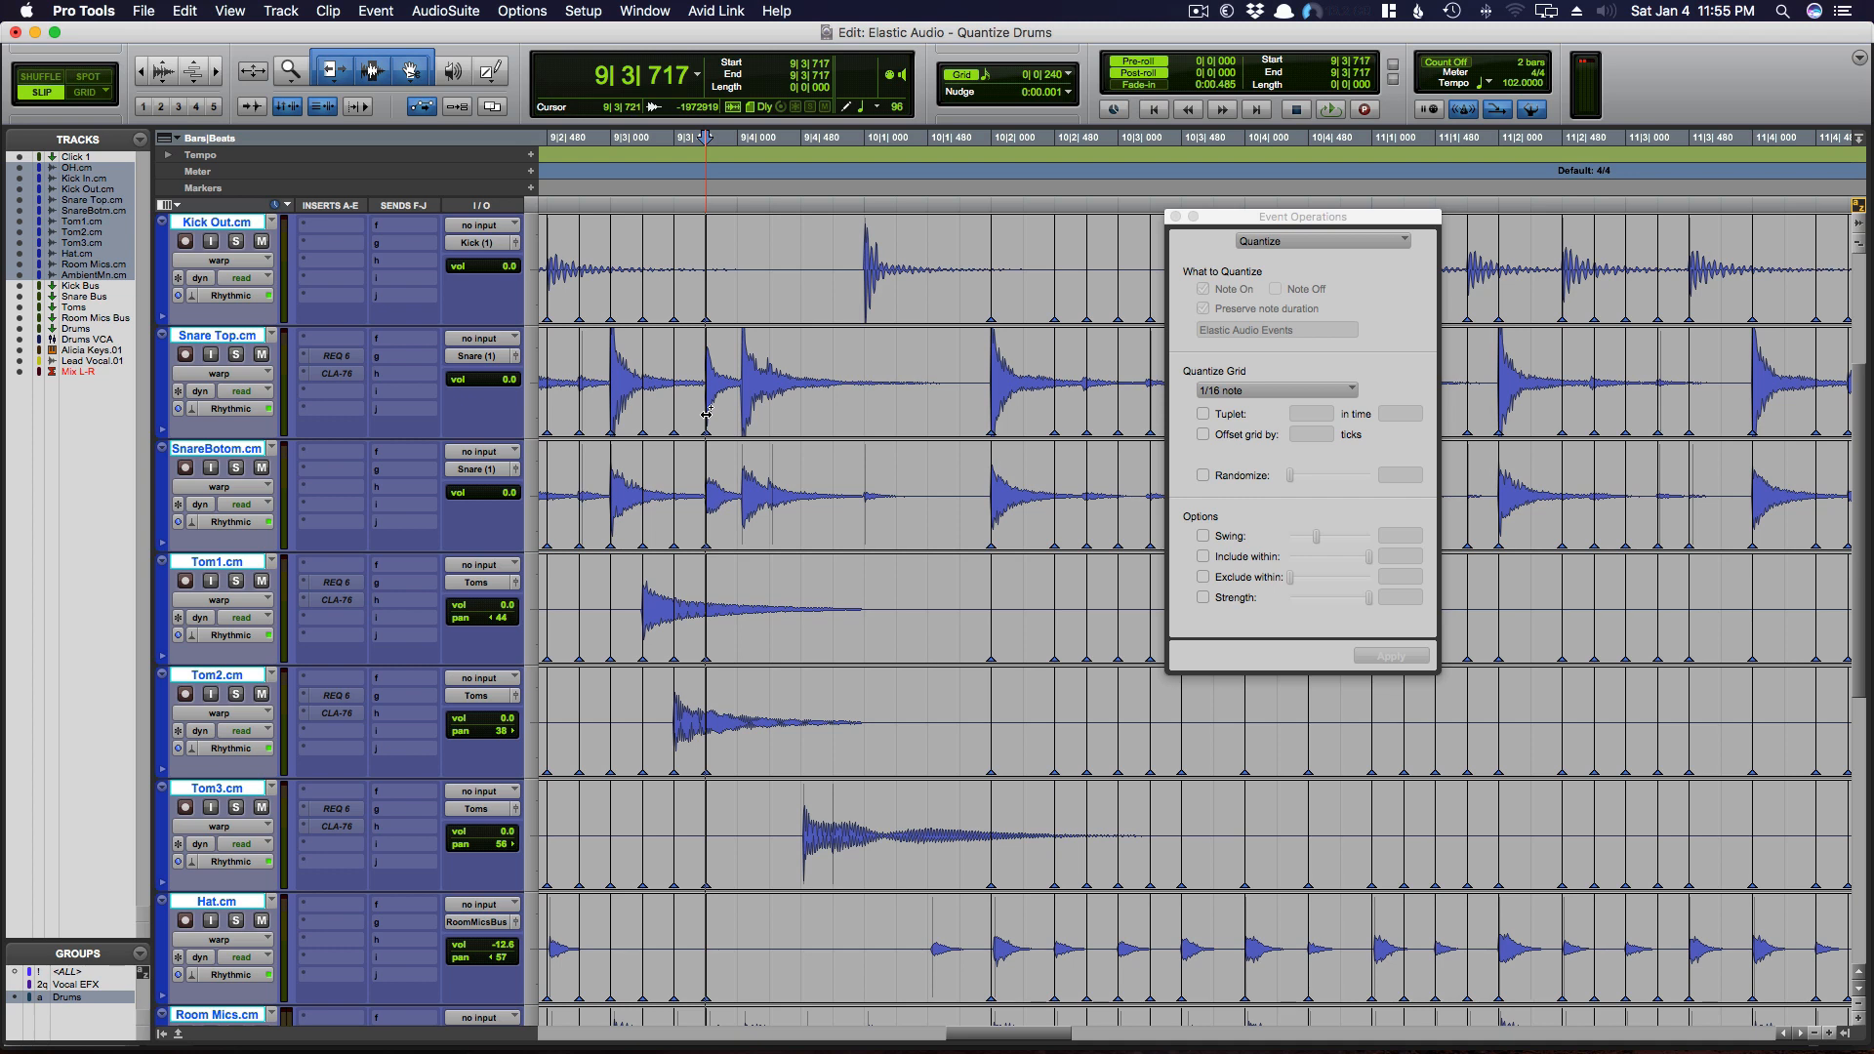
left_click(865, 309)
- Switch the drum tracks to analysis view to inspect the detected transients, then return them to warp view
left_click(244, 379)
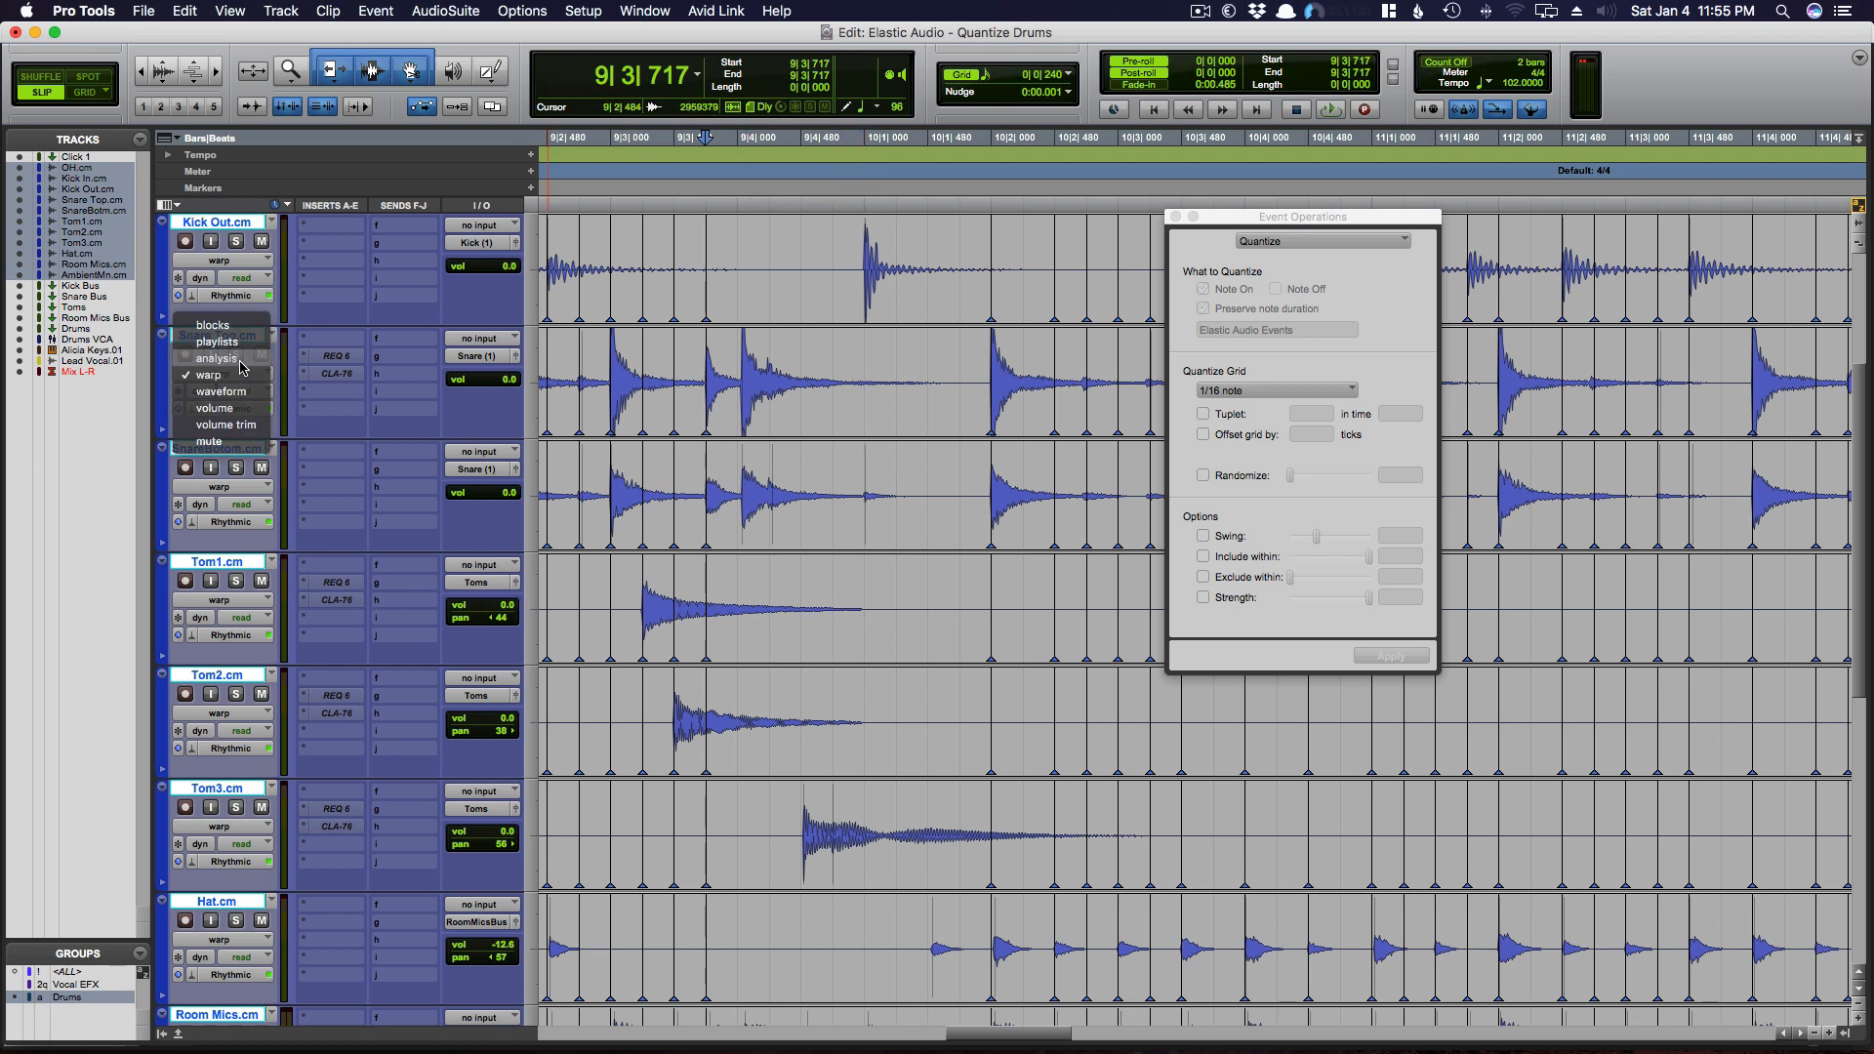
left_click(235, 388)
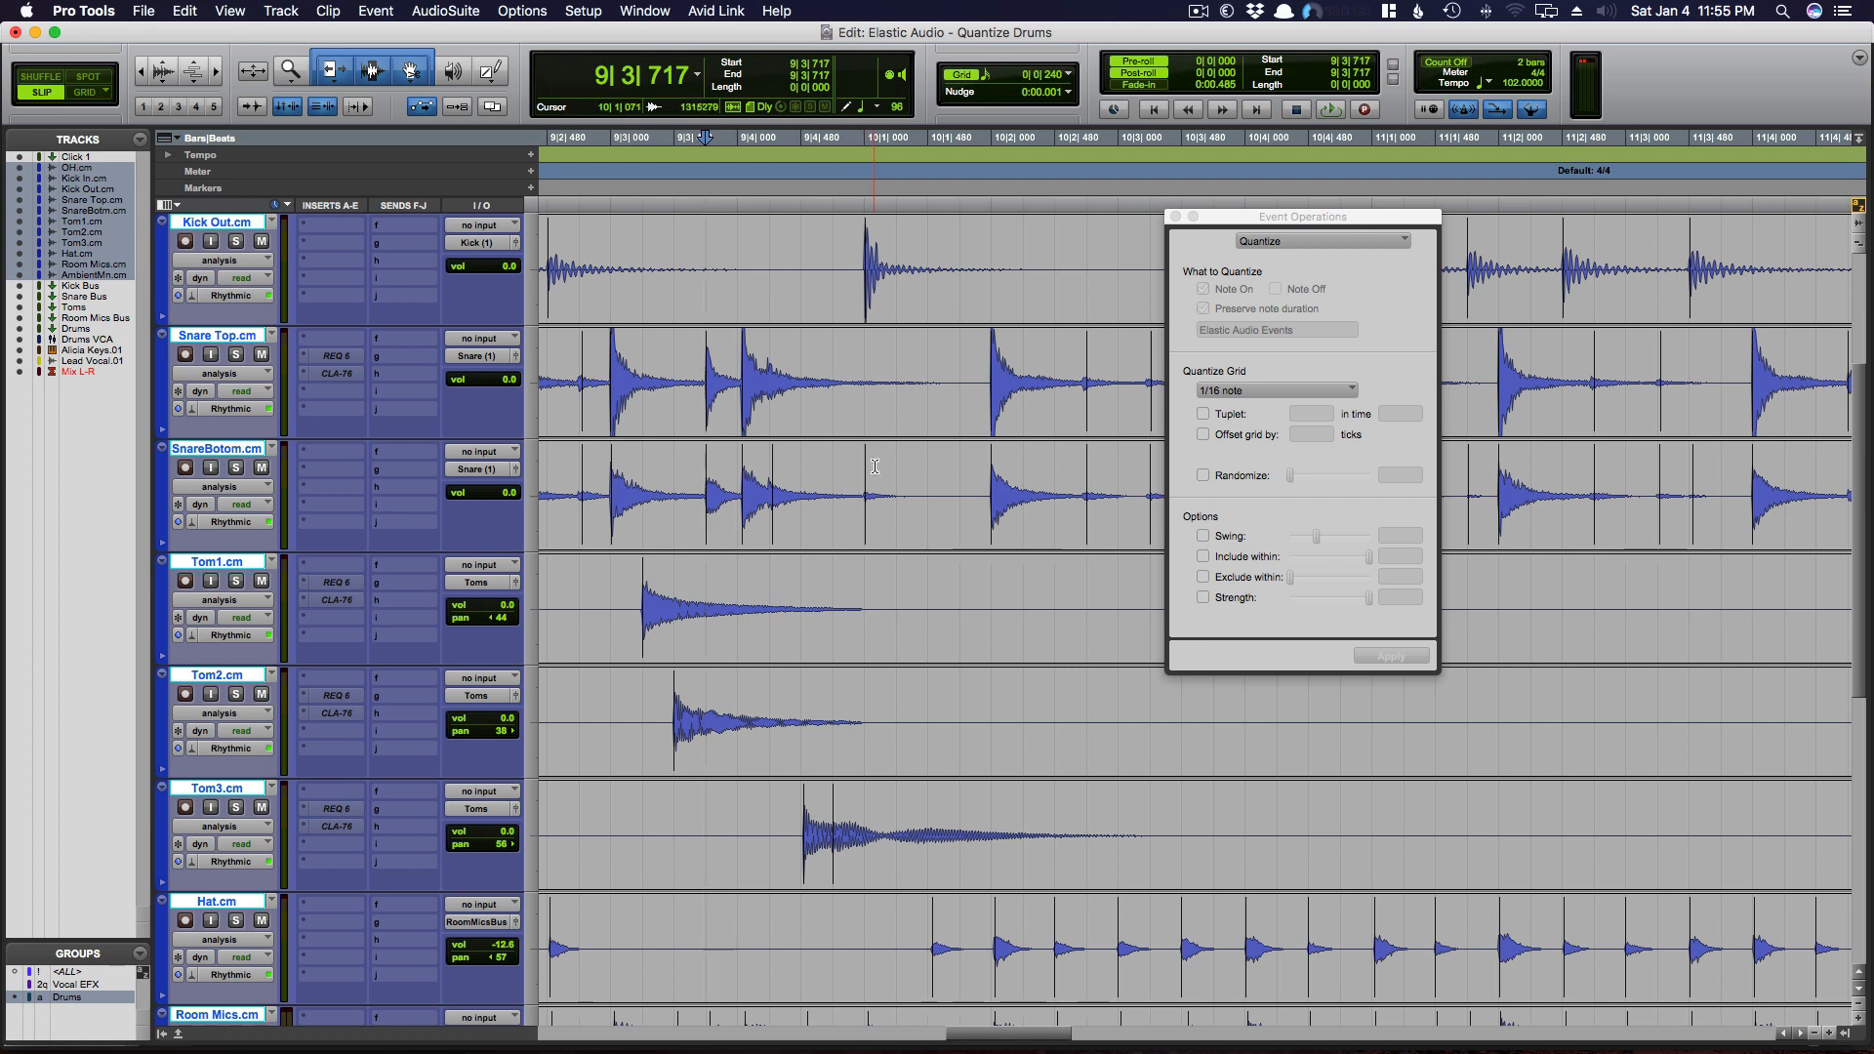
left_click(221, 381)
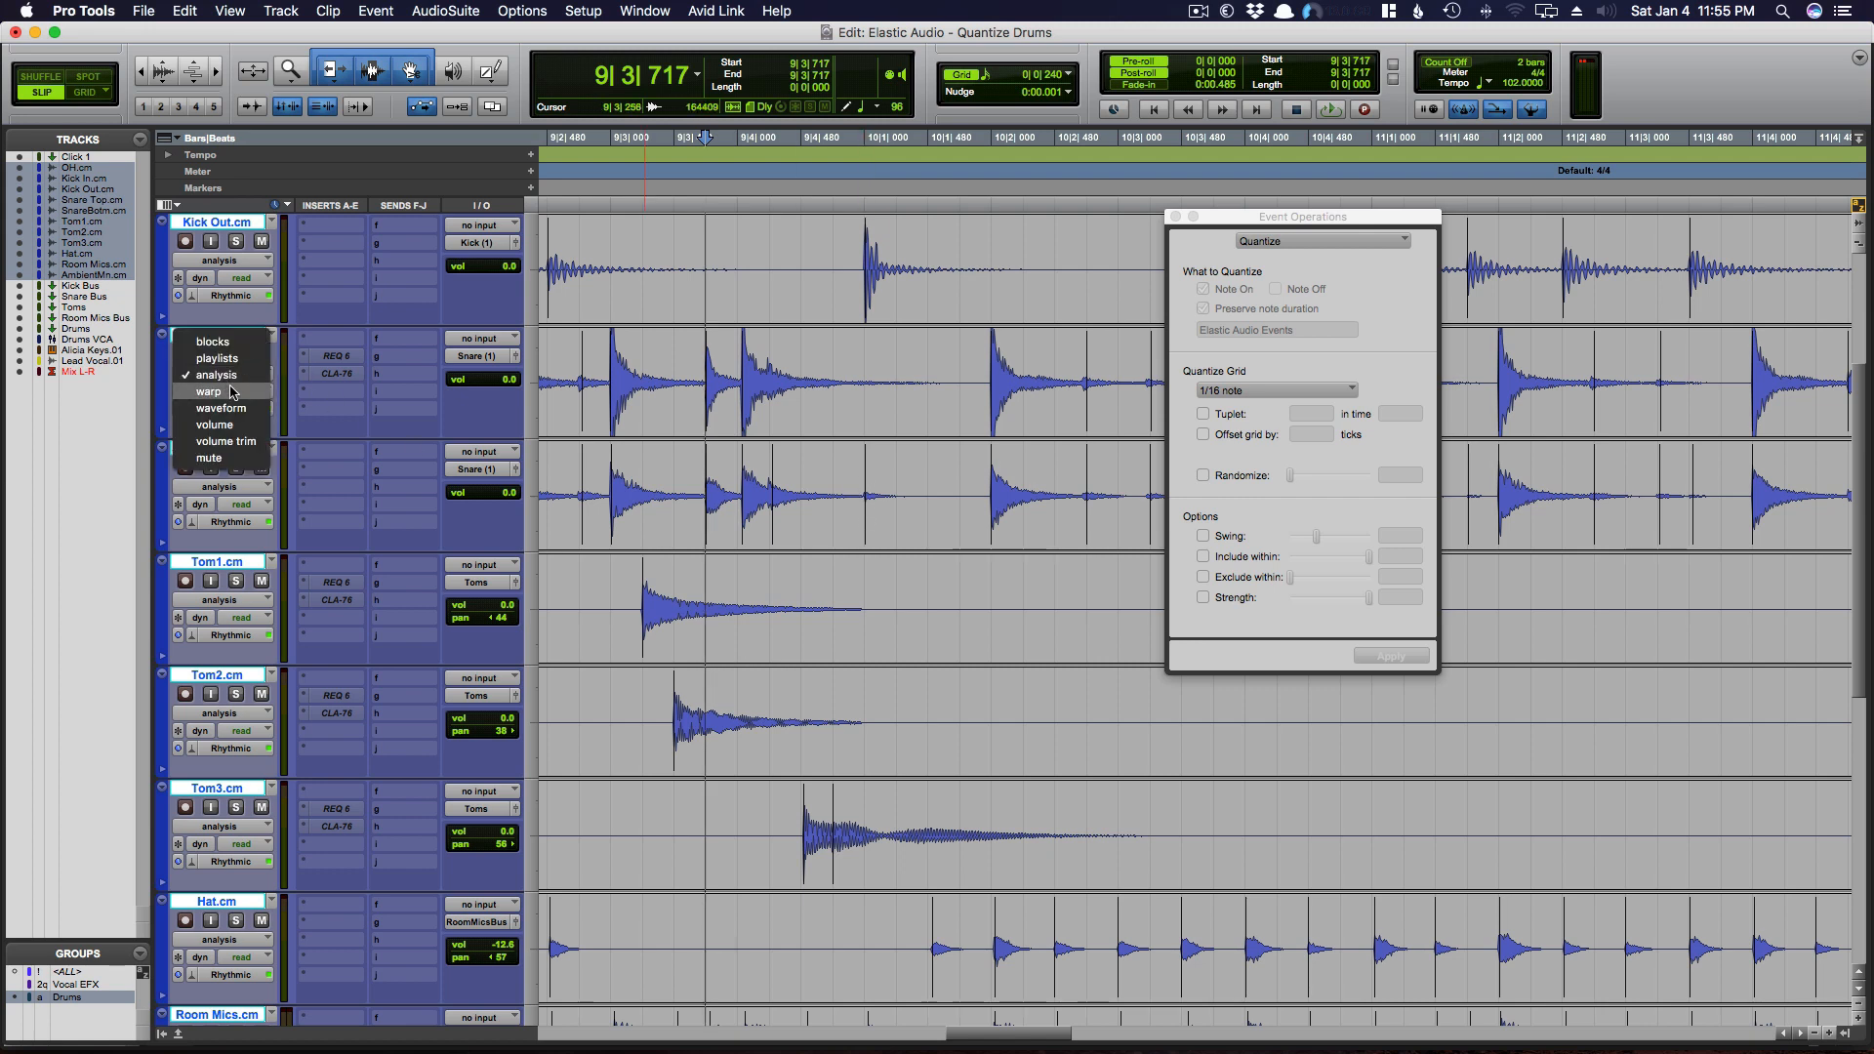
left_click(221, 367)
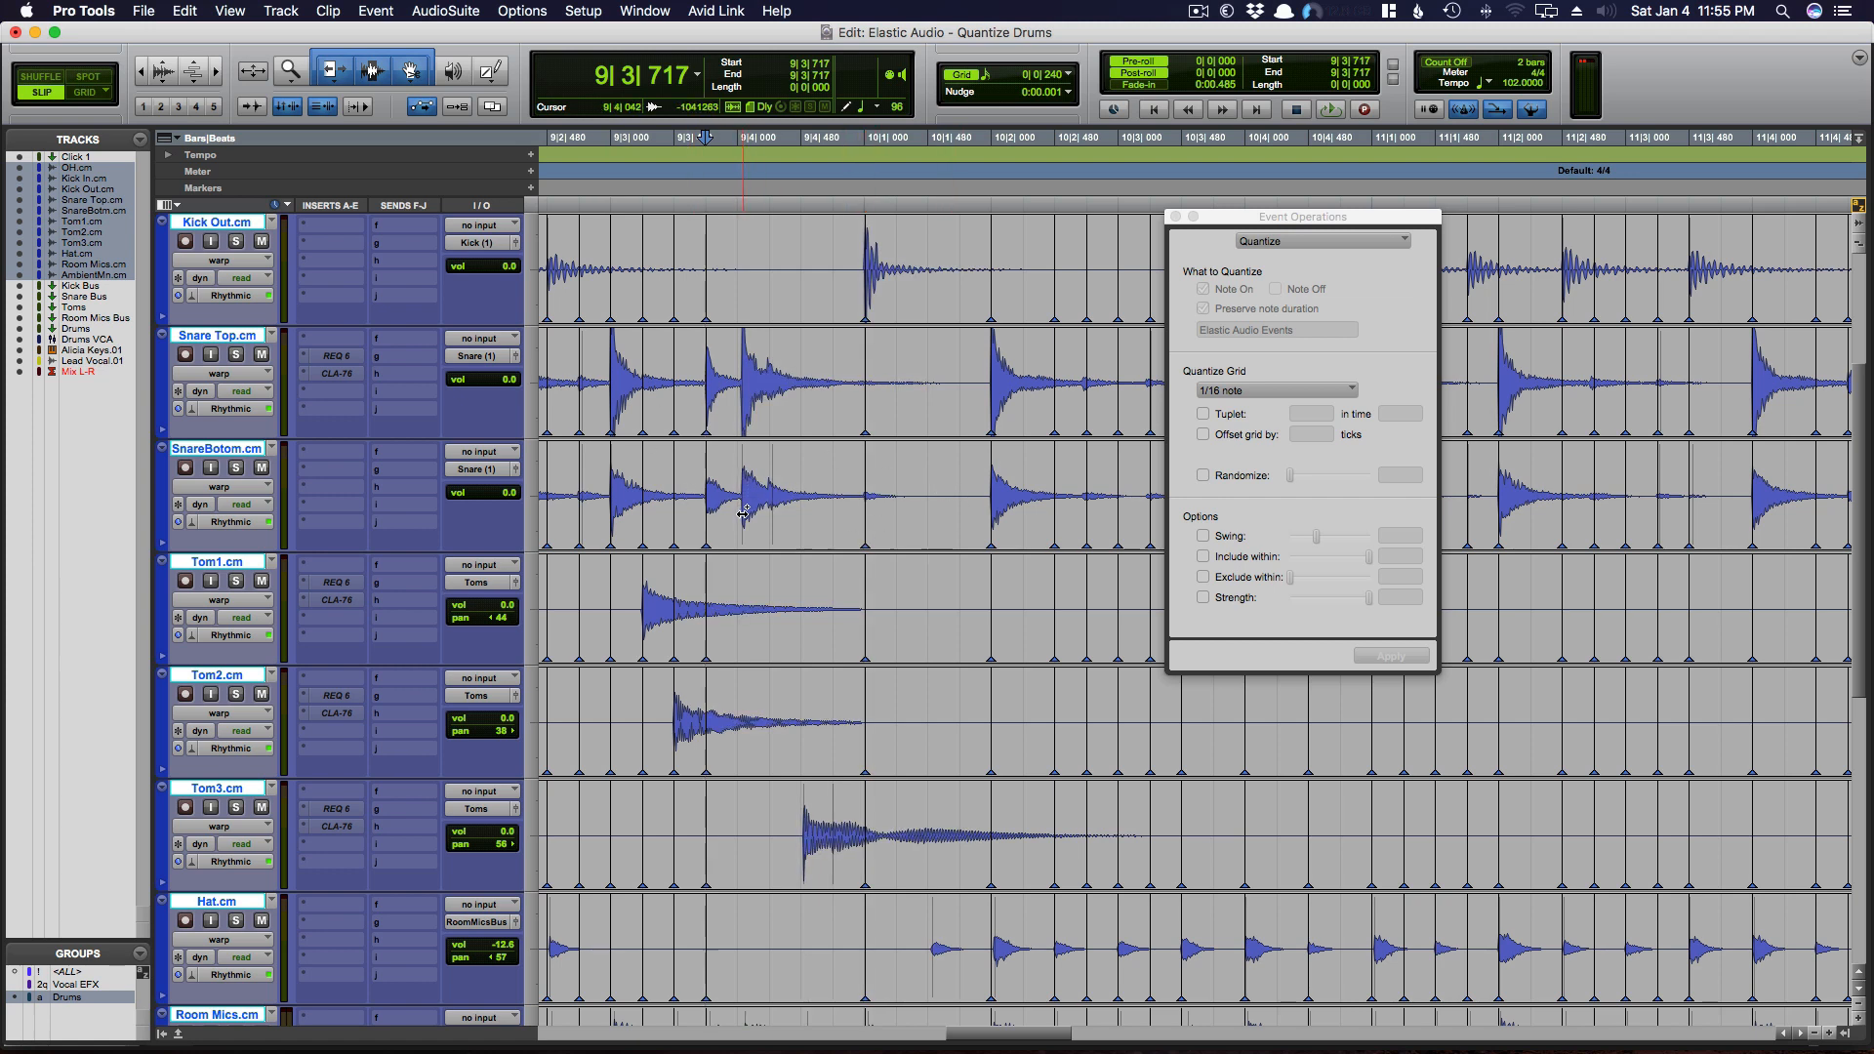
- Place warp markers on the two snare hits around beat 4 of bar 9, align them to the grid, and play from 9|2|913
left_click_drag(744, 513, 740, 515)
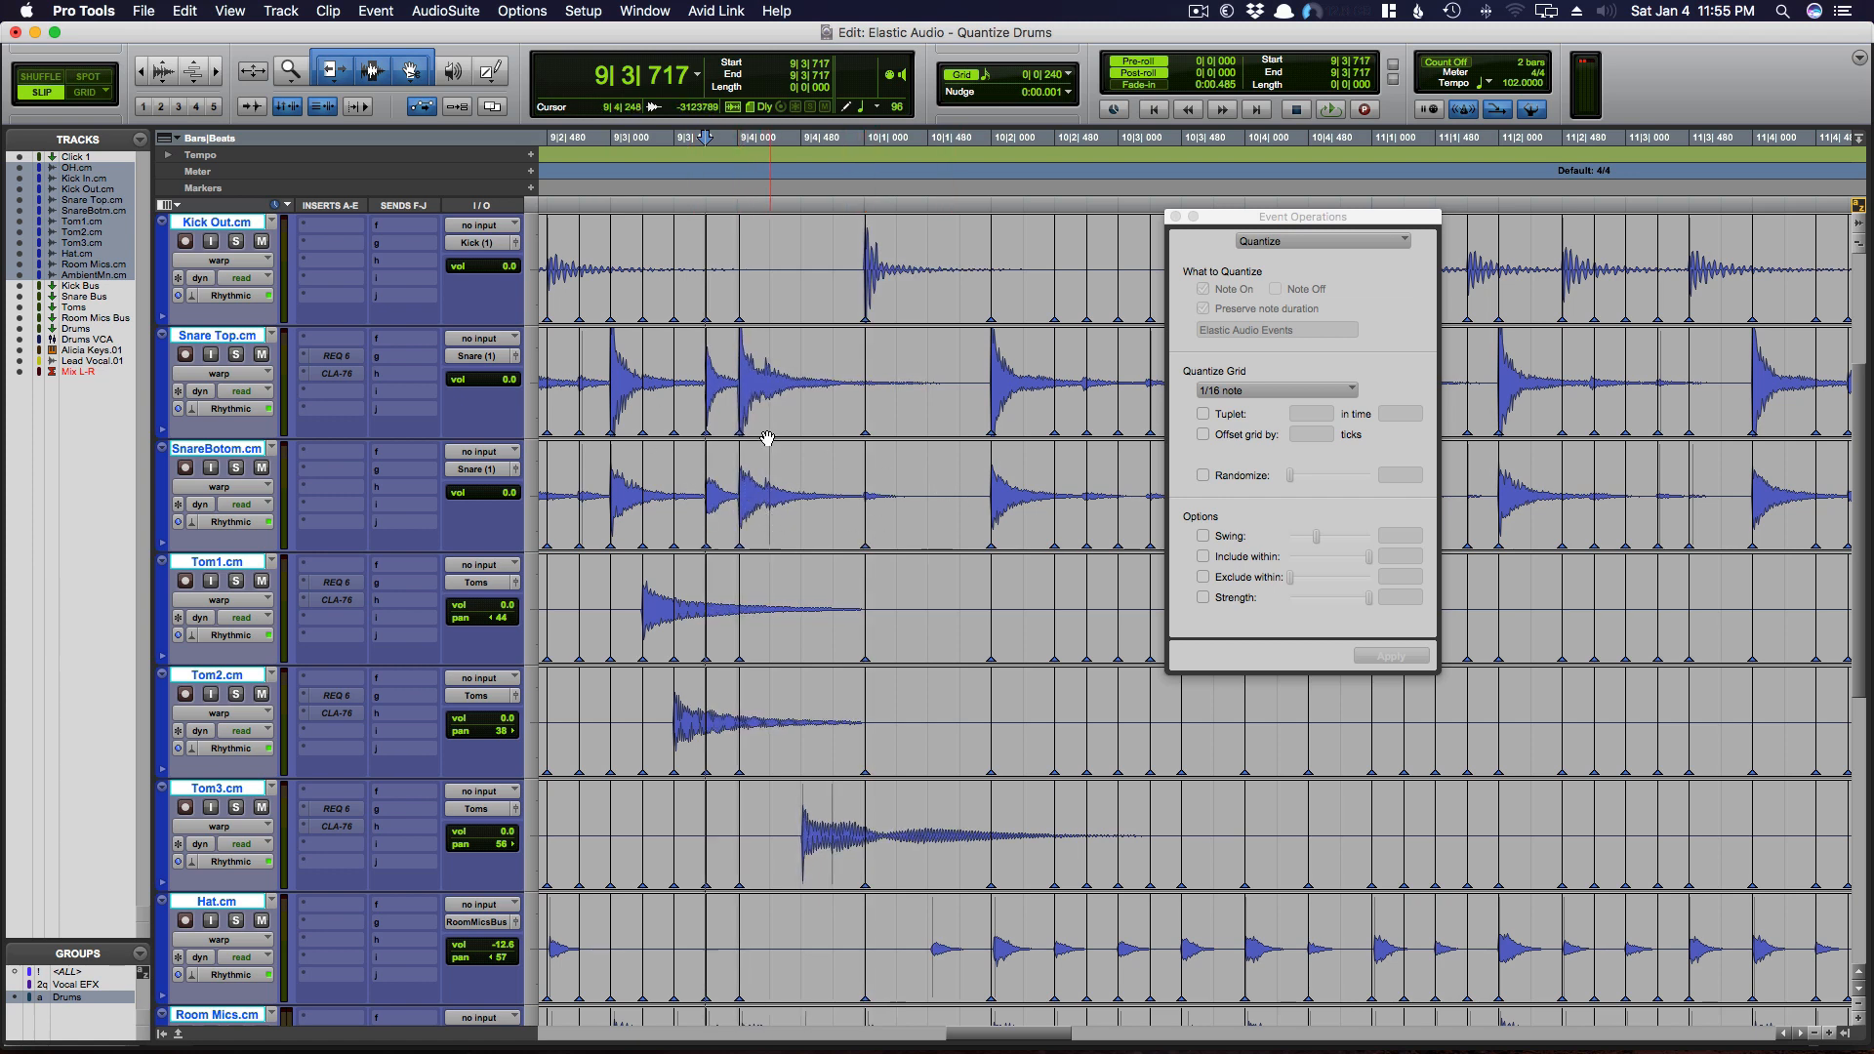
left_click(769, 395)
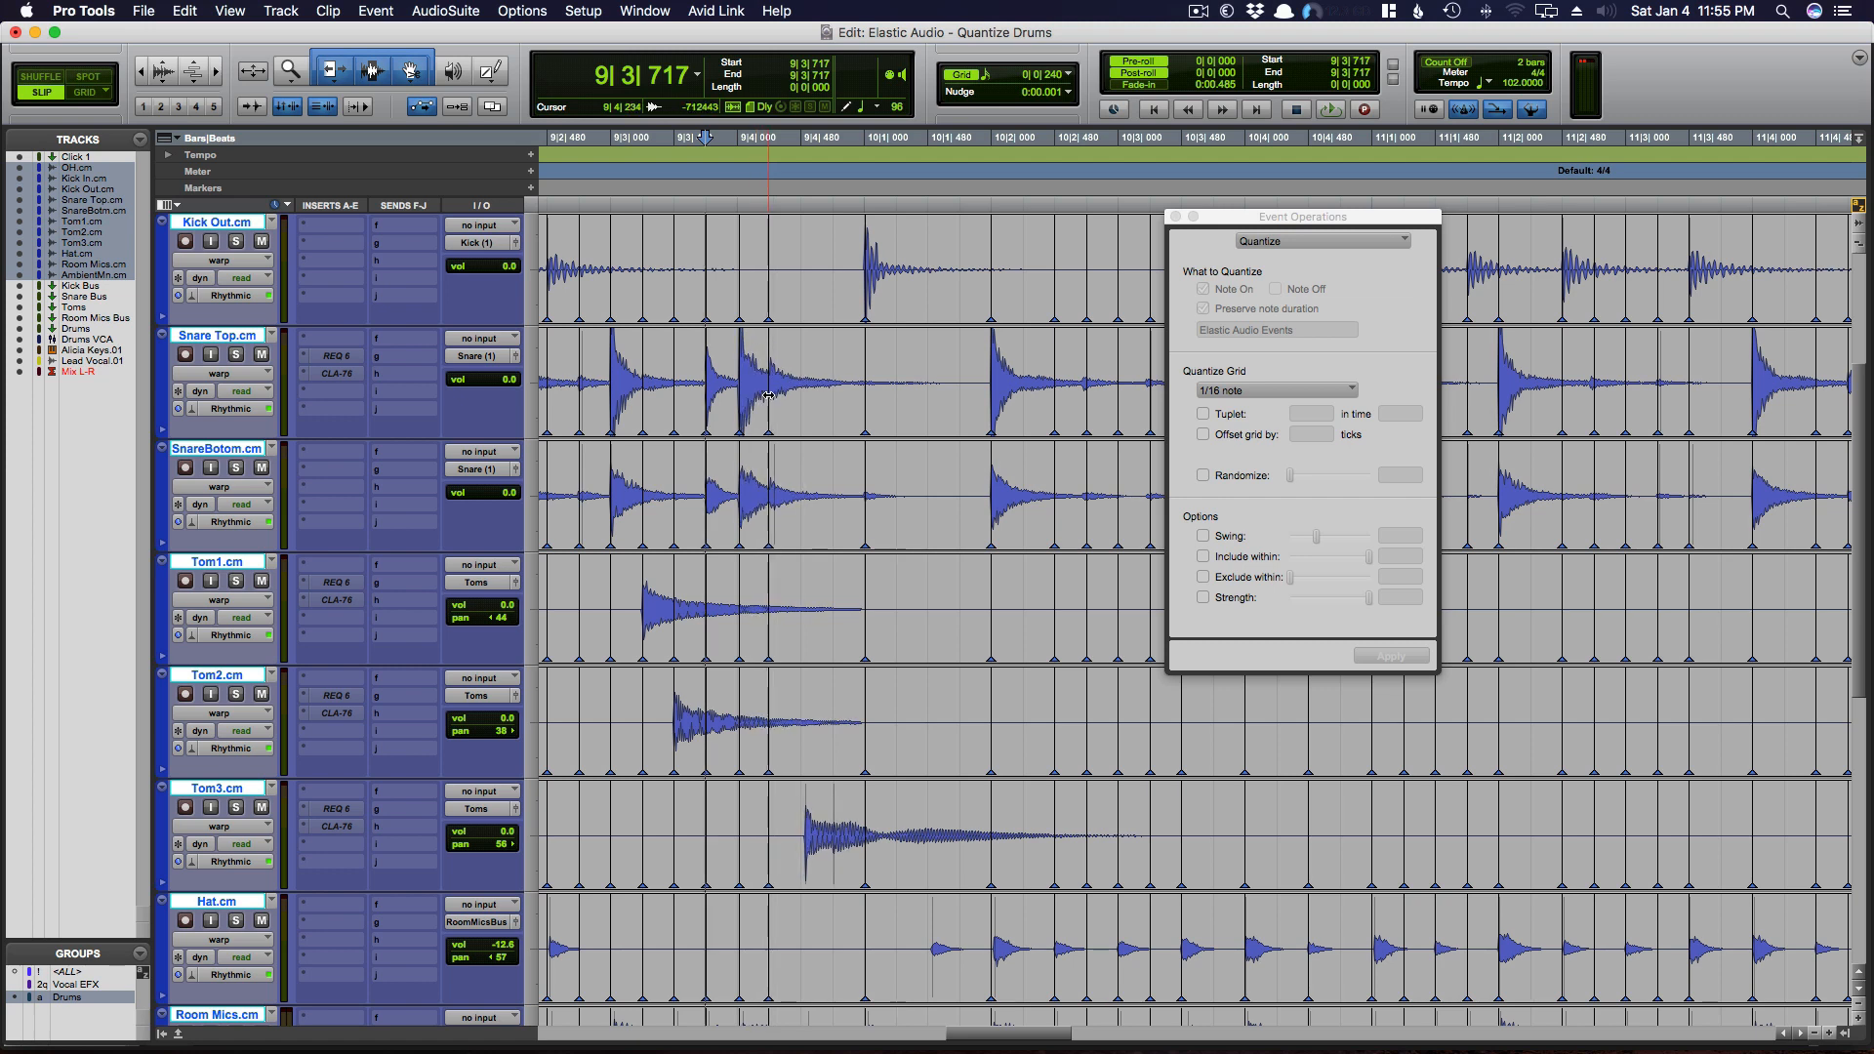
left_click(646, 350)
key("space")
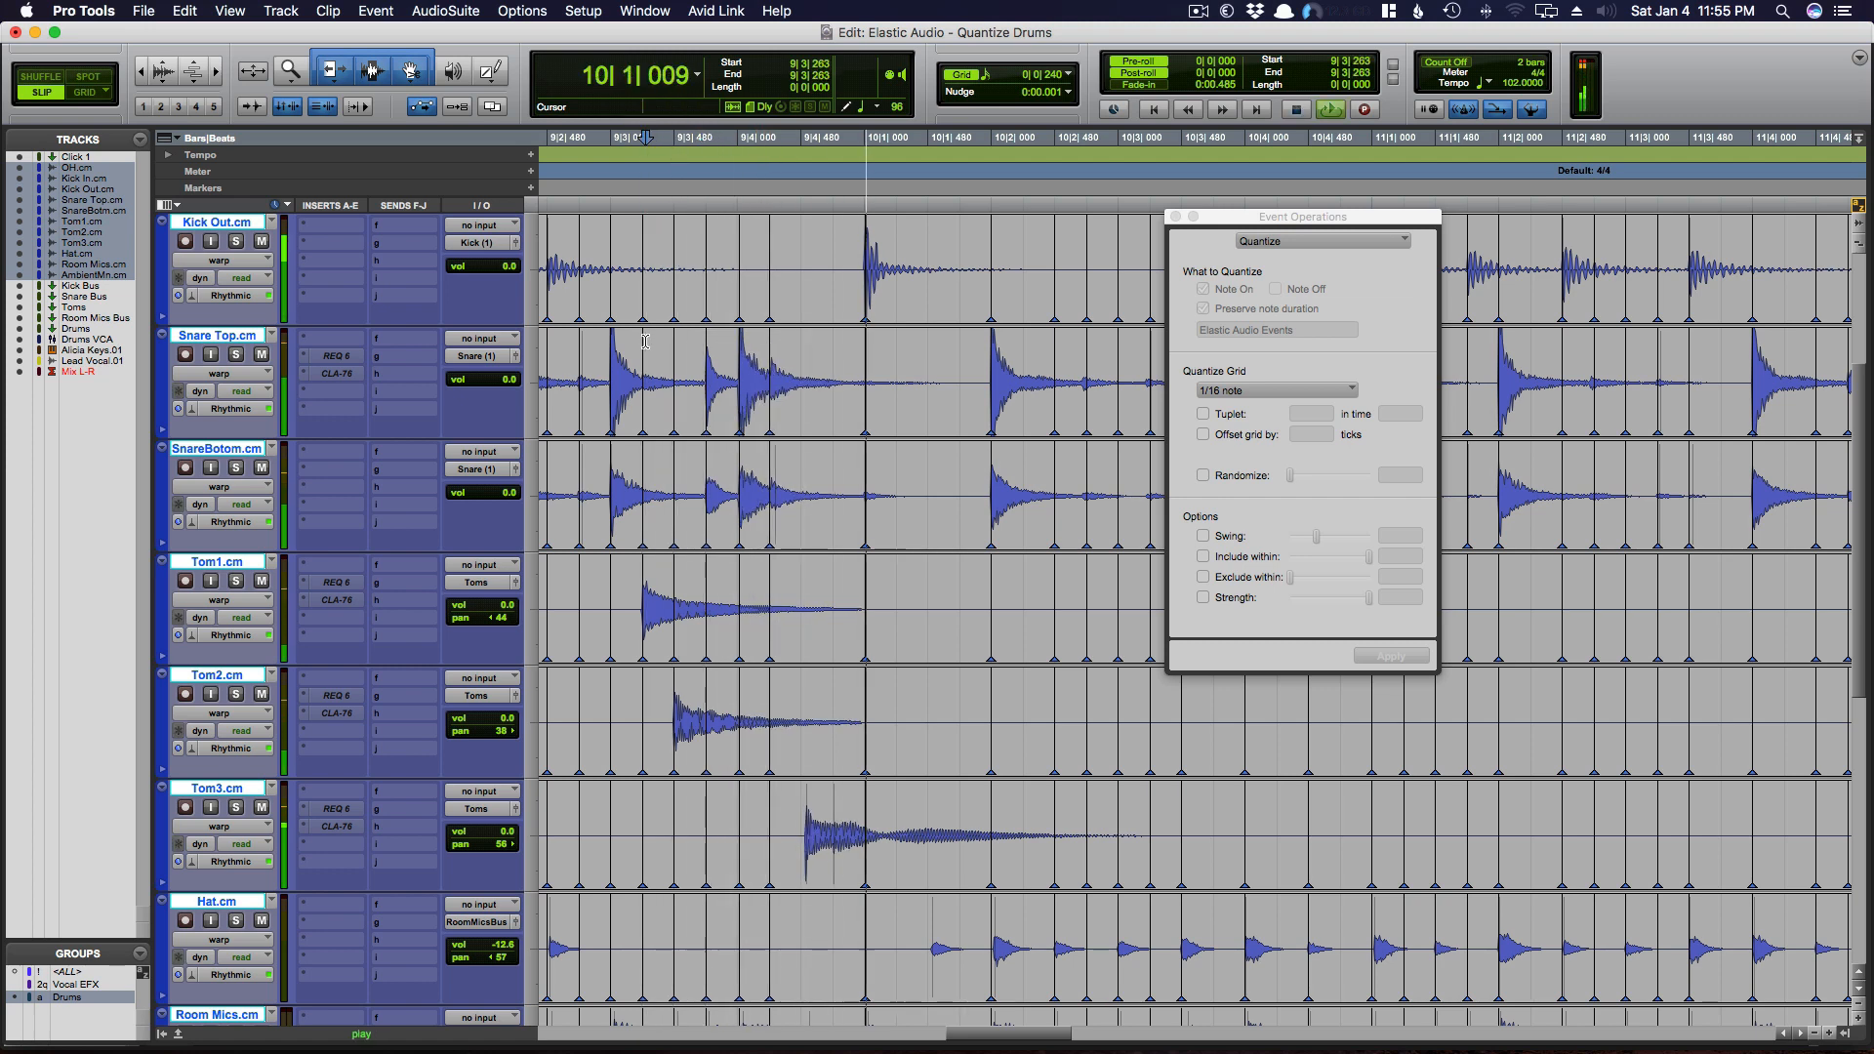
left_click(606, 349)
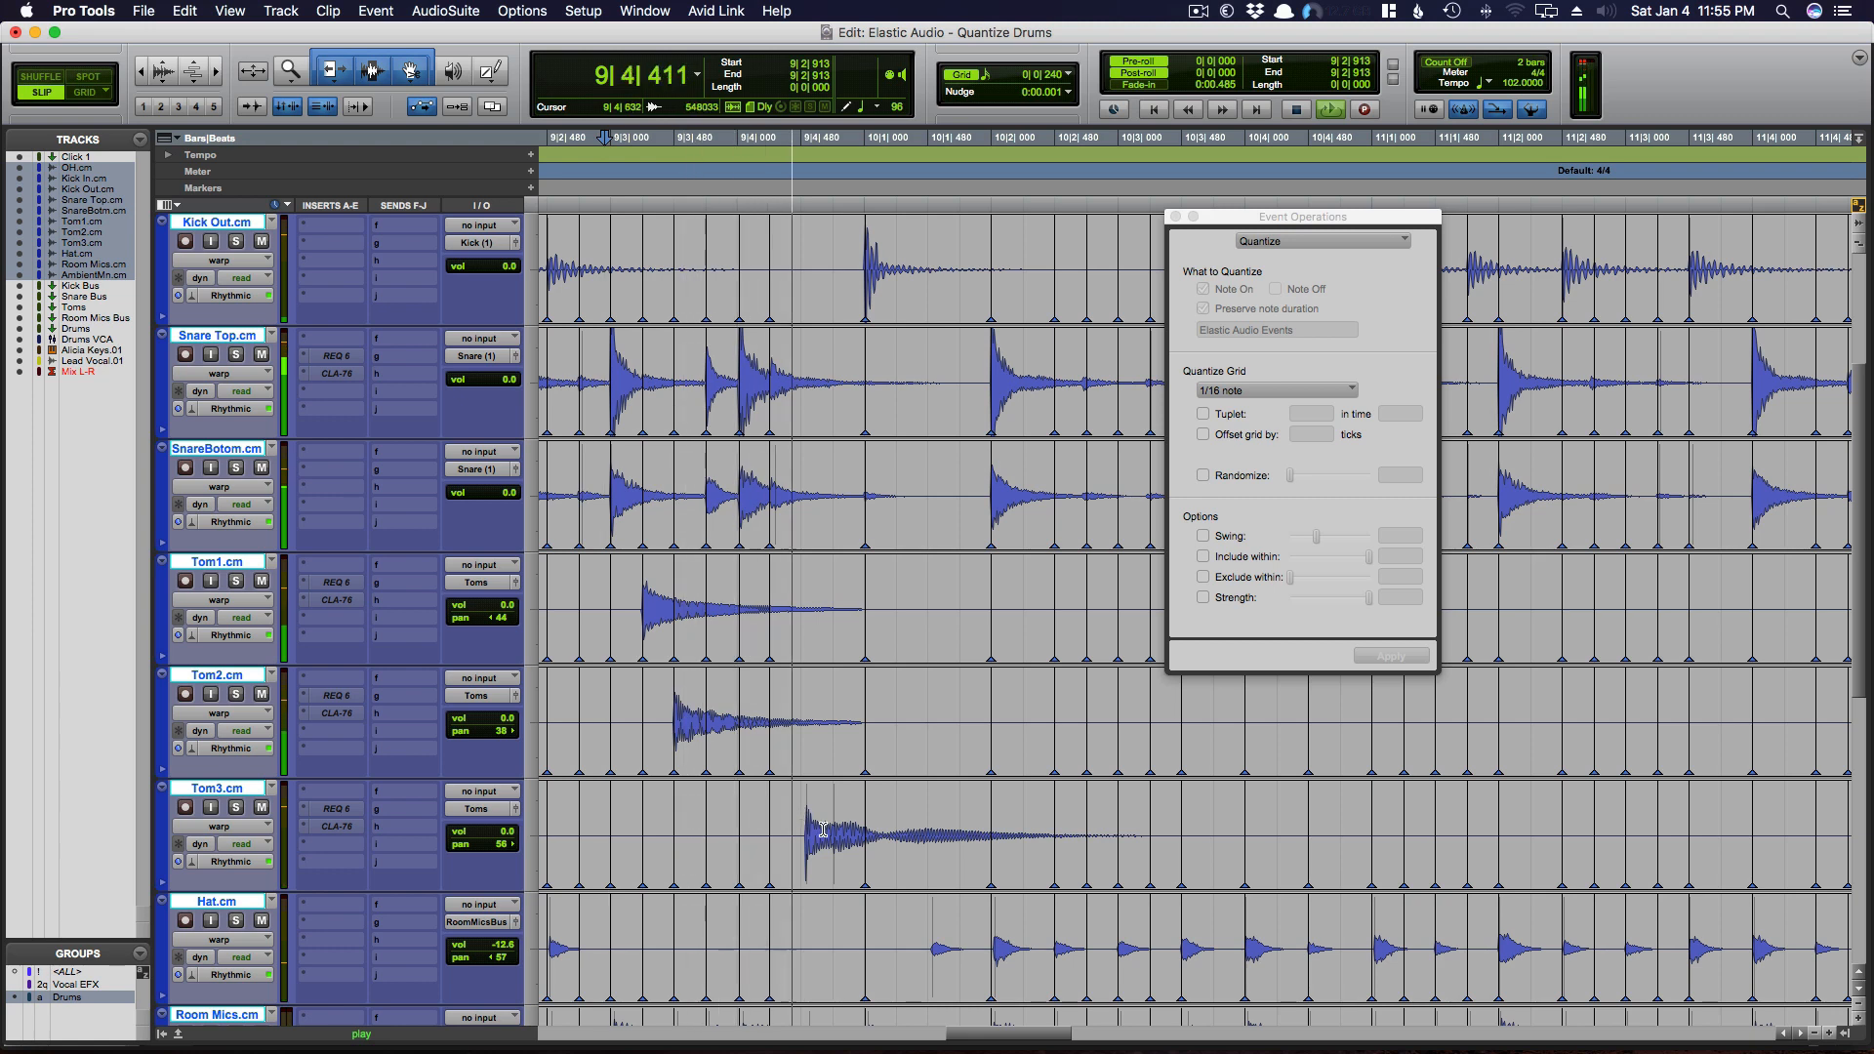
key("space")
- Quantize the Elastic Audio events from 9|4|296 to 9|4|819 to the 1/16 note grid and play the fill from 9|2|706
left_click_drag(845, 822, 779, 823)
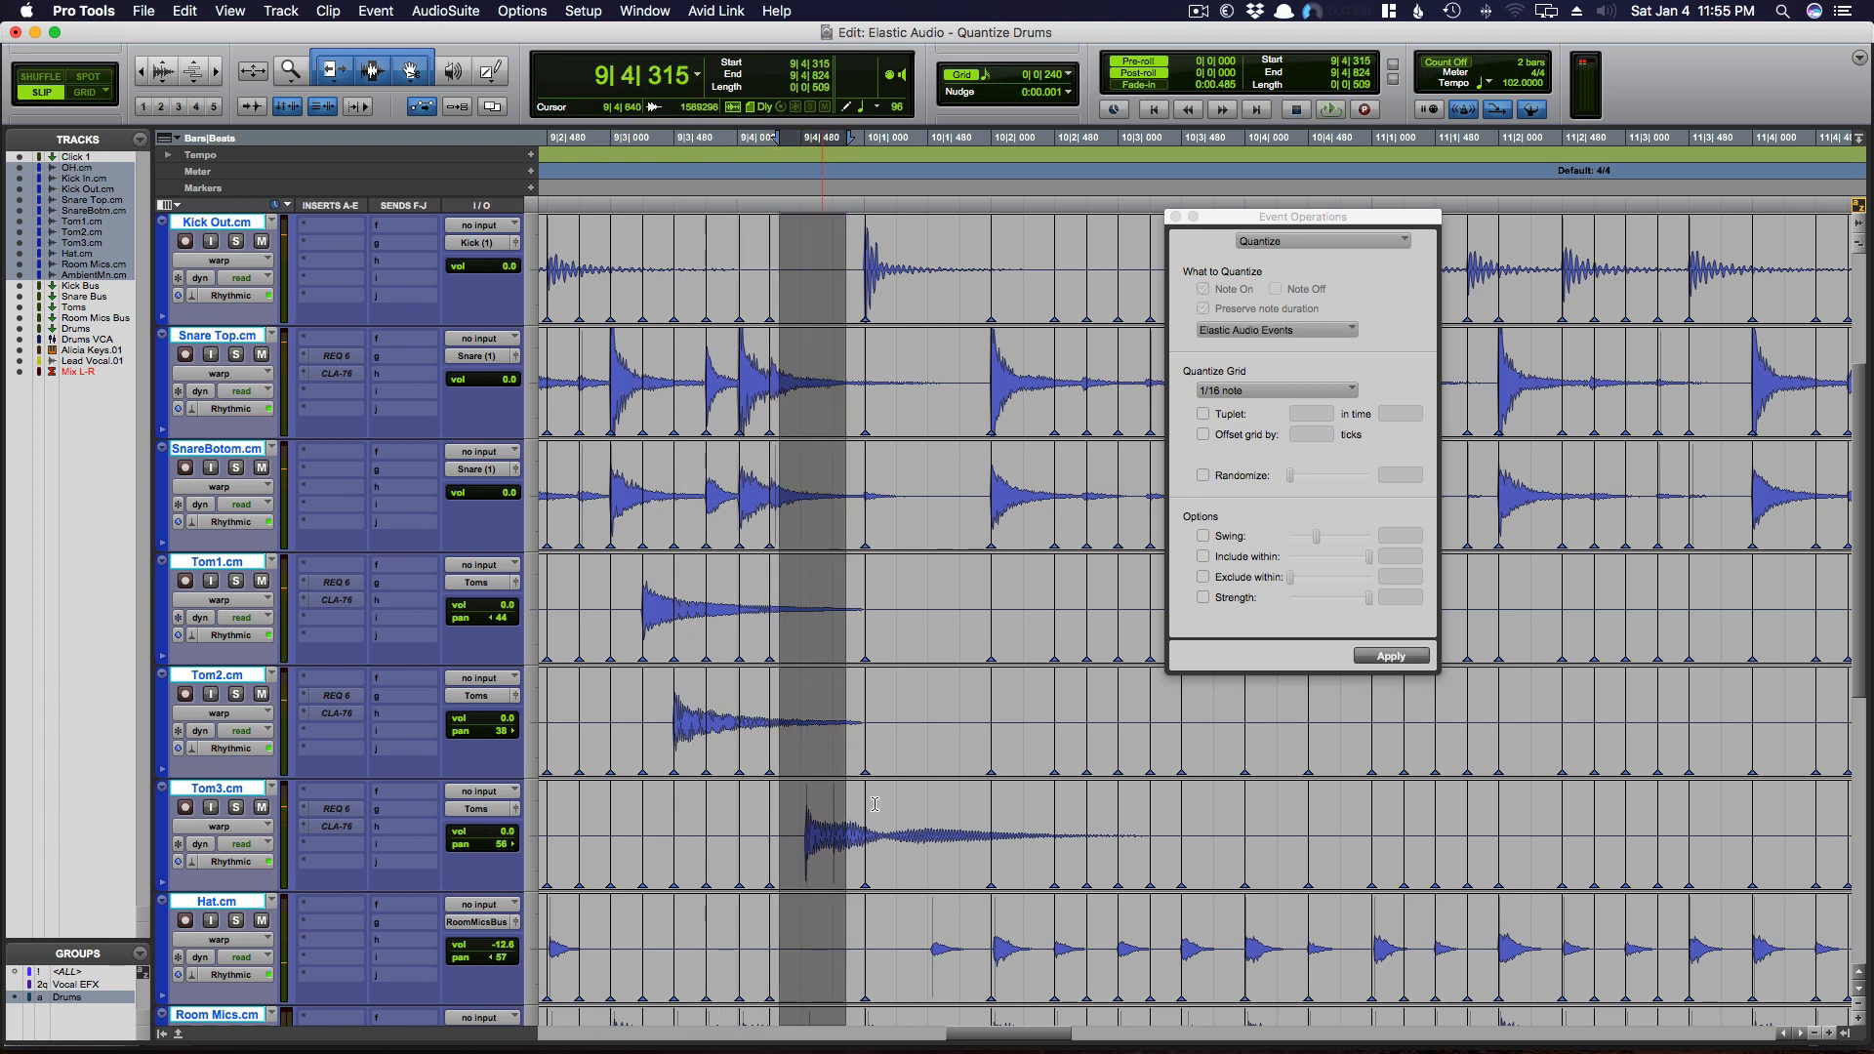
left_click(1423, 656)
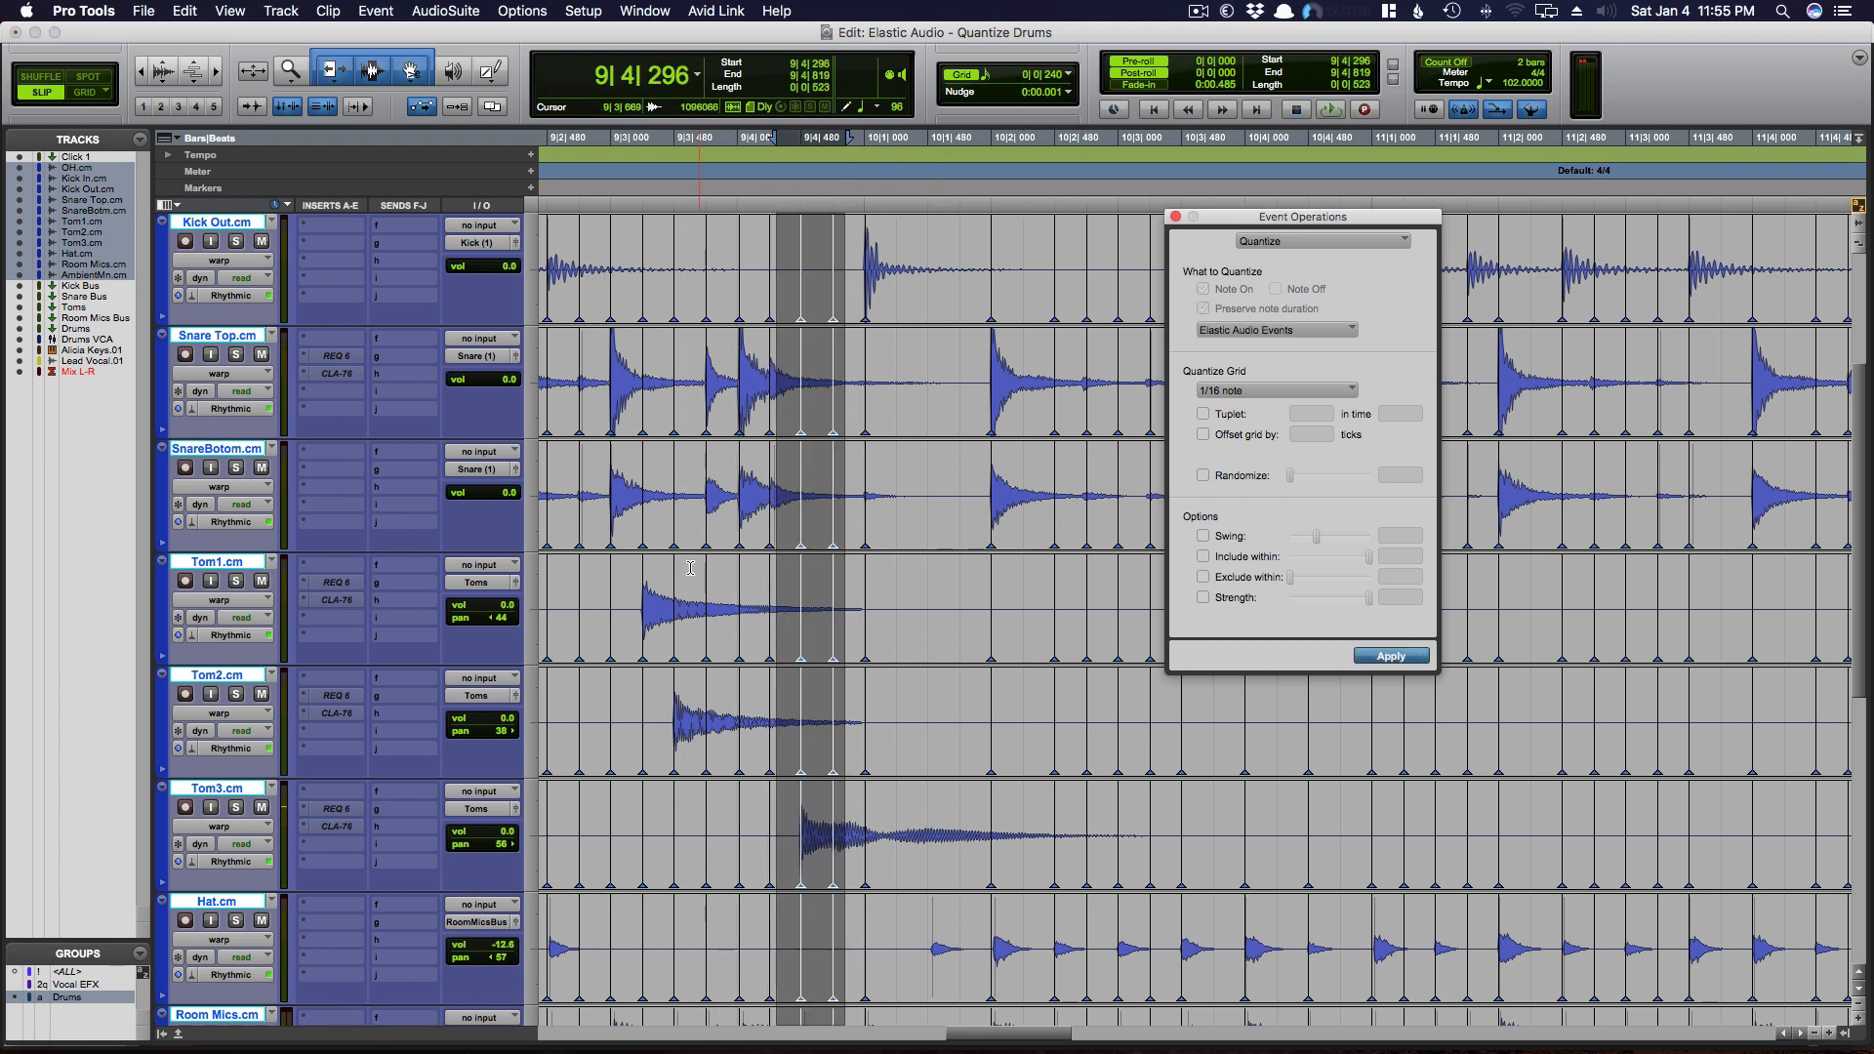
left_click(578, 459)
key("space")
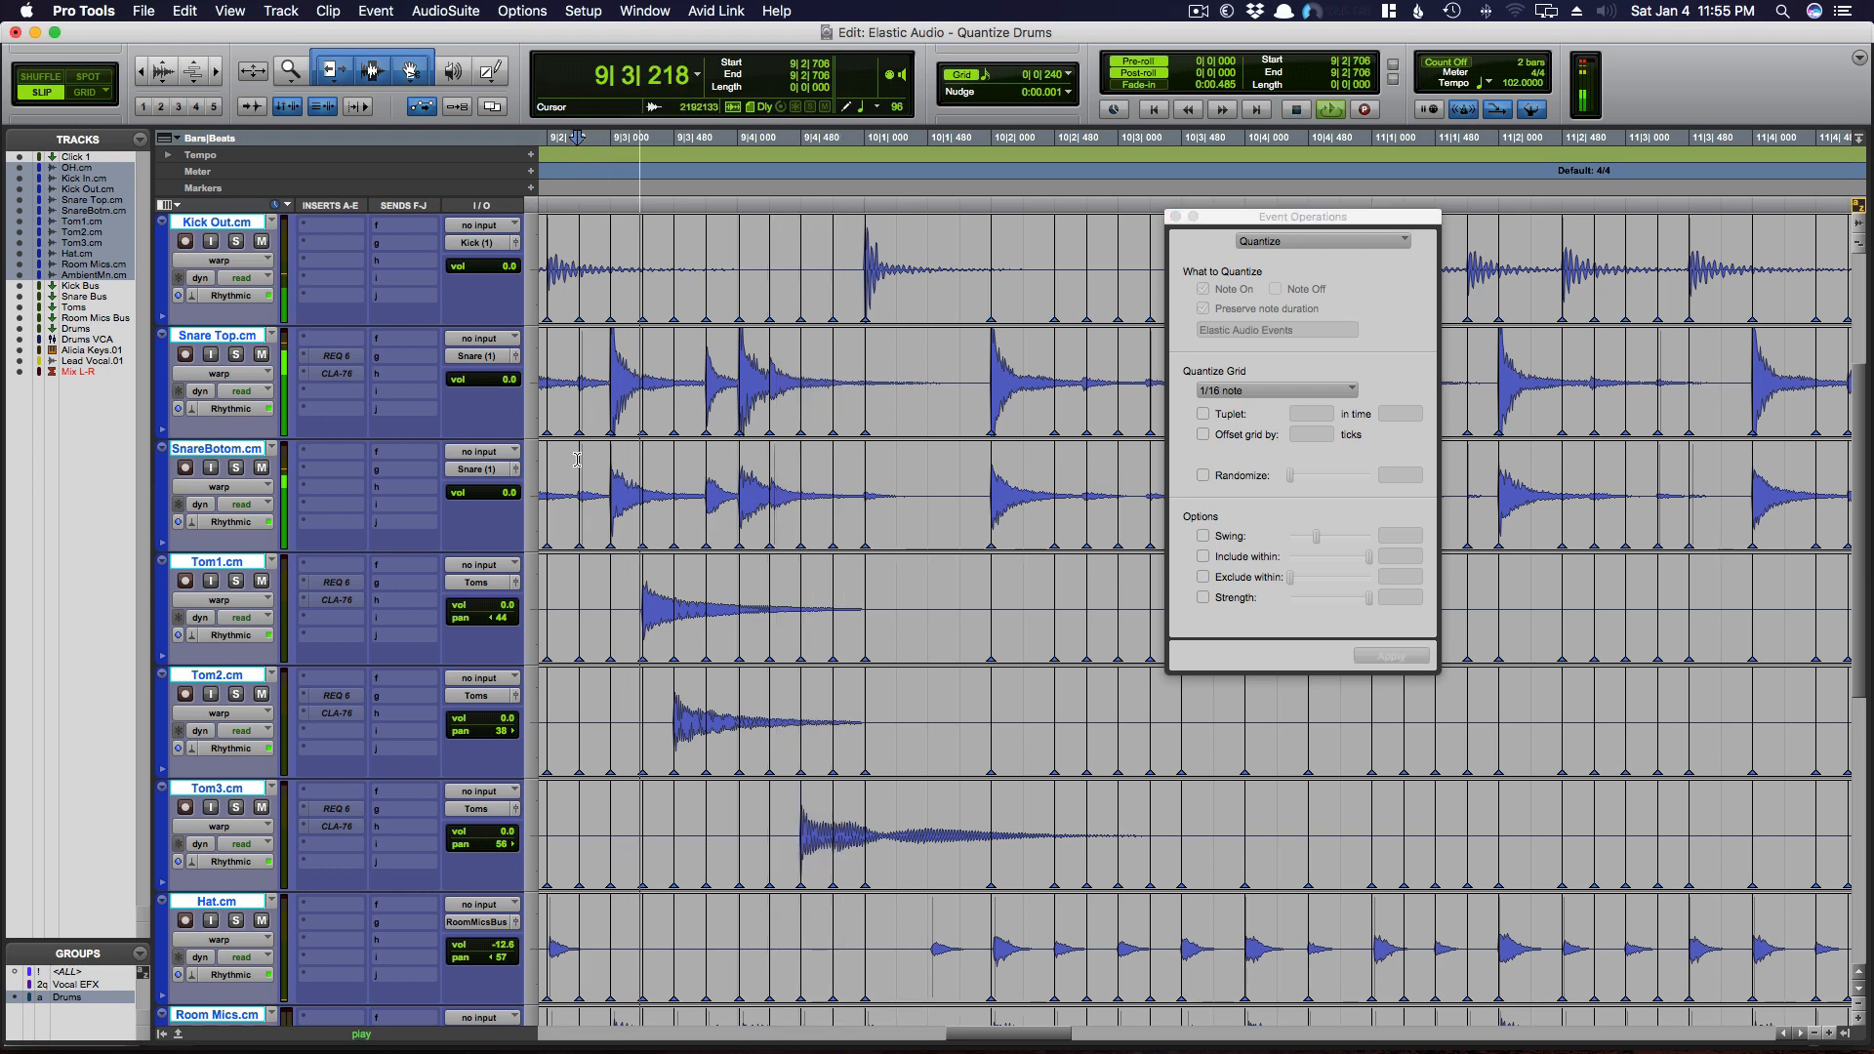
- Show more of the timeline and play the quantized drums from 1|4|163 to check for remaining artifacts
key("r")
key("r")
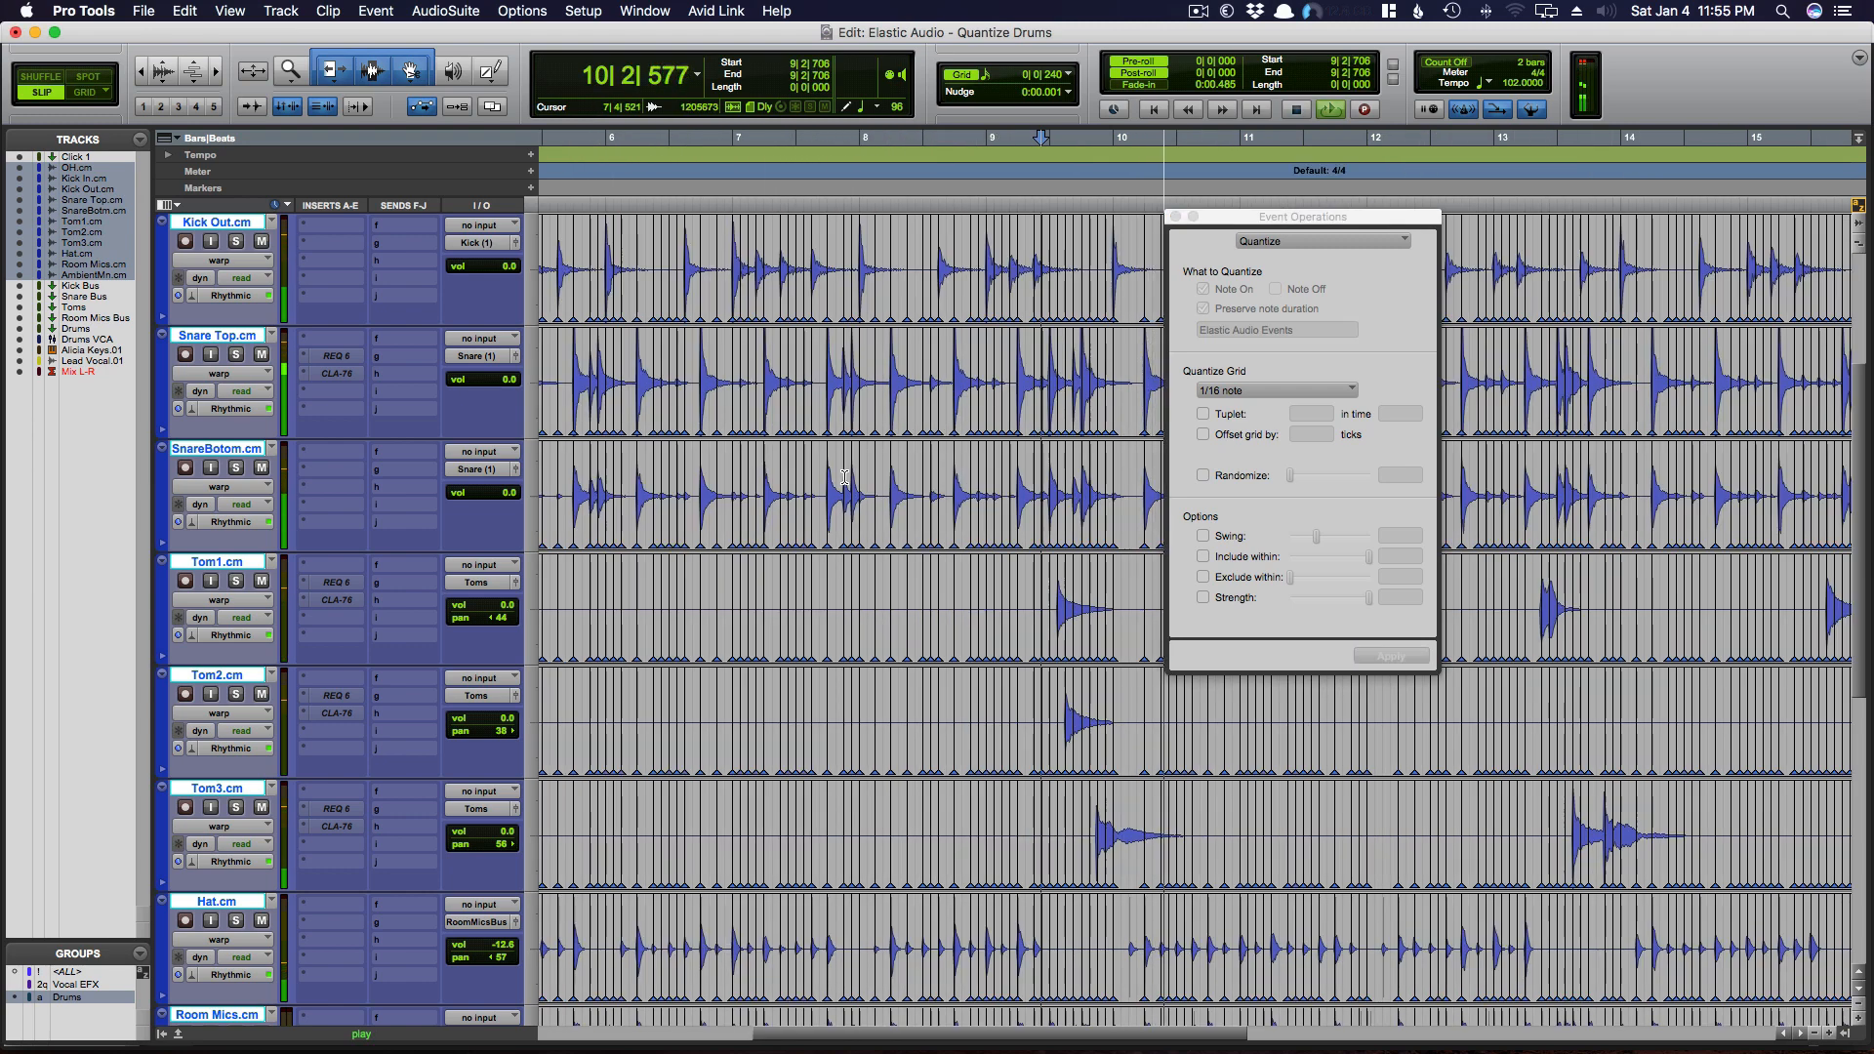
scroll(847, 475, "right", 5)
scroll(847, 475, "left", 6)
scroll(847, 475, "left", 4)
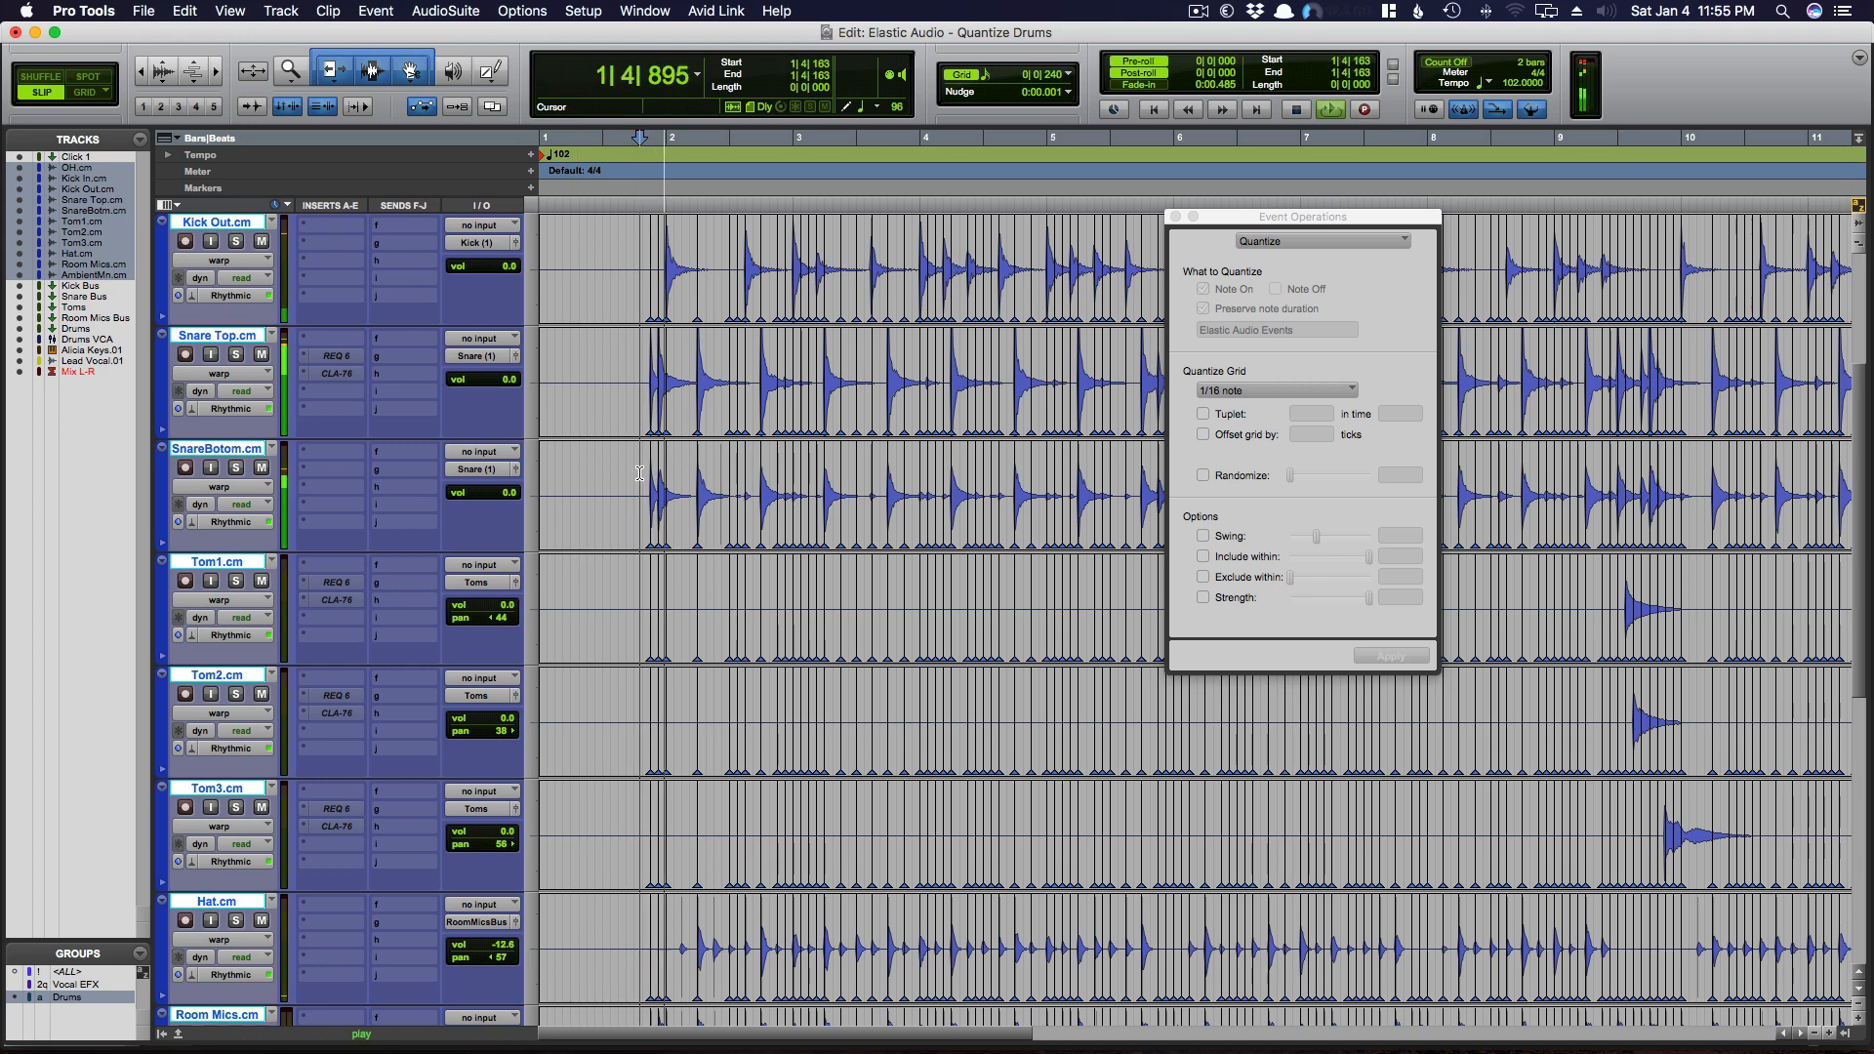
scroll(695, 475, "right", 4)
scroll(718, 476, "left", 4)
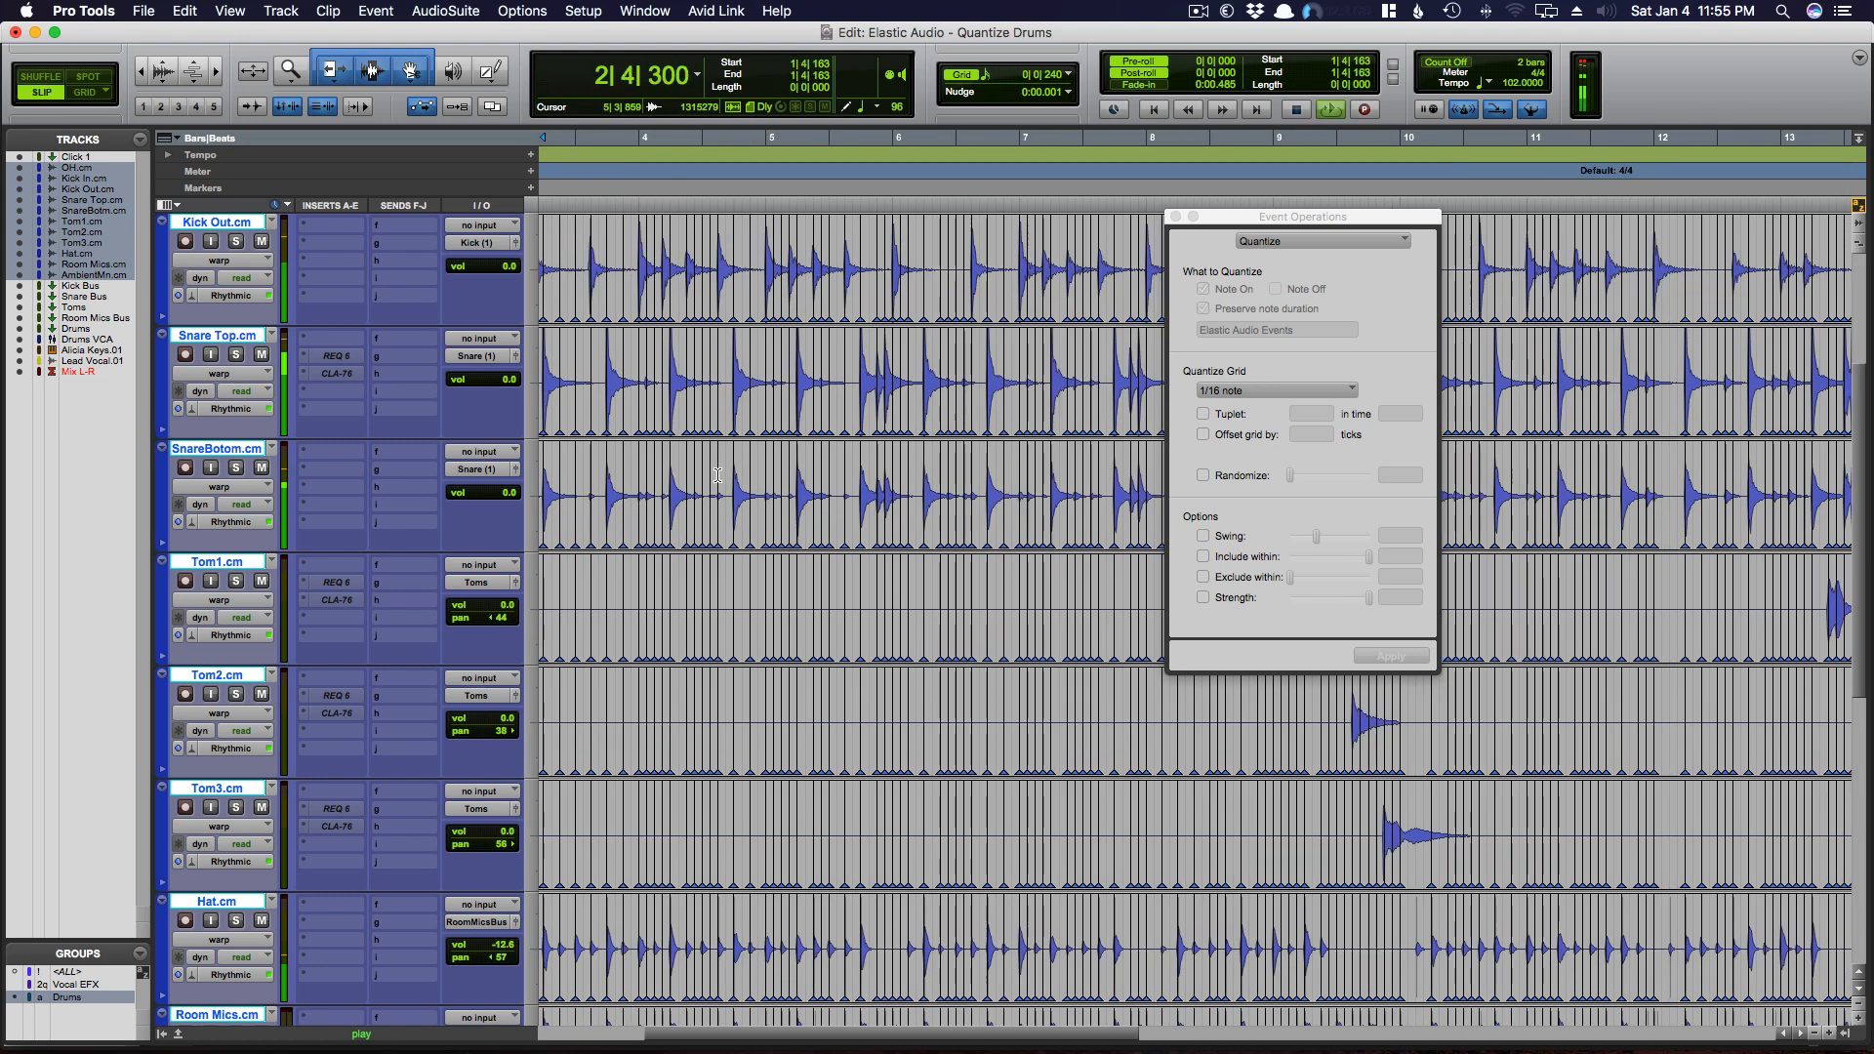
scroll(718, 476, "right", 1)
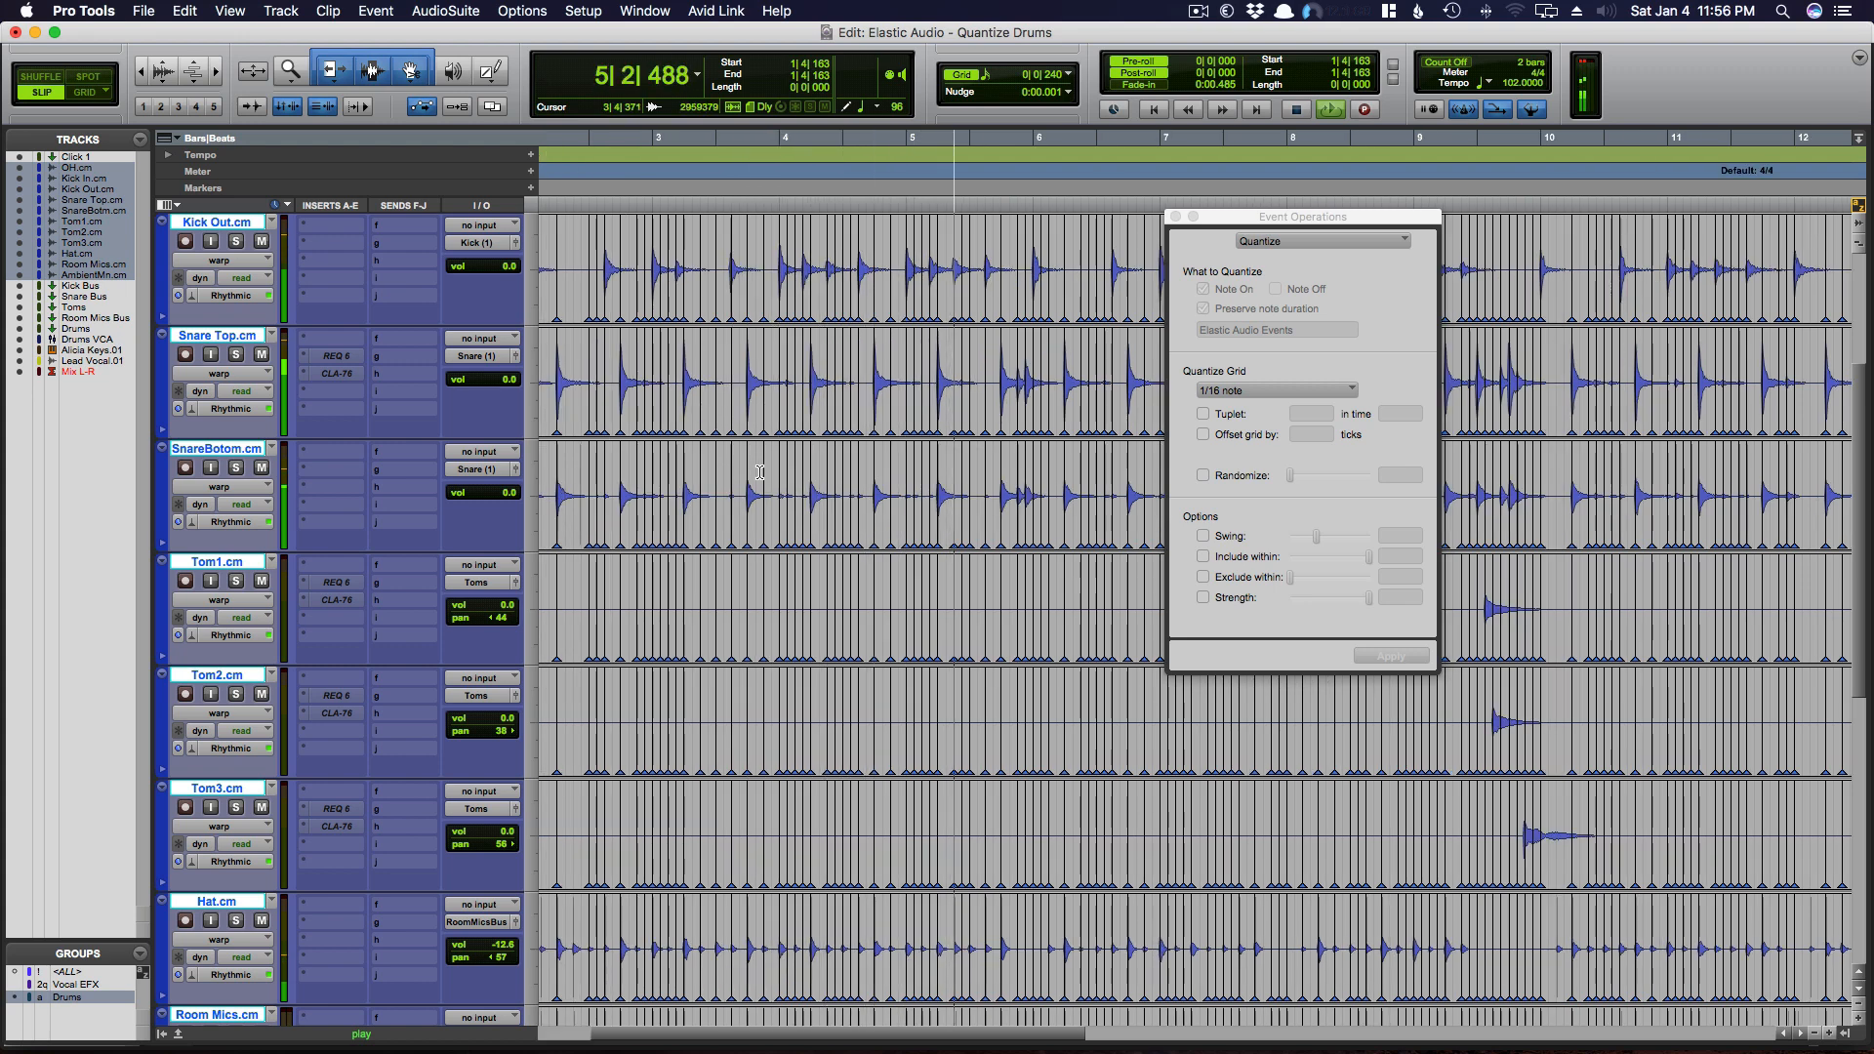
- Stop playback, select the entire drum clips, and delete all of their warp markers
key("space")
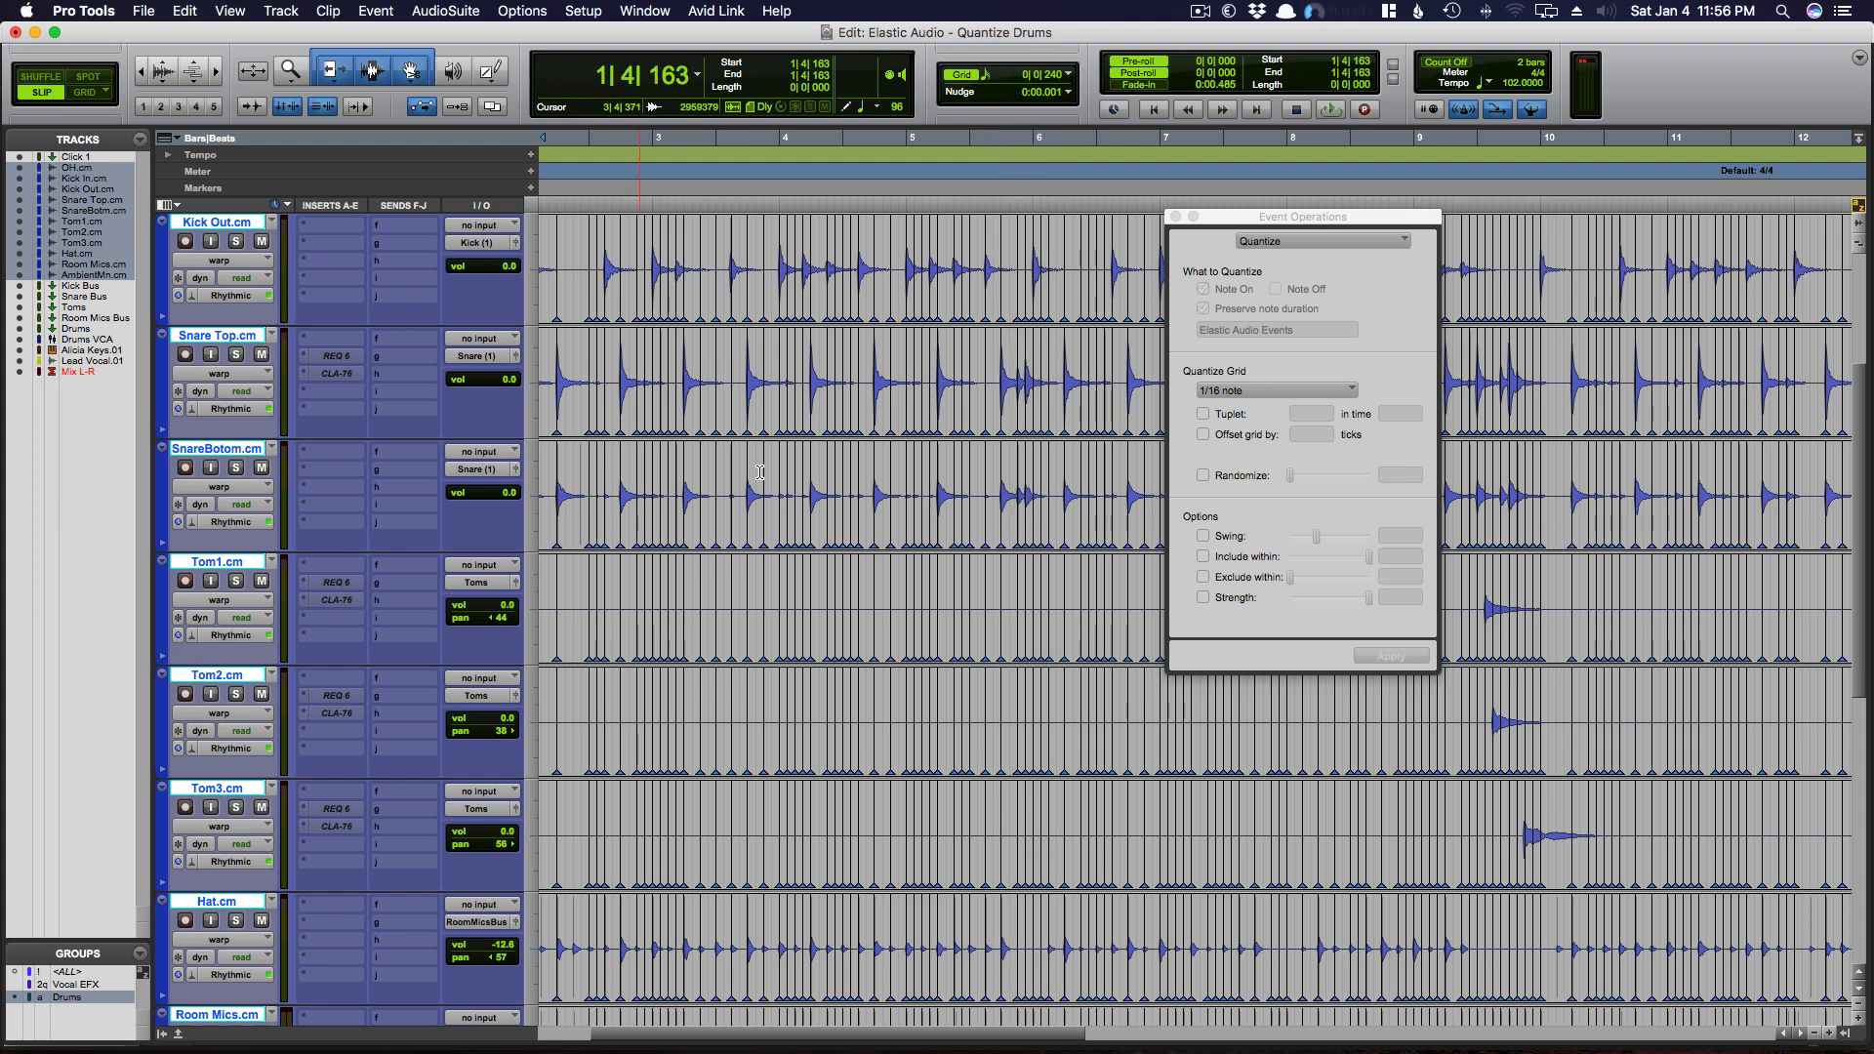
scroll(760, 472, "up", 1)
scroll(759, 470, "right", 1)
key("r")
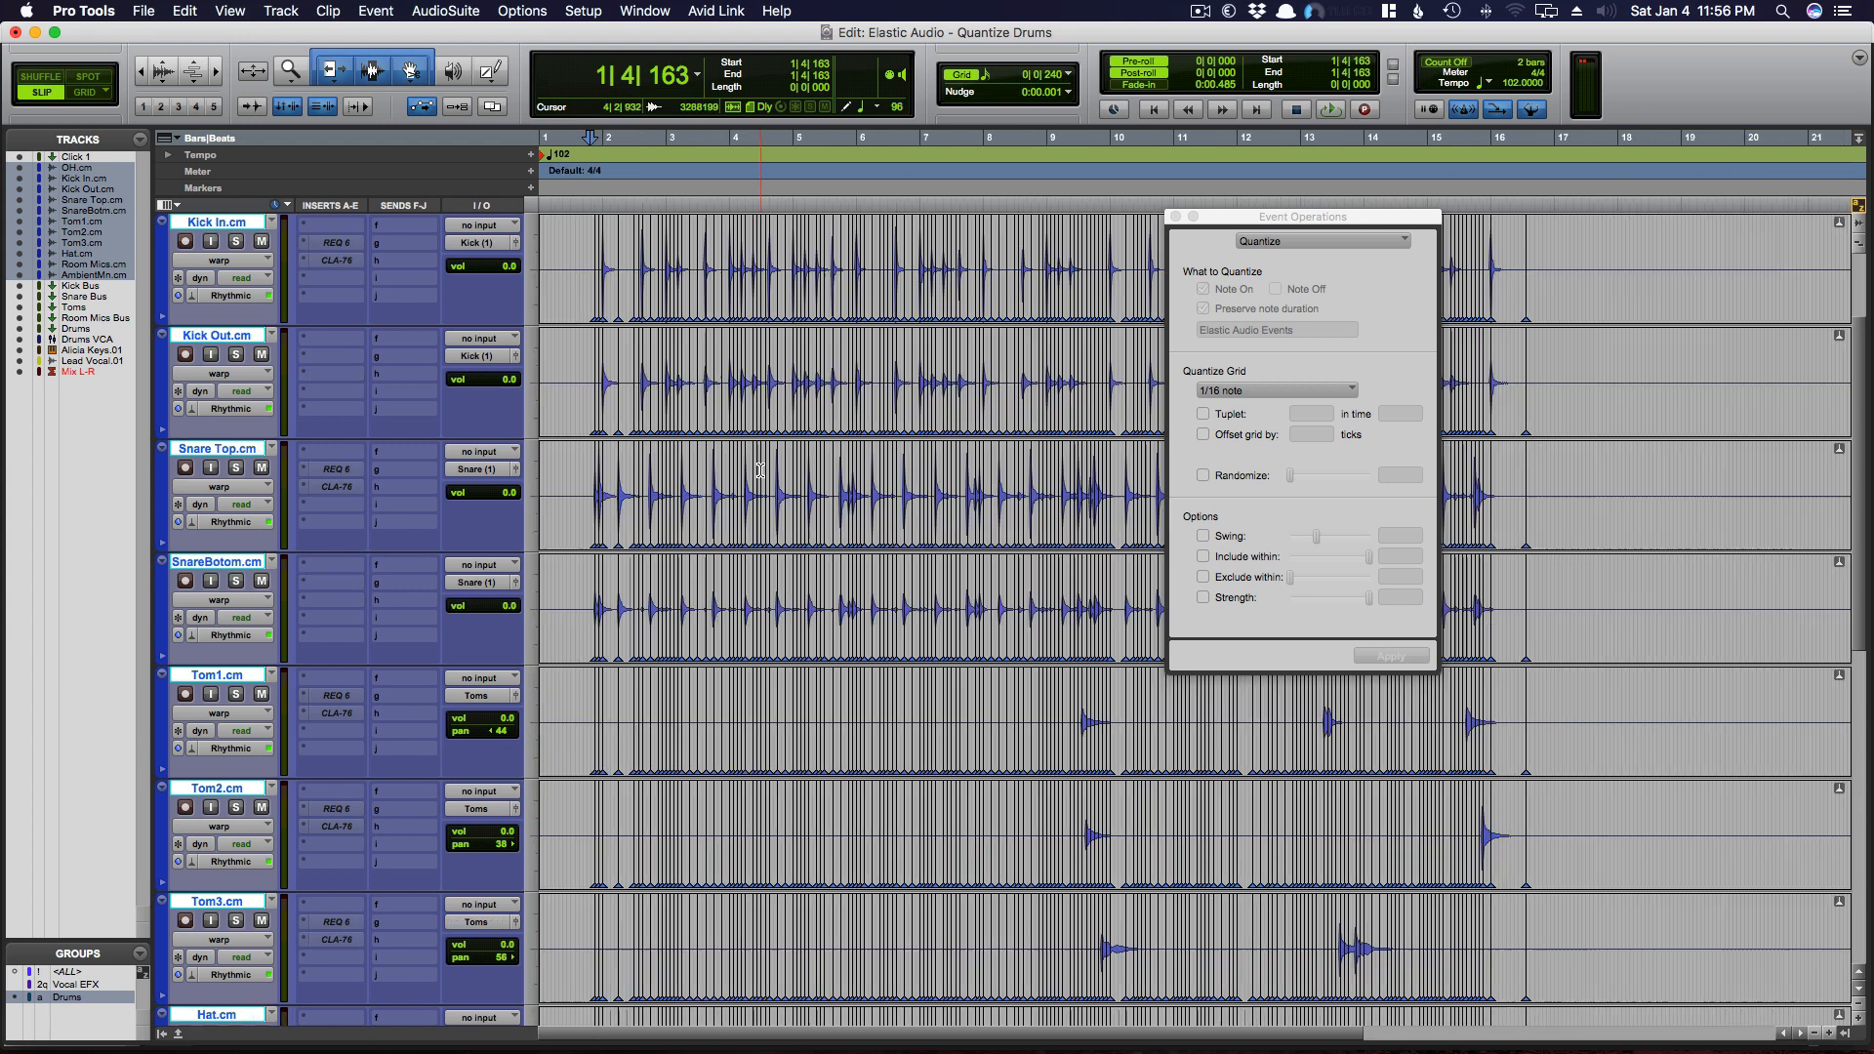
double_click(814, 482)
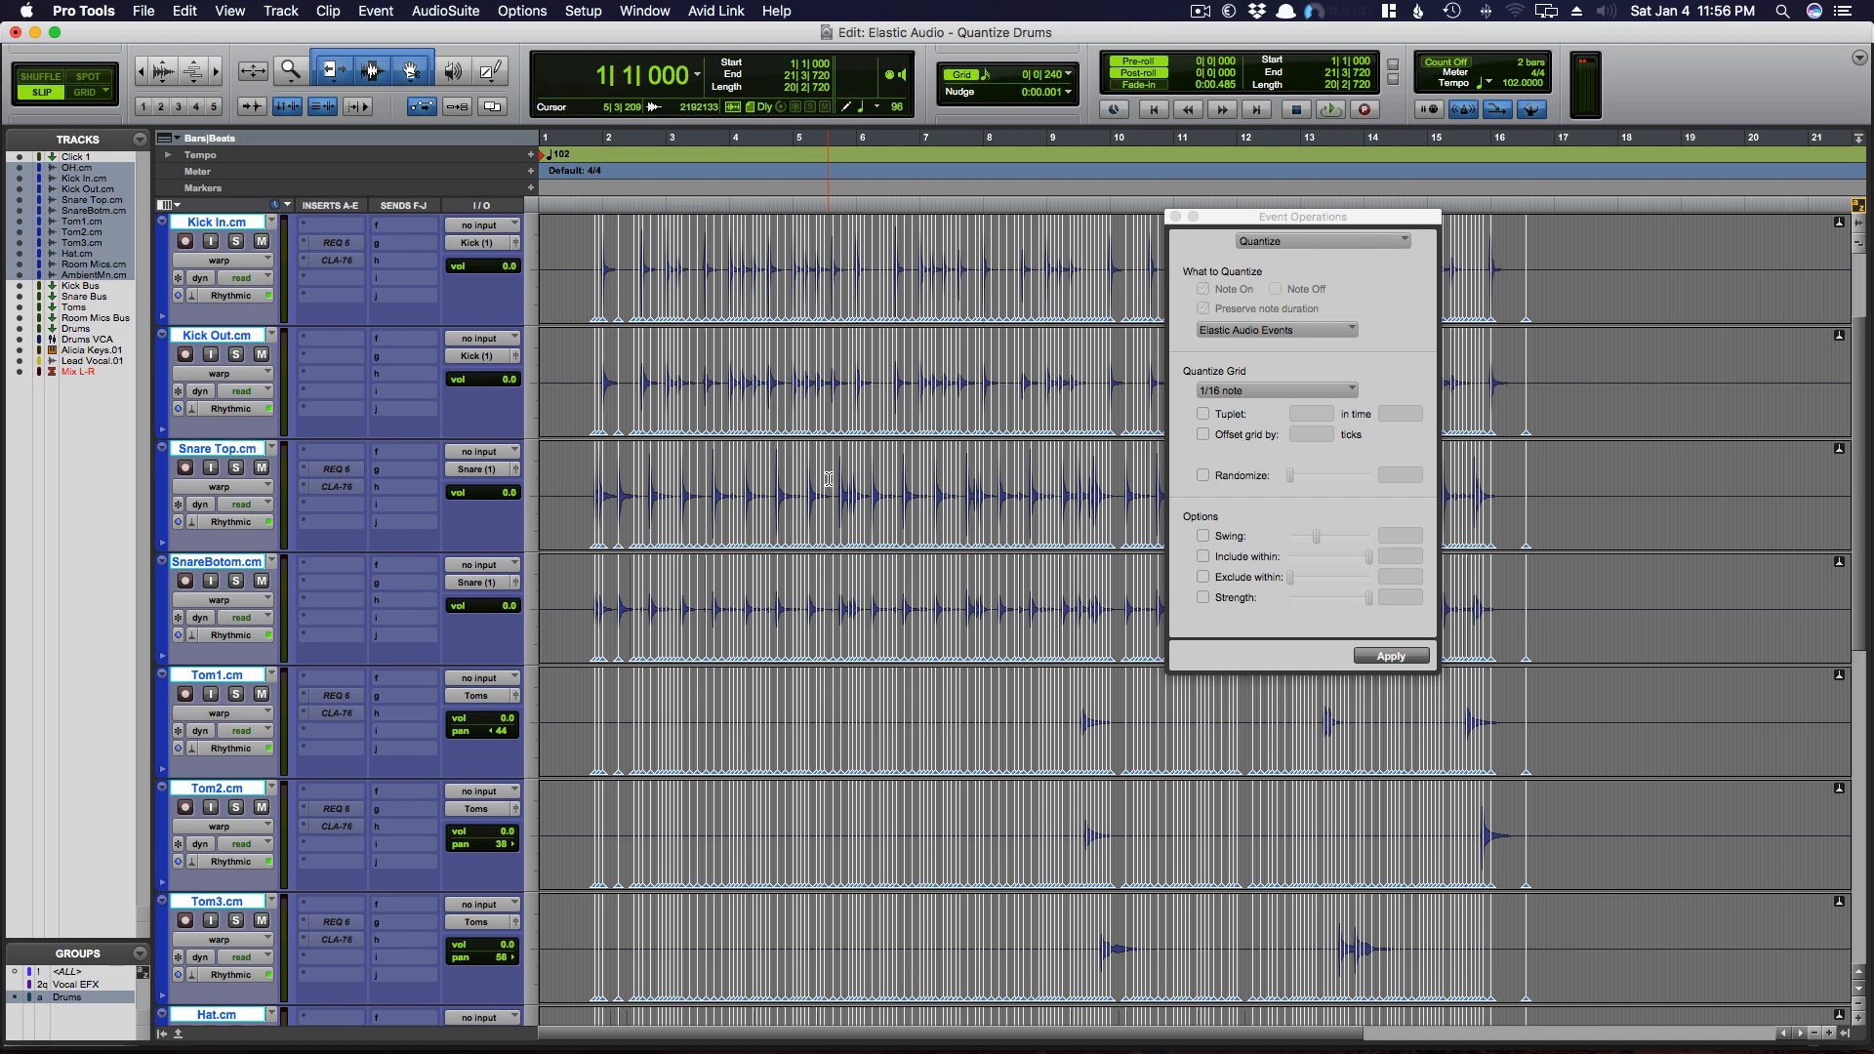
key("Return")
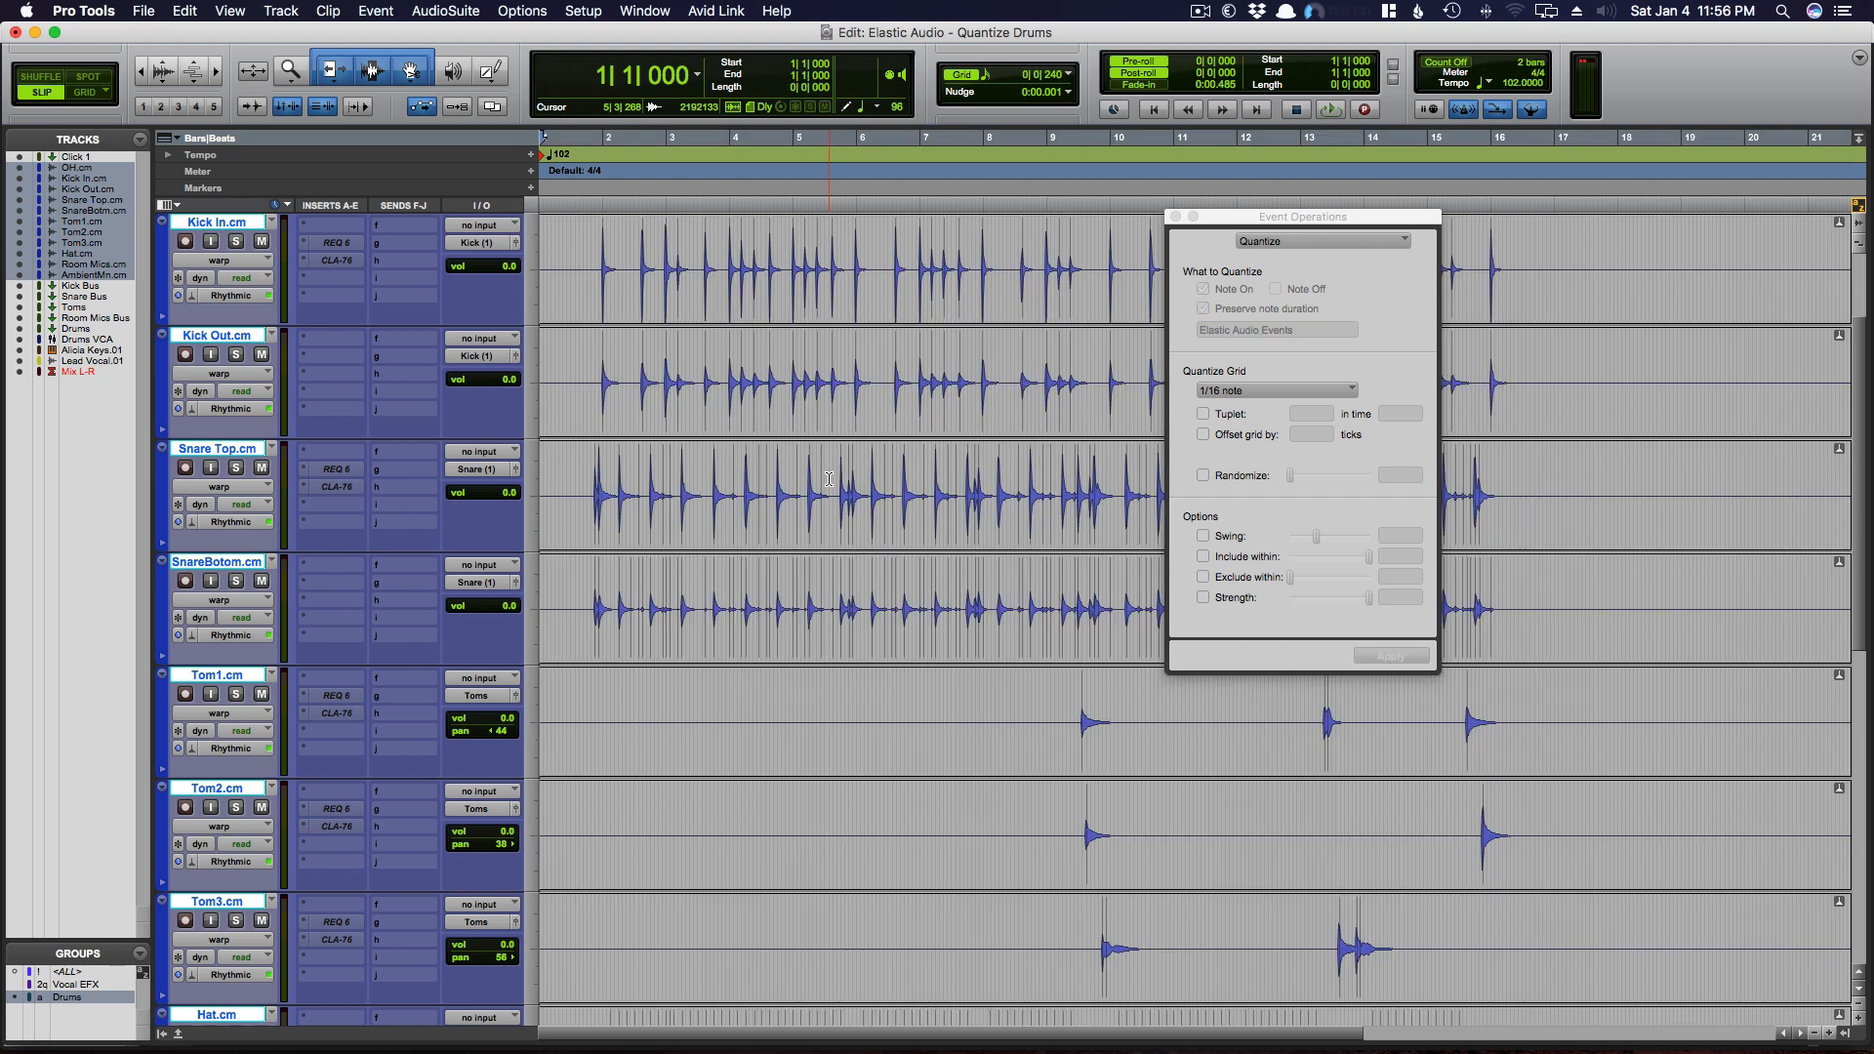
- Play the opening drum hits from 1|4|074 to hear them without warp markers
left_click(589, 500)
key("t")
key("t")
scroll(719, 497, "right", 2)
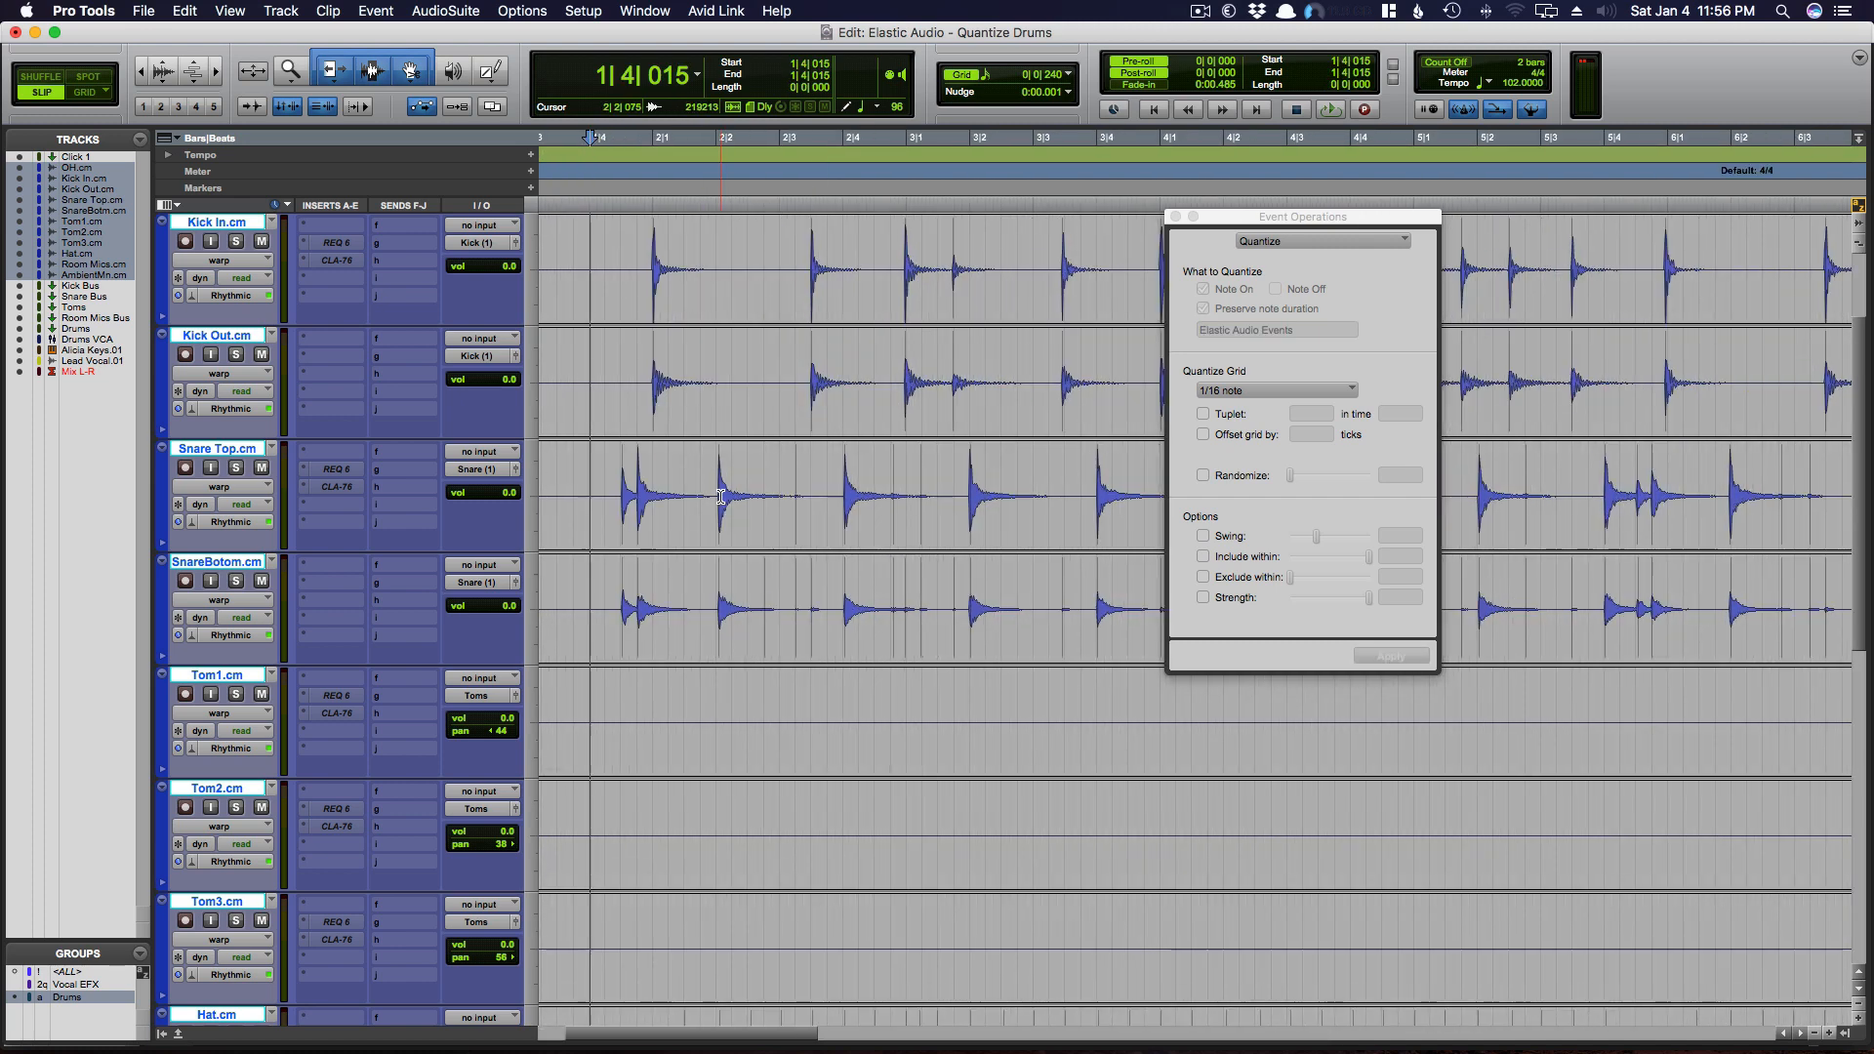
left_click(593, 493)
key("space")
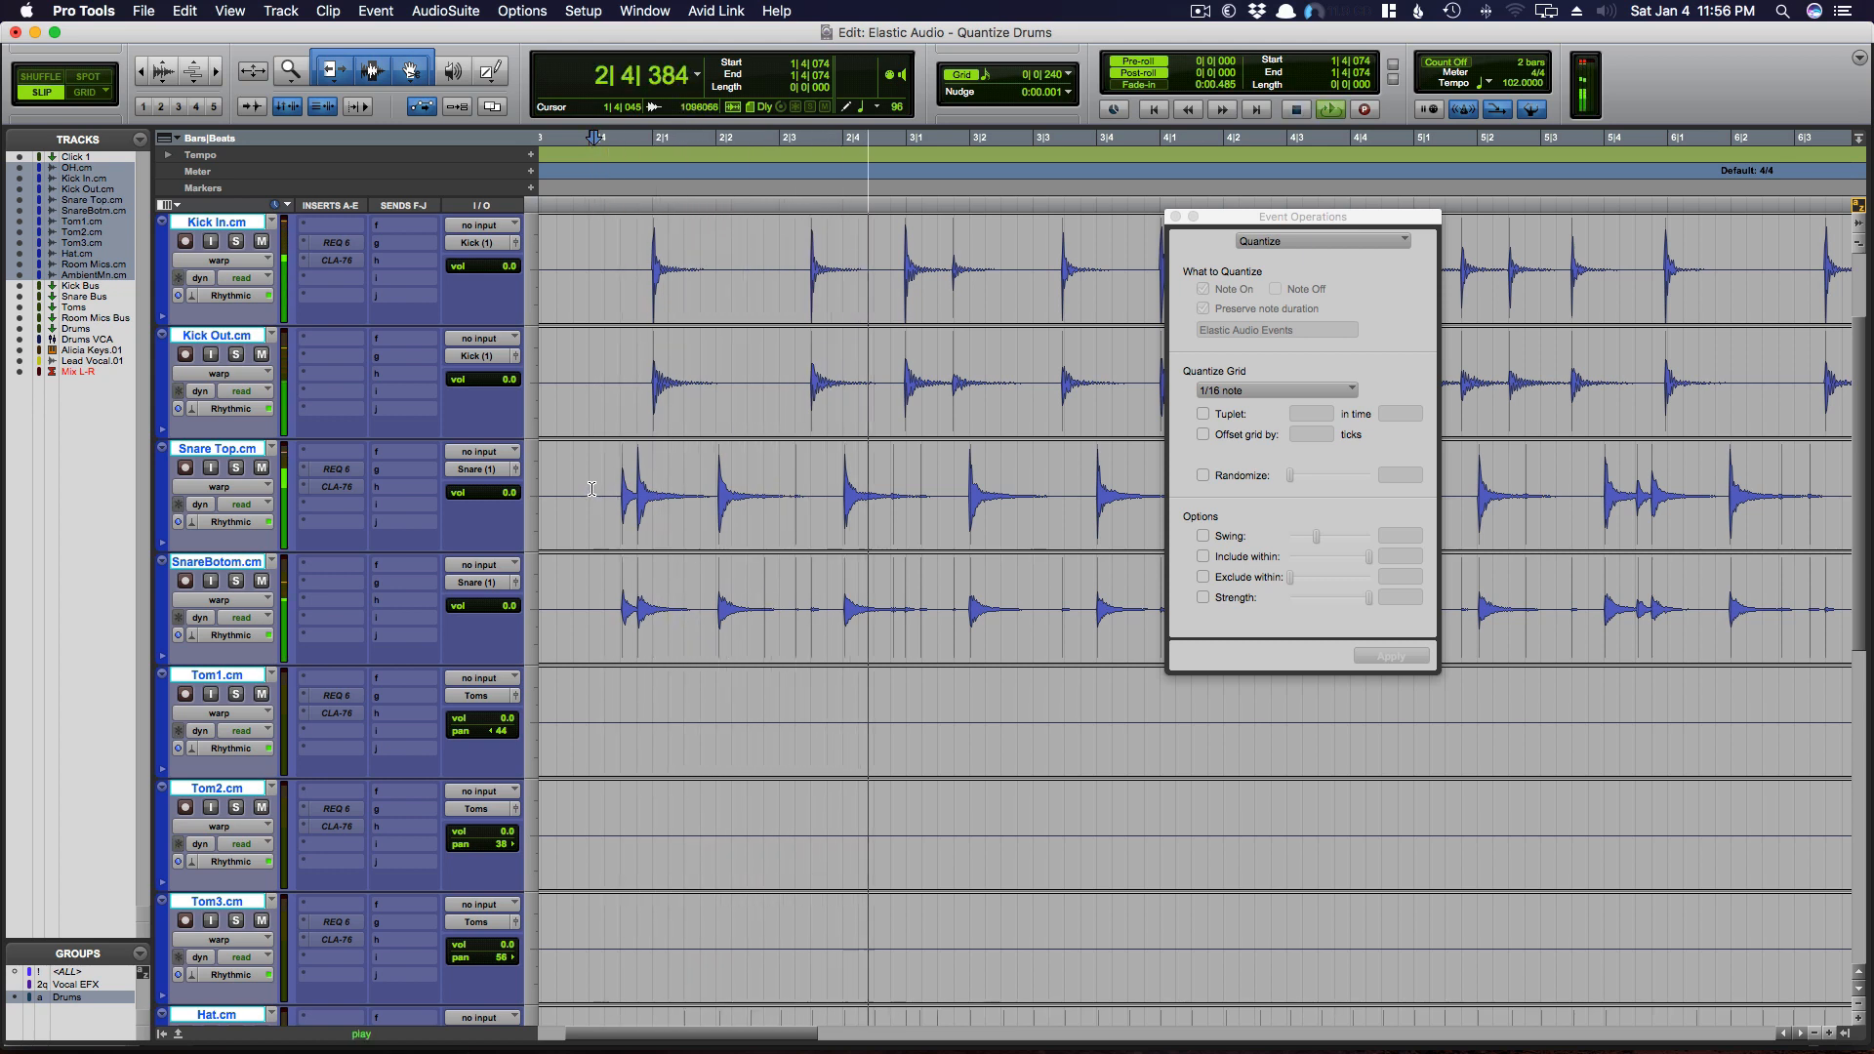
key("space")
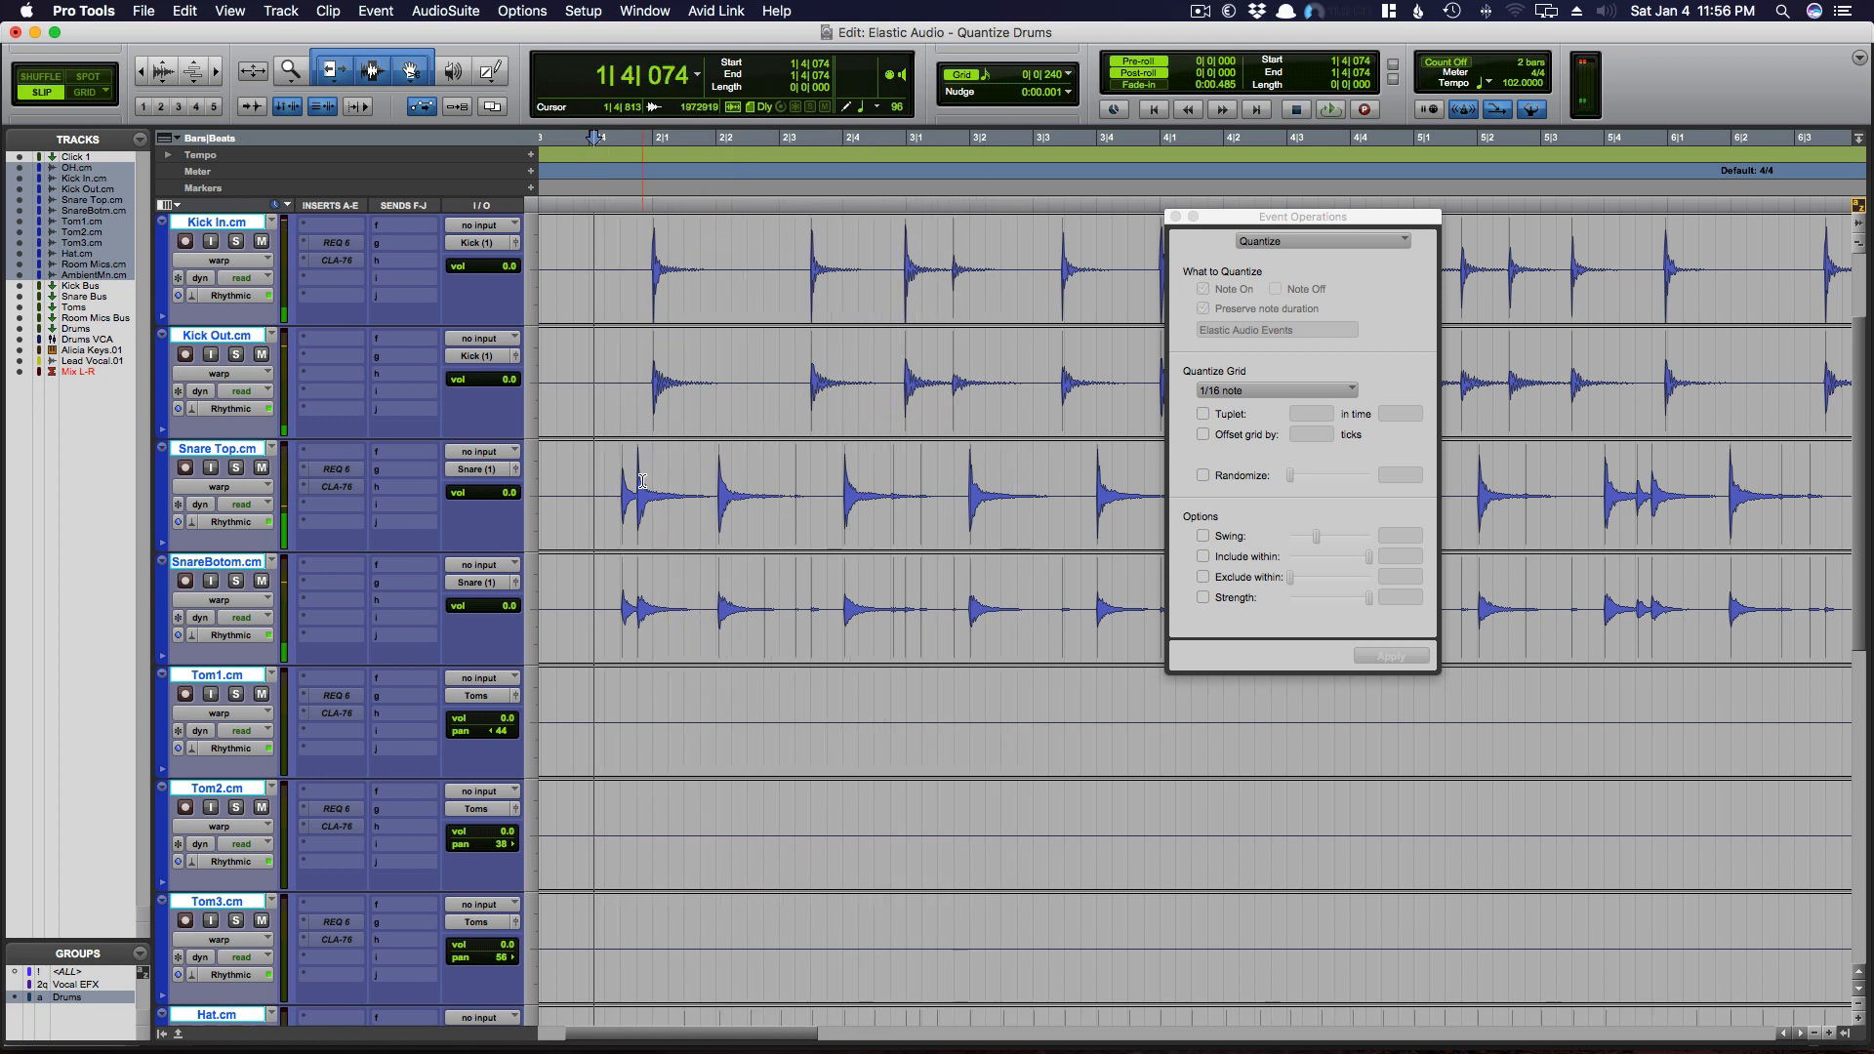
- Move the Event Operations window clear of the first drum hits and place the edit cursor at 1|4|325
left_click(641, 488)
left_click_drag(1230, 217, 1515, 248)
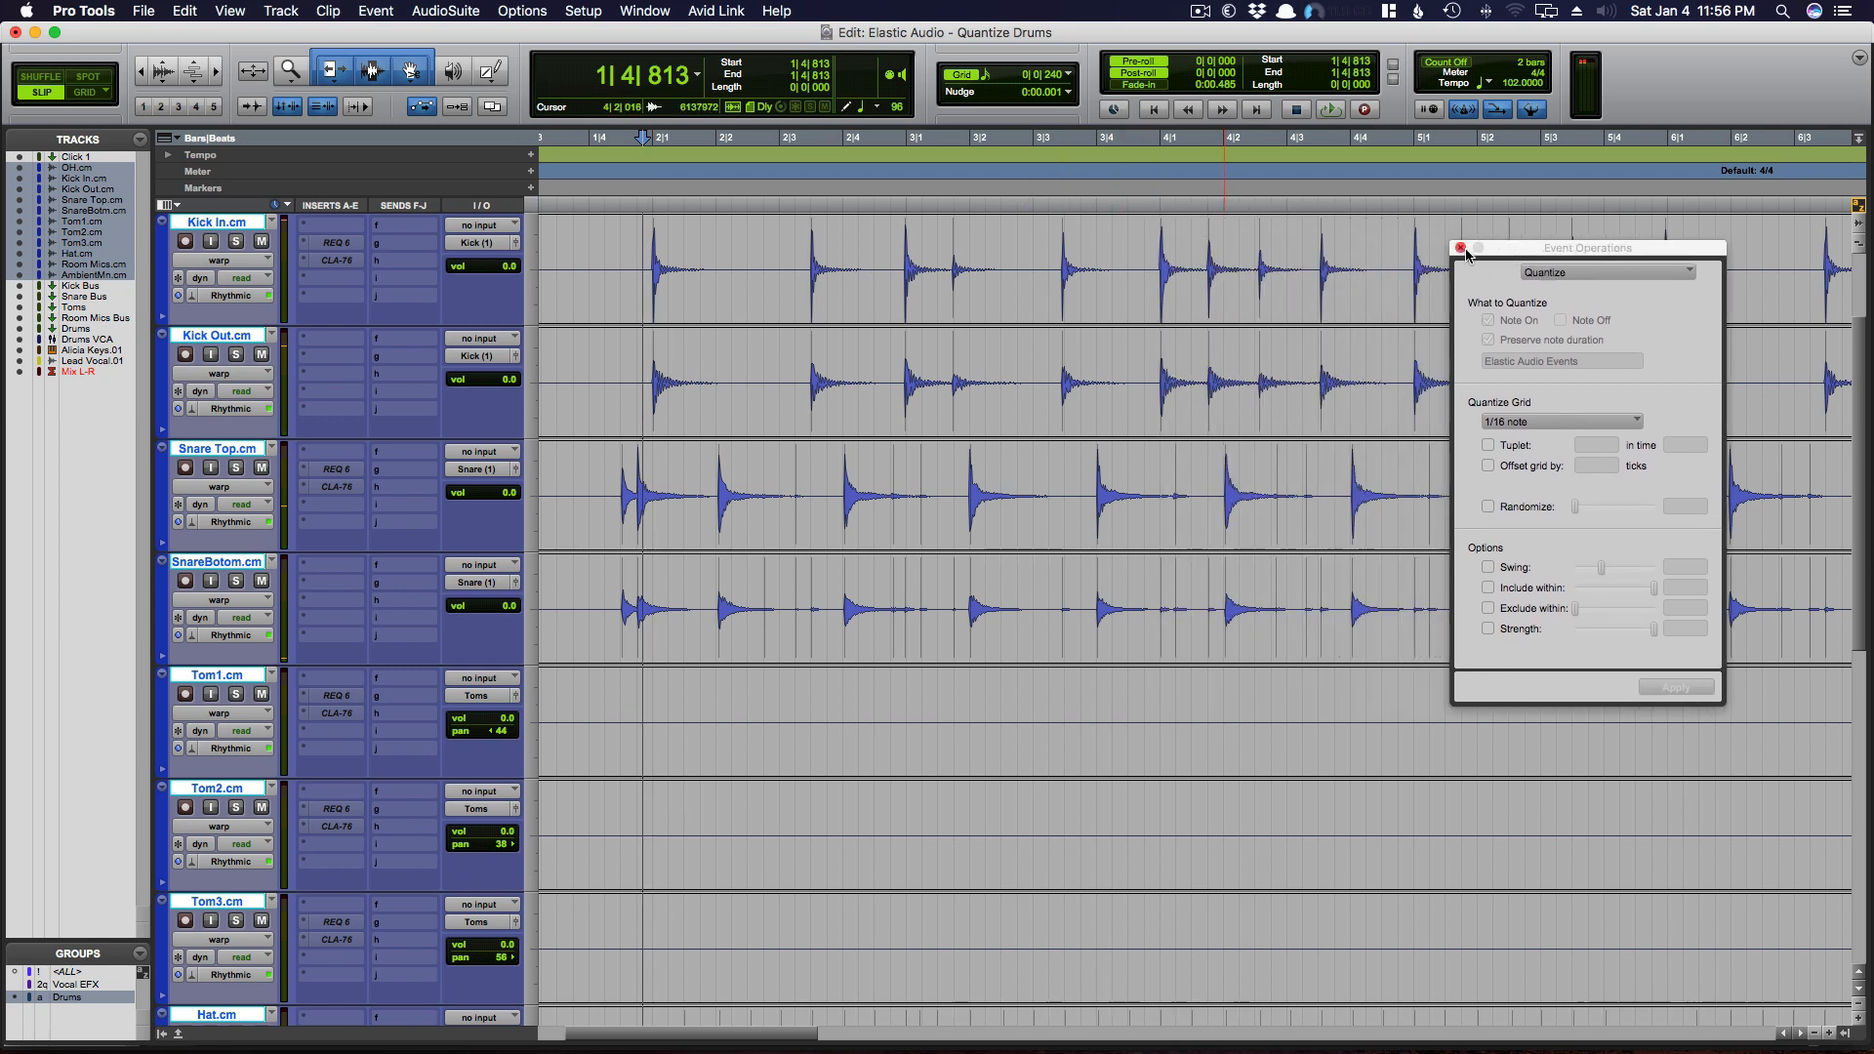
left_click(610, 366)
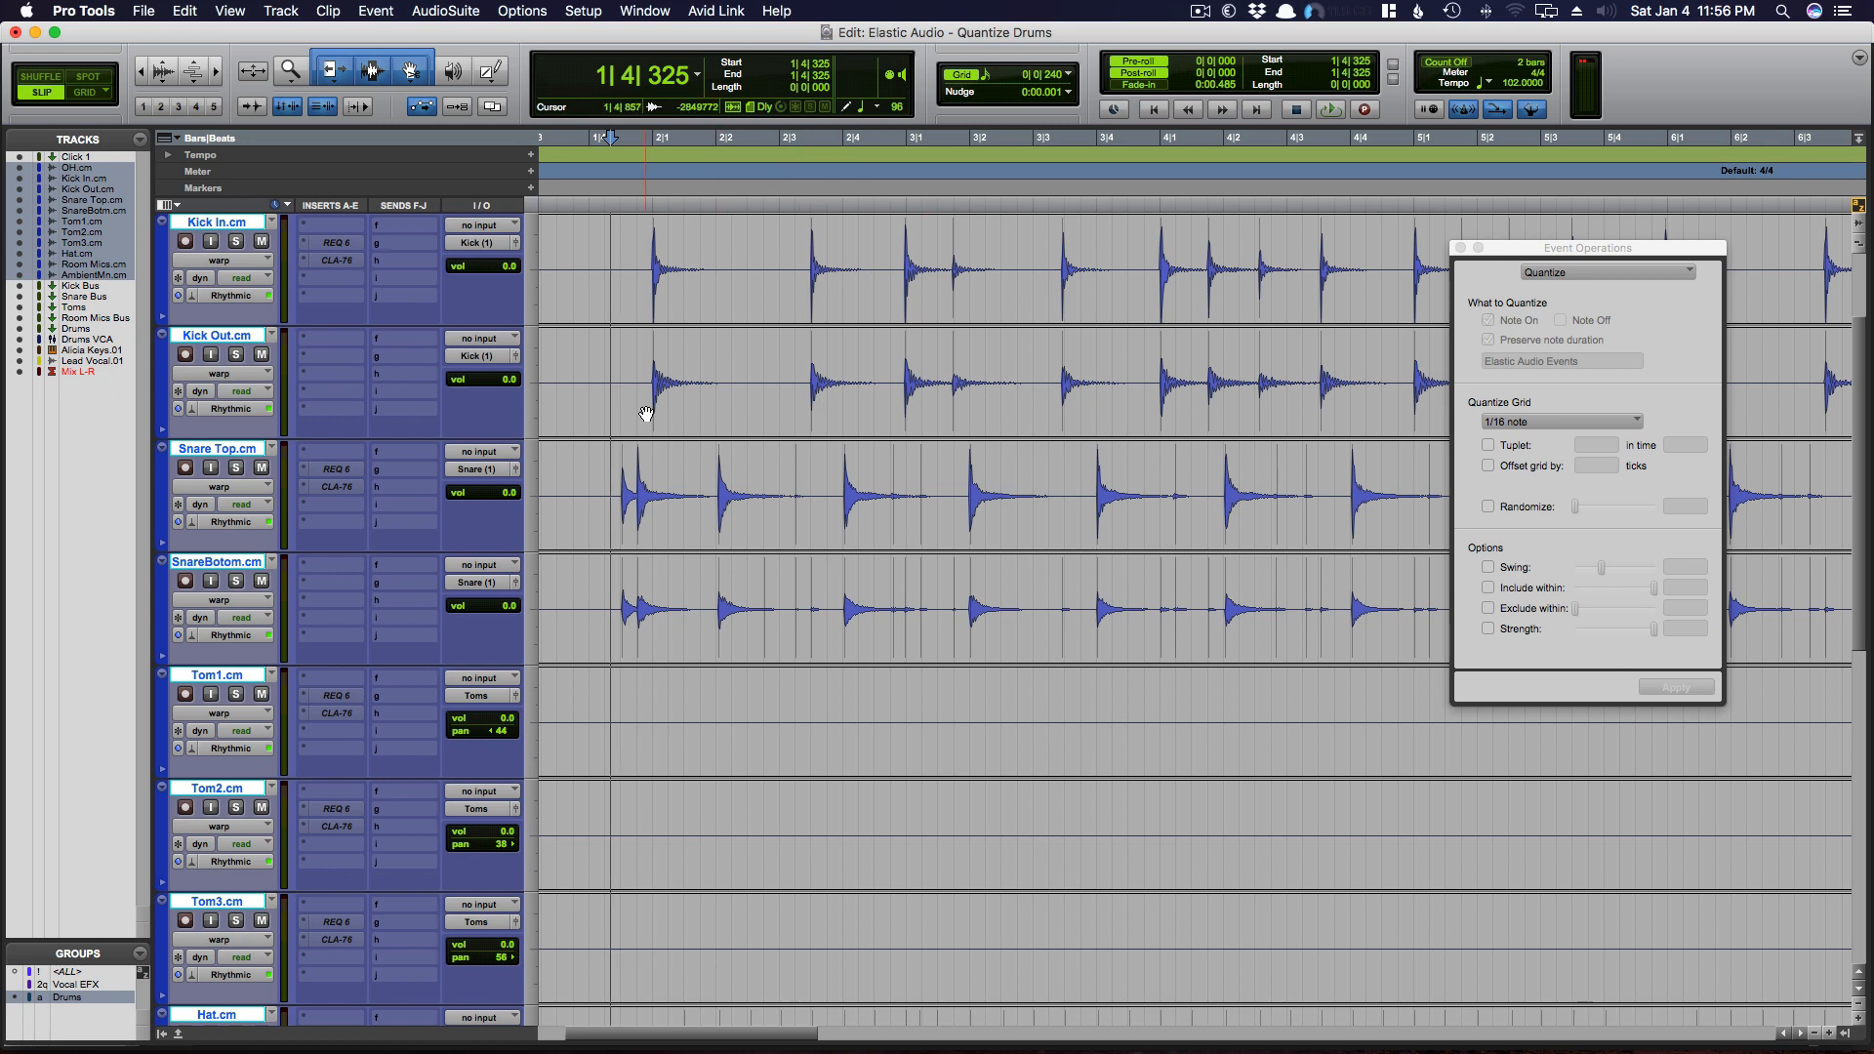
- Try warping the first kick of bar 2 later, with warp markers on it and on the snare hits either side
mouse_move(655, 398)
left_mouse_down()
mouse_move(693, 401)
mouse_move(638, 401)
left_mouse_up()
key("super+z")
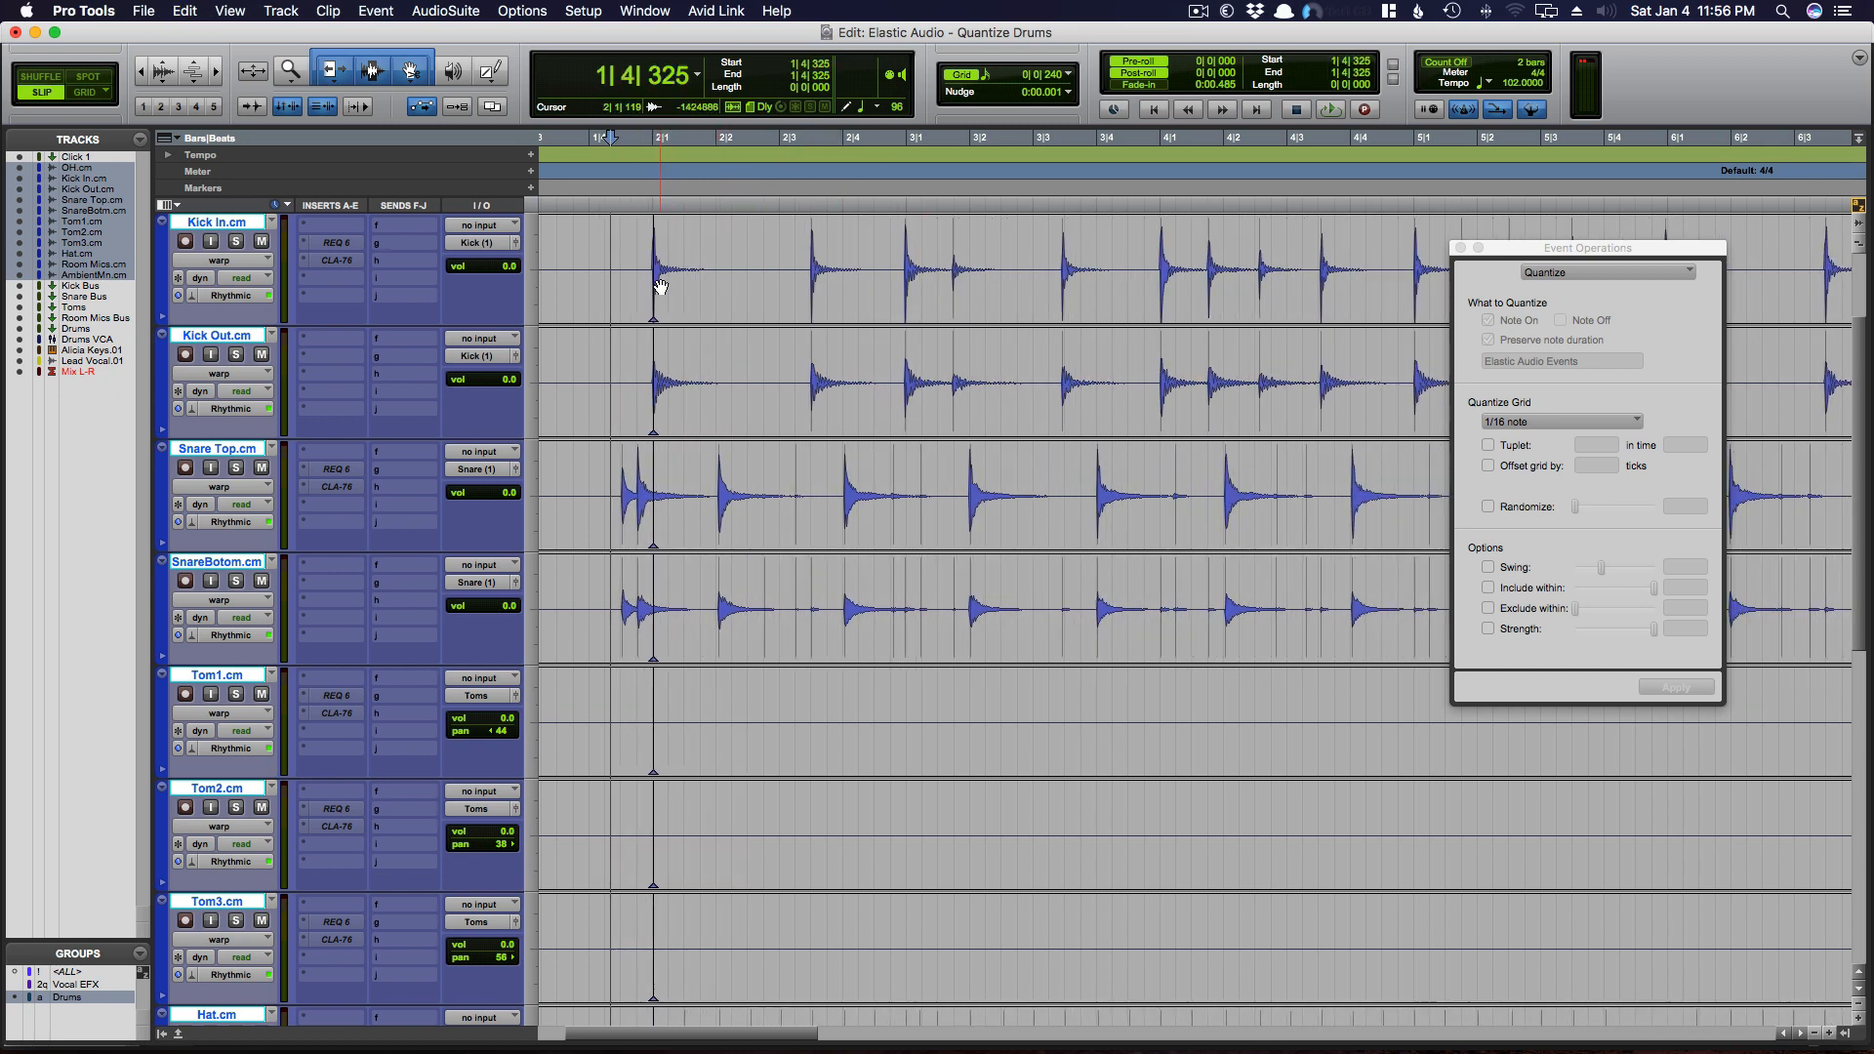
left_click(619, 252)
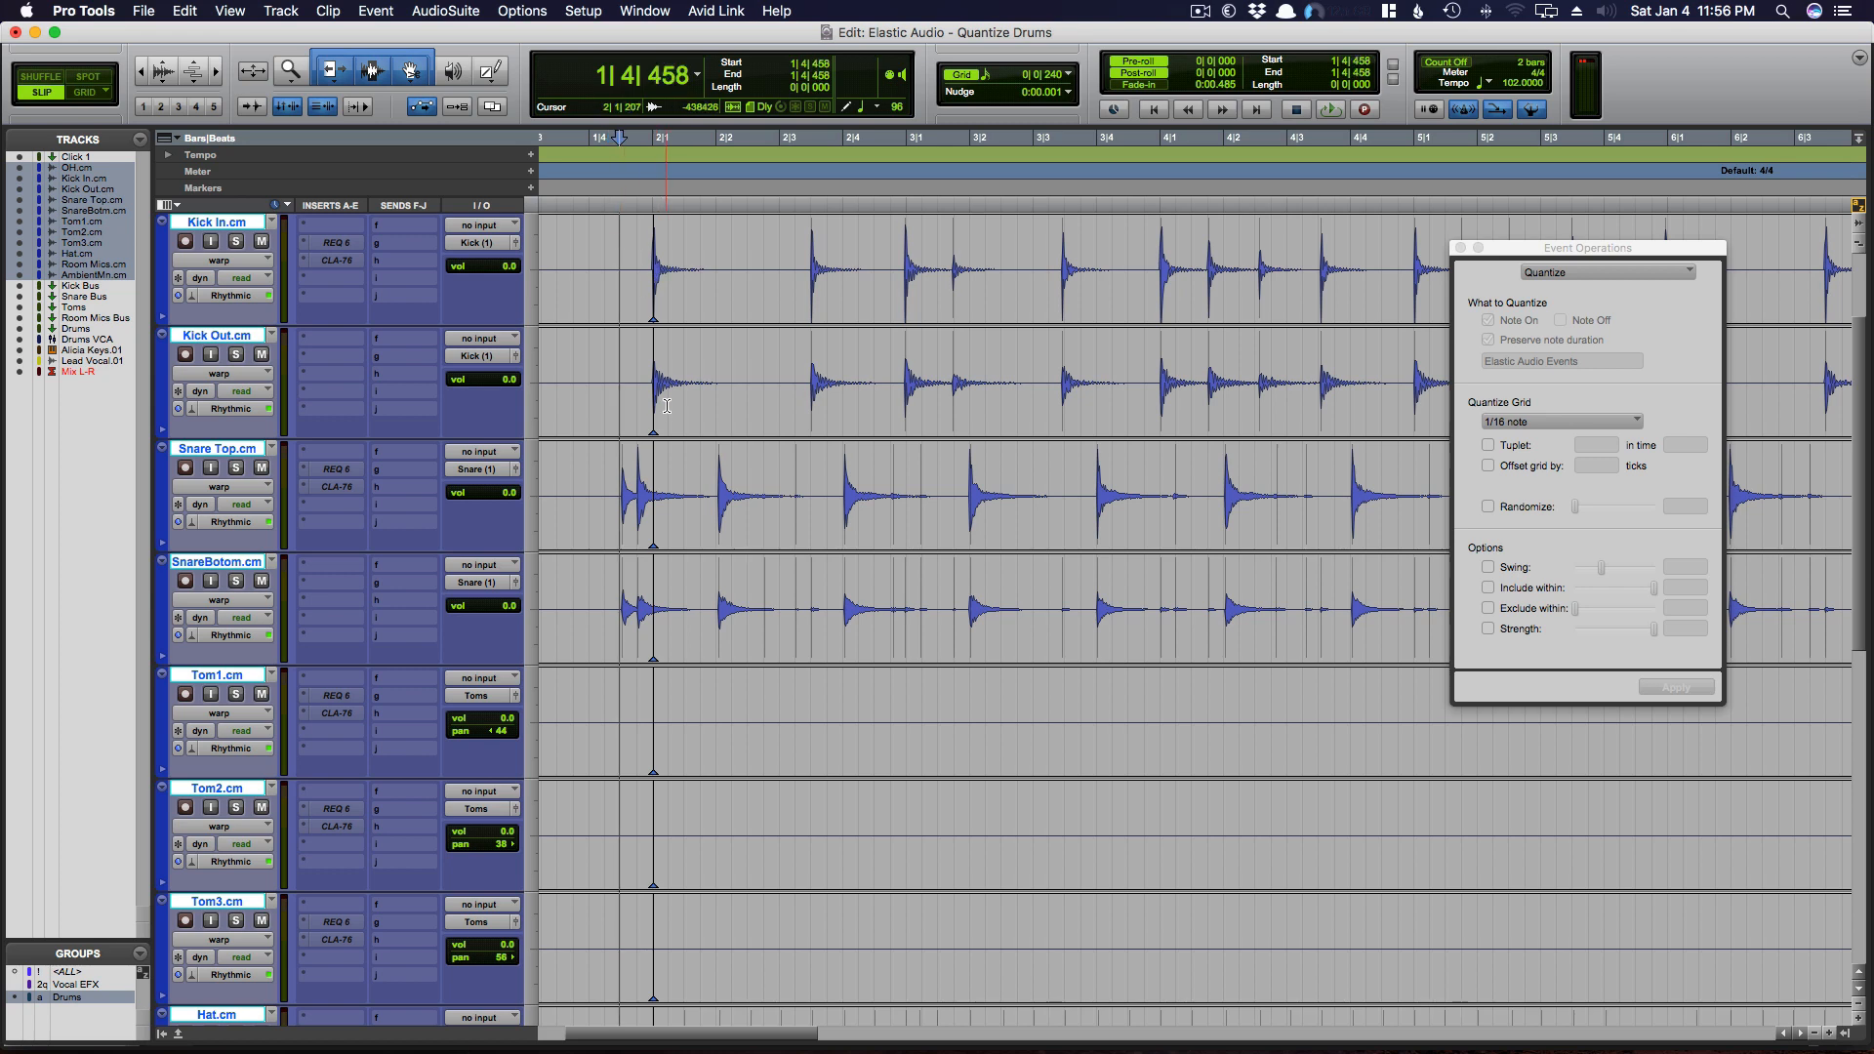
left_click(719, 527)
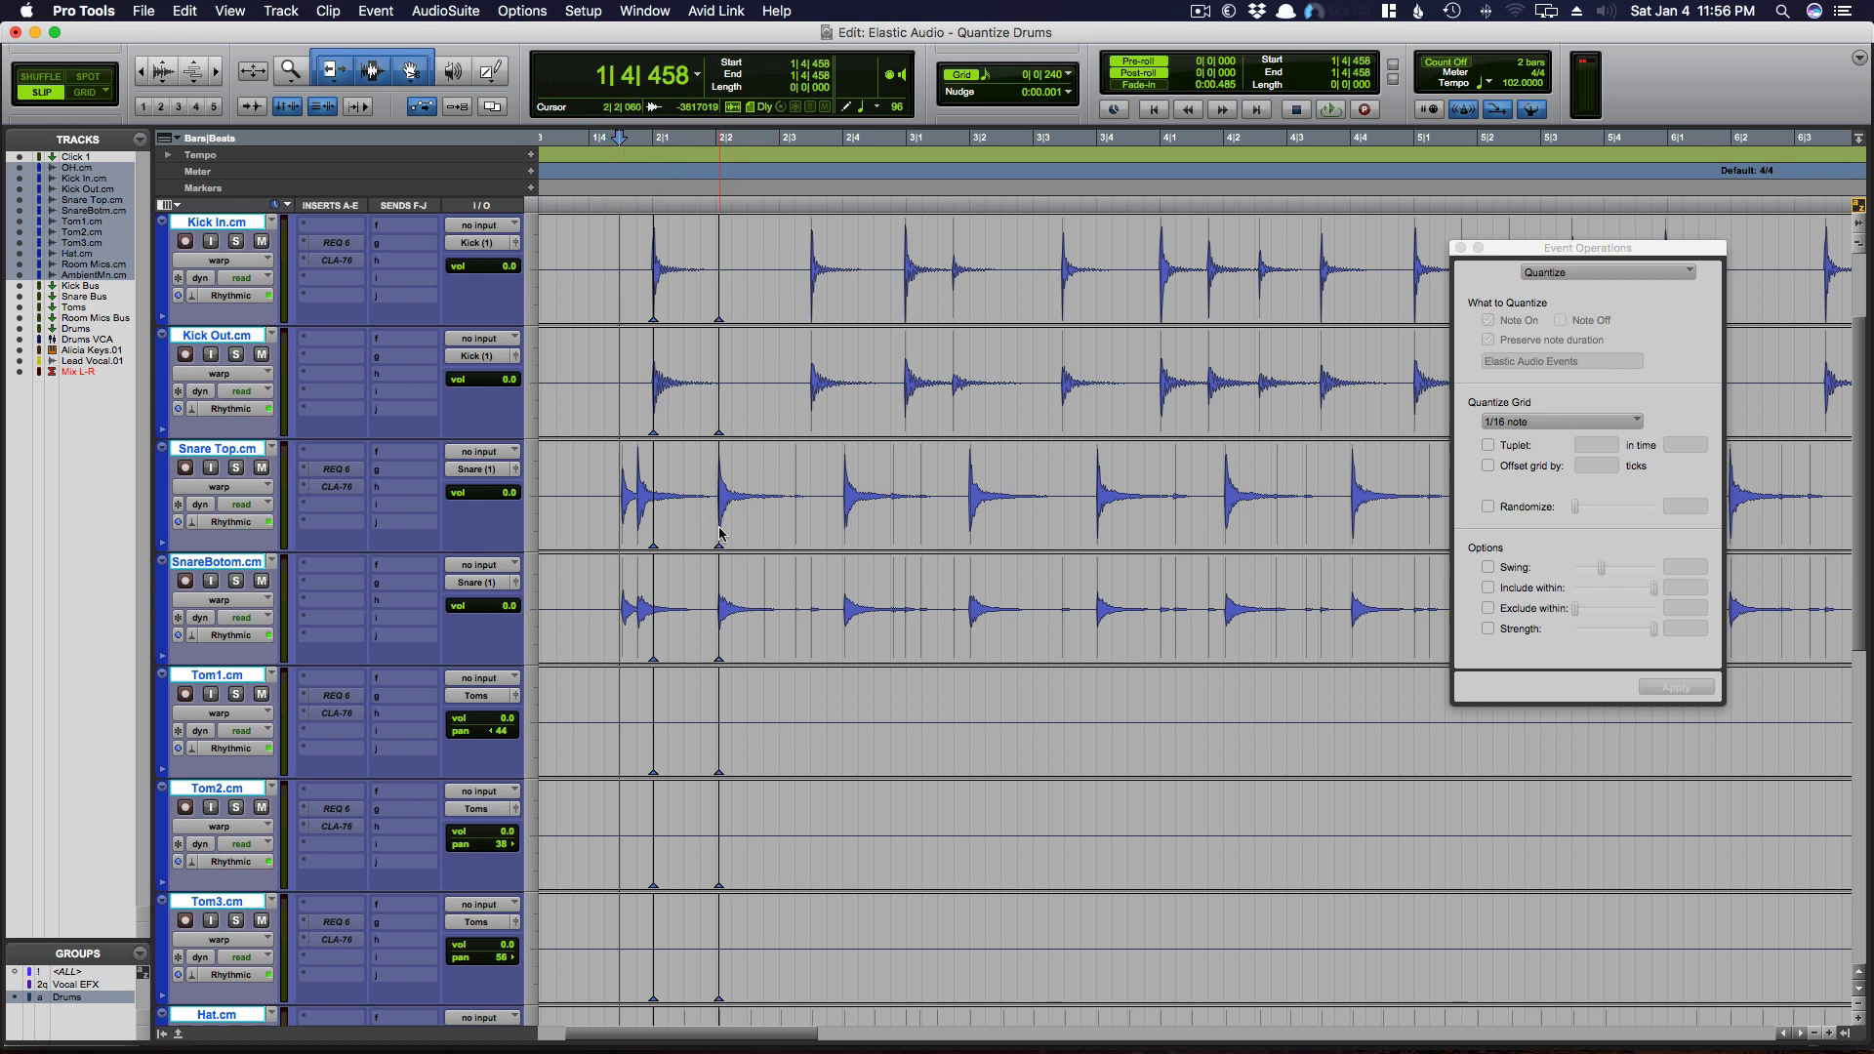
left_click(619, 512)
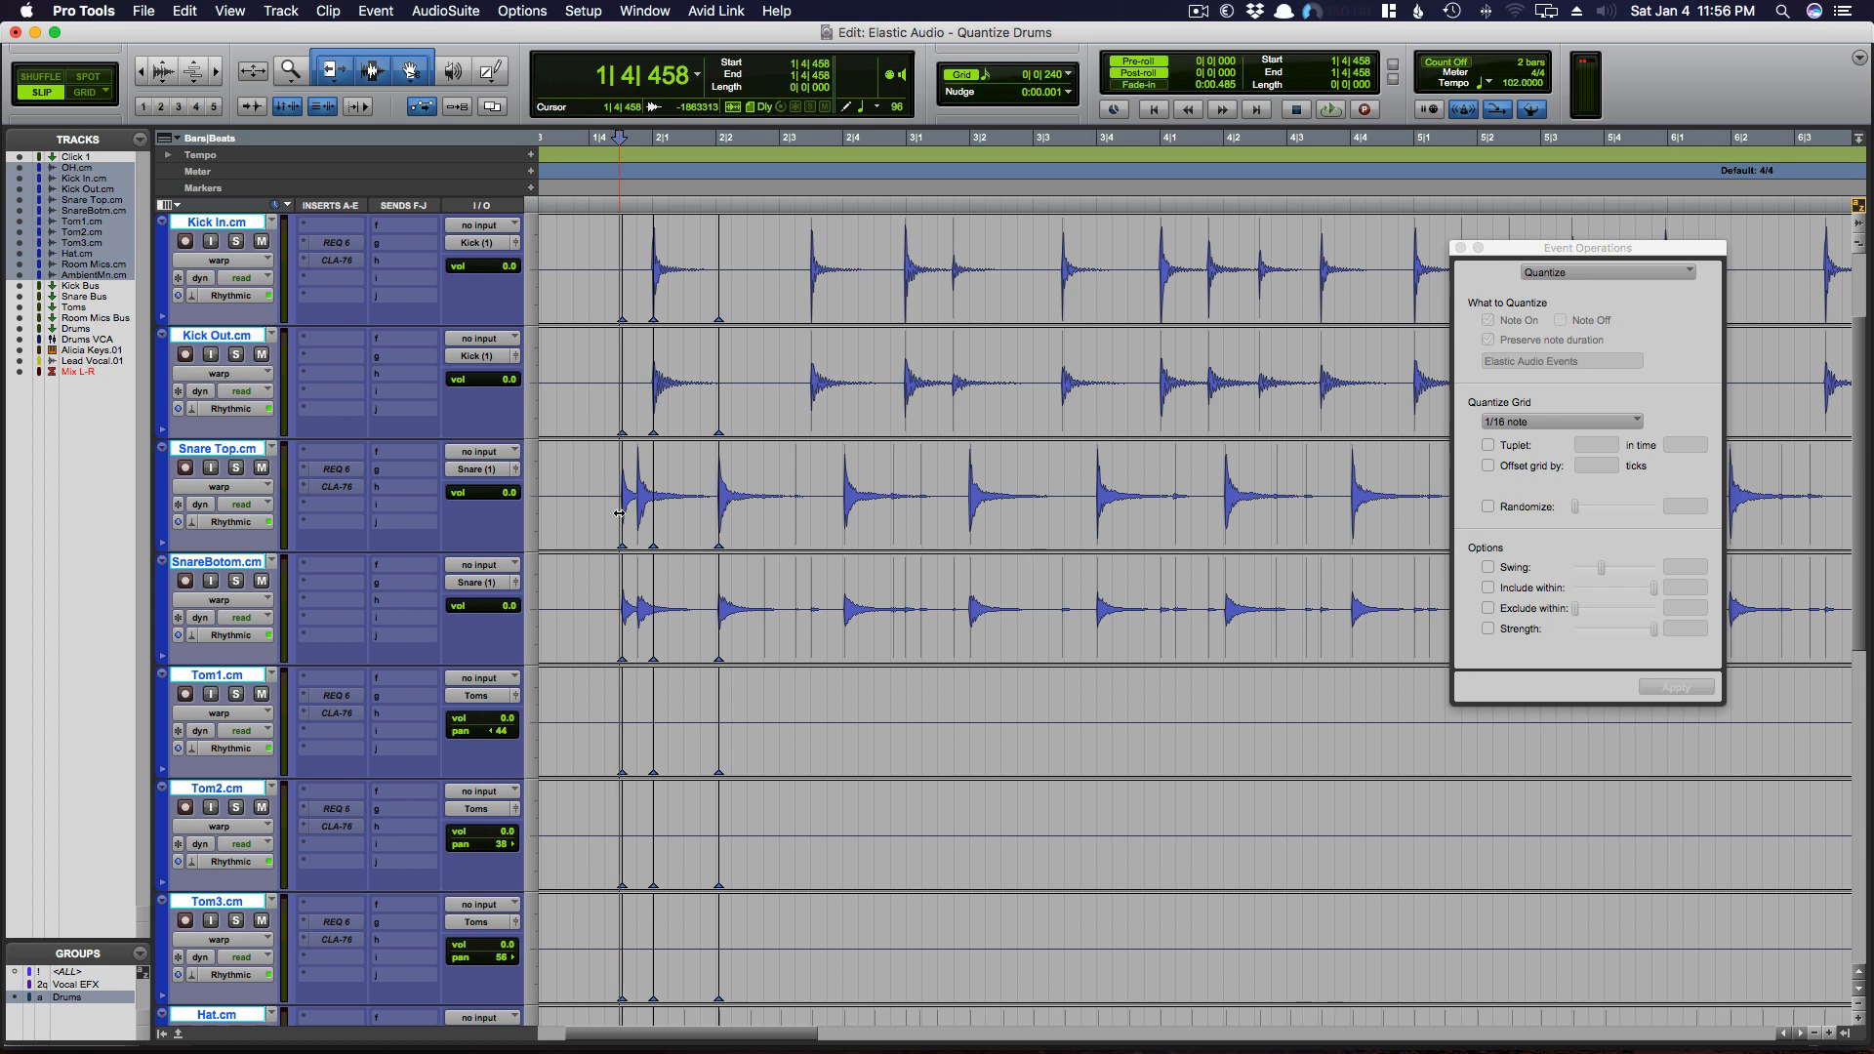
left_click_drag(662, 414, 669, 413)
- Place a warp marker on the second kick of bar 2, then undo the trial warping and remove its markers
left_click(812, 405)
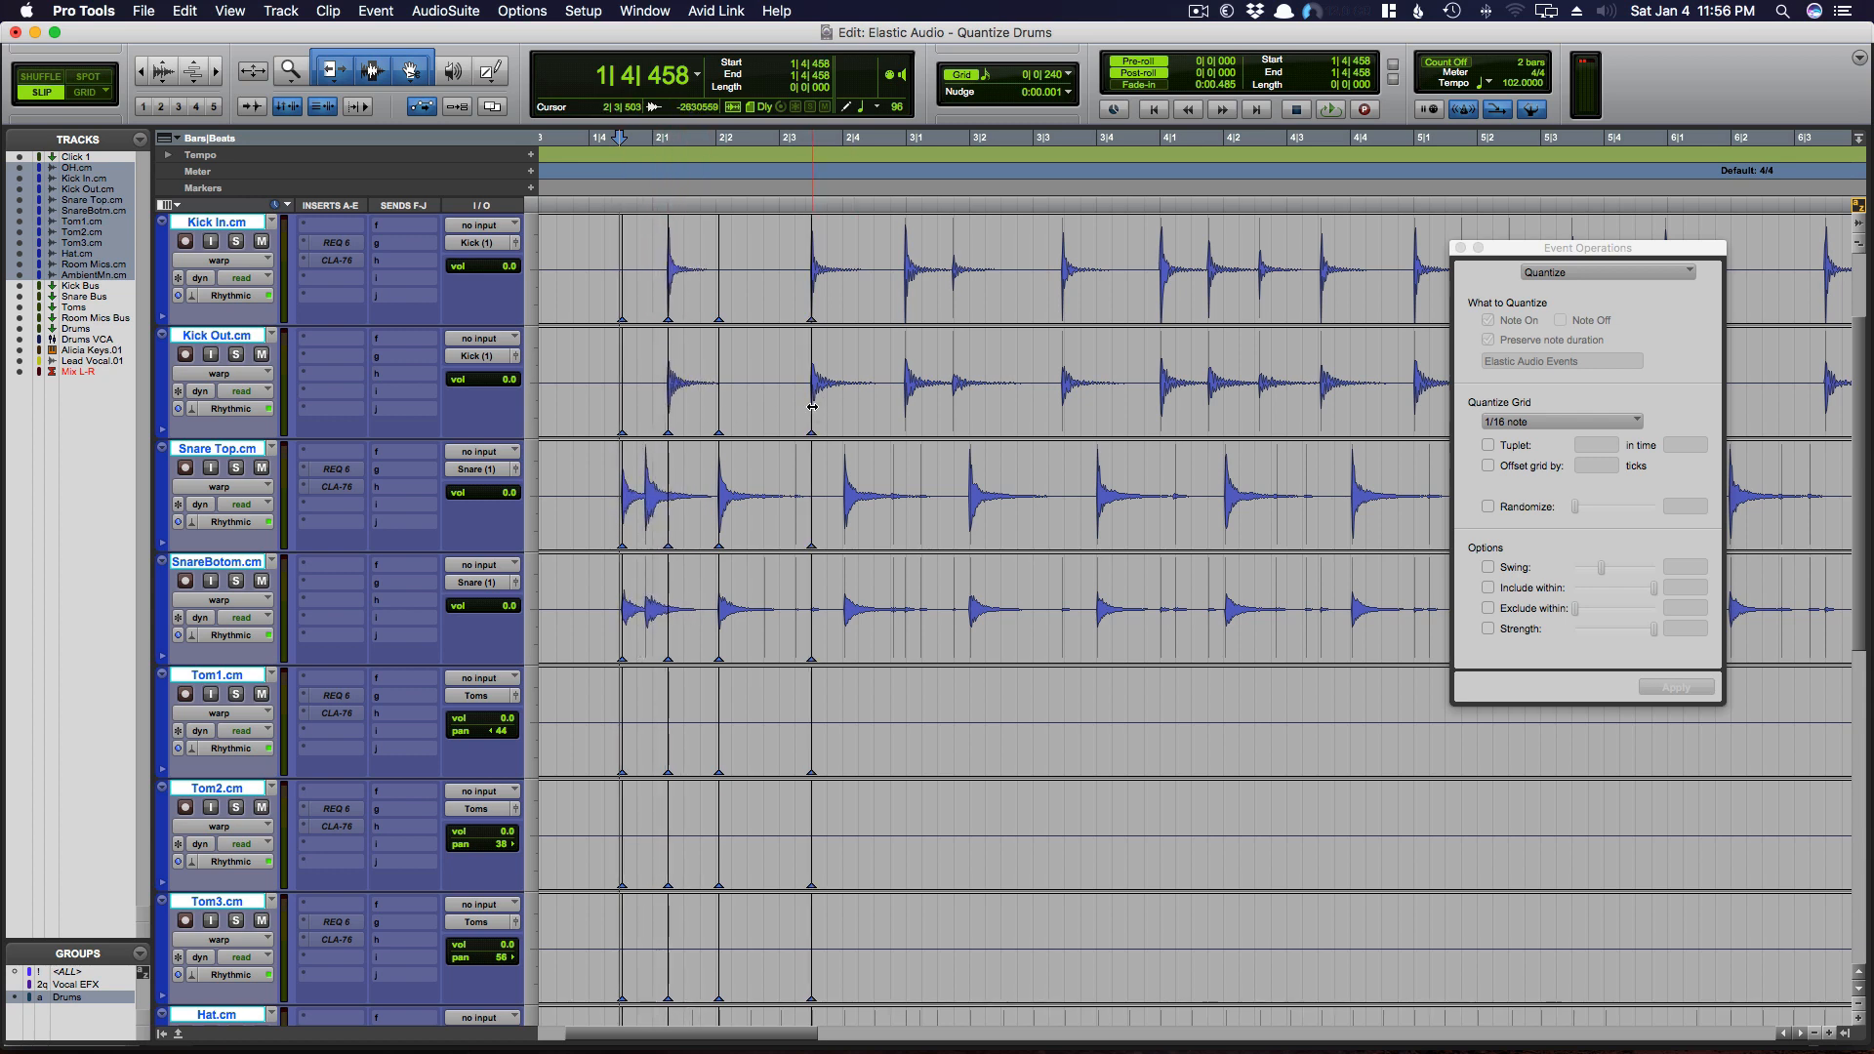
mouse_move(812, 405)
left_mouse_down()
mouse_move(961, 395)
mouse_move(795, 395)
mouse_move(1009, 395)
mouse_move(836, 395)
mouse_move(913, 394)
mouse_move(895, 361)
mouse_move(591, 367)
left_mouse_up()
key("super+z")
key("Delete")
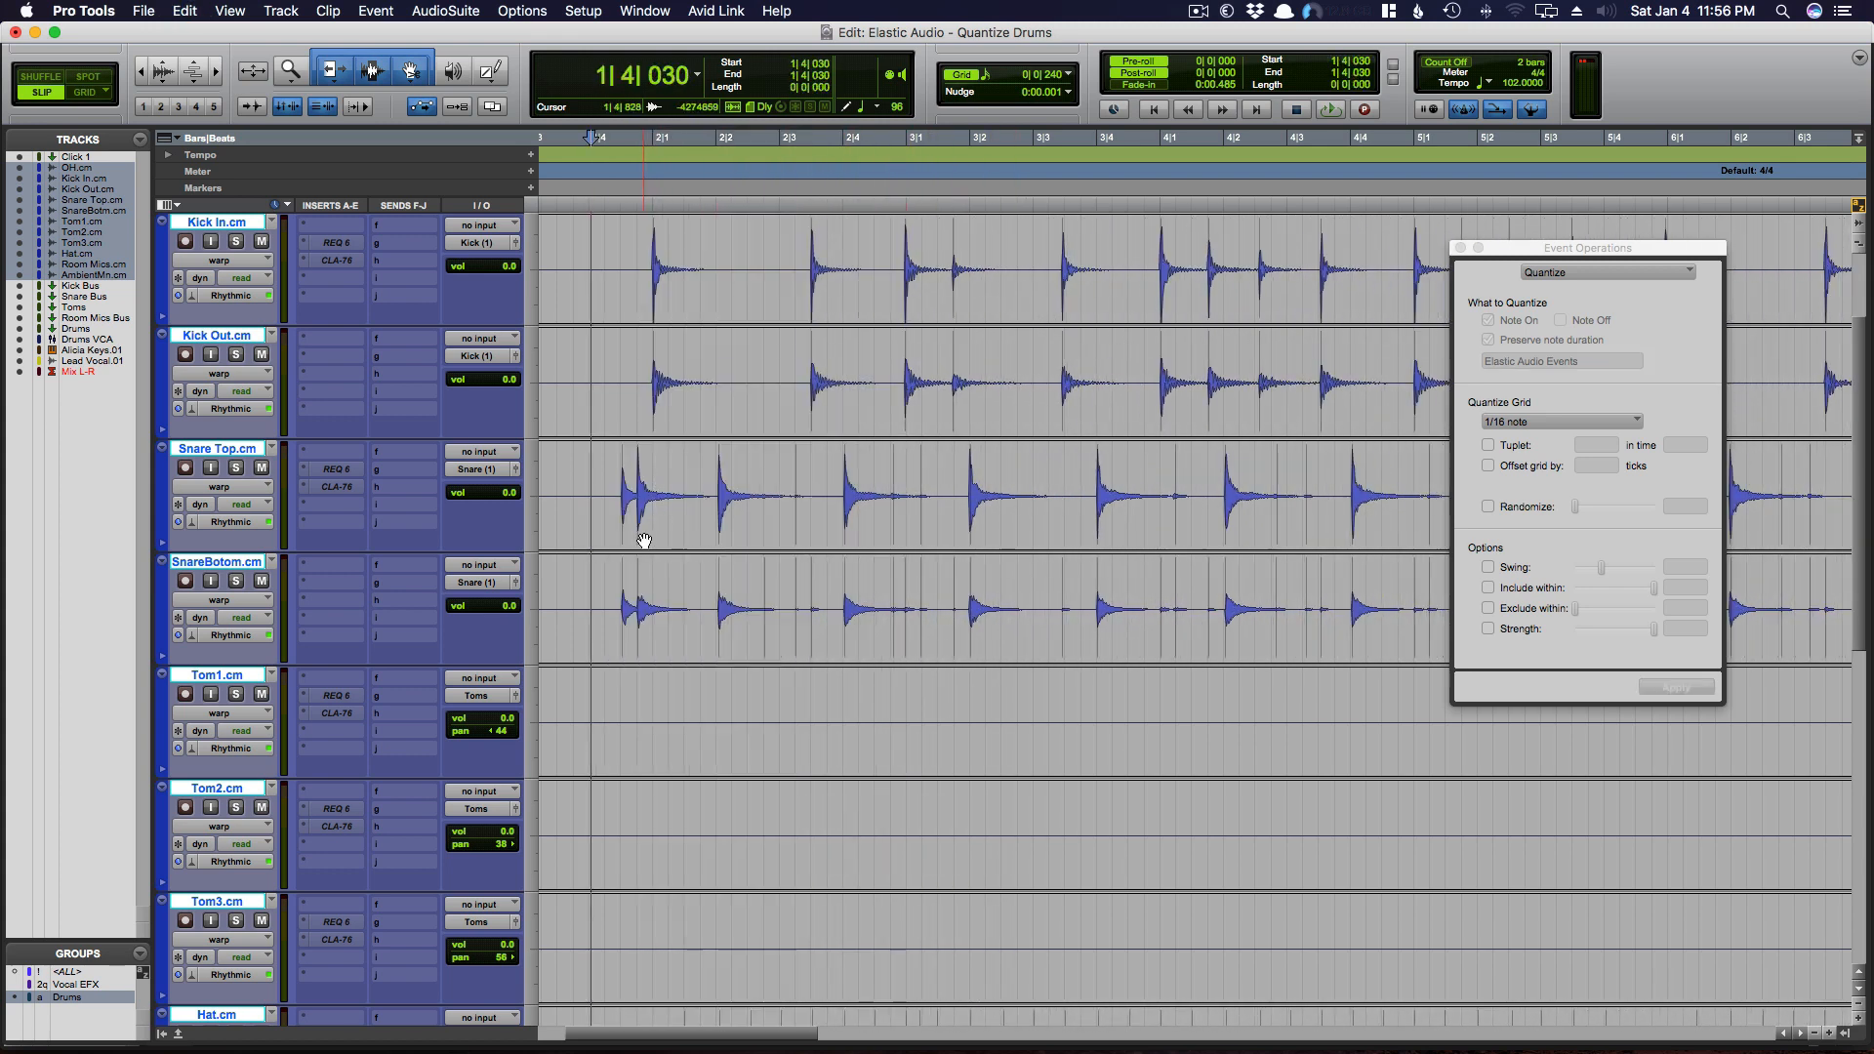
- Add a warp marker on the first kick at bar 2, beat 1, and look through the drums to the final hit
double_click(651, 404)
key("t")
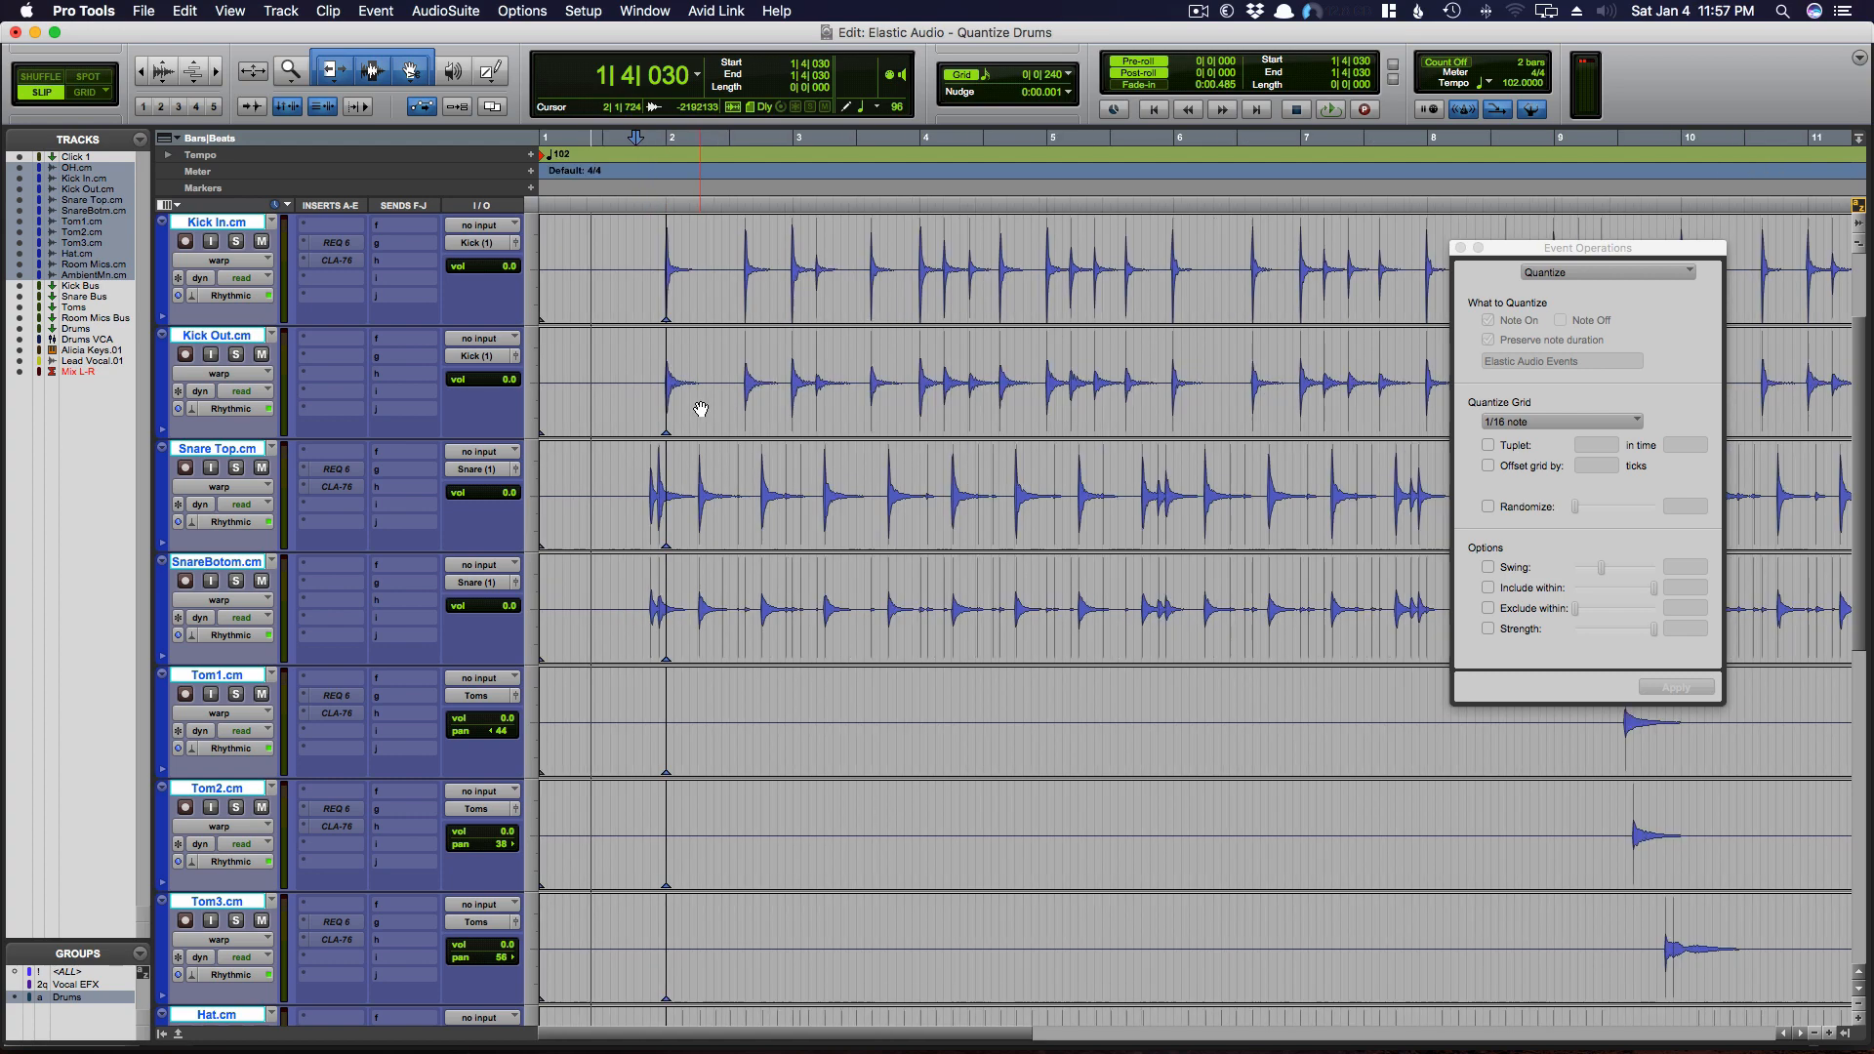
scroll(725, 410, "right", 15)
scroll(734, 415, "left", 3)
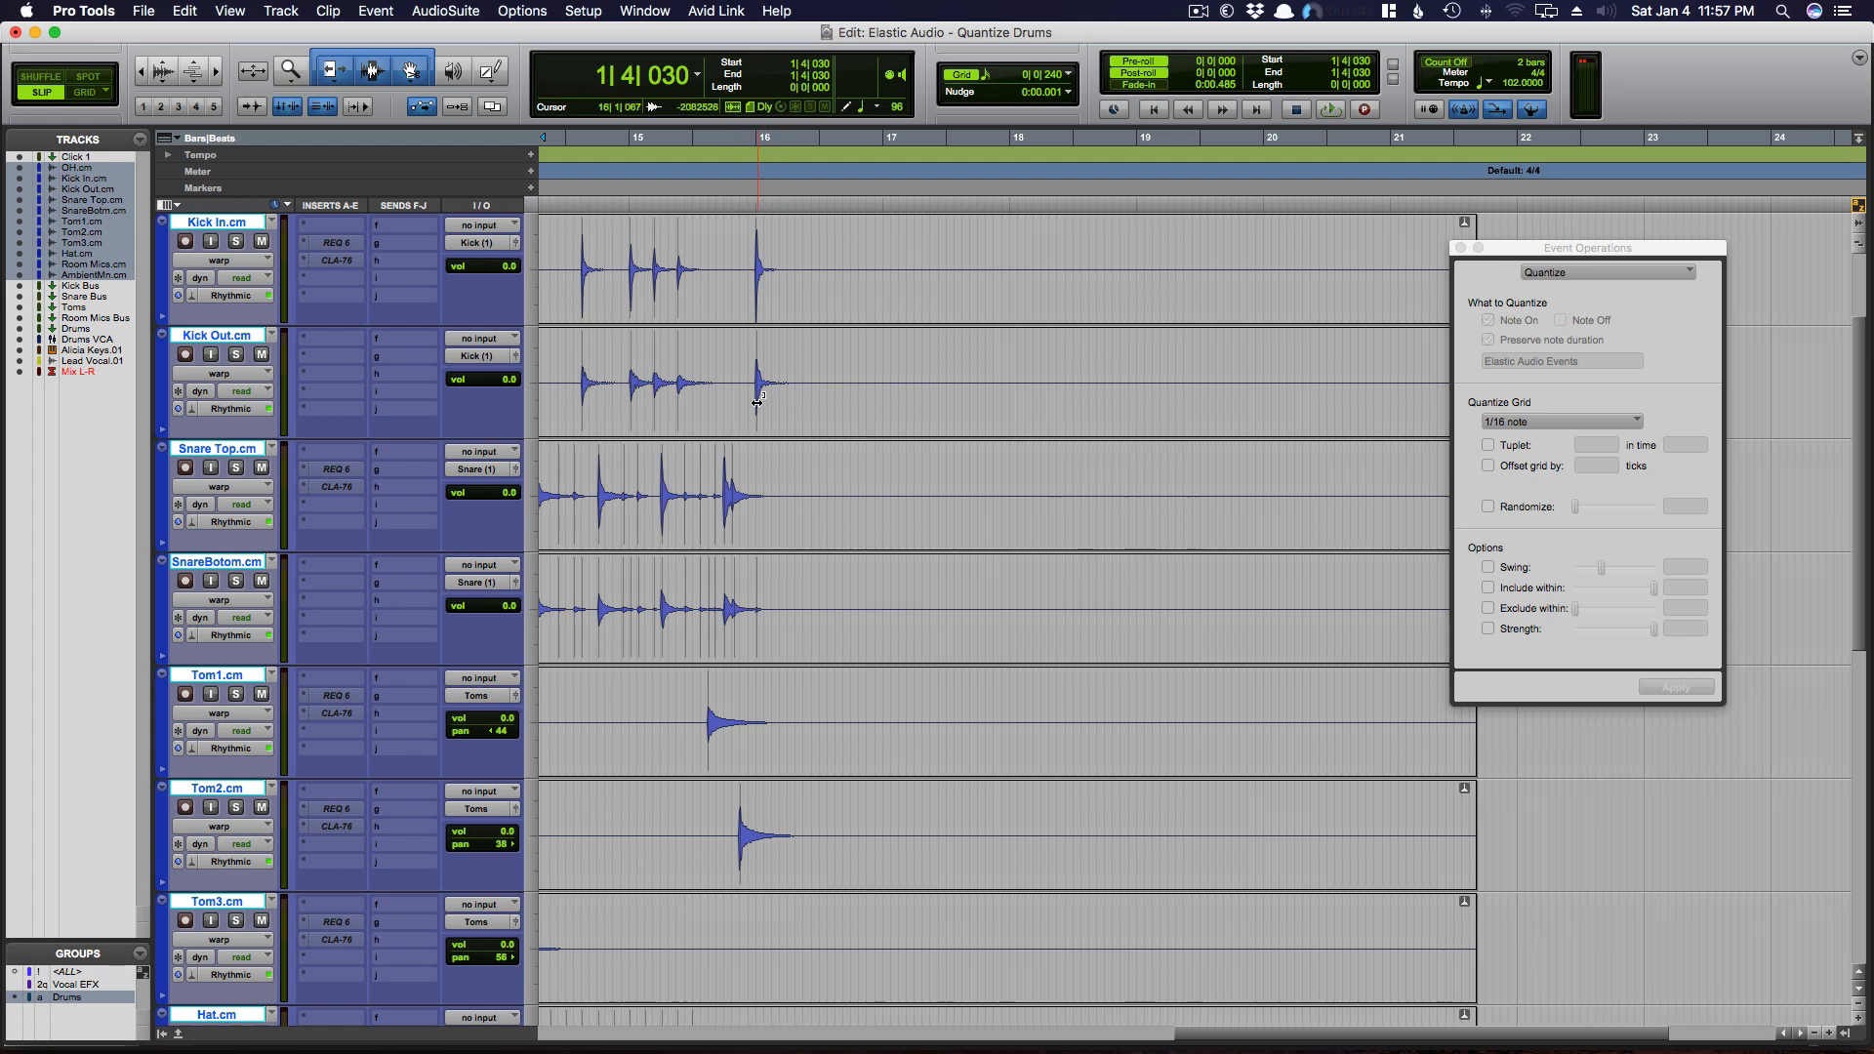
scroll(682, 410, "left", 14)
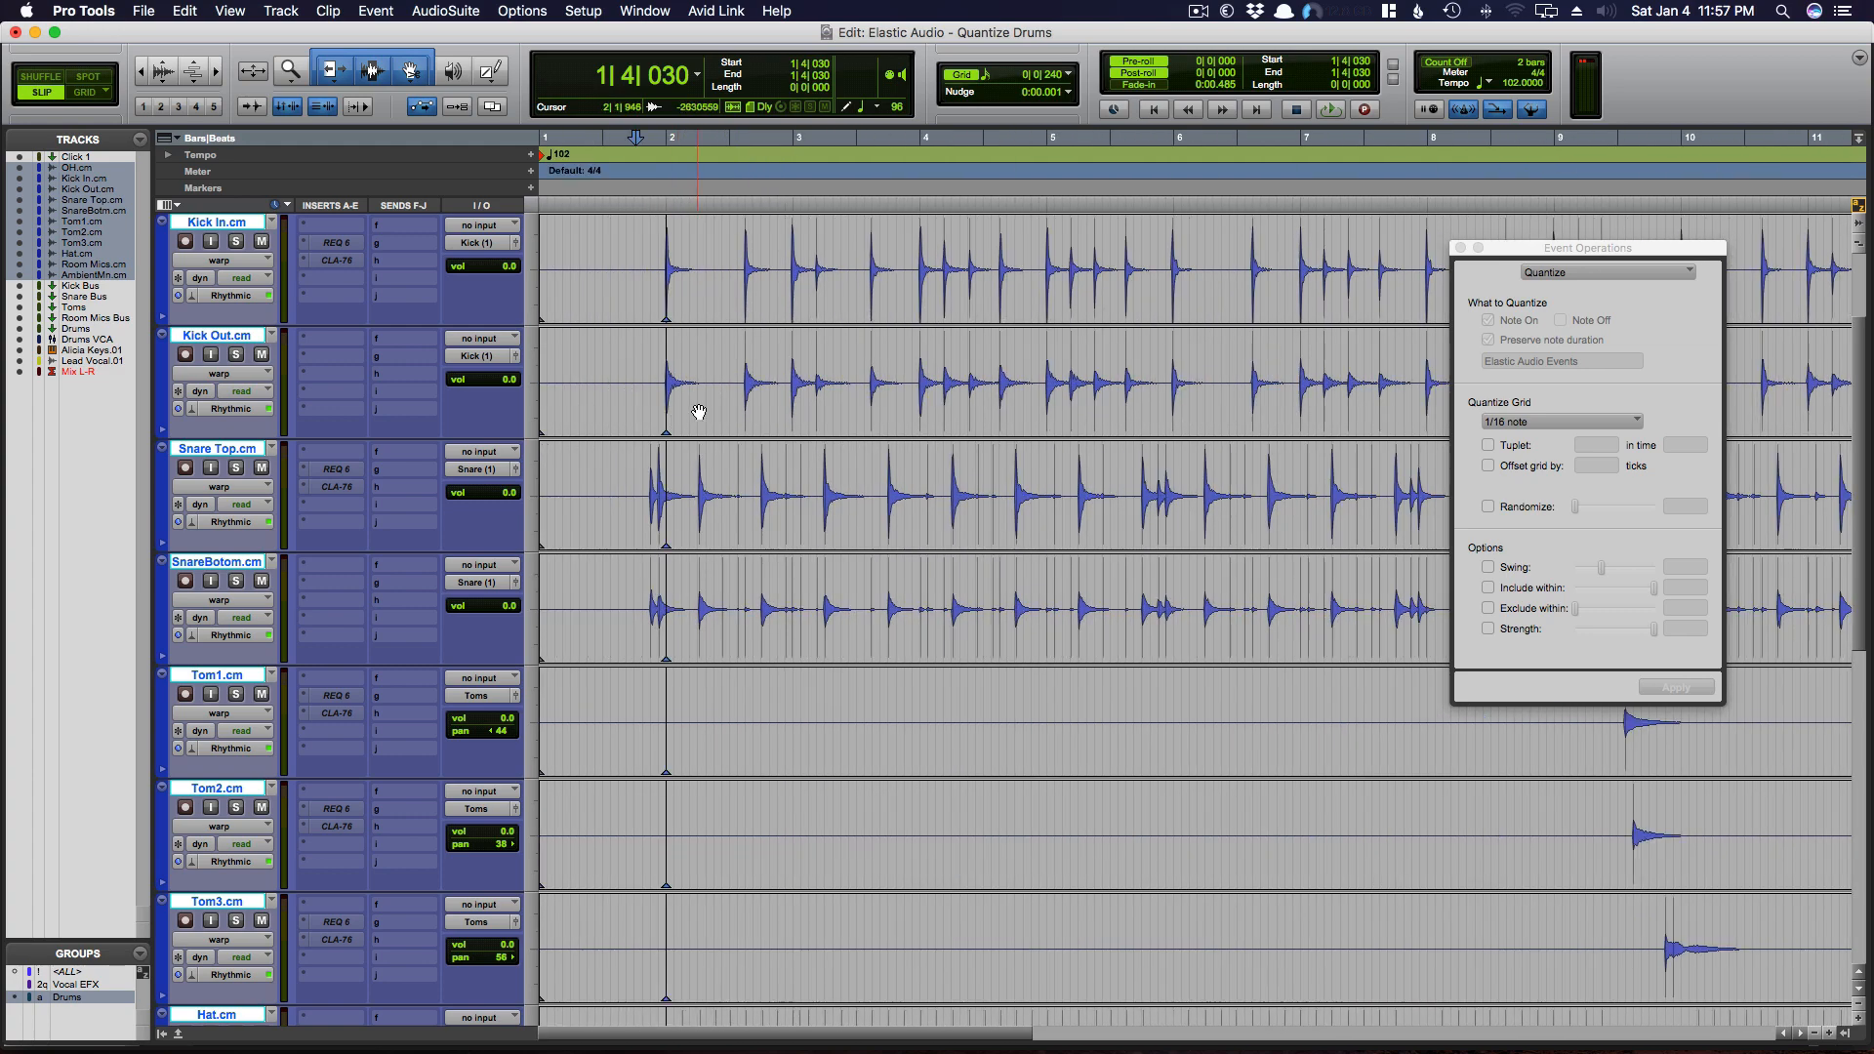
- Play the drums briefly from 2|2|621 to hear the kick and snare hits in bar 2
left_click(657, 370)
scroll(727, 373, "up", 2)
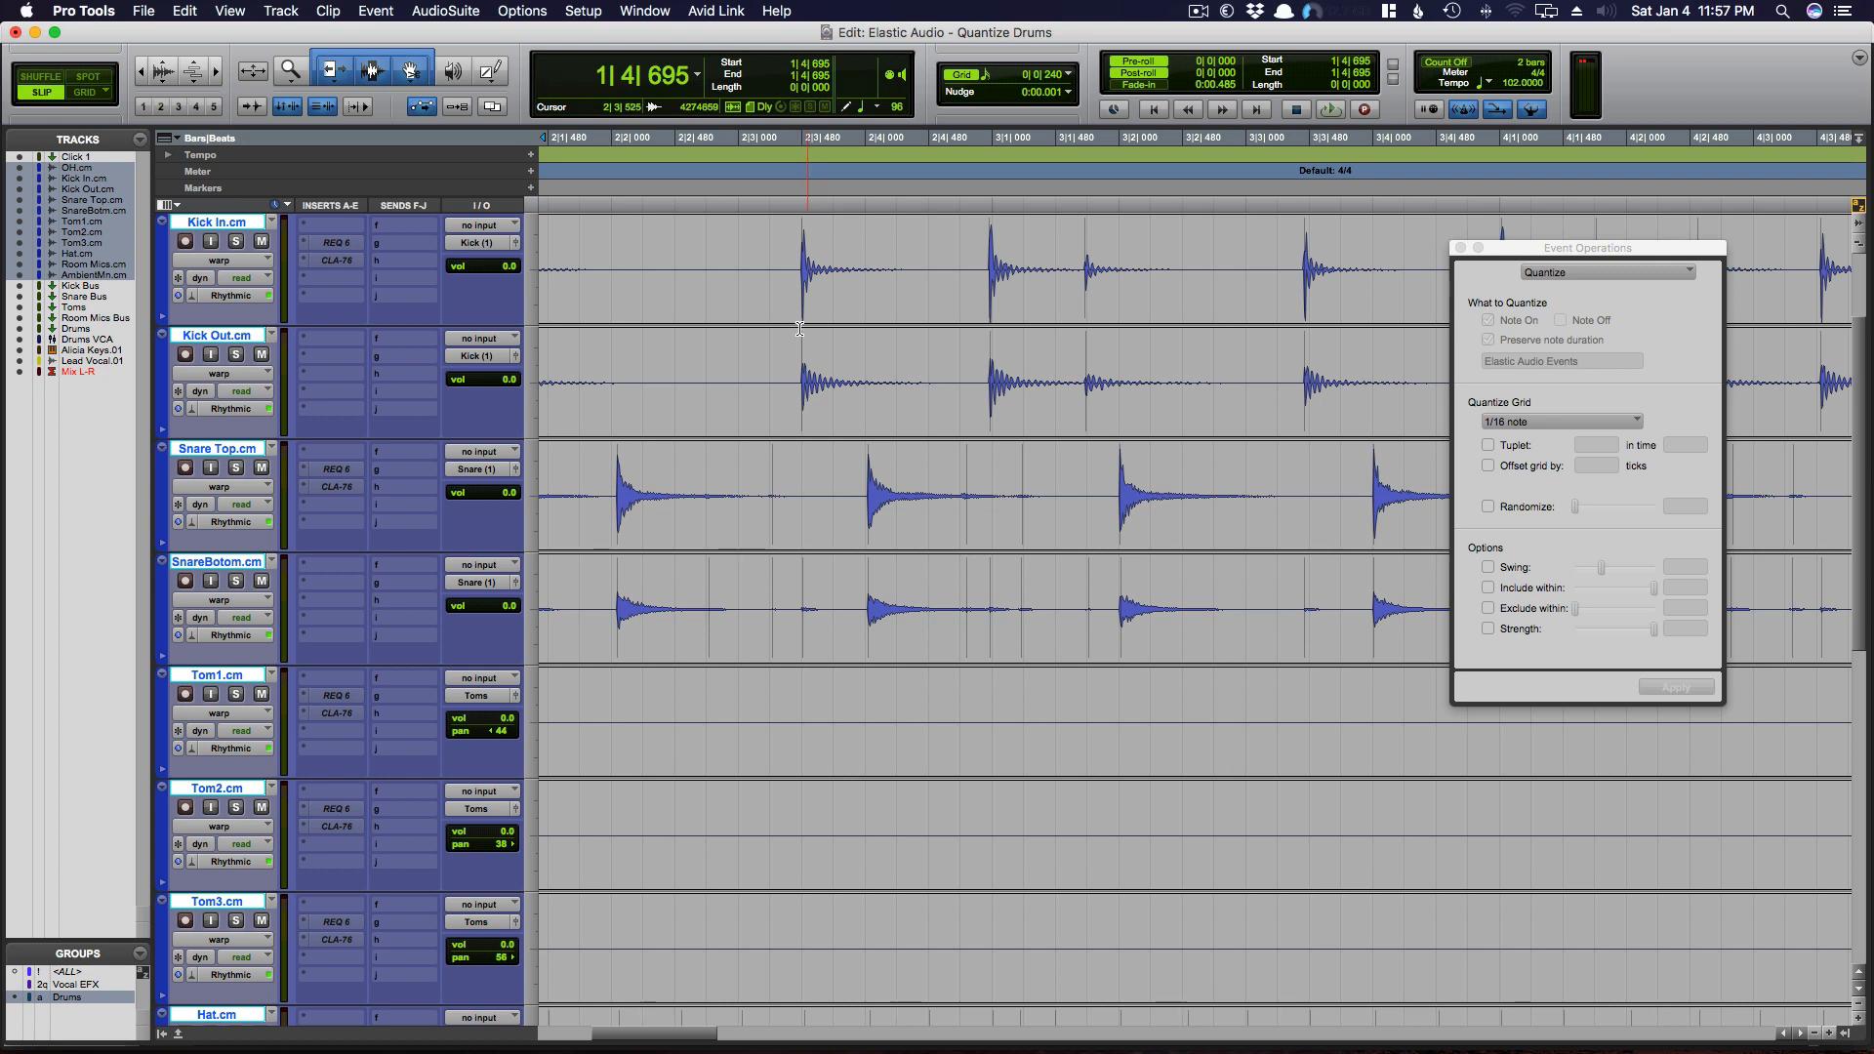
left_click(693, 340)
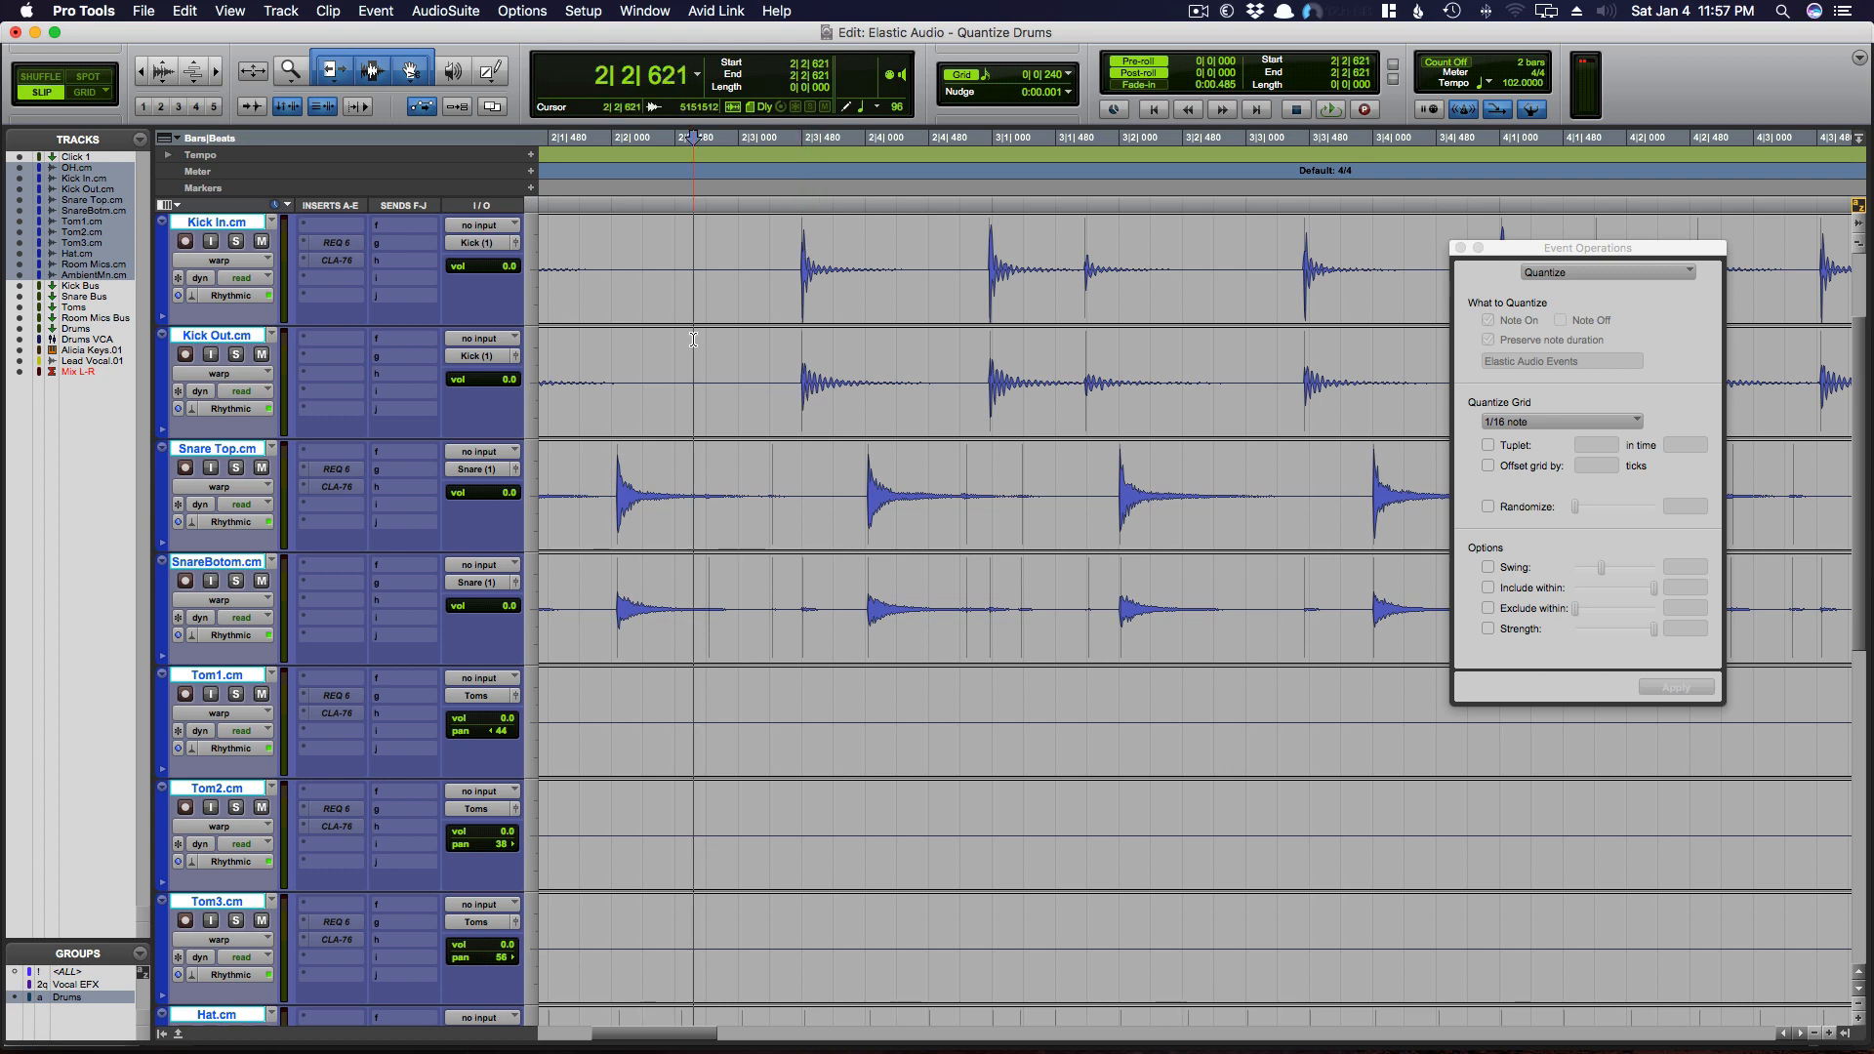
key("space")
key("space")
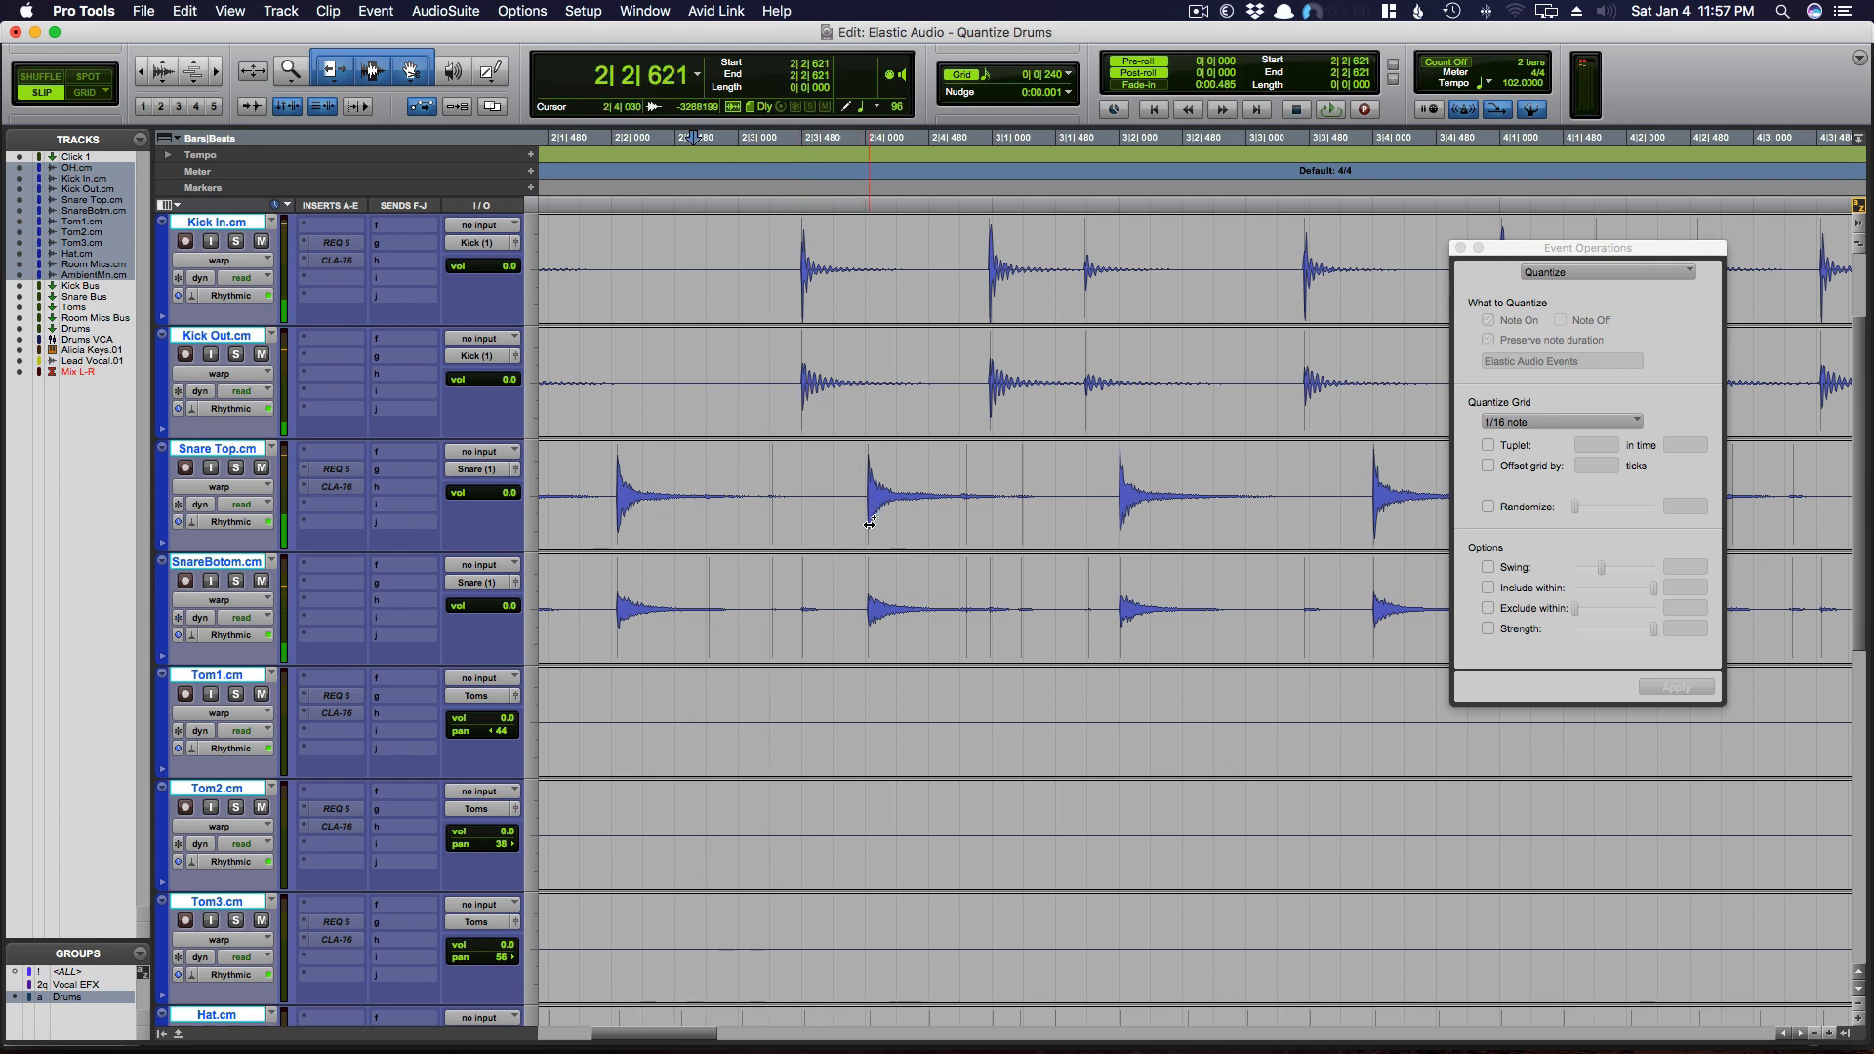
- Place warp markers on the beat 2 and 4 snares of bar 2 and the kick between them, and shift that kick earlier
double_click(879, 541)
double_click(616, 515)
double_click(800, 399)
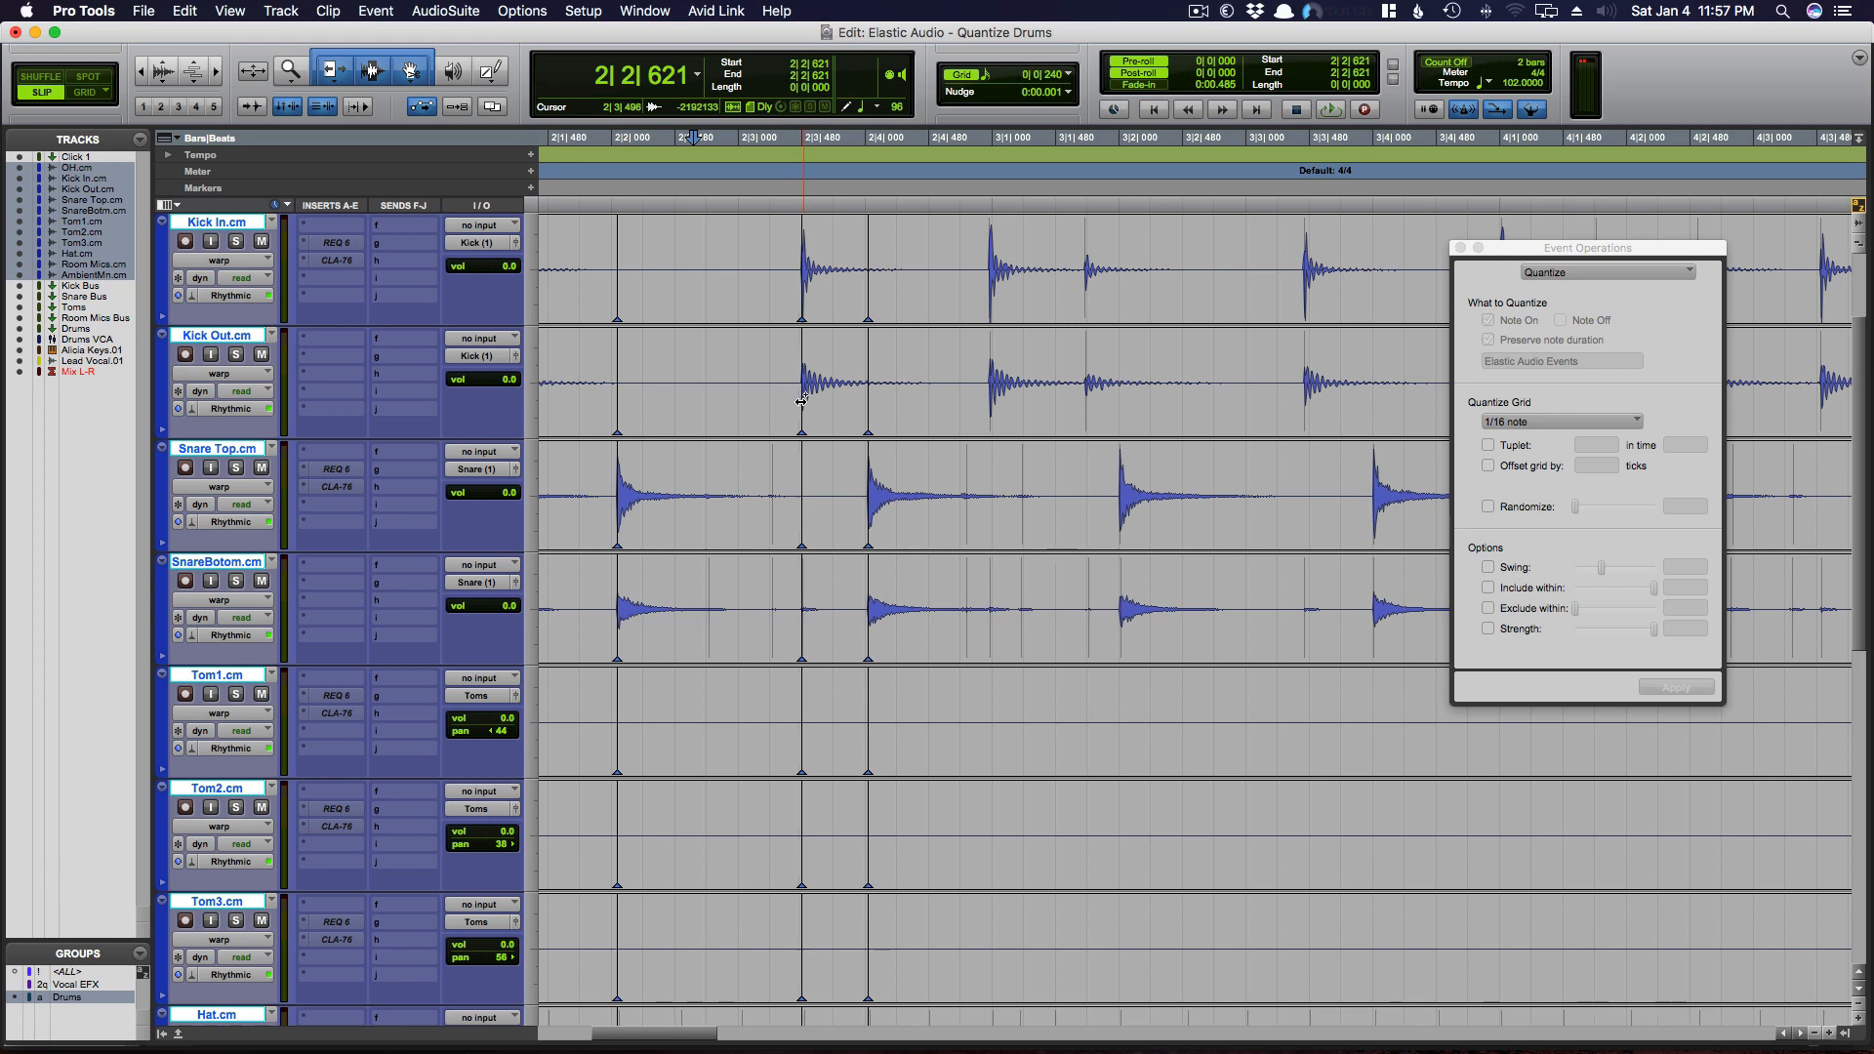
left_click_drag(800, 399, 784, 396)
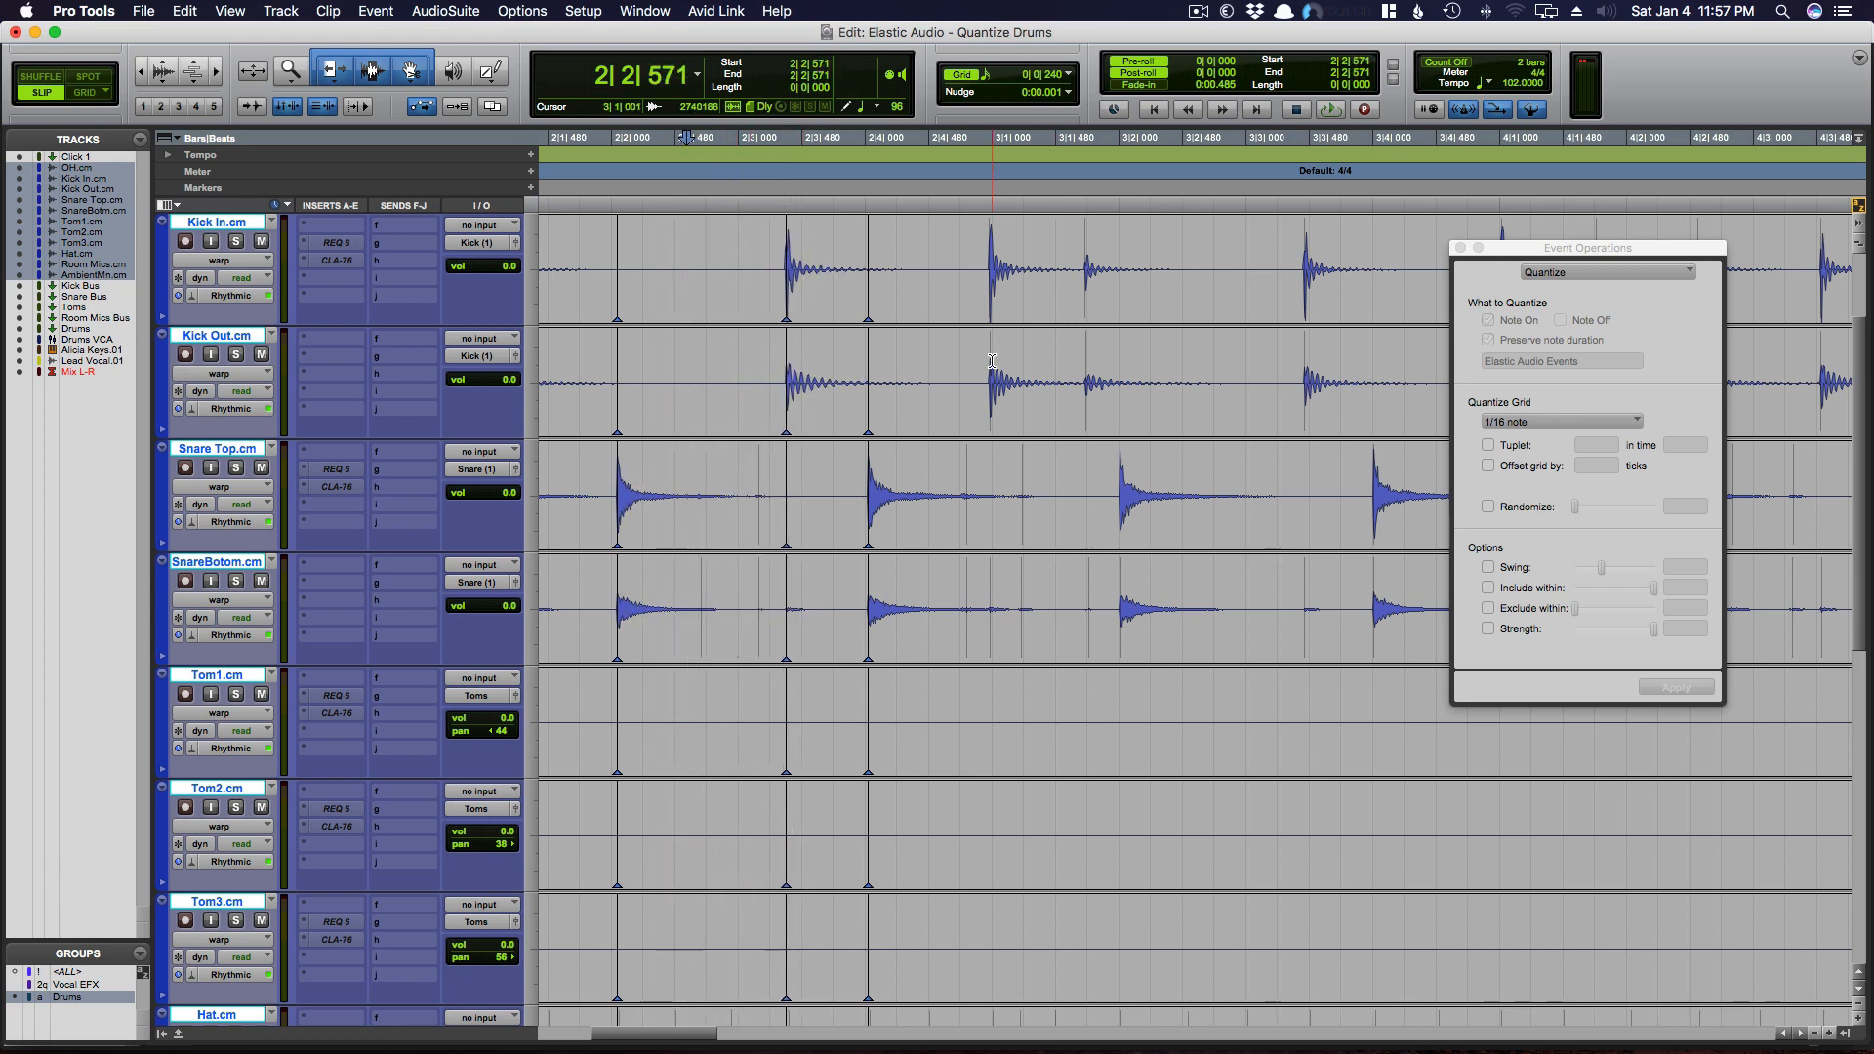
- Delete the warp marker on the kick between the beat 2 and 4 snares of bar 2, and place the cursor at 2|1|554
scroll(1015, 341, "left", 5)
key("r")
key("r")
key("t")
key("t")
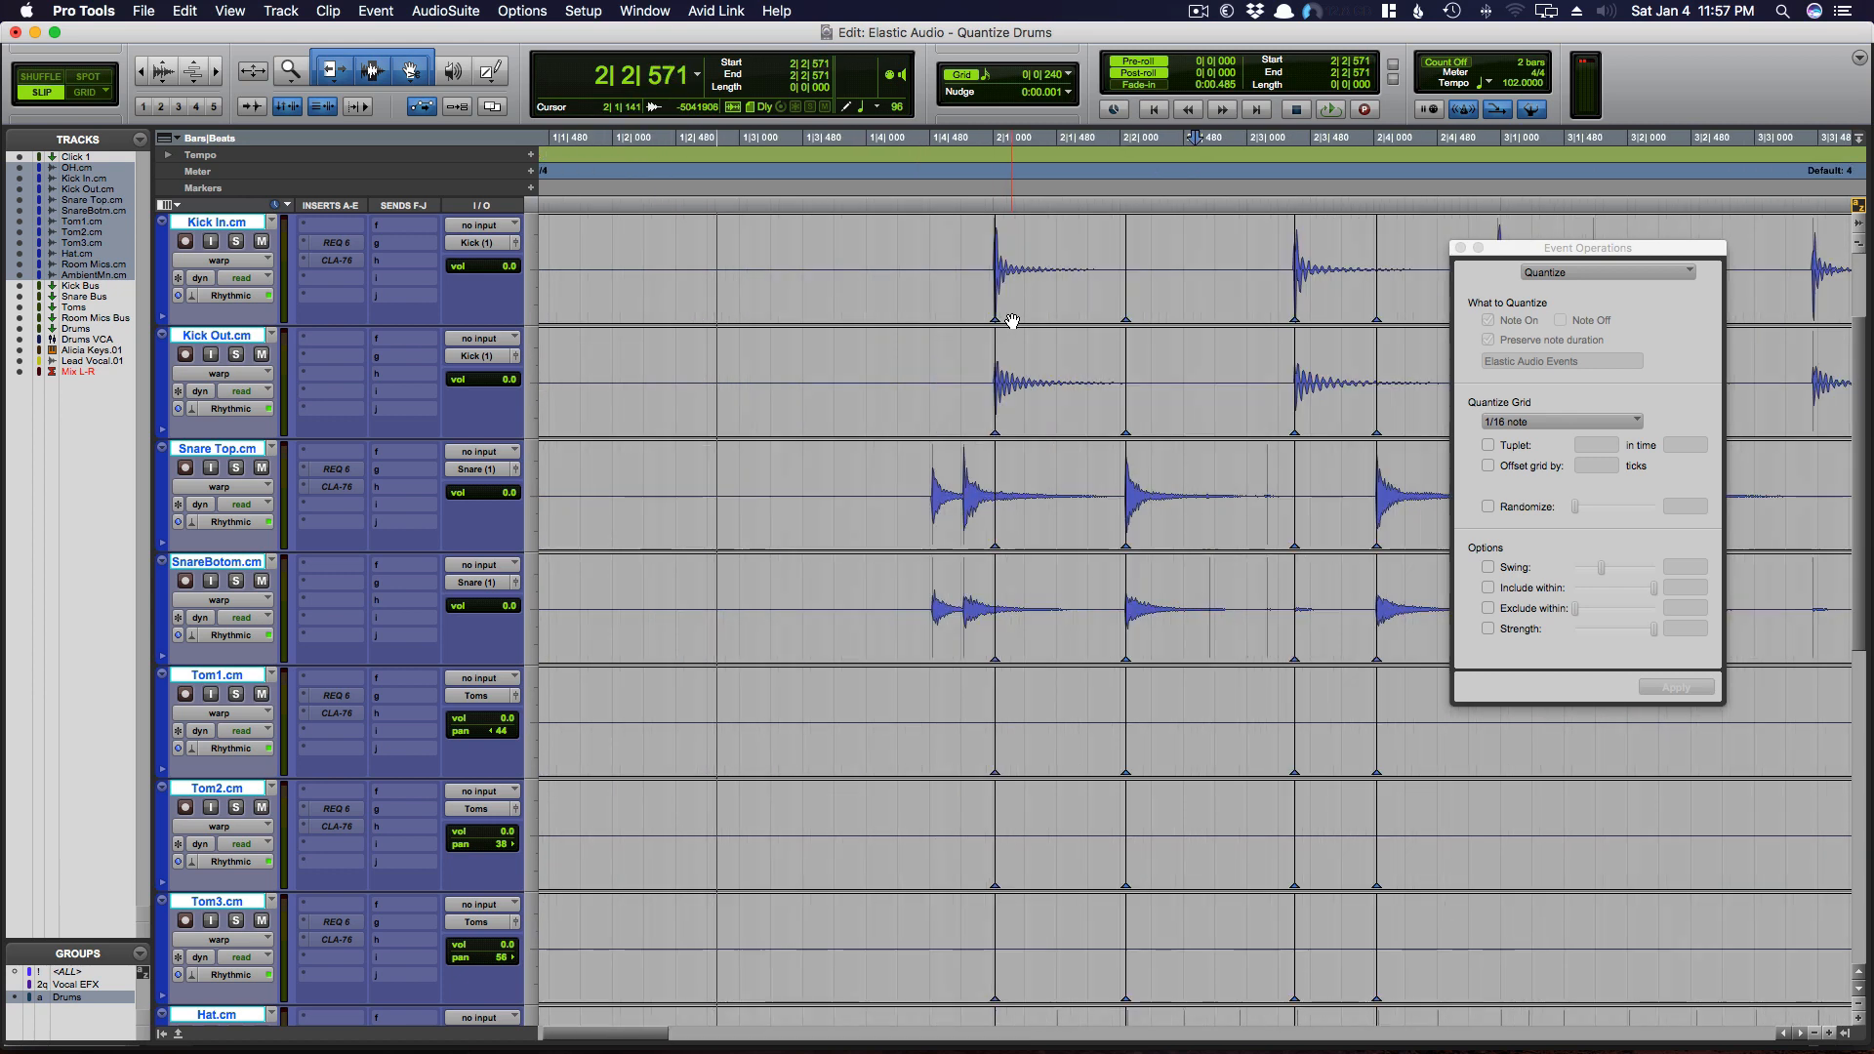
scroll(1012, 321, "right", 3)
left_click_drag(1051, 356, 978, 358)
key("Delete")
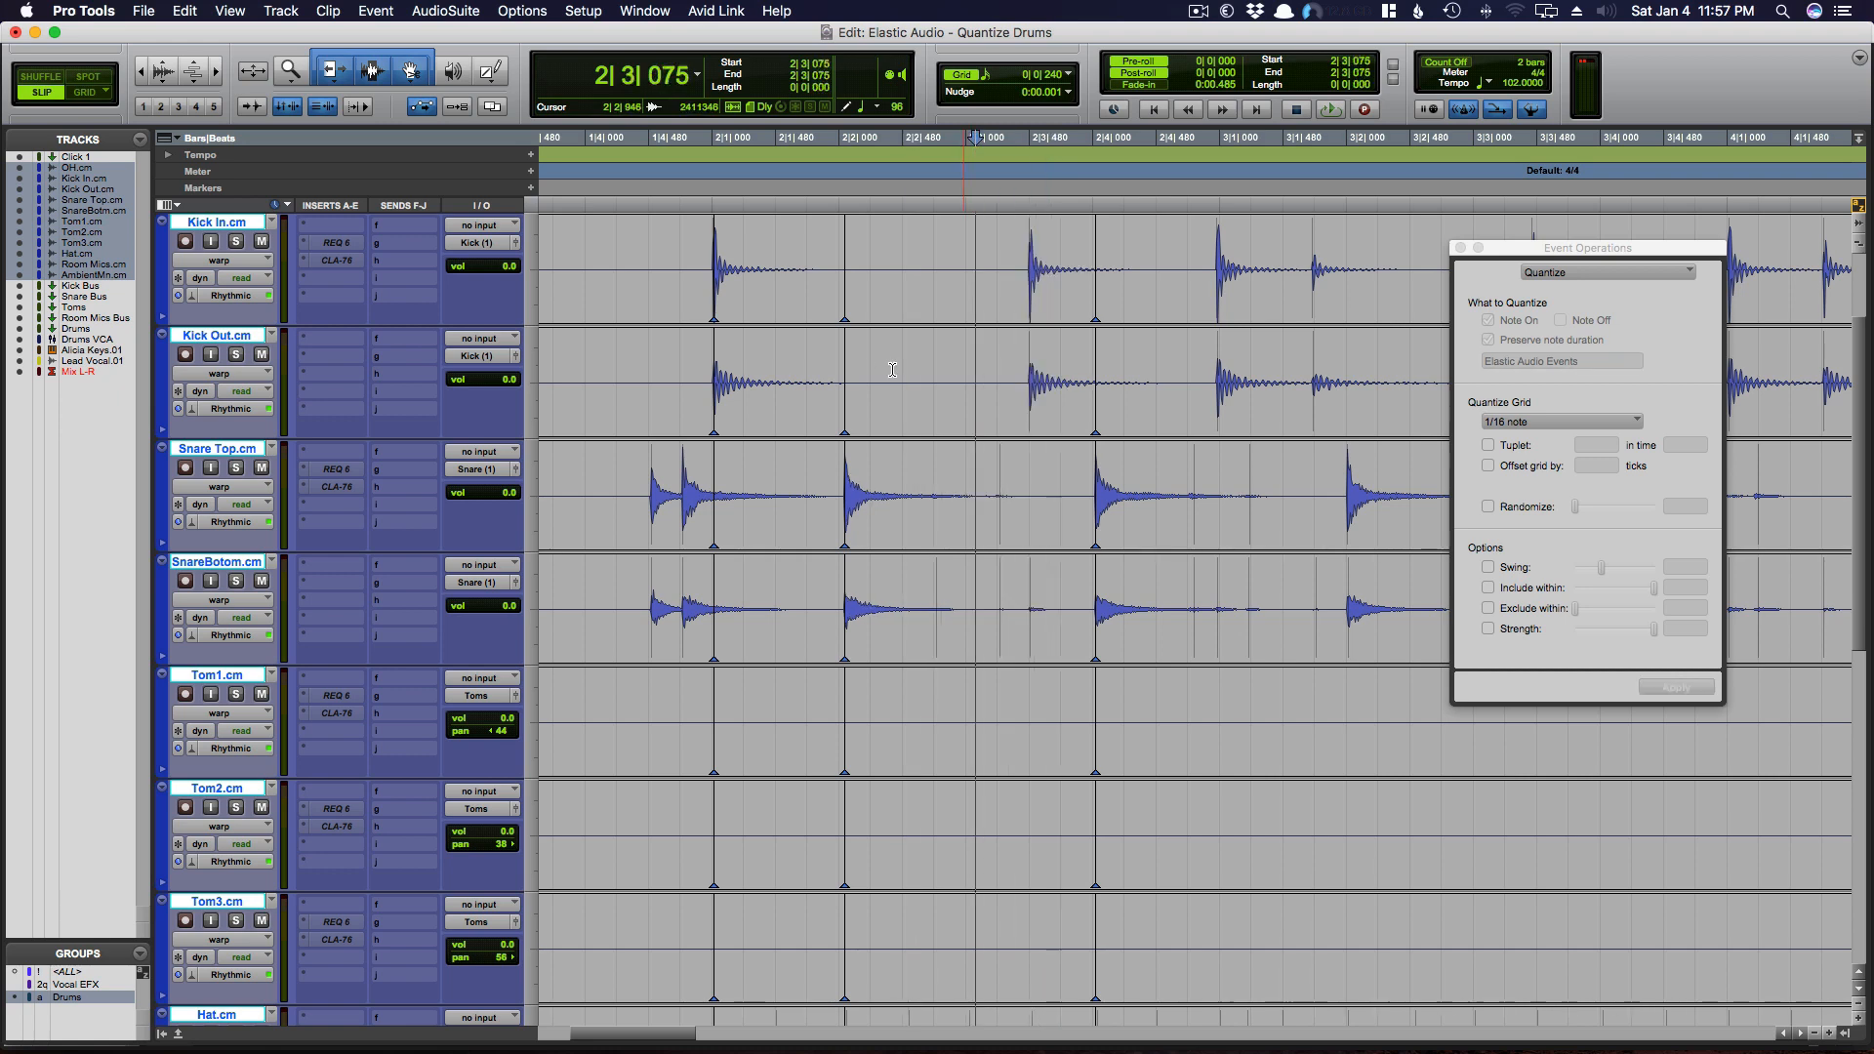
left_click(787, 363)
key("r")
key("r")
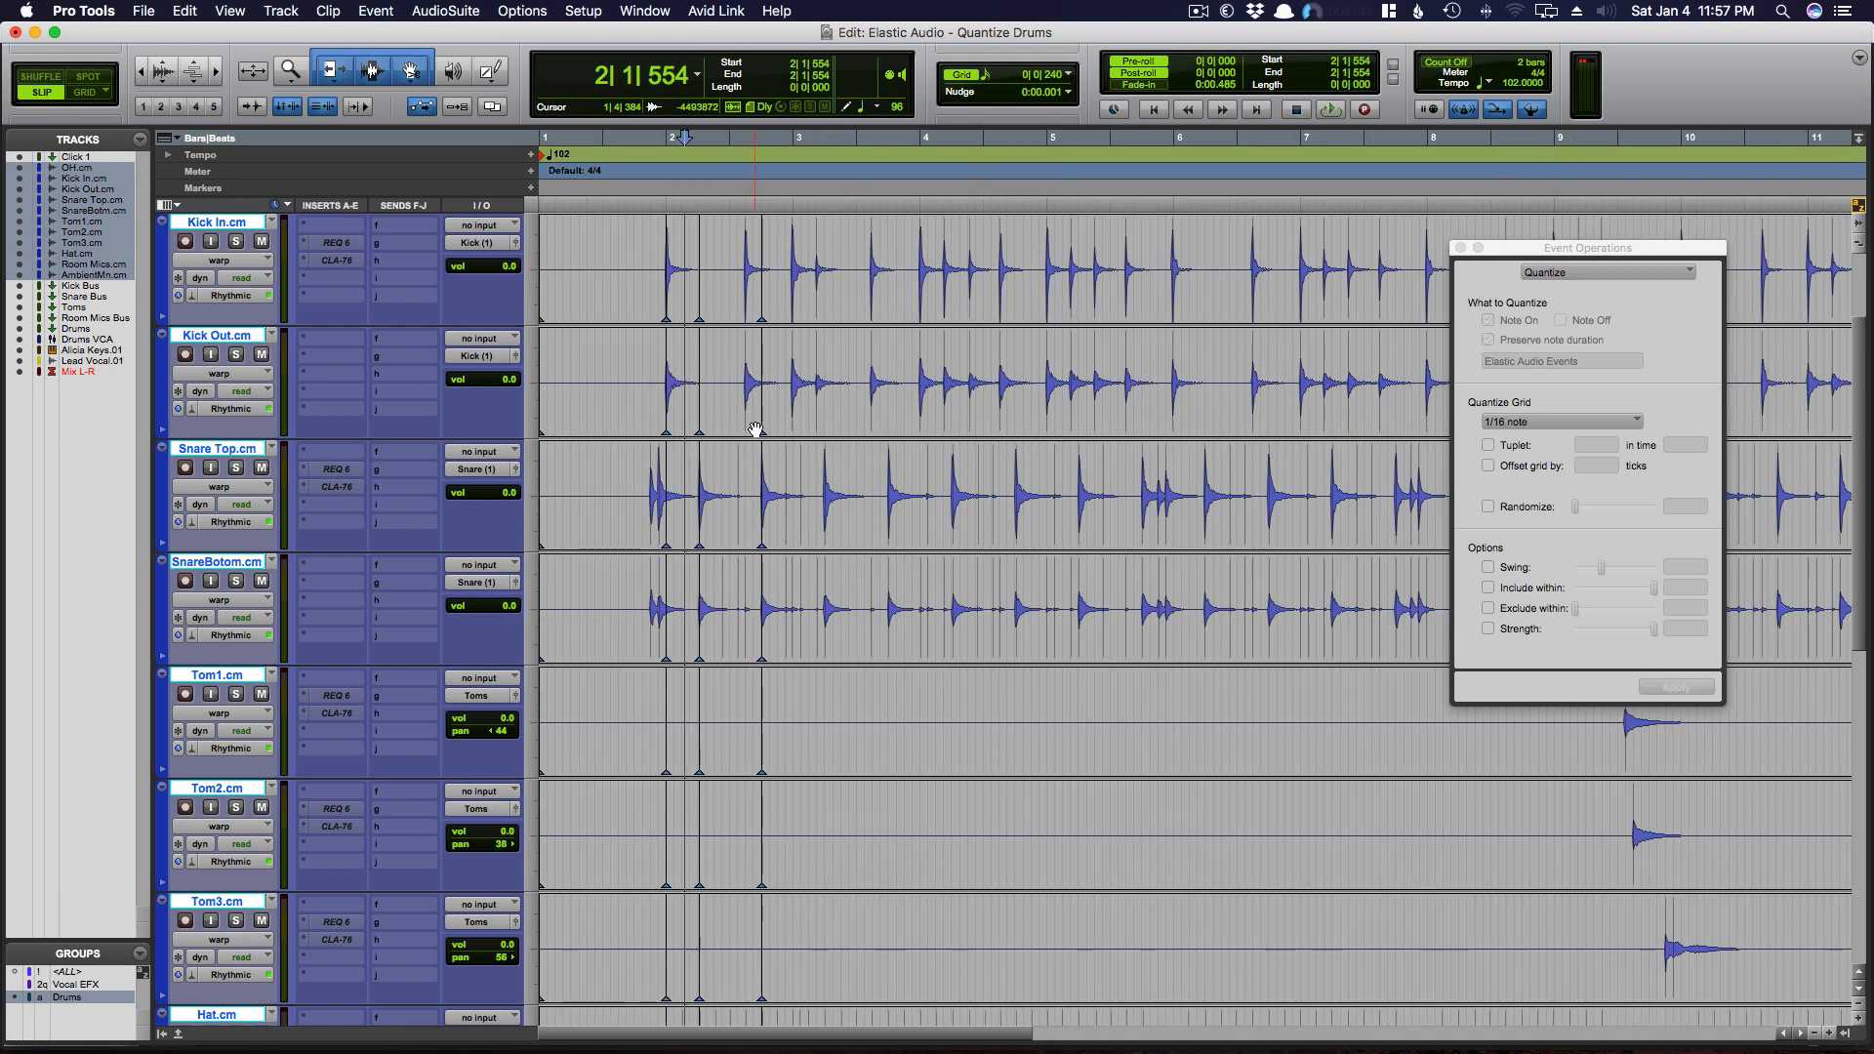